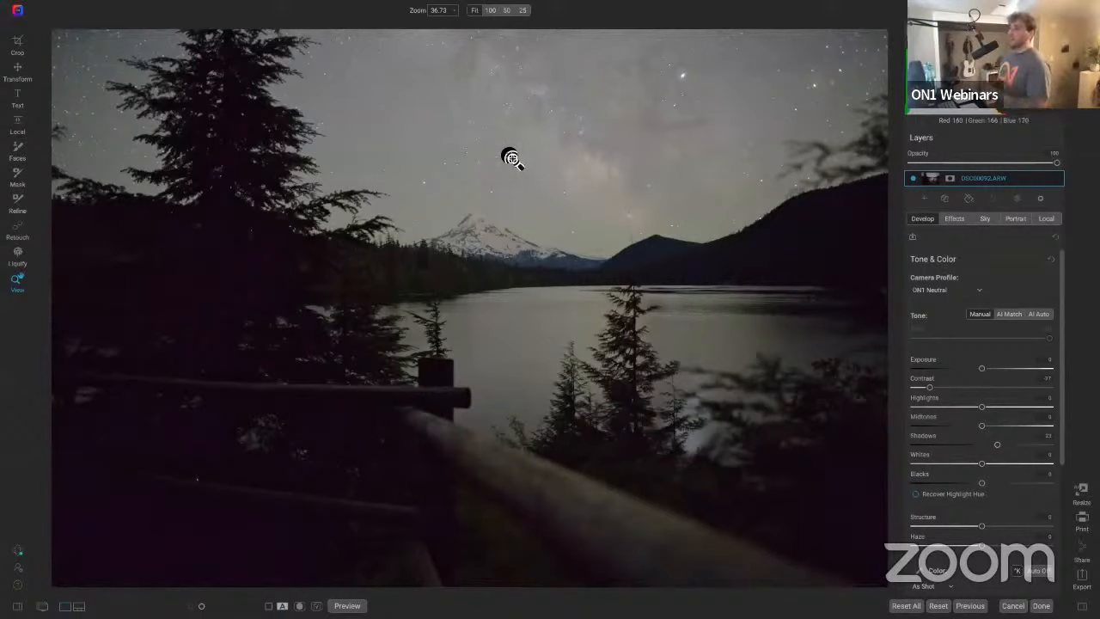
# Step: Add a Curves filter to the photo from the Effects filter list
pyautogui.click(955, 220)
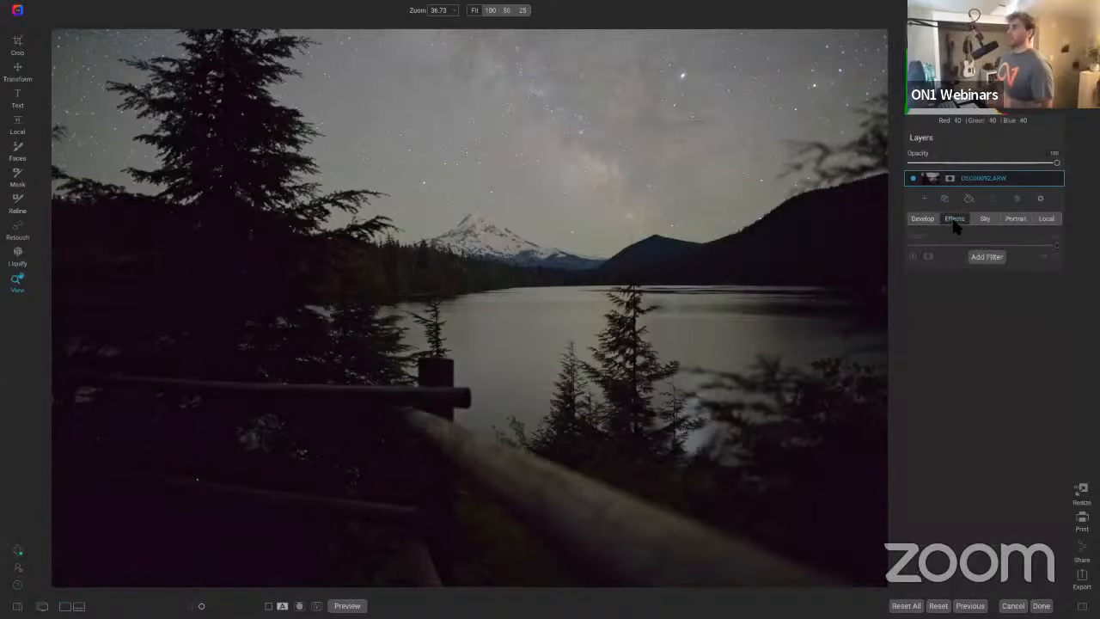
pyautogui.click(987, 257)
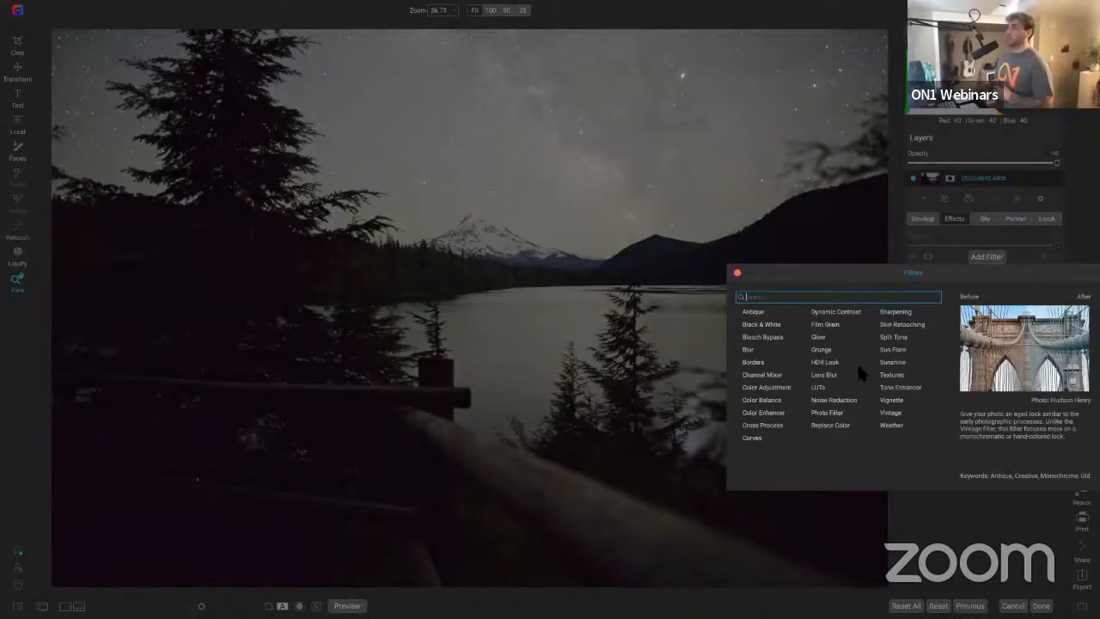
pyautogui.click(752, 438)
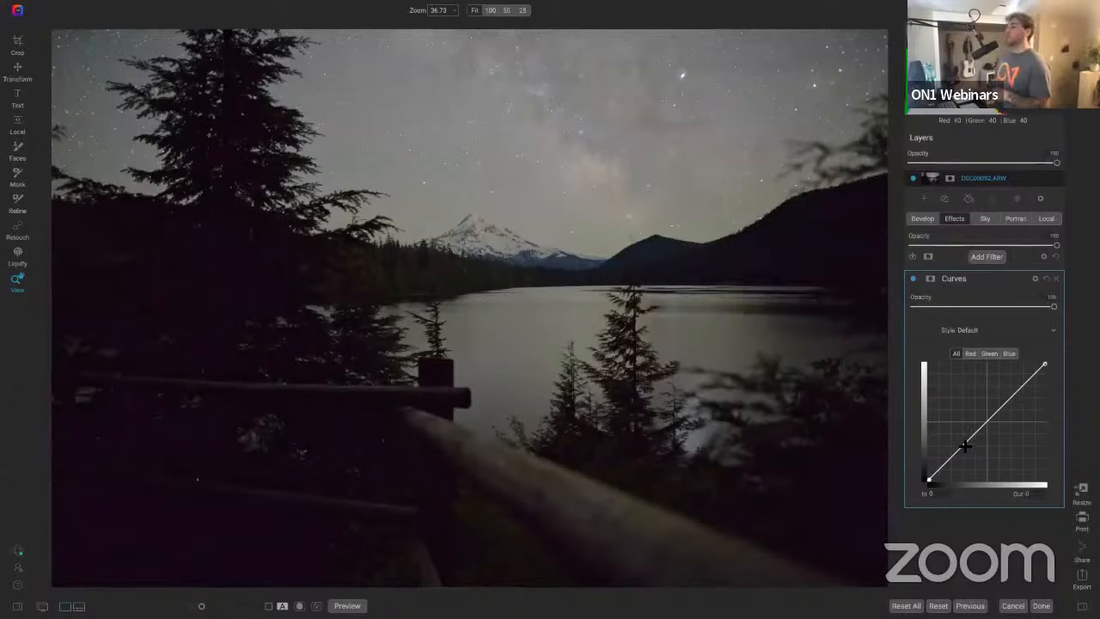
# Step: Pull a lower point of the curve downward to darken the shadows of the image
pyautogui.moveTo(962, 449); pyautogui.dragTo(964, 463)
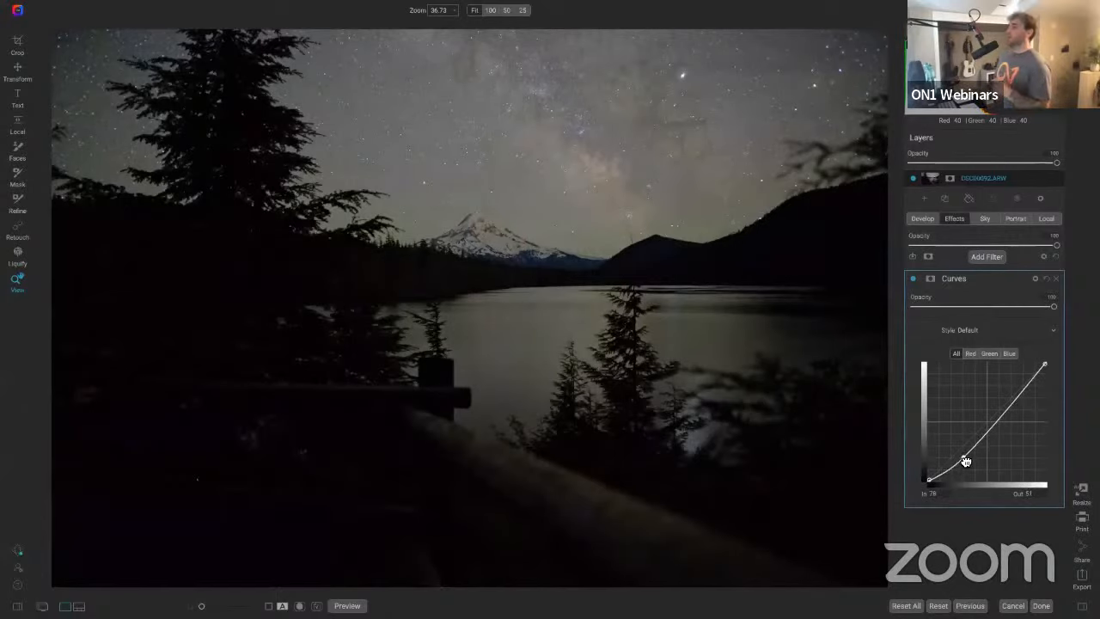
pyautogui.moveTo(965, 456); pyautogui.dragTo(978, 461)
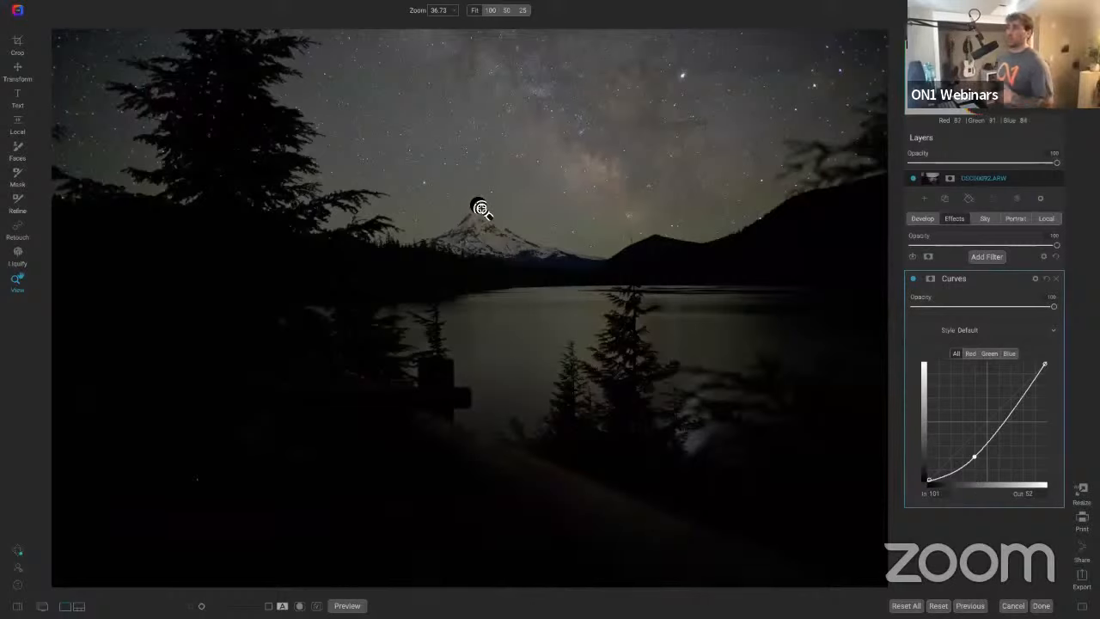
pyautogui.click(558, 140)
pyautogui.moveTo(557, 155); pyautogui.dragTo(530, 264)
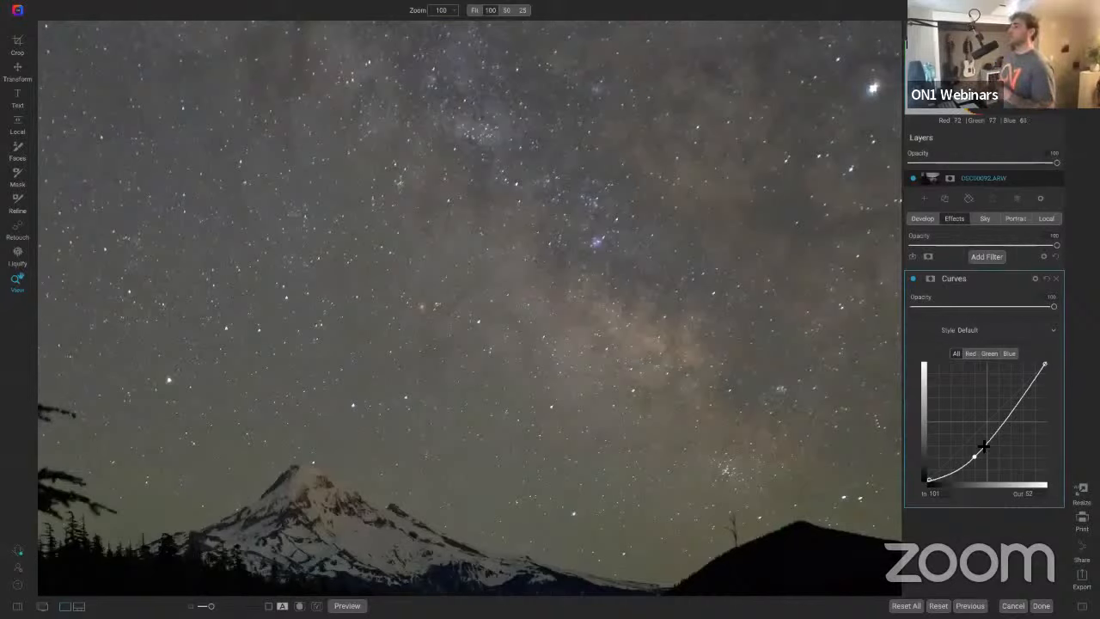
pyautogui.click(913, 280)
pyautogui.click(913, 281)
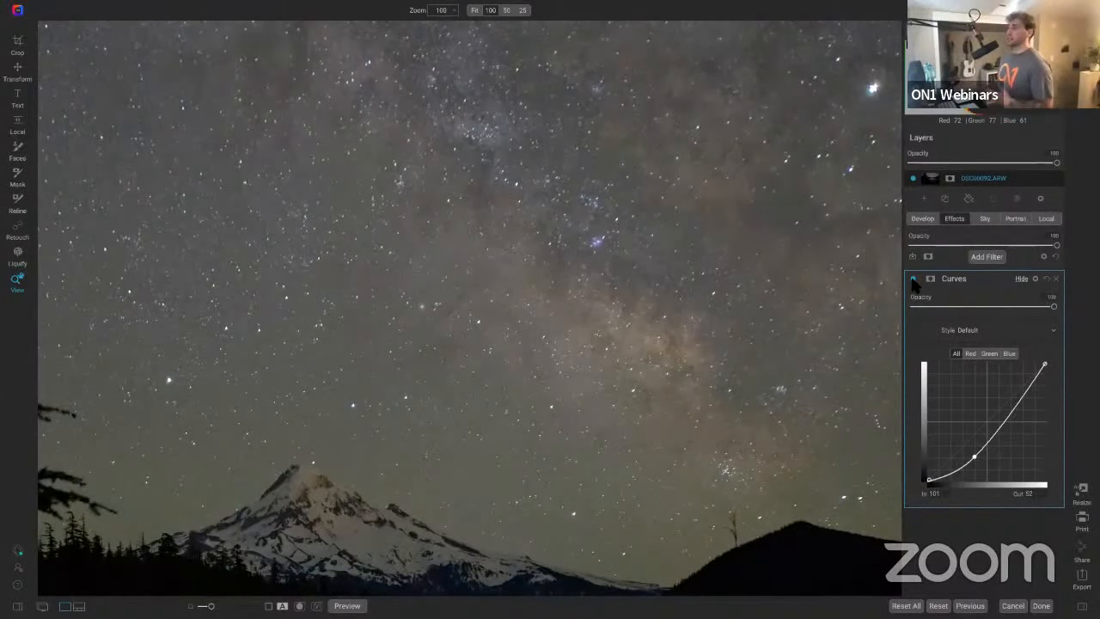
# Step: Add an upper point to the curve and raise it to brighten the highlights, forming an S-curve
pyautogui.click(1012, 413)
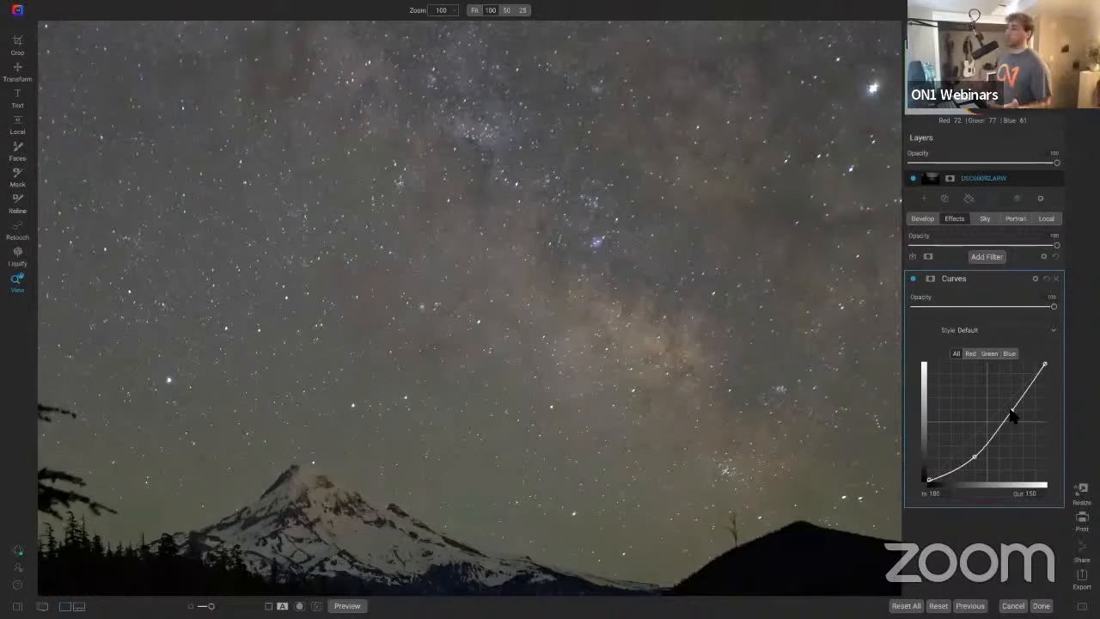
pyautogui.moveTo(1012, 416); pyautogui.dragTo(1011, 395)
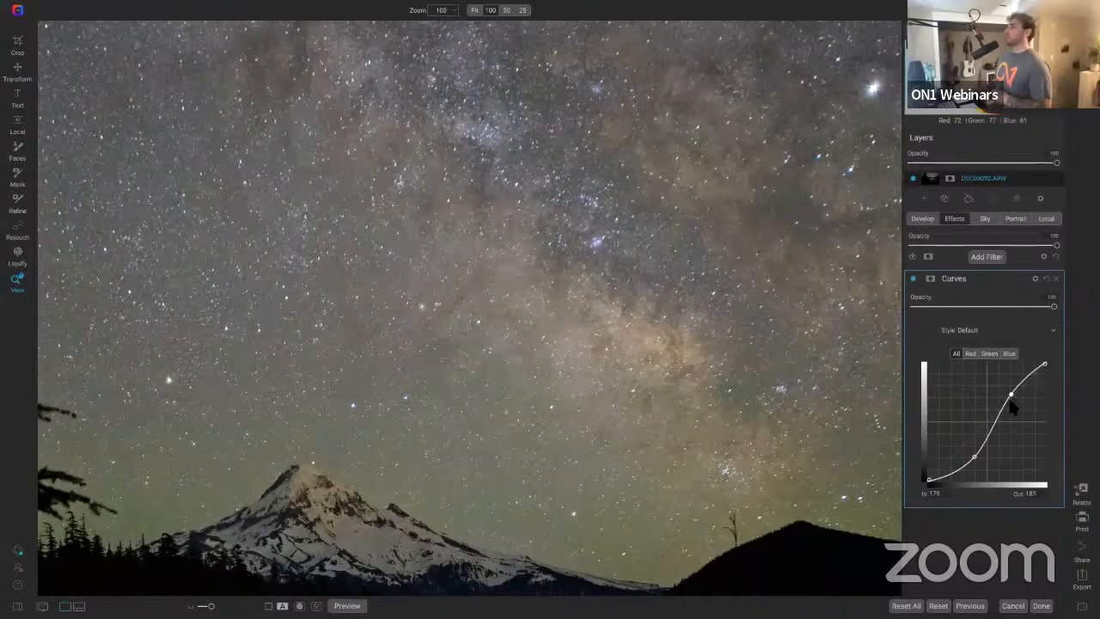
pyautogui.moveTo(1016, 393)
pyautogui.mouseDown()
pyautogui.moveTo(1000, 402)
pyautogui.moveTo(1011, 397)
pyautogui.mouseUp()
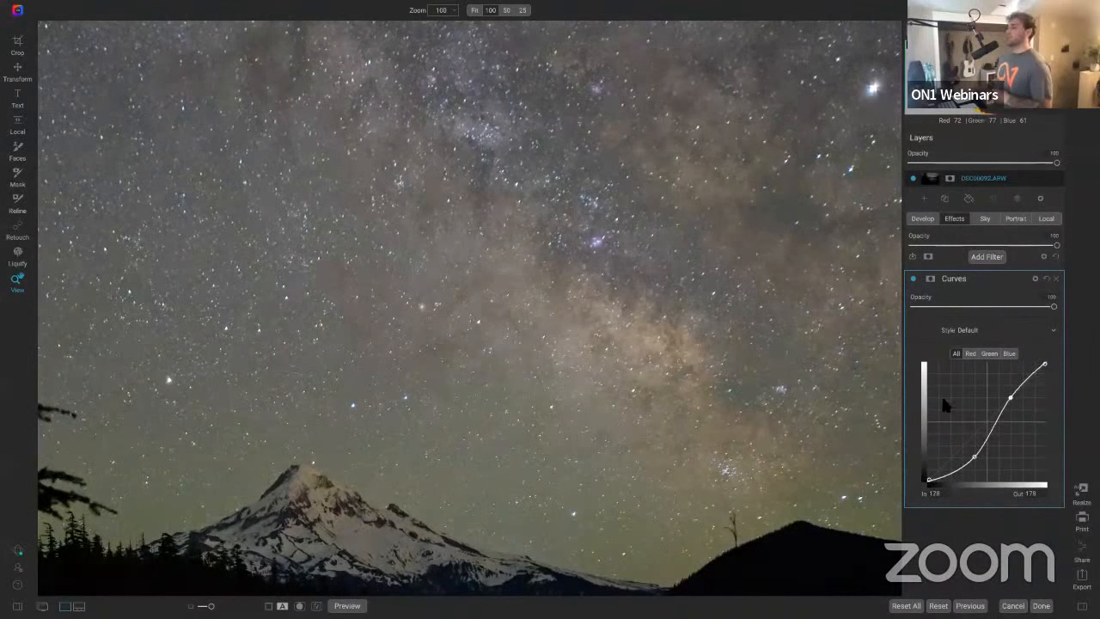
# Step: Compare the image with the Curves filter on and off and with the preview toggled
pyautogui.click(914, 280)
pyautogui.click(913, 280)
pyautogui.click(914, 280)
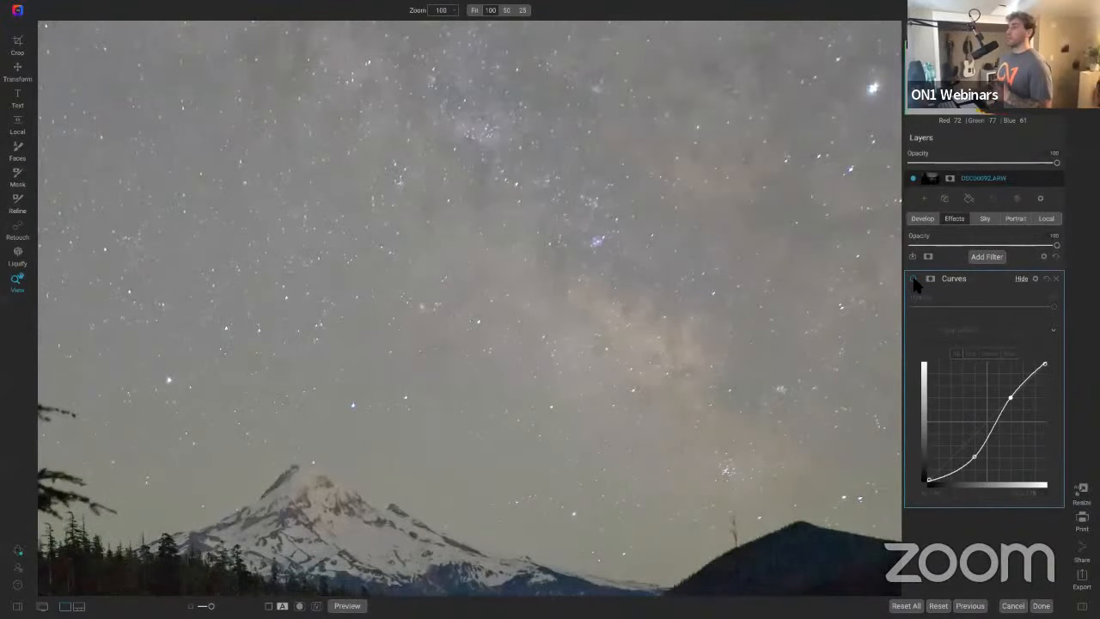
pyautogui.click(913, 279)
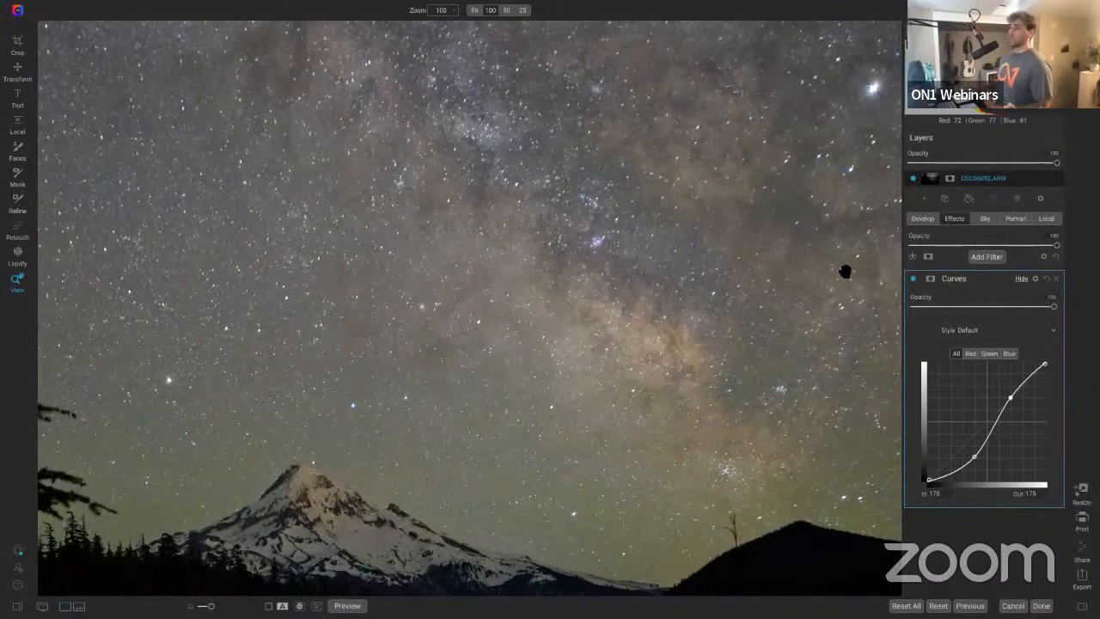
pyautogui.click(611, 232)
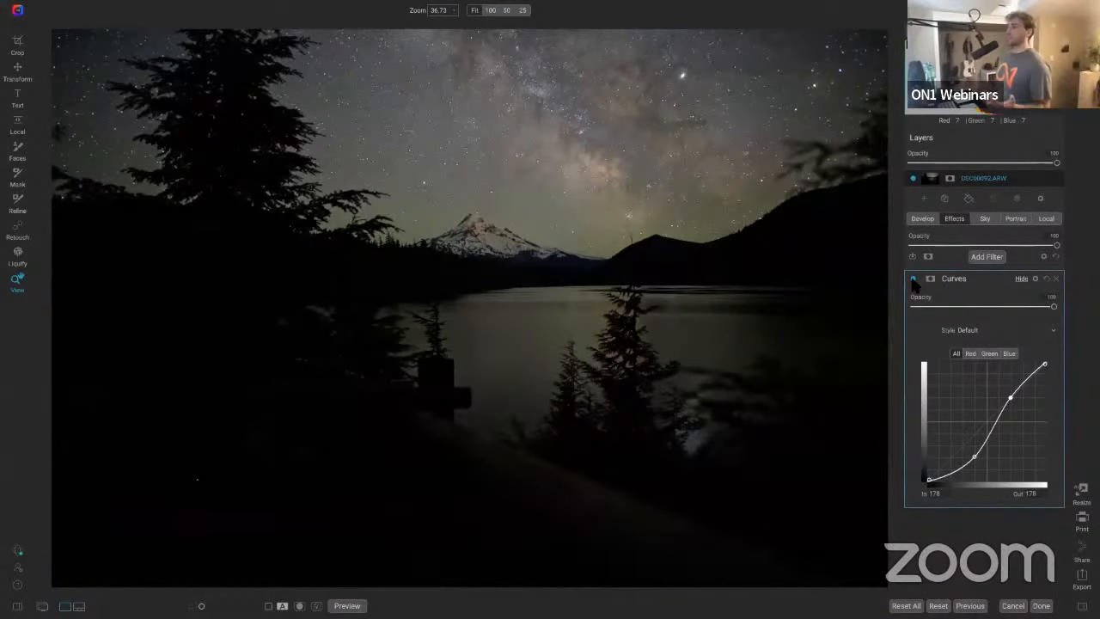
pyautogui.press('\\')
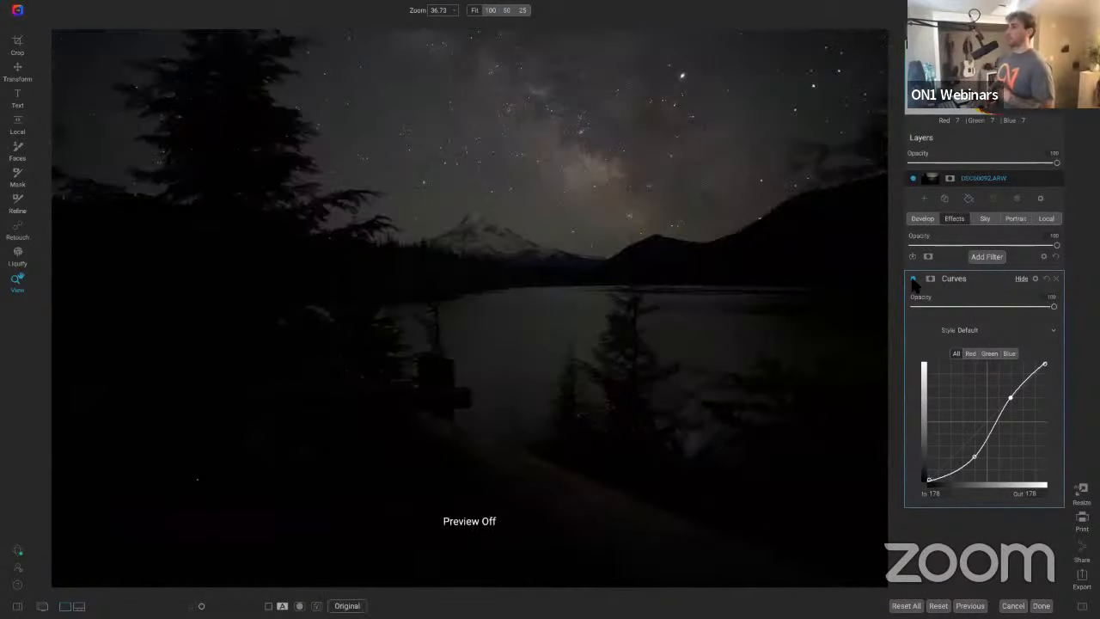
pyautogui.press('\\')
pyautogui.press('\\')
pyautogui.press('\\')
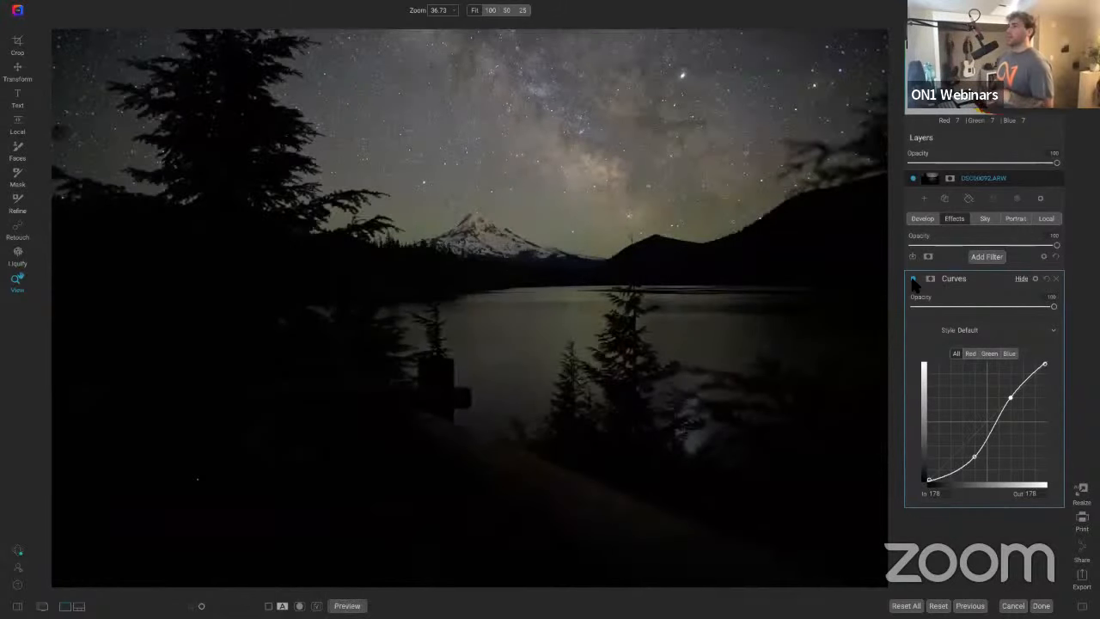
pyautogui.click(913, 281)
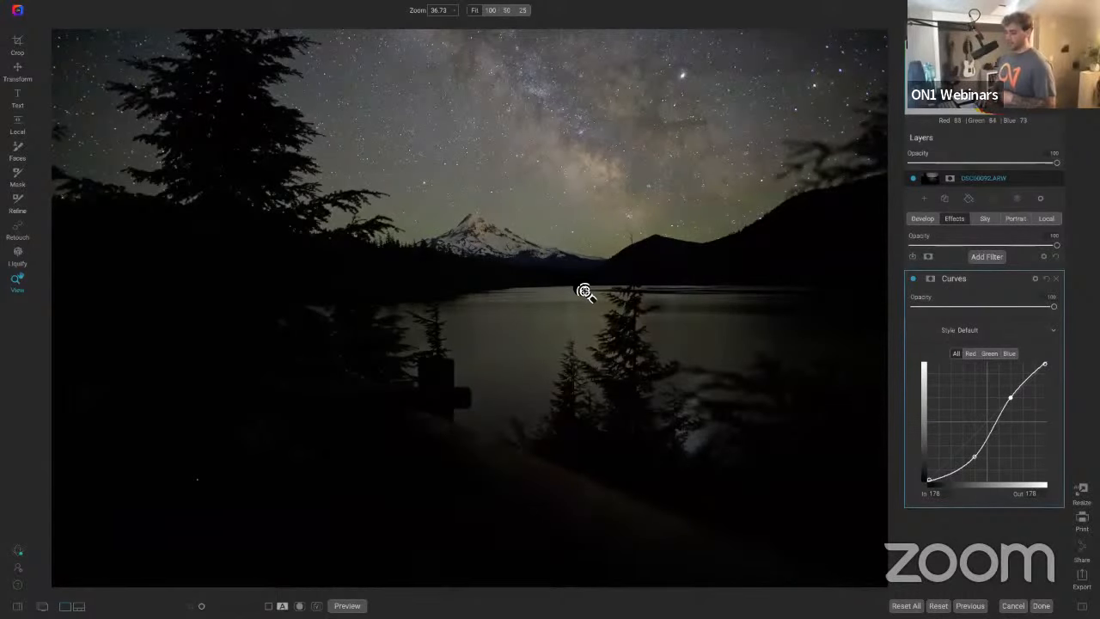
# Step: Mask the Curves filter with a Linear Top gradient placed level along the horizon below the mountain
pyautogui.hotkey('shift', 'b')
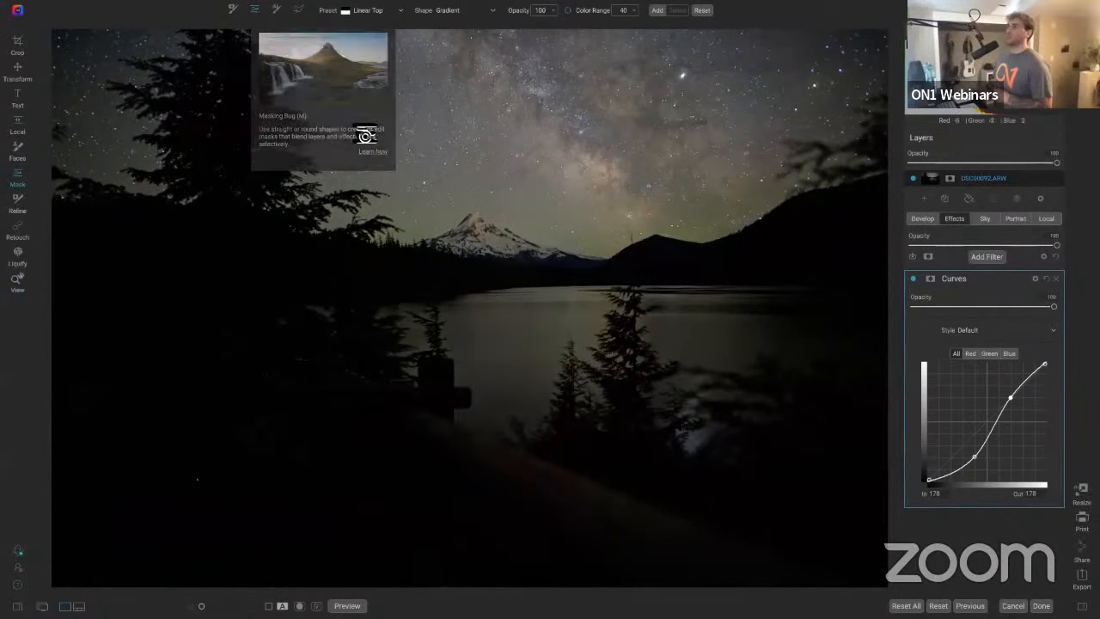
pyautogui.click(530, 239)
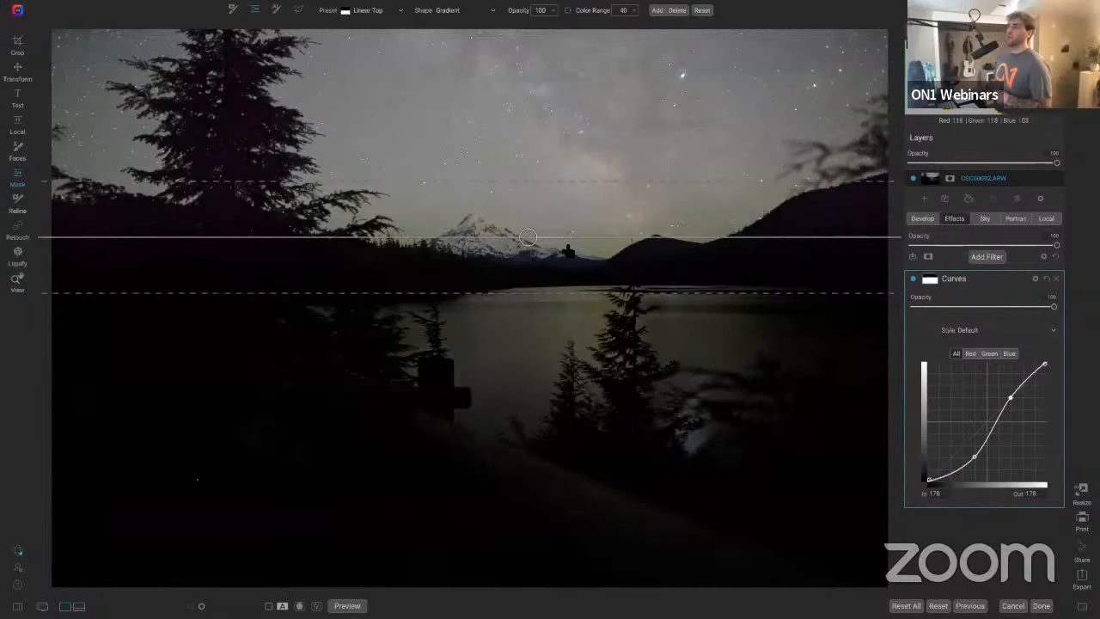
pyautogui.moveTo(567, 248); pyautogui.dragTo(646, 251)
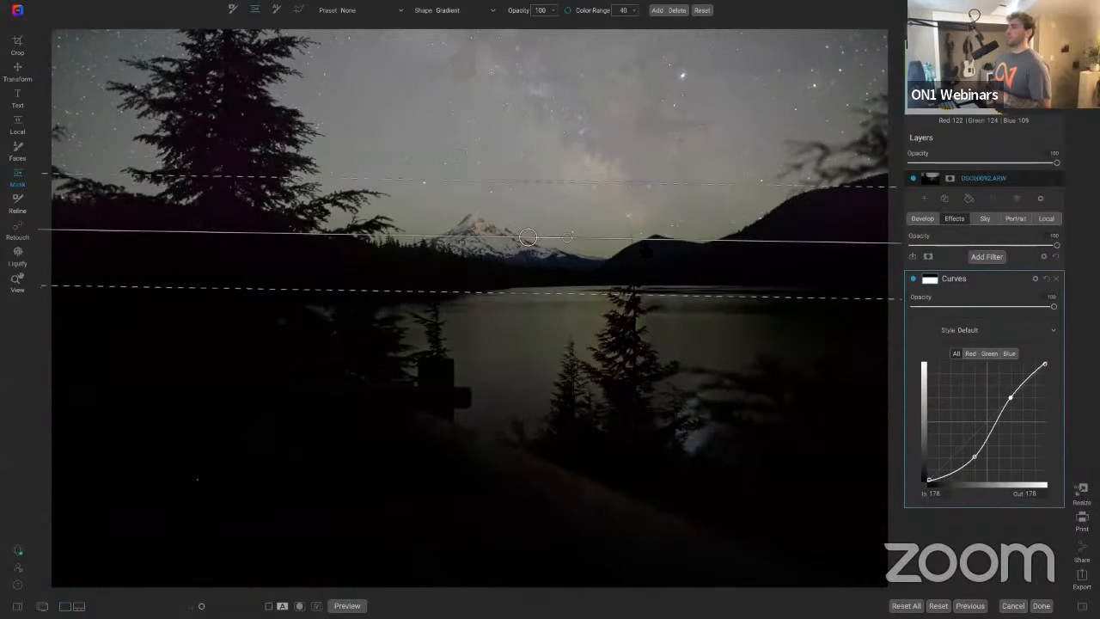
pyautogui.moveTo(566, 237); pyautogui.dragTo(429, 177)
pyautogui.moveTo(415, 186); pyautogui.dragTo(382, 238)
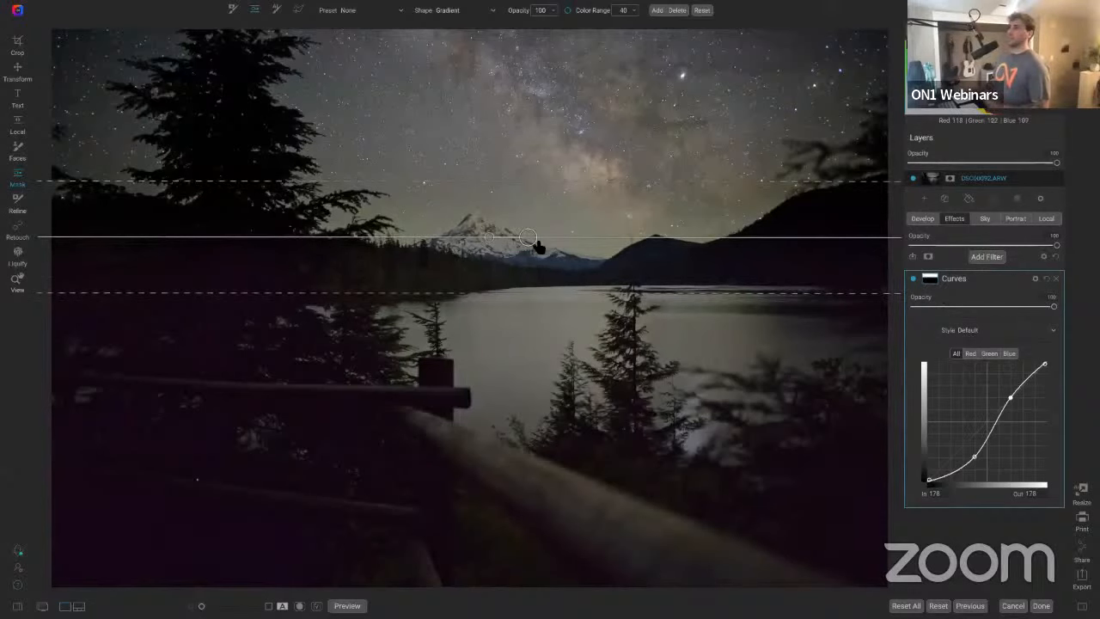
pyautogui.moveTo(526, 239); pyautogui.dragTo(510, 268)
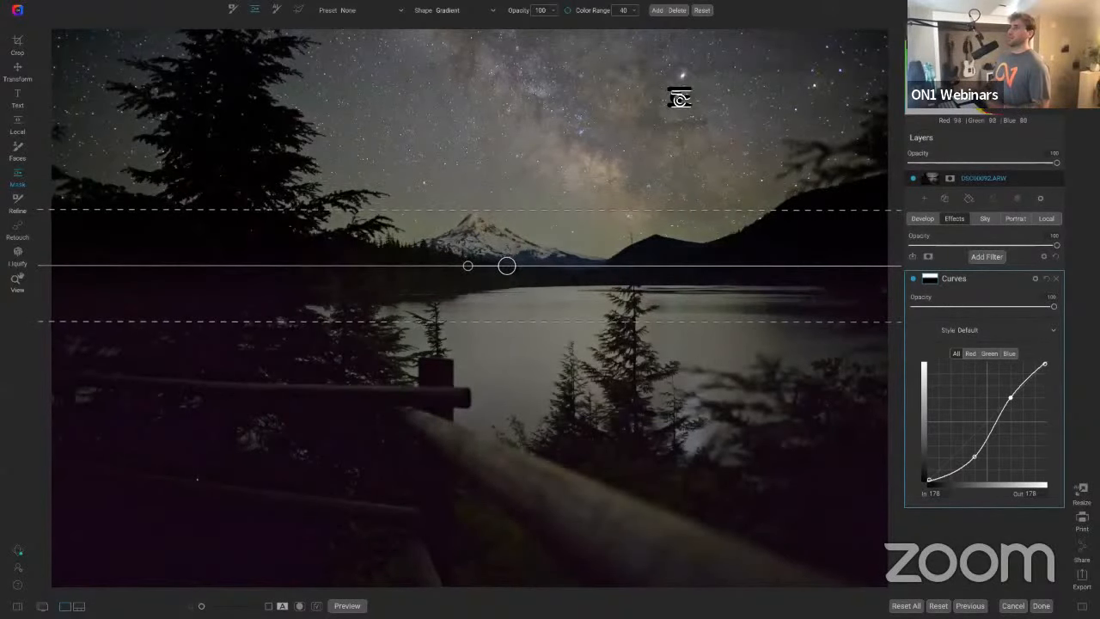
pyautogui.click(911, 278)
pyautogui.click(912, 278)
pyautogui.click(913, 279)
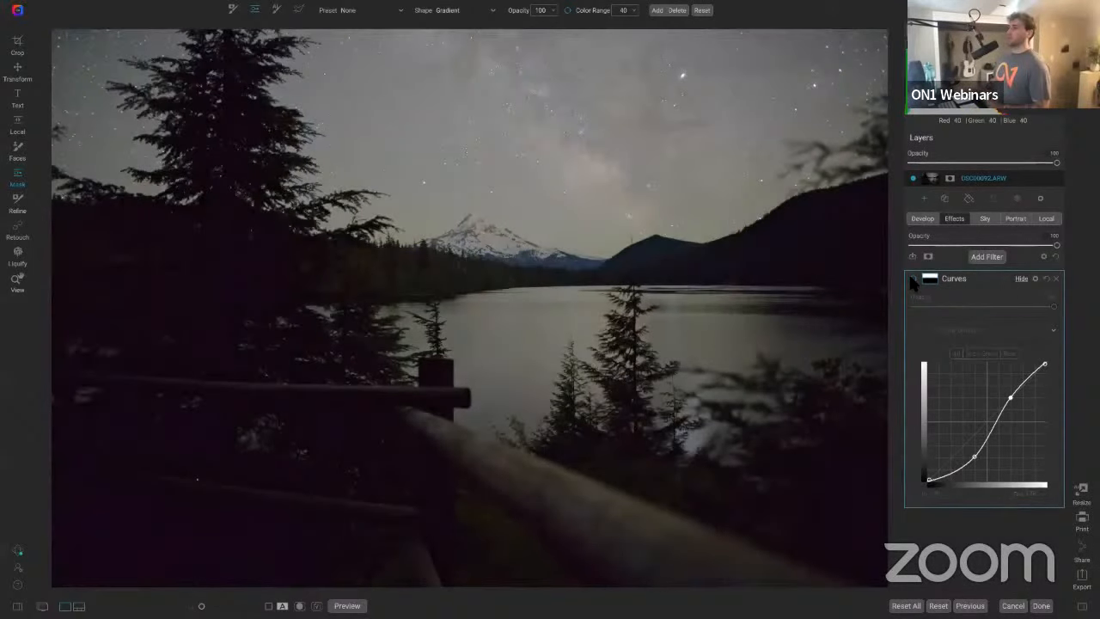
pyautogui.click(913, 279)
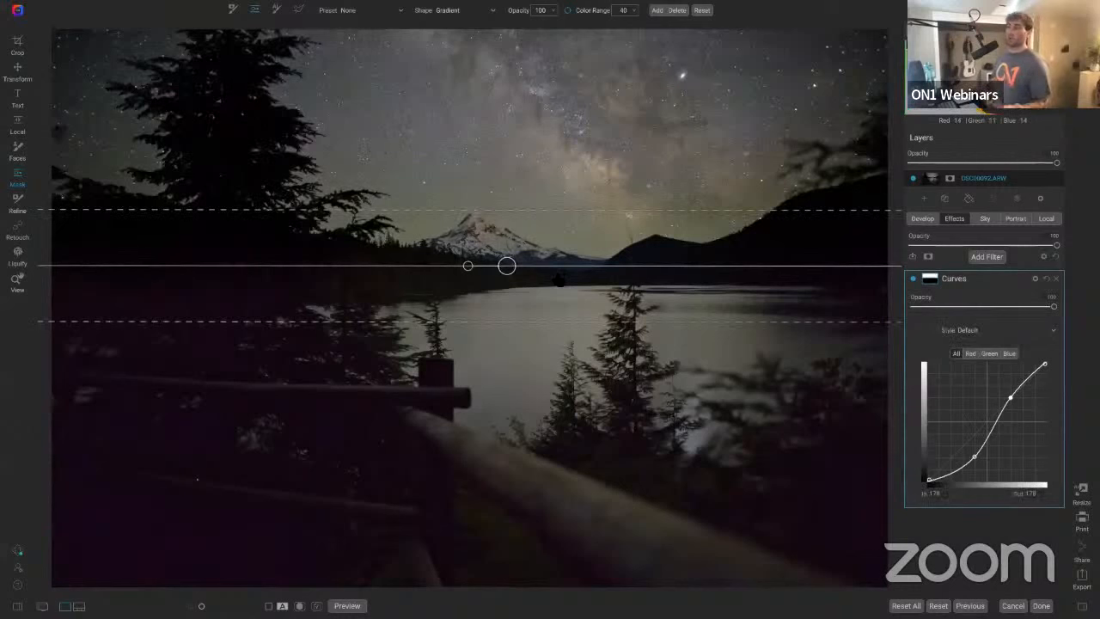
# Step: Widen the gradient's lower transition edge down into the lake area
pyautogui.moveTo(512, 323); pyautogui.dragTo(509, 355)
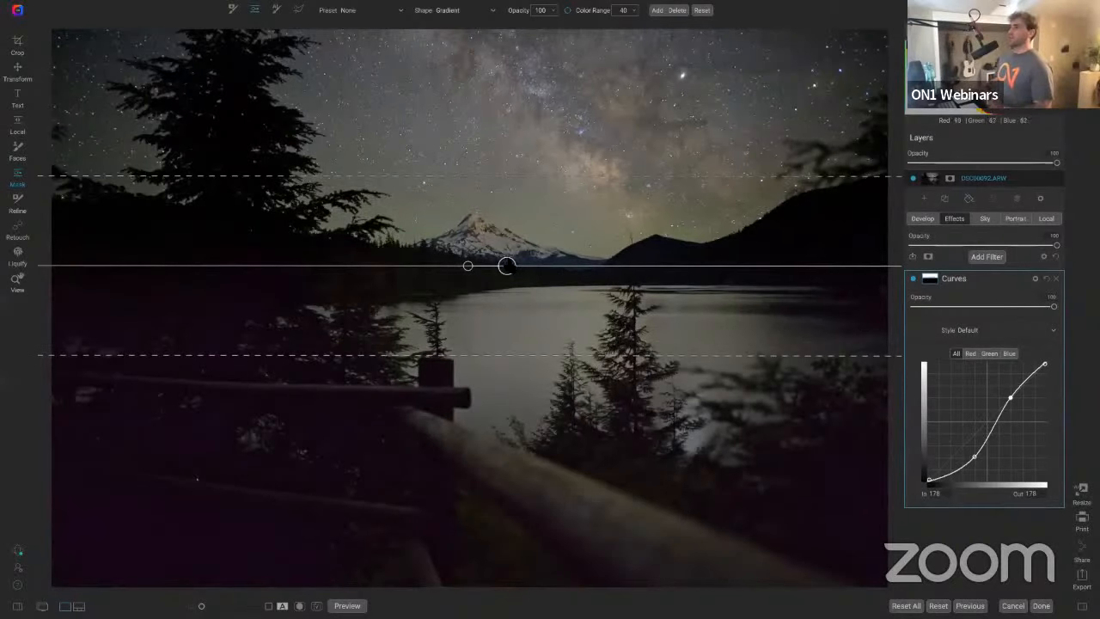
pyautogui.moveTo(506, 266)
pyautogui.mouseDown()
pyautogui.moveTo(501, 277)
pyautogui.moveTo(506, 263)
pyautogui.mouseUp()
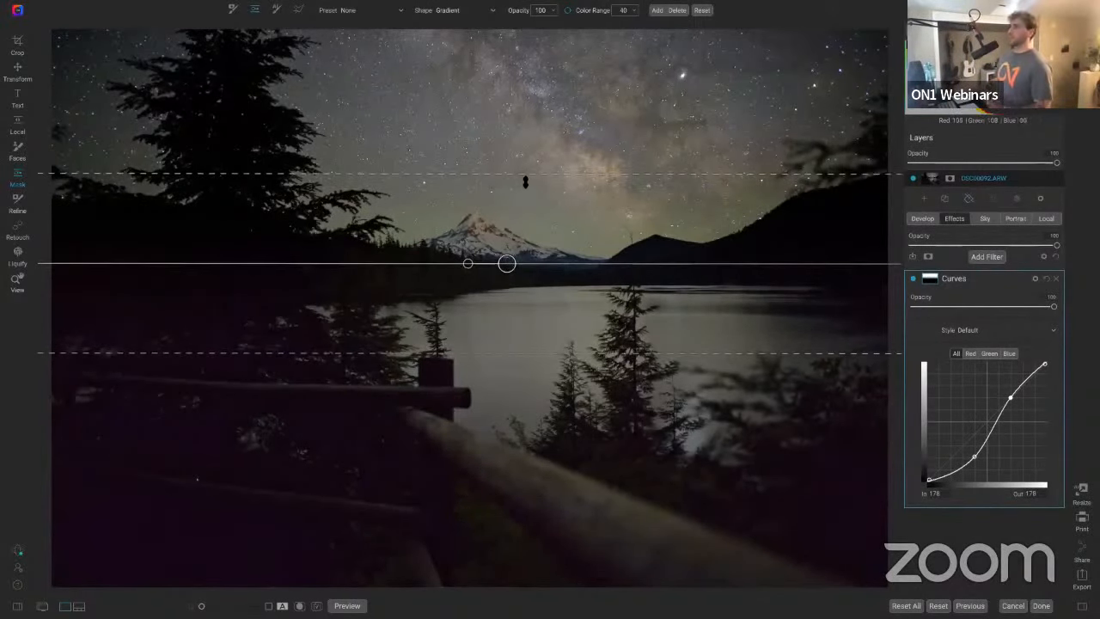
pyautogui.click(913, 280)
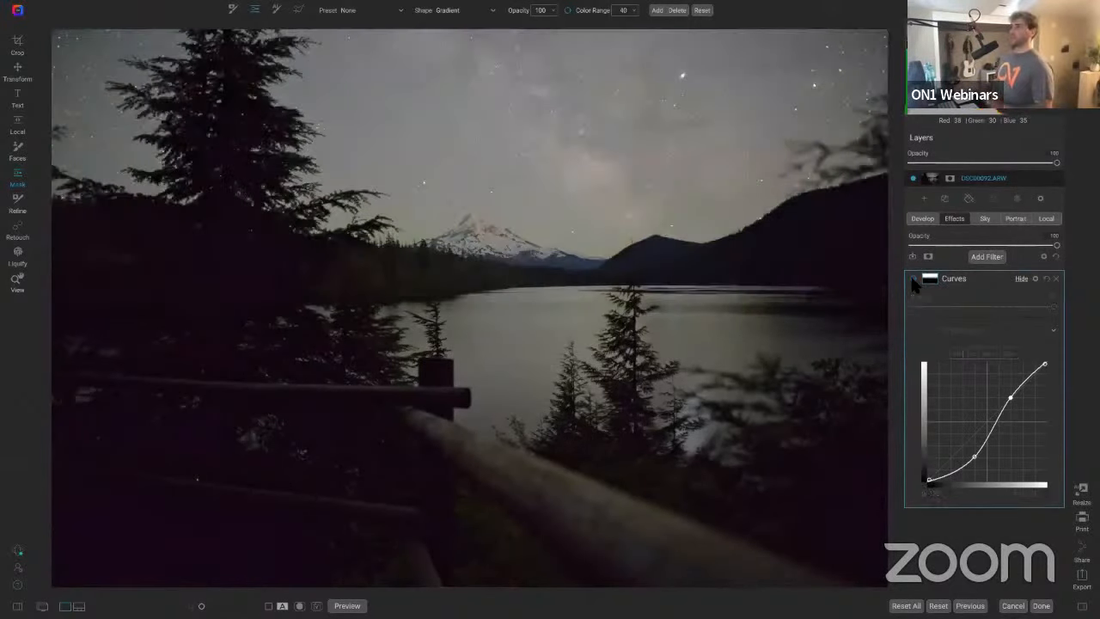
pyautogui.click(913, 281)
pyautogui.click(913, 280)
pyautogui.click(912, 280)
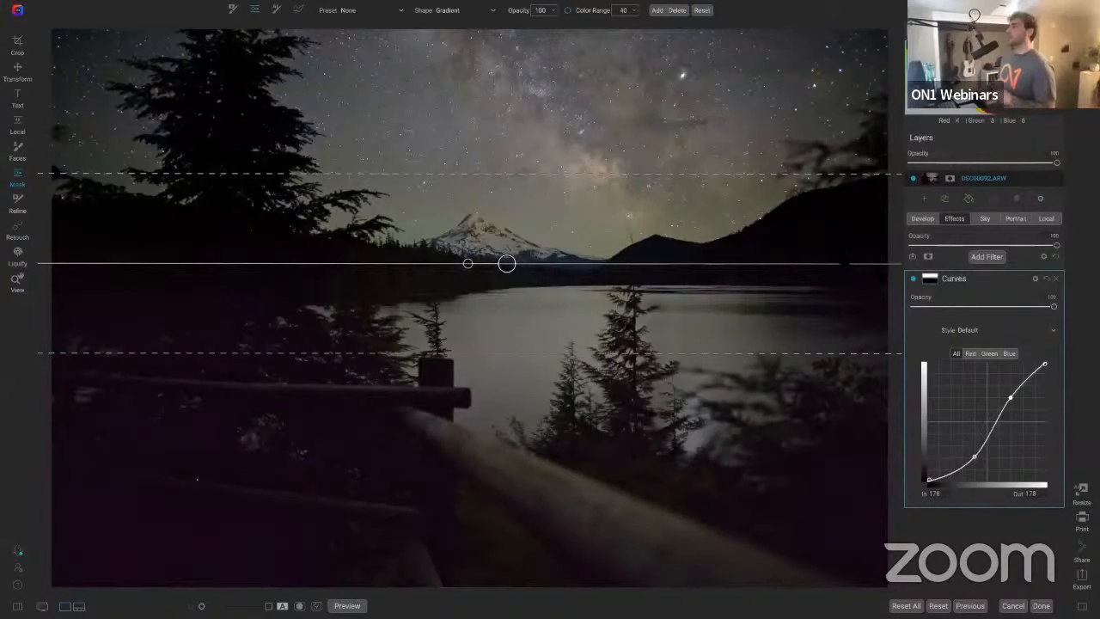
# Step: Open the Curves filter's blending options and set the Shadows range slider to 64
pyautogui.click(1035, 279)
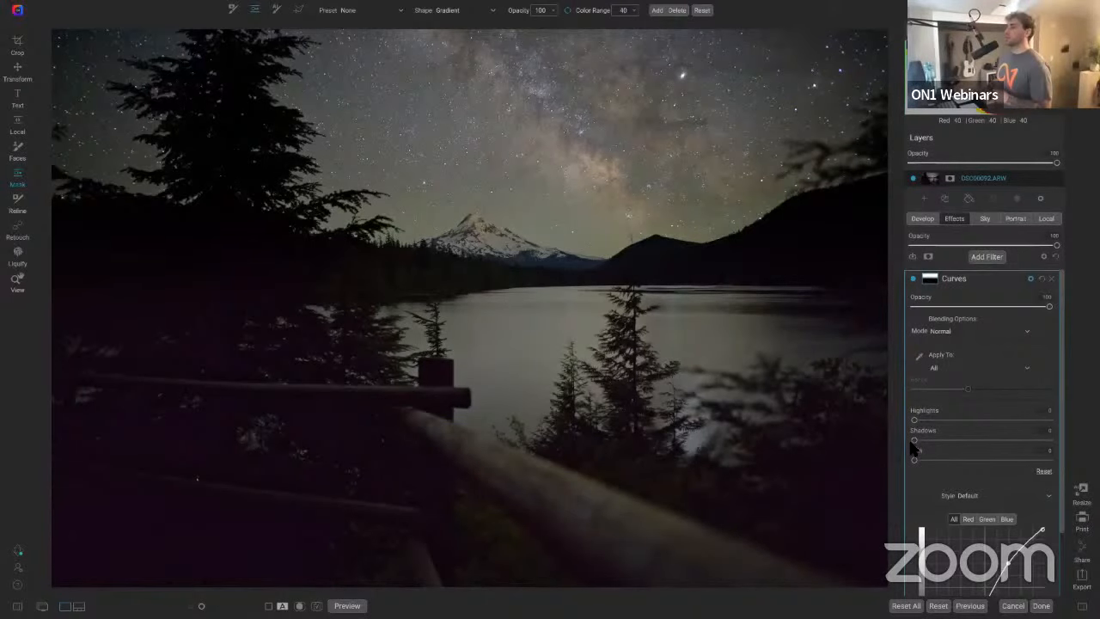
pyautogui.moveTo(914, 440); pyautogui.dragTo(1066, 432)
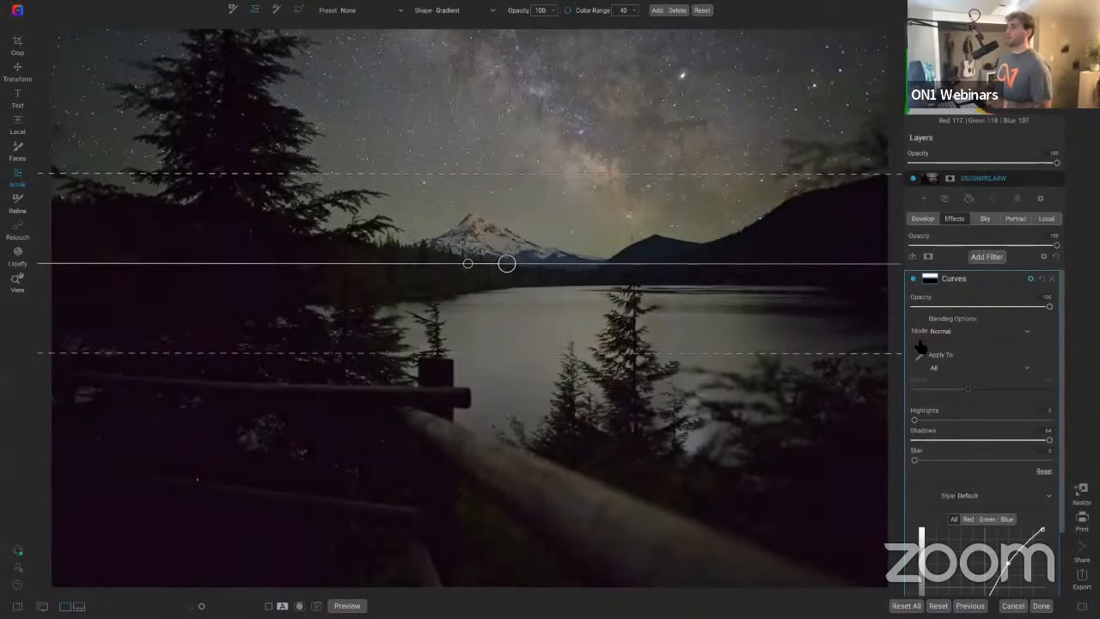
pyautogui.moveTo(1050, 441)
pyautogui.mouseDown()
pyautogui.moveTo(913, 439)
pyautogui.moveTo(1049, 441)
pyautogui.mouseUp()
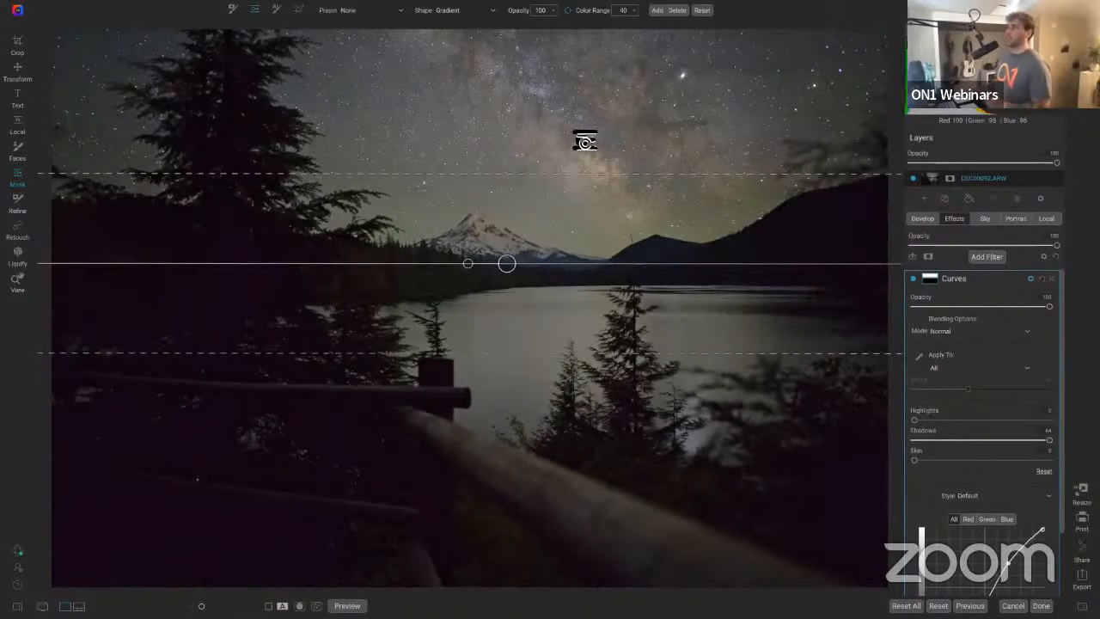
# Step: Compare the image with the Curves filter on and off and with the preview toggled
pyautogui.click(913, 280)
pyautogui.click(913, 280)
pyautogui.click(914, 280)
pyautogui.click(914, 280)
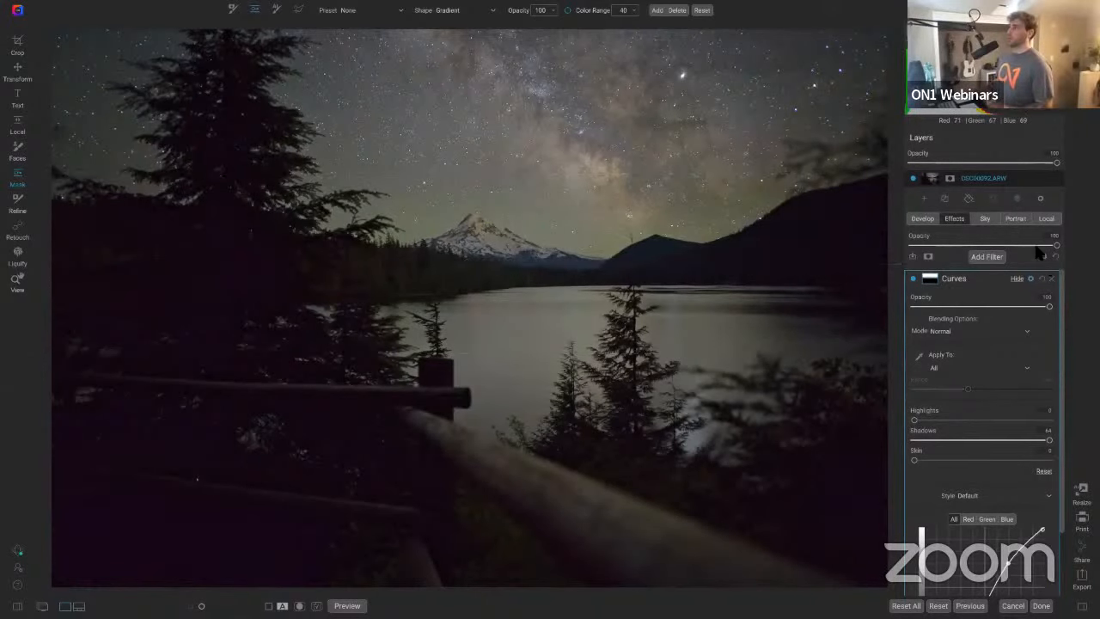
pyautogui.click(913, 279)
pyautogui.click(913, 279)
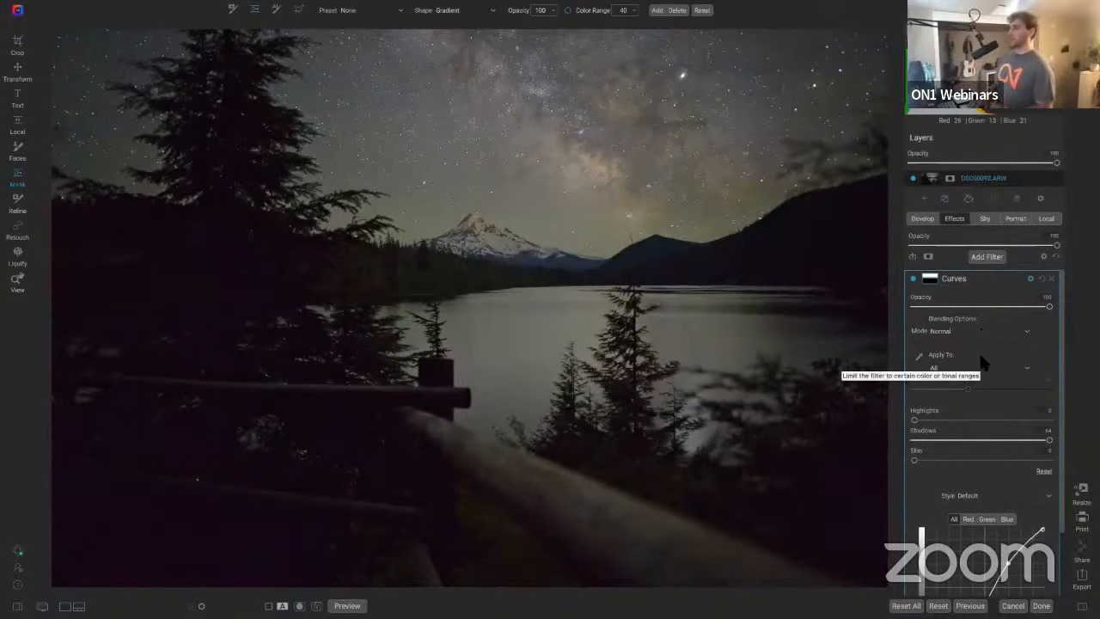
pyautogui.press('\\')
pyautogui.press('\\')
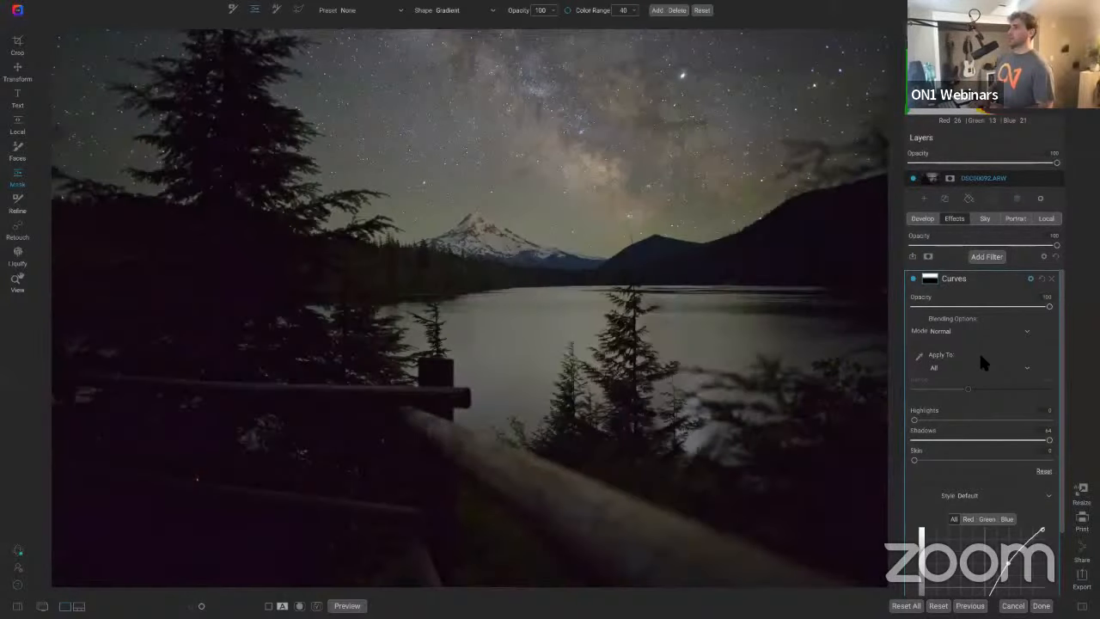
pyautogui.press('\\')
pyautogui.press('\\')
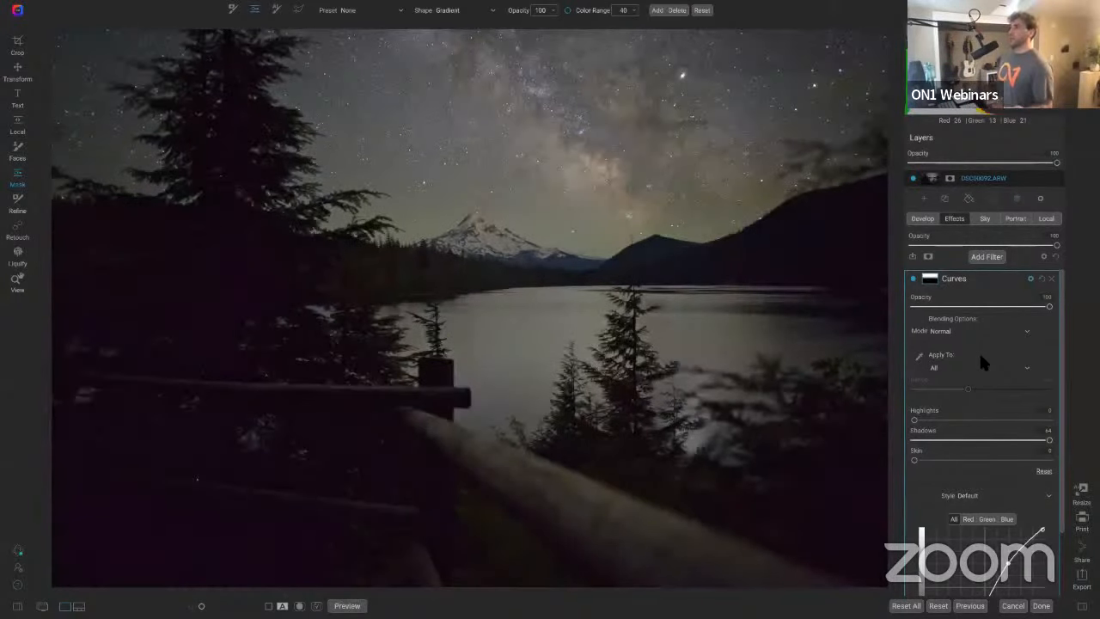
# Step: Lower the Develop Shadows slider to about 14, then return to the Effects filters
pyautogui.click(926, 220)
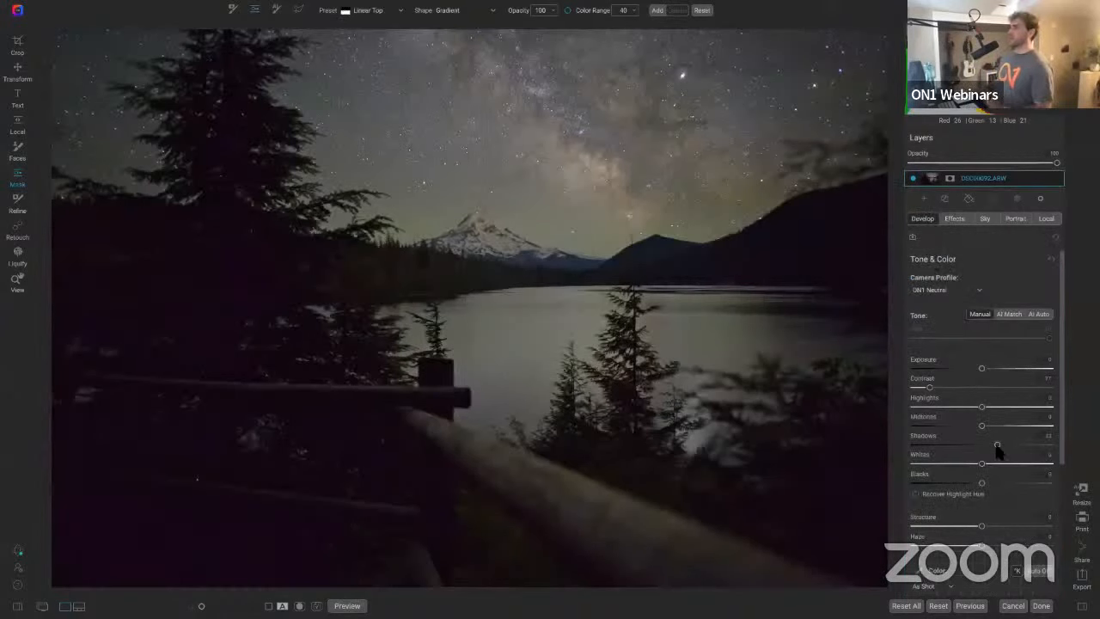
pyautogui.moveTo(997, 446); pyautogui.dragTo(993, 448)
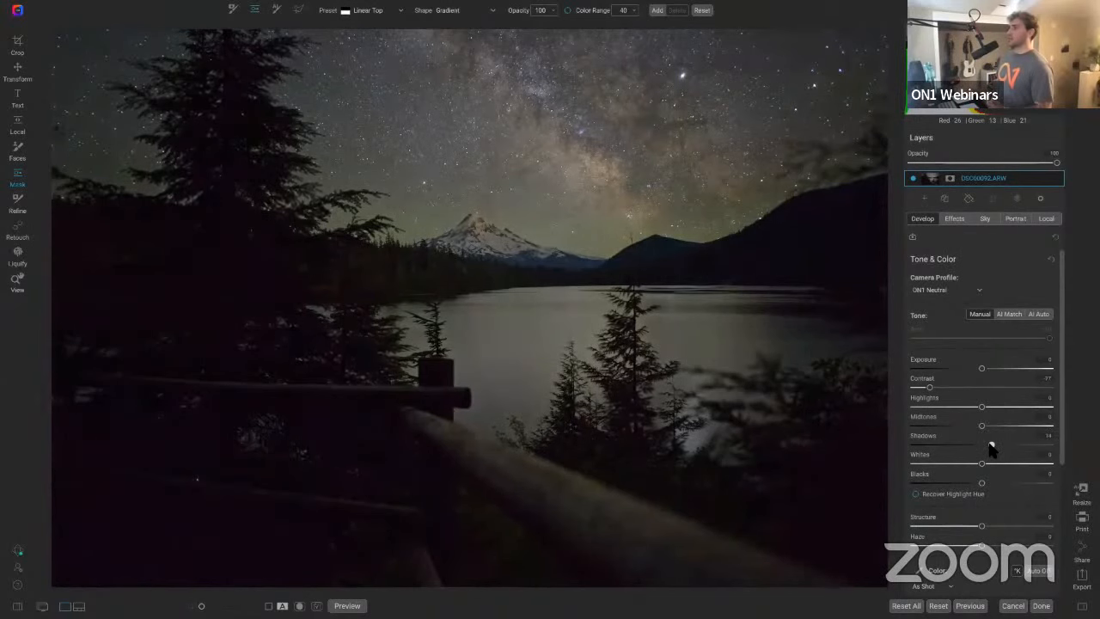
pyautogui.click(955, 217)
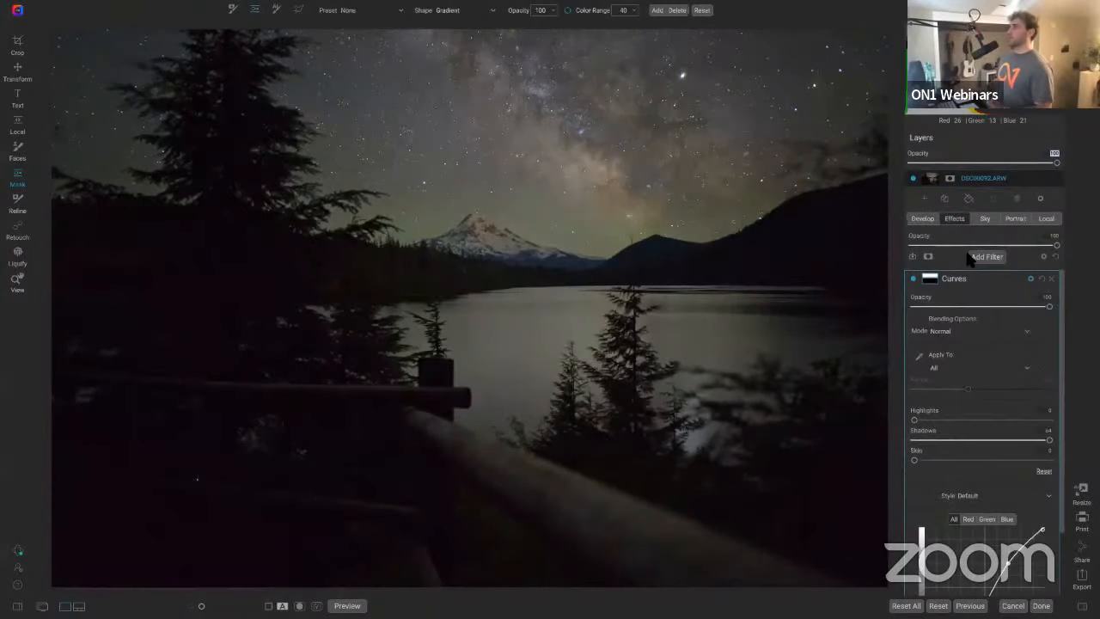
# Step: Pull the upper Curves point slightly up-left to steepen the curve, then compare the filter on and off
pyautogui.scroll(-2, 1000, 506)
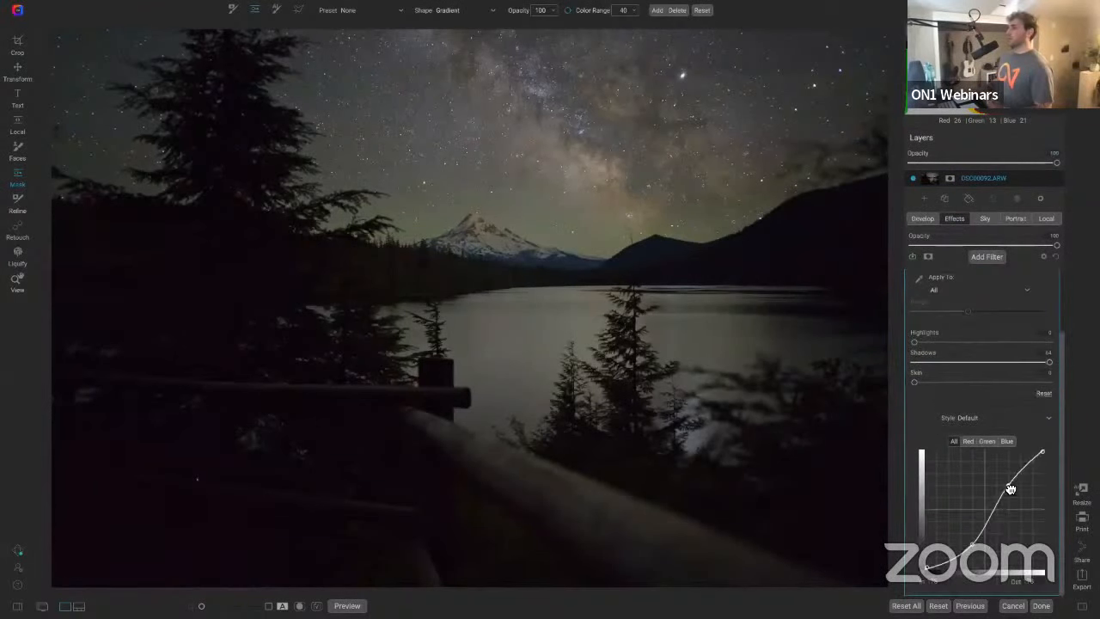
pyautogui.moveTo(1011, 488)
pyautogui.mouseDown()
pyautogui.moveTo(1001, 483)
pyautogui.moveTo(1010, 477)
pyautogui.moveTo(1000, 481)
pyautogui.mouseUp()
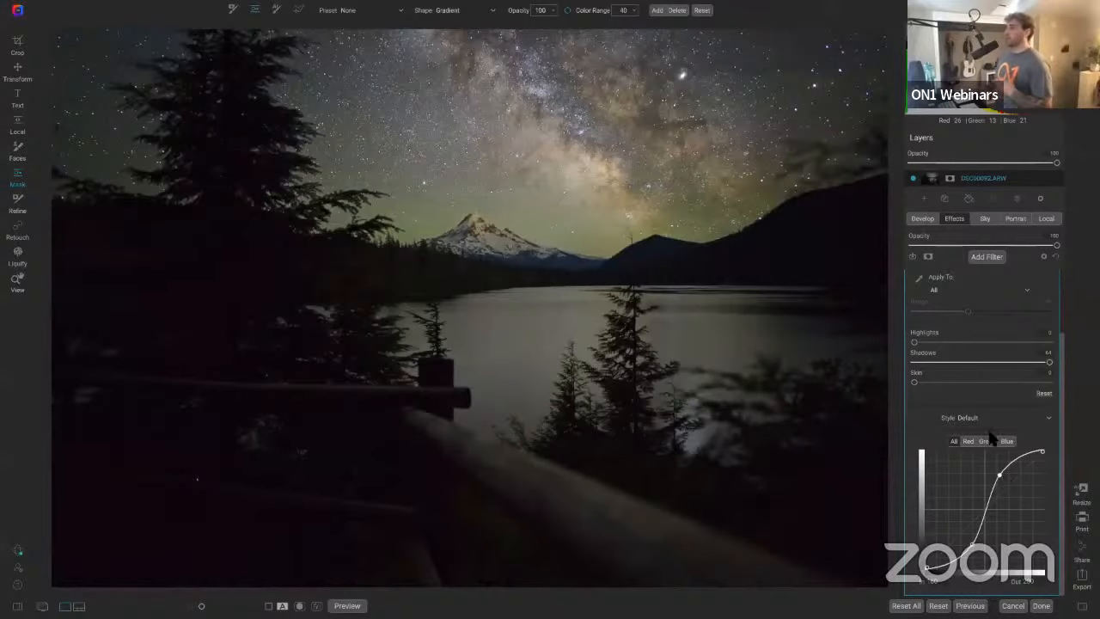
pyautogui.scroll(2, 1002, 437)
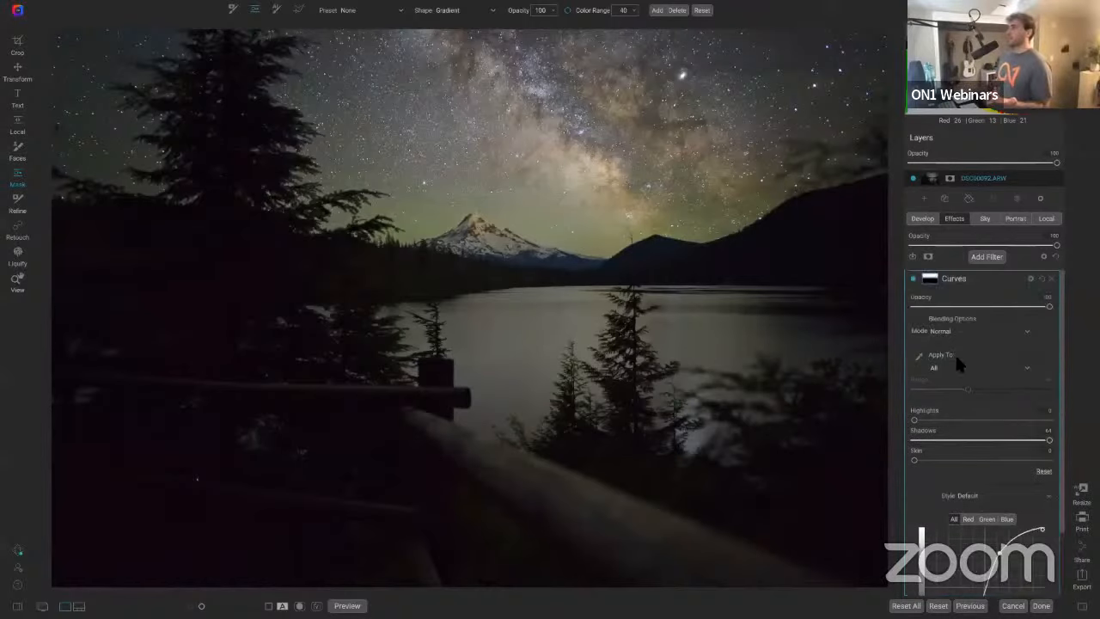
pyautogui.click(912, 277)
pyautogui.click(912, 277)
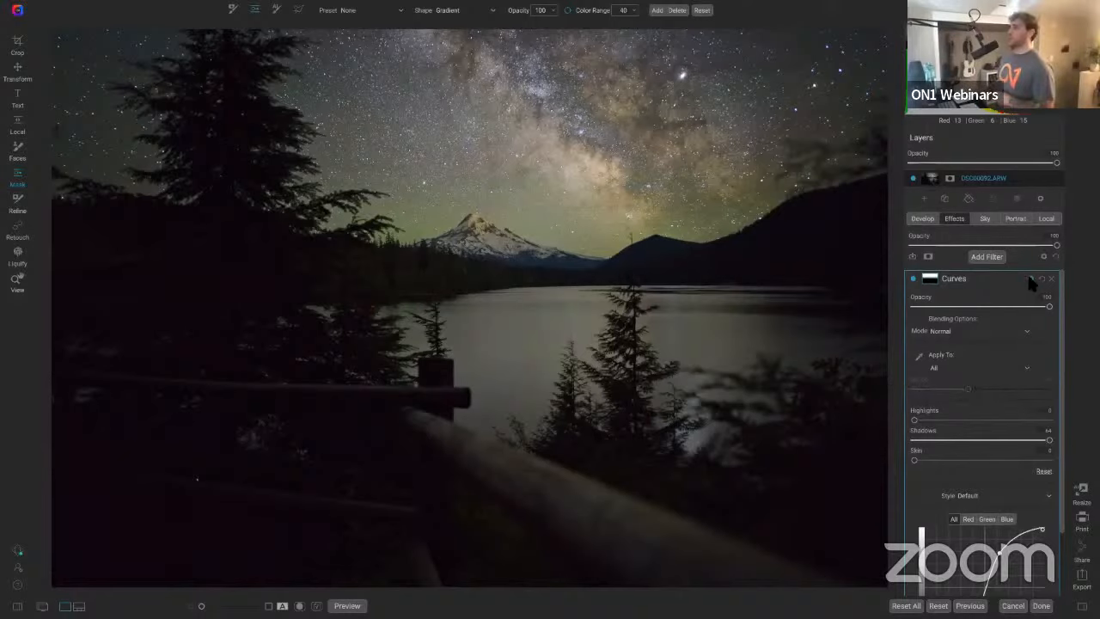
# Step: Try the Luminosity blend mode on the Curves filter, toggling the filter to compare, and return to Normal
pyautogui.click(955, 334)
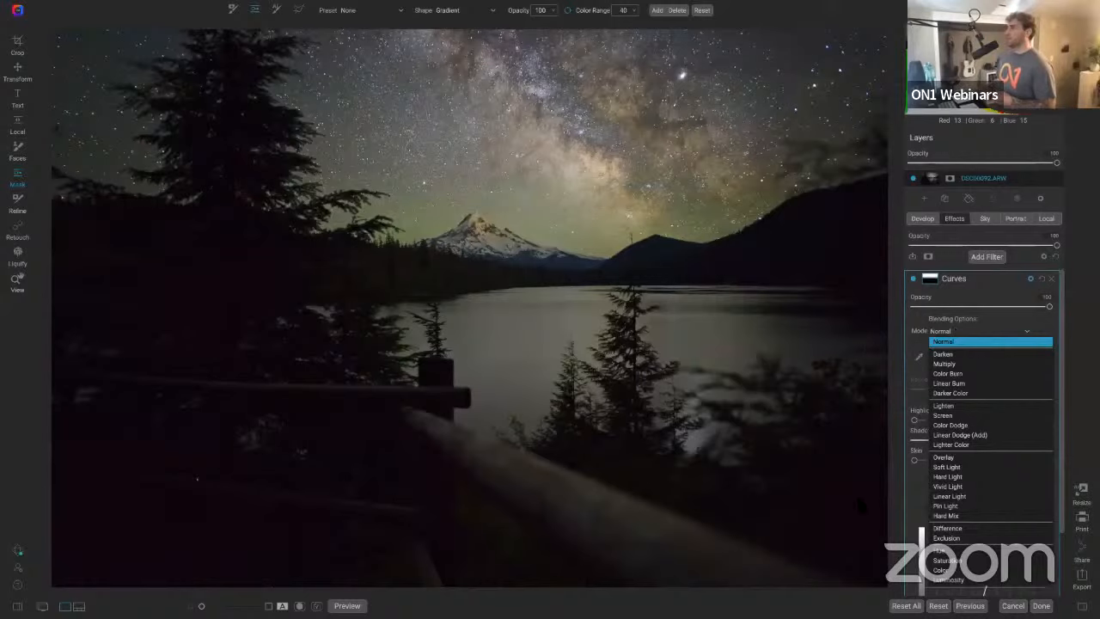
pyautogui.click(938, 581)
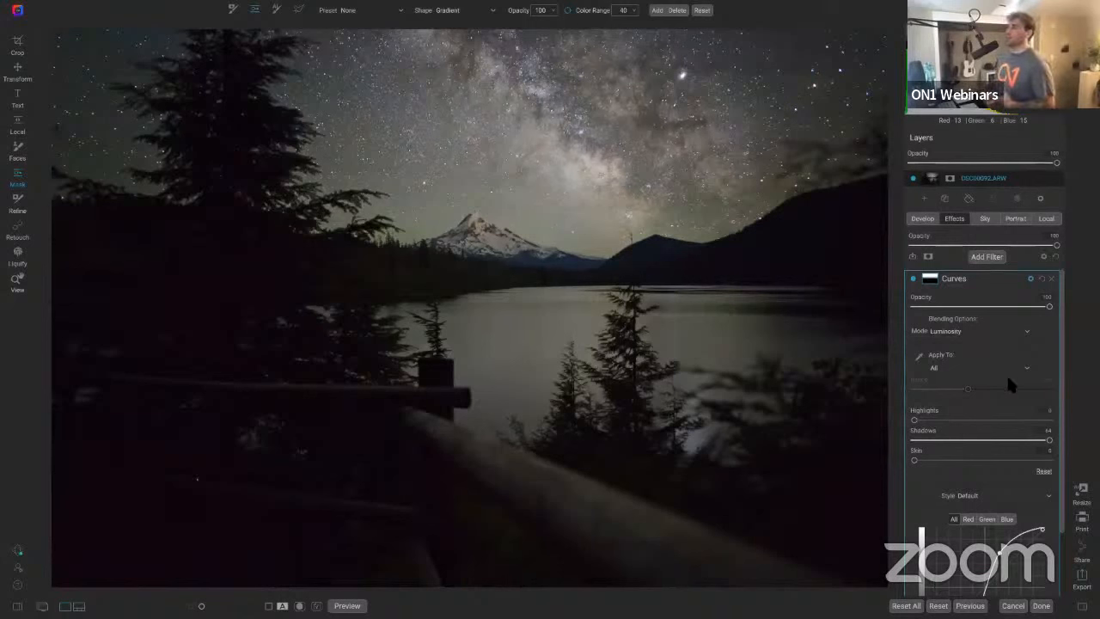
pyautogui.click(987, 327)
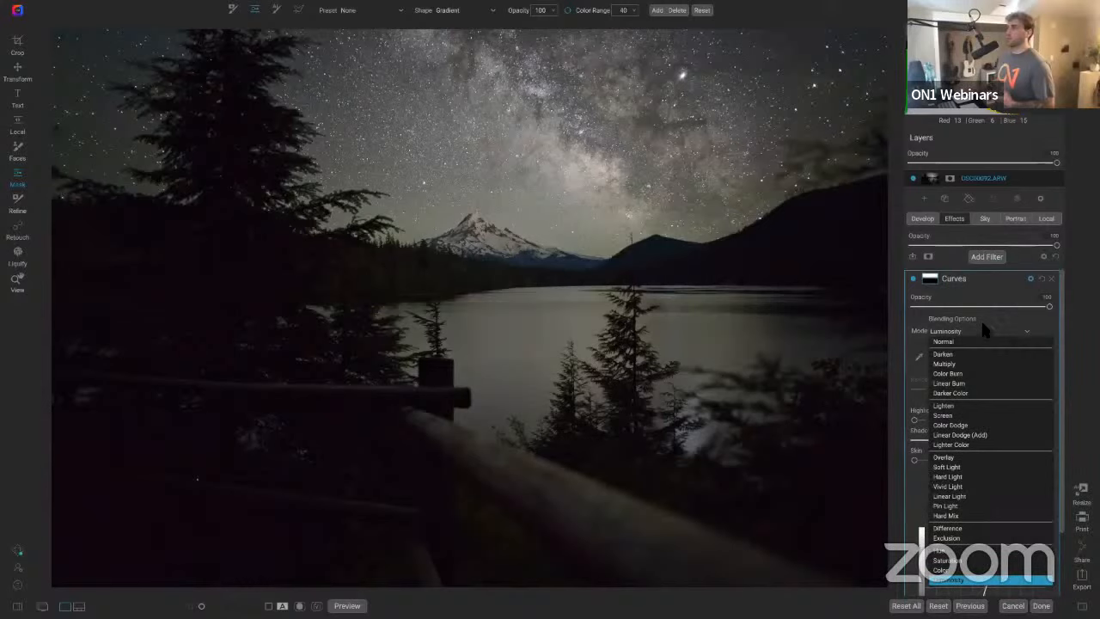
pyautogui.click(985, 341)
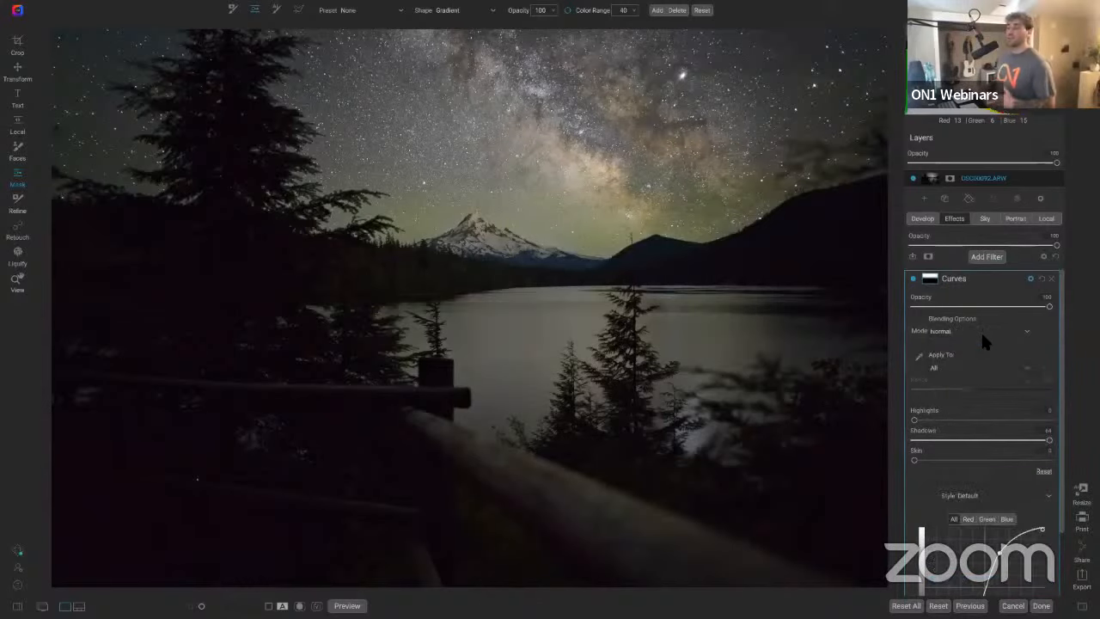
pyautogui.click(983, 336)
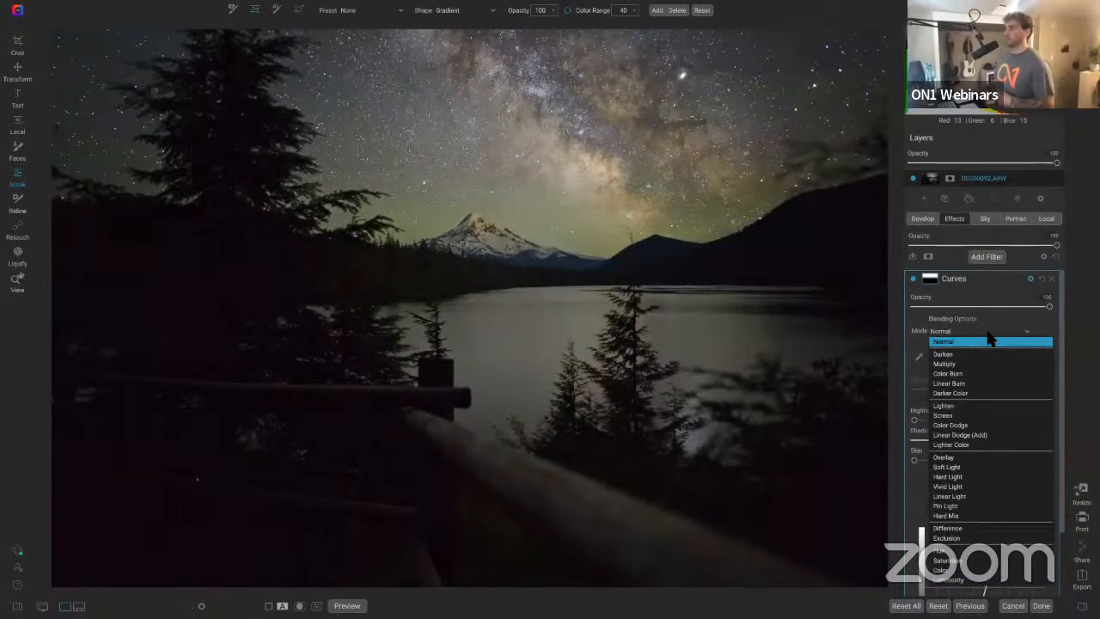
pyautogui.click(945, 580)
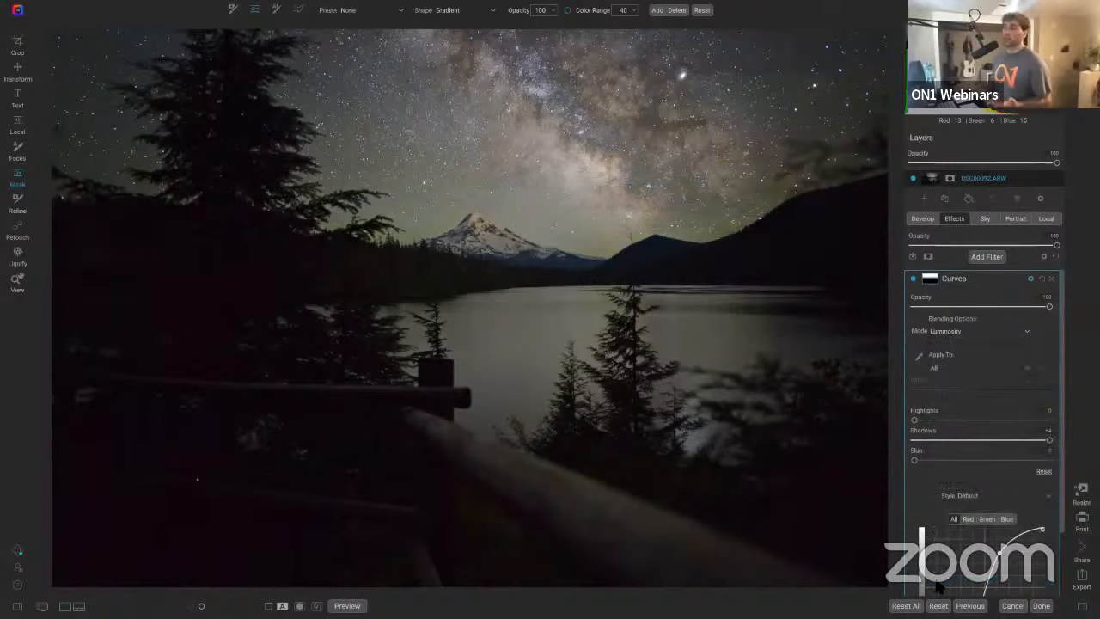
pyautogui.click(914, 283)
pyautogui.click(915, 284)
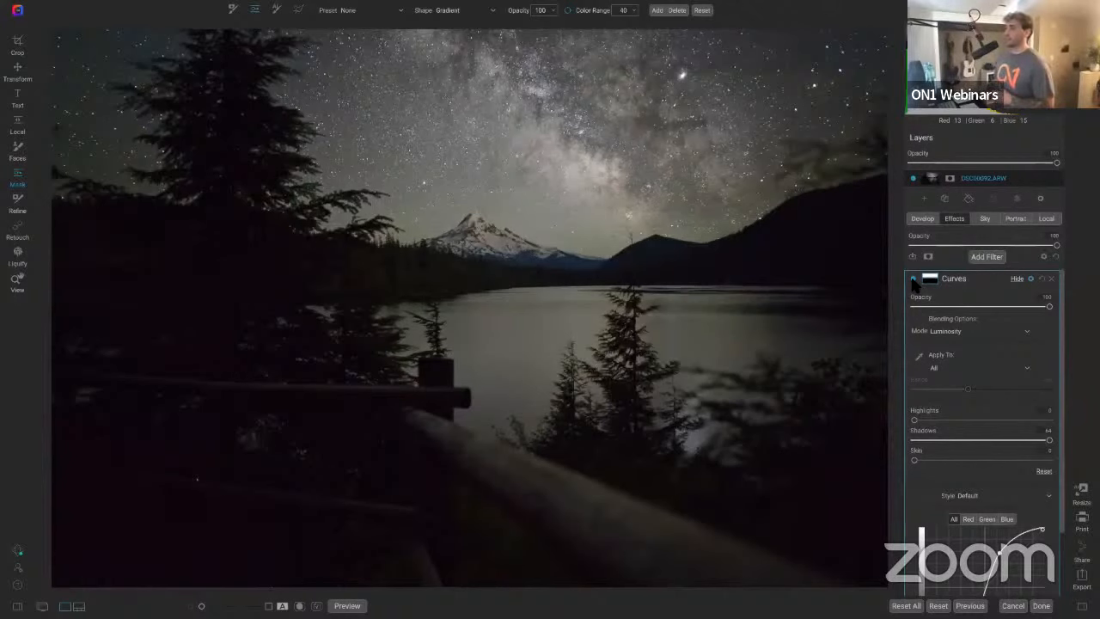
pyautogui.click(914, 283)
pyautogui.click(914, 284)
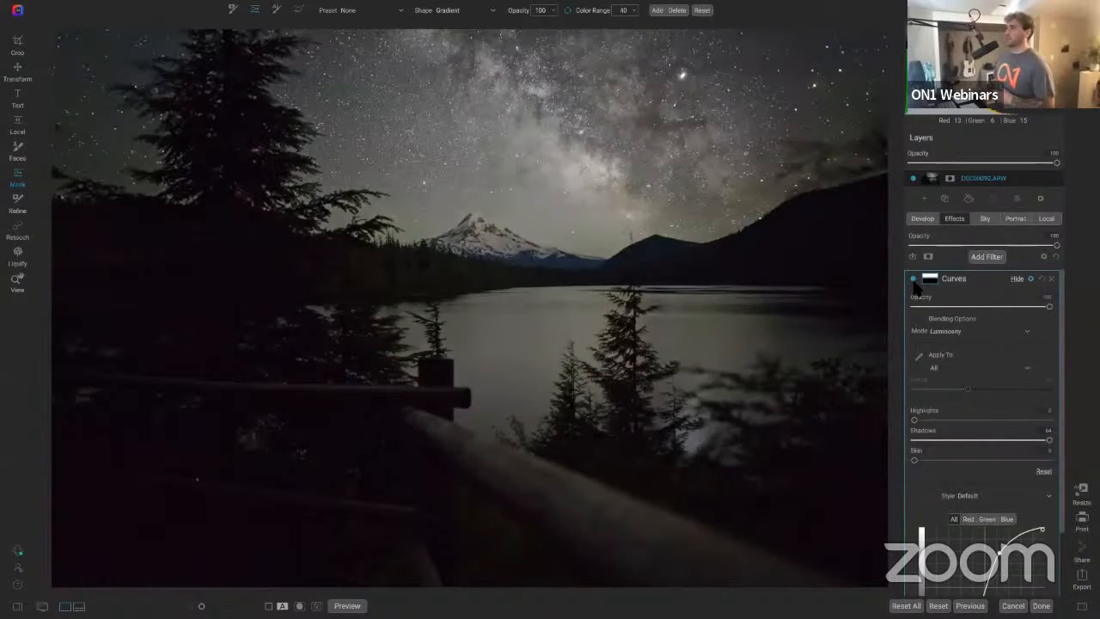
pyautogui.click(984, 330)
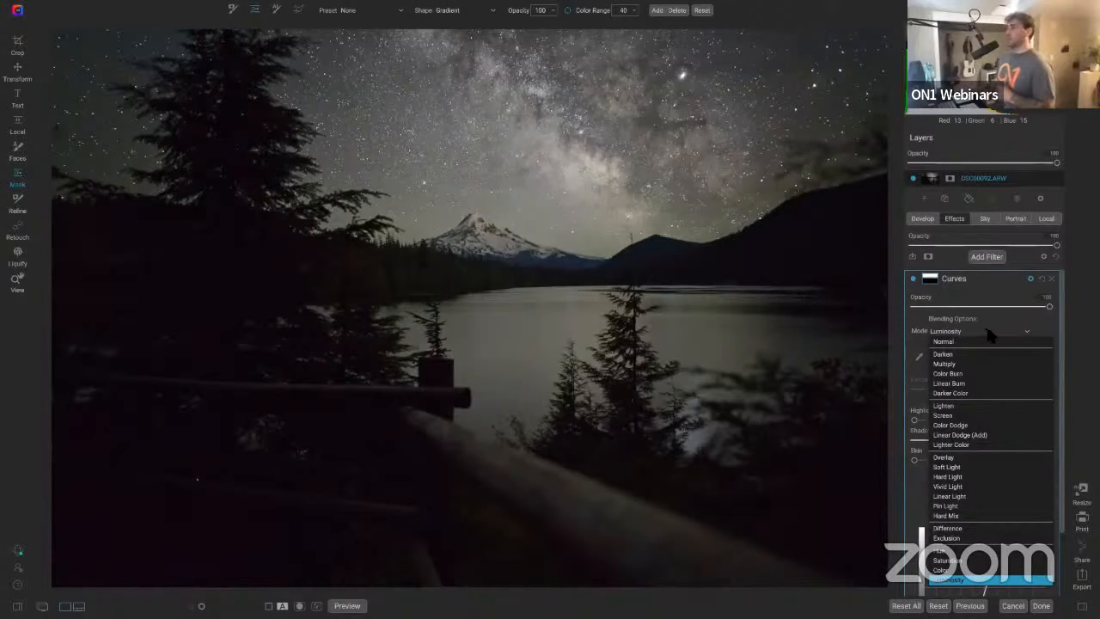
pyautogui.click(959, 343)
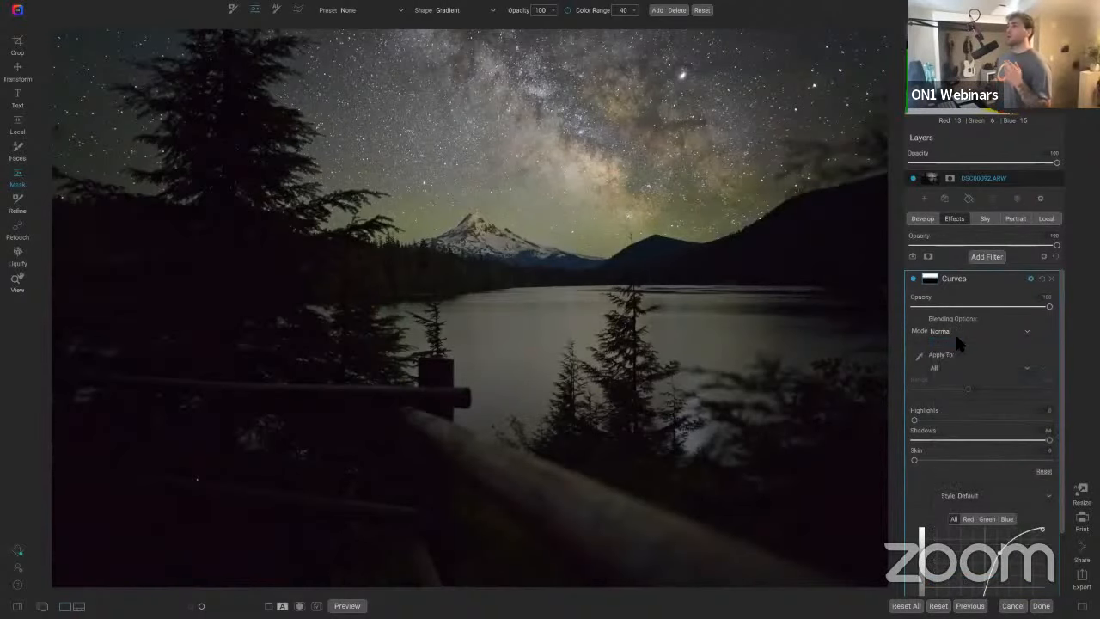
# Step: Copy the Curves filter's gradient mask
pyautogui.click(932, 282)
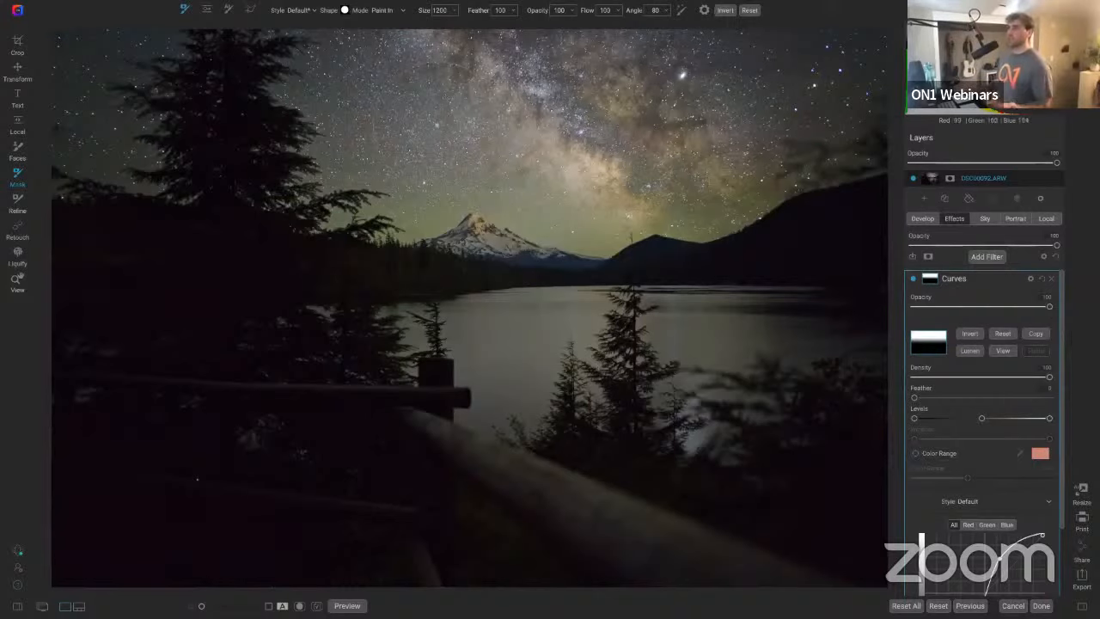
pyautogui.press('z')
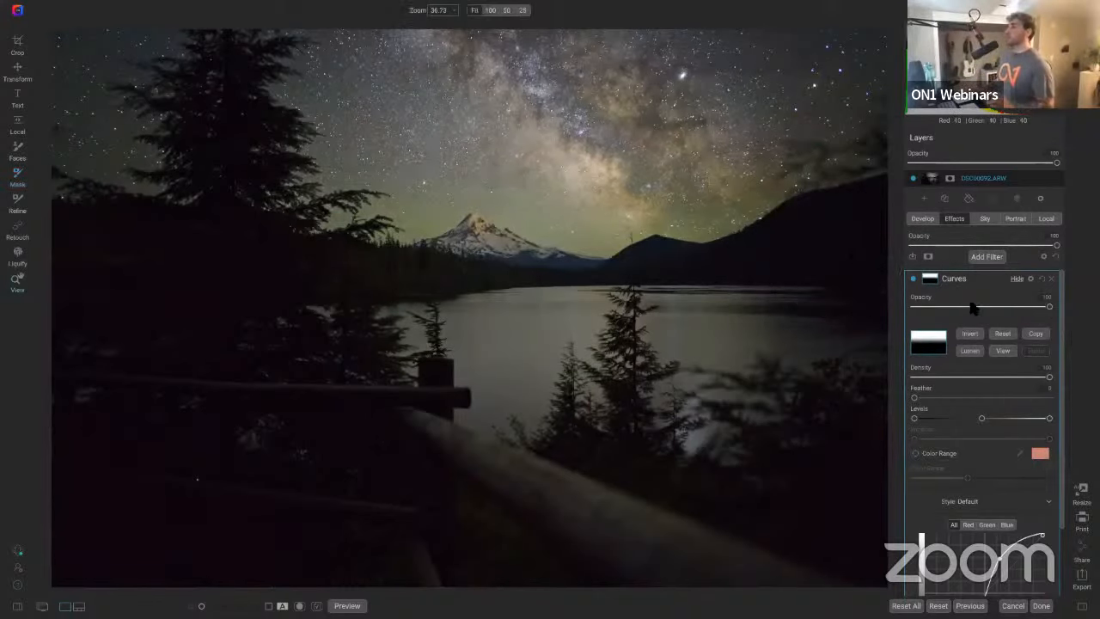
pyautogui.click(1036, 335)
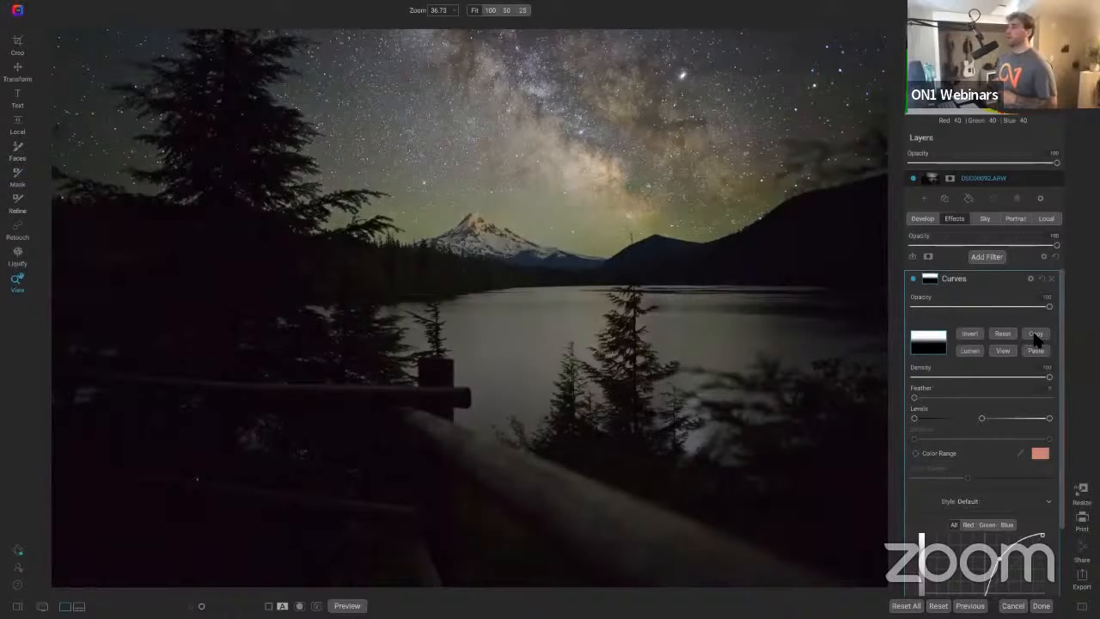
# Step: Add a Color Enhancer filter and paste the copied gradient mask onto it
pyautogui.click(989, 257)
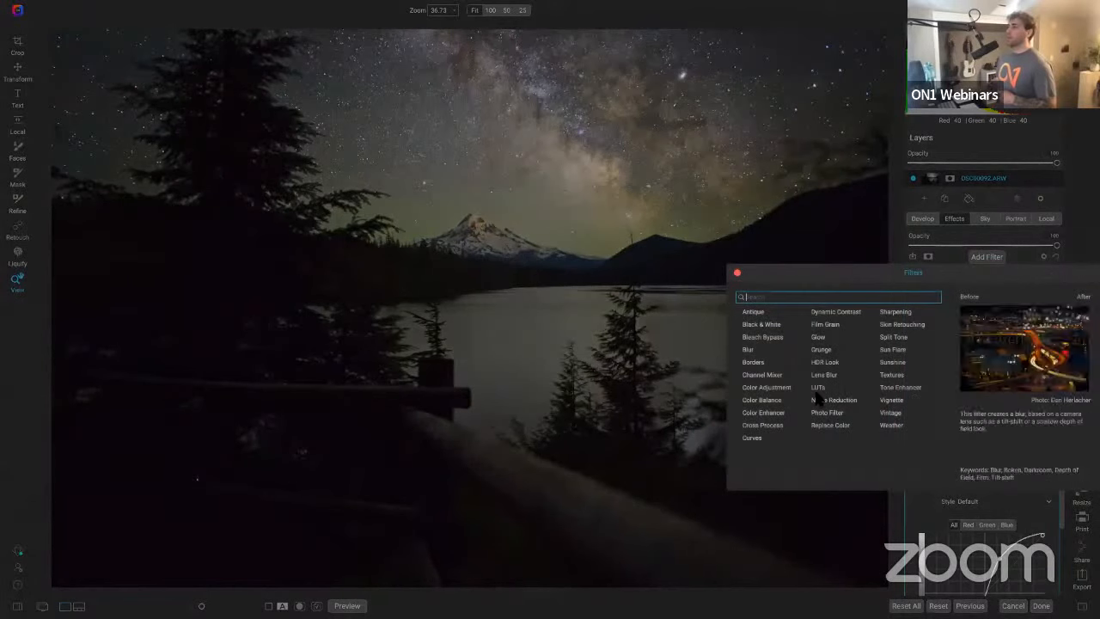
pyautogui.click(771, 414)
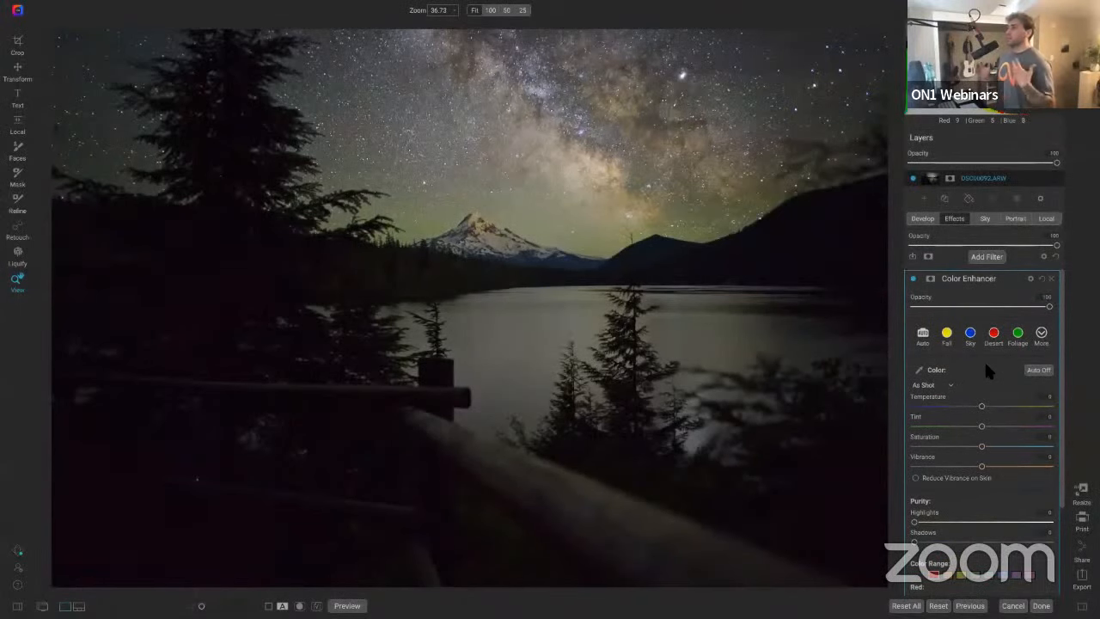
pyautogui.click(928, 278)
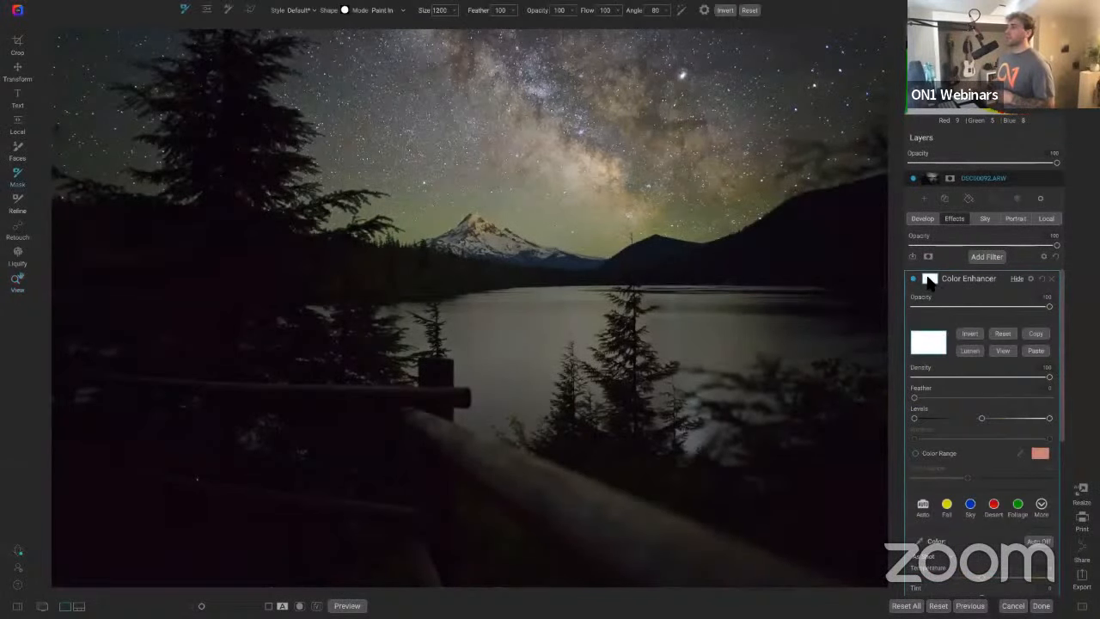
pyautogui.click(1038, 351)
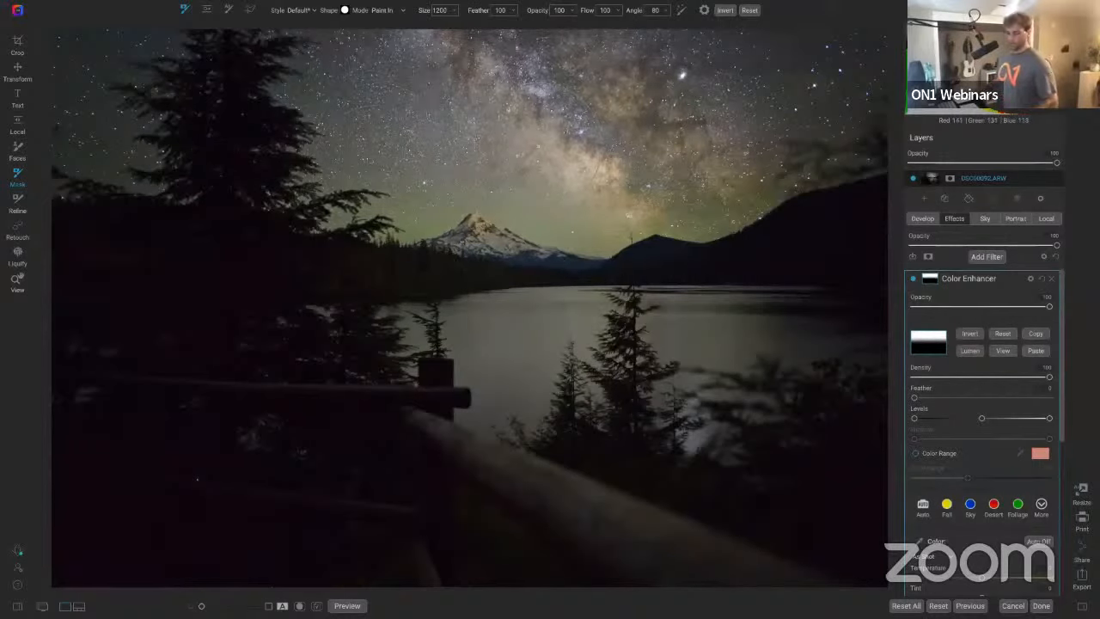
pyautogui.press('z')
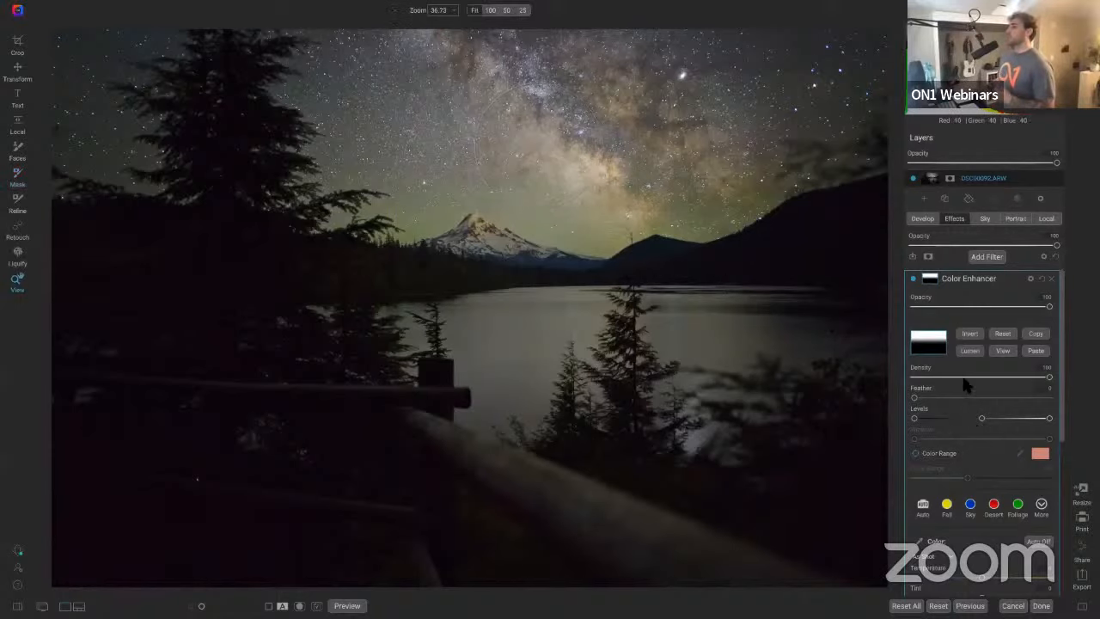
# Step: Reduce the Color Enhancer's Saturation by dragging its slider left of center
pyautogui.scroll(-6, 960, 409)
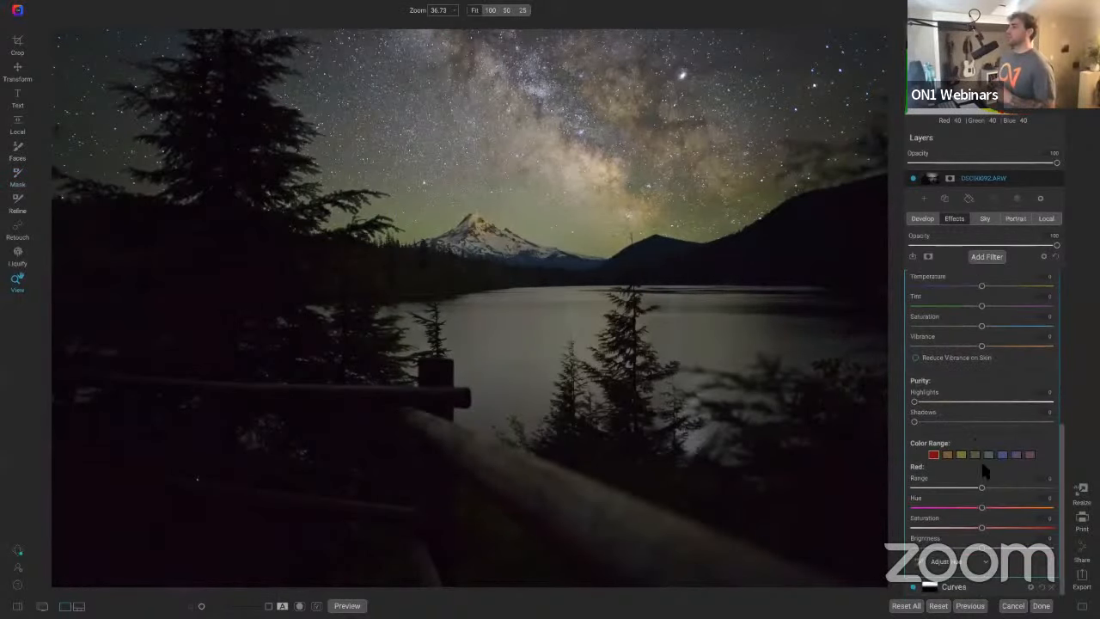
pyautogui.scroll(5, 990, 386)
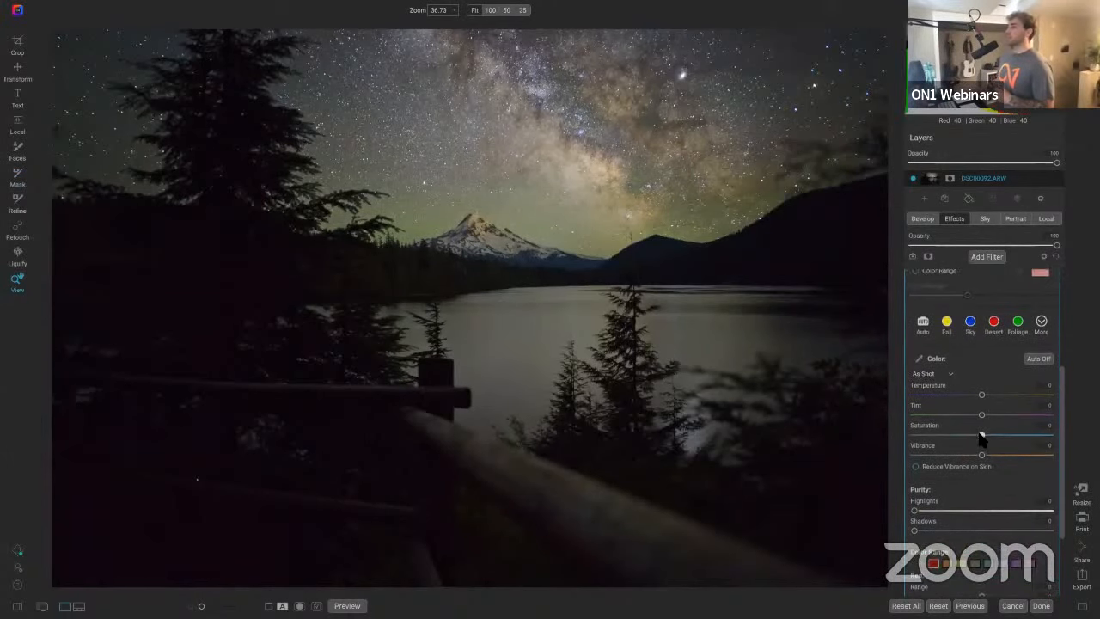
pyautogui.moveTo(970, 434); pyautogui.dragTo(937, 430)
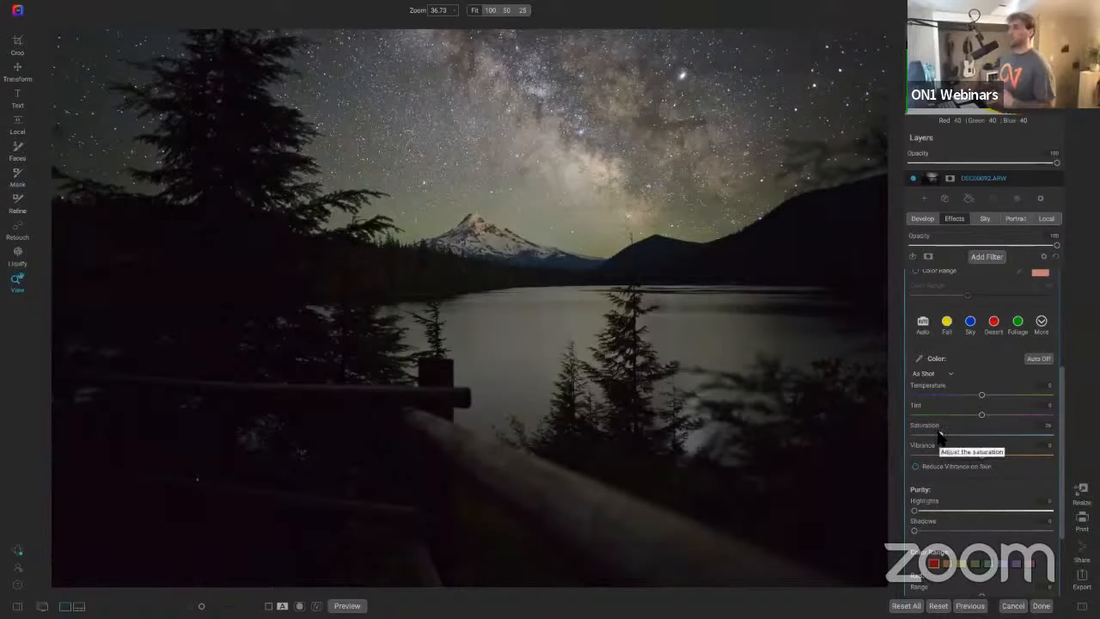
pyautogui.click(937, 436)
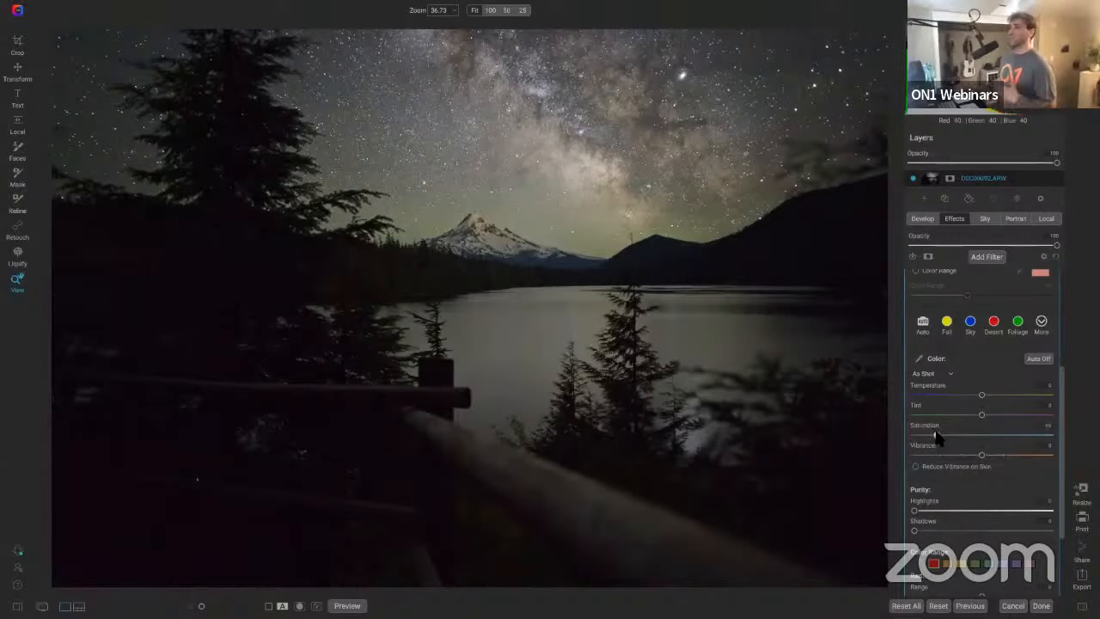
# Step: Compare the image with the Color Enhancer filter toggled on and off
pyautogui.scroll(4, 962, 362)
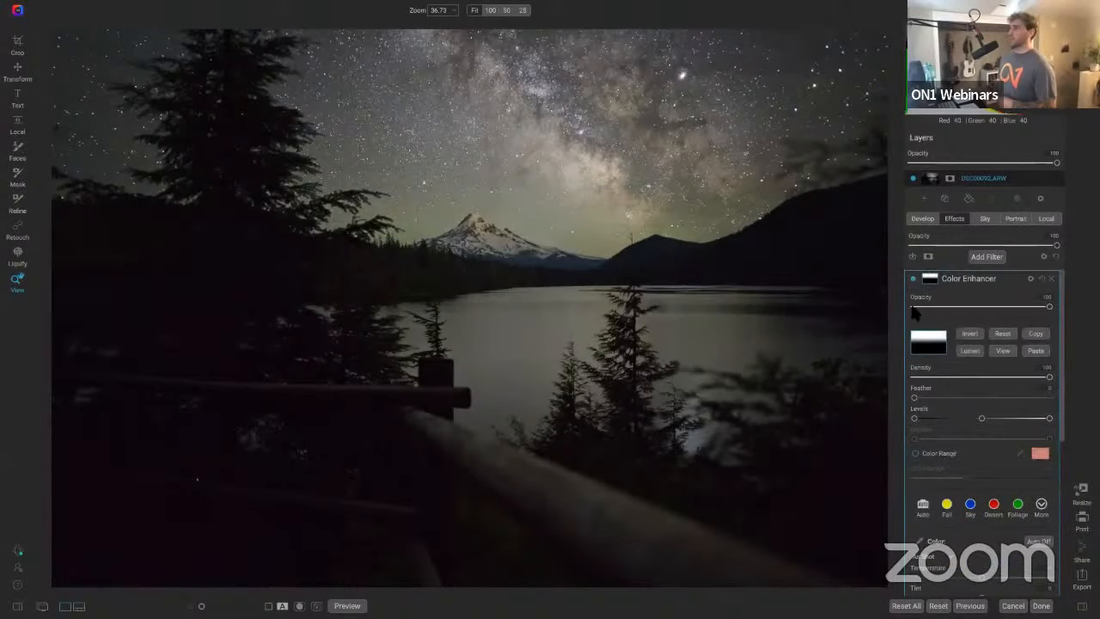
pyautogui.click(912, 278)
pyautogui.click(912, 277)
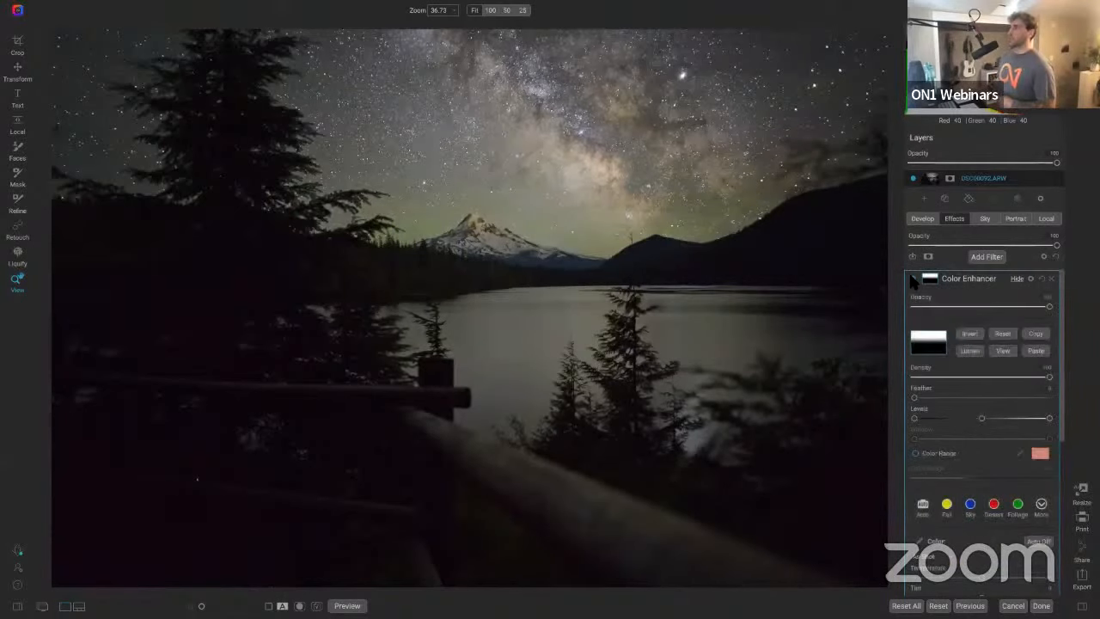
pyautogui.click(912, 278)
pyautogui.click(912, 279)
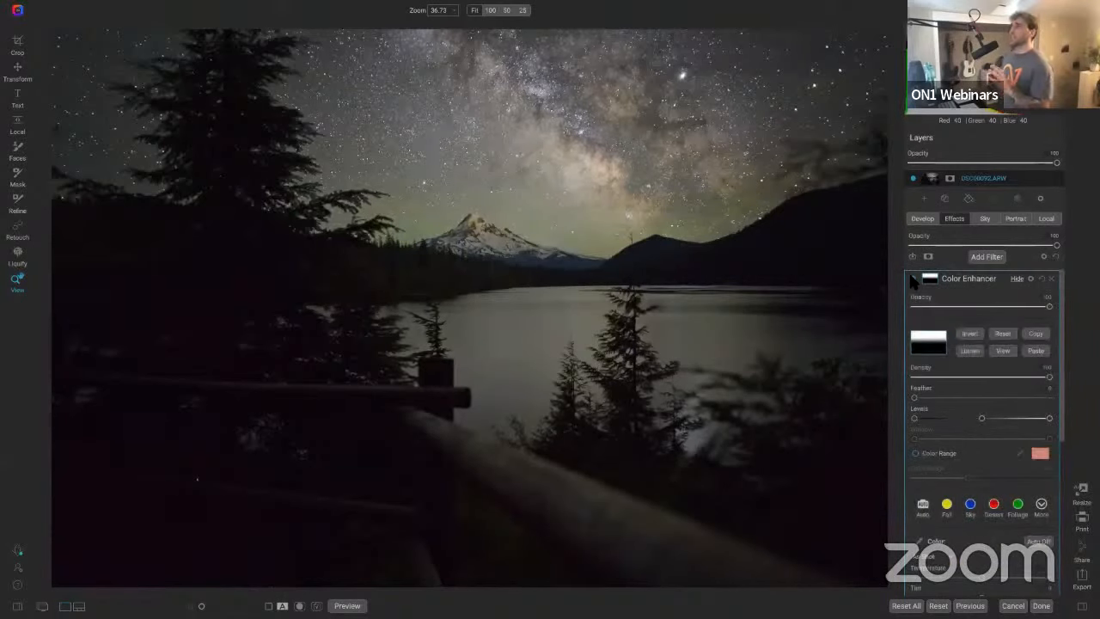
pyautogui.click(912, 279)
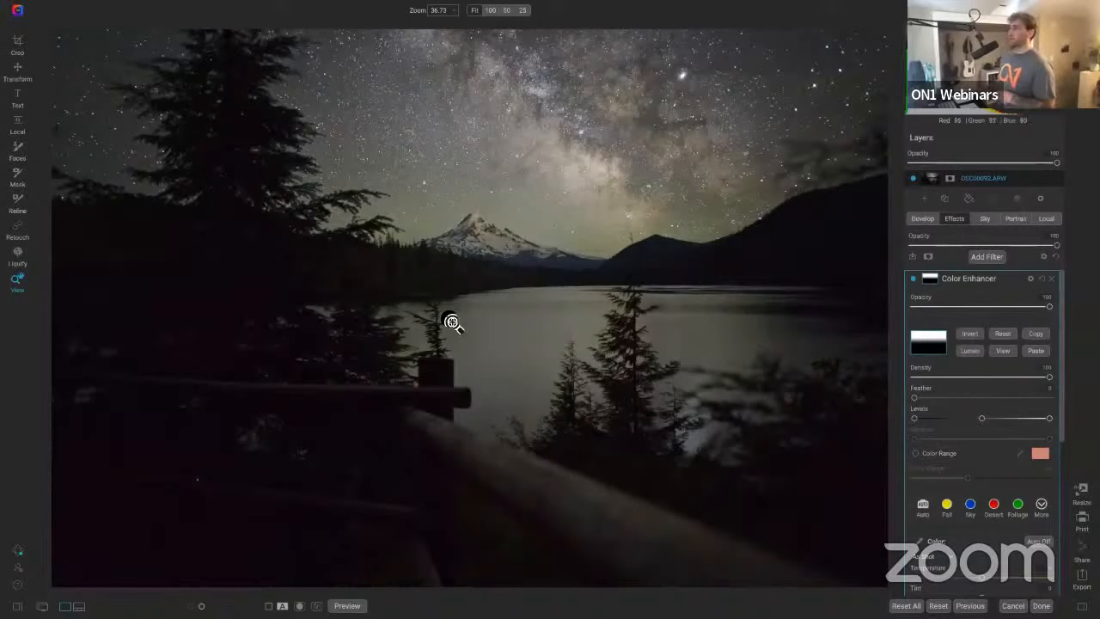
# Step: Add a Glow filter and choose its Darker preset
pyautogui.click(987, 257)
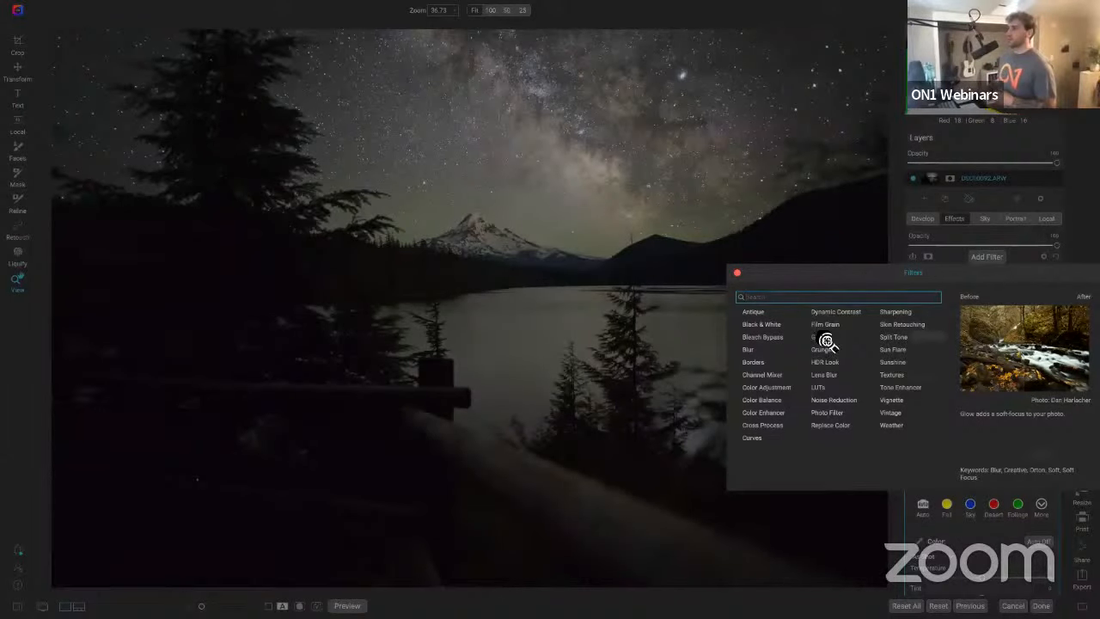
pyautogui.click(825, 339)
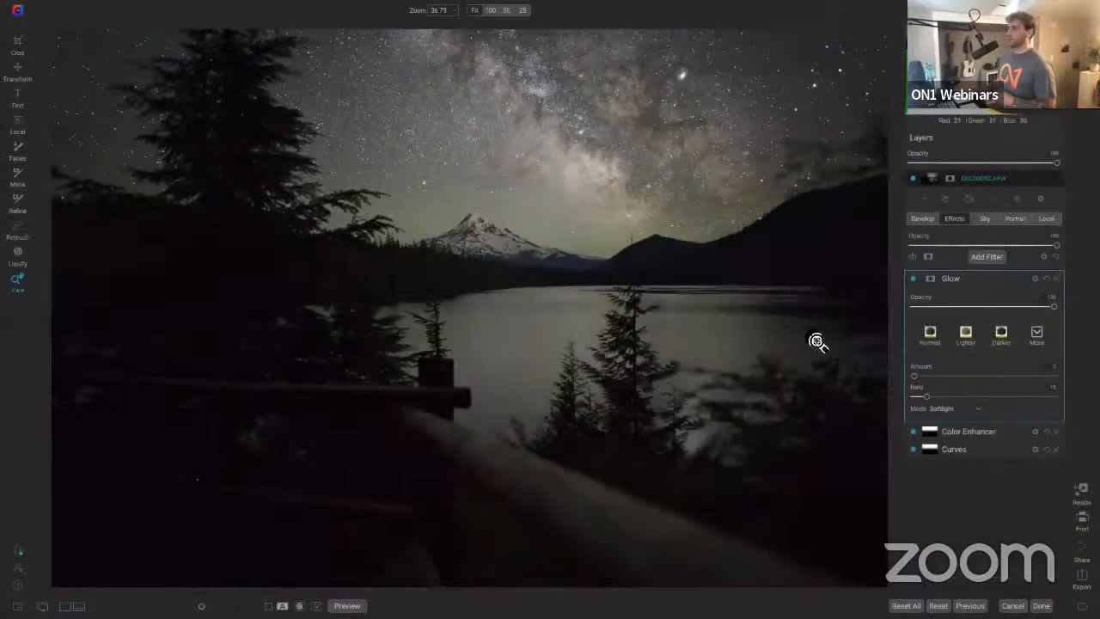
pyautogui.click(1001, 337)
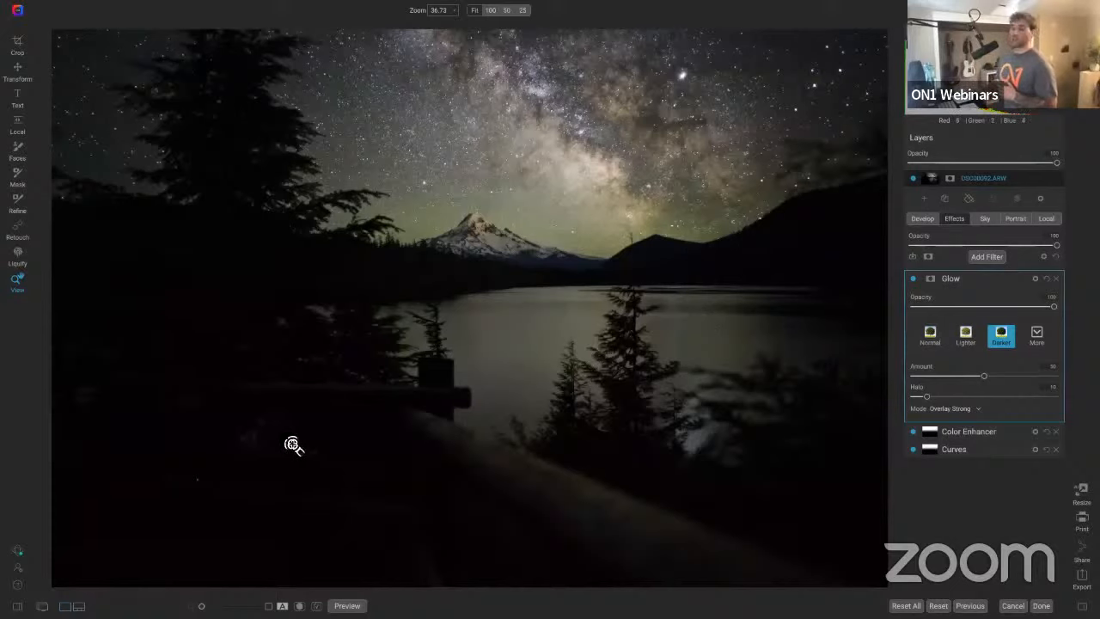
# Step: Open the Glow filter's masking options, invert the mask, and paint the glow back onto the lake reflection
pyautogui.click(930, 280)
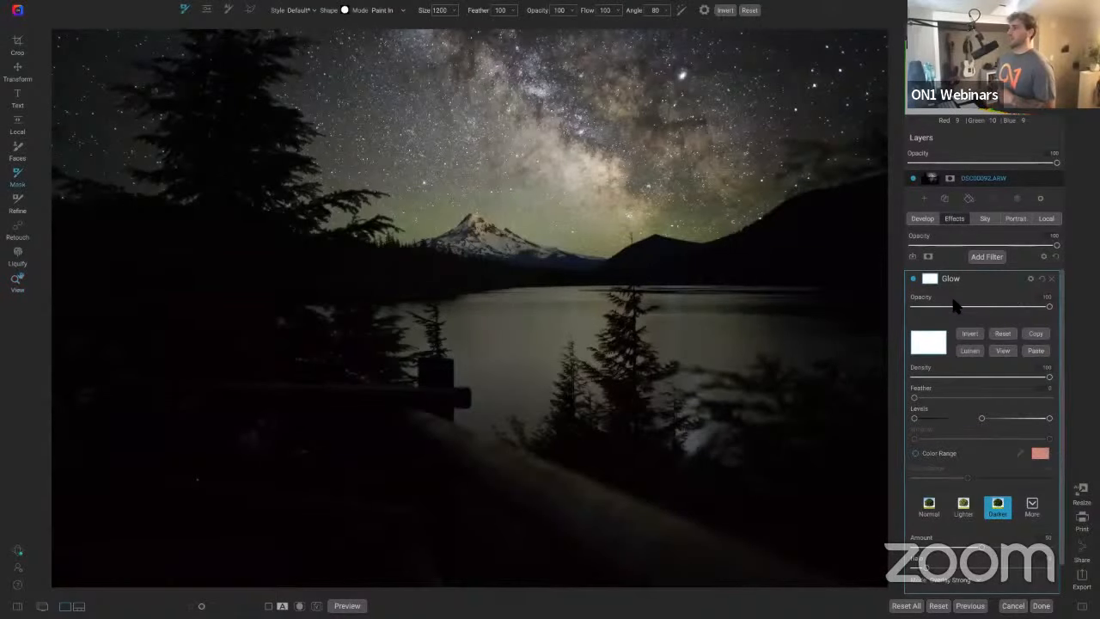
pyautogui.click(969, 334)
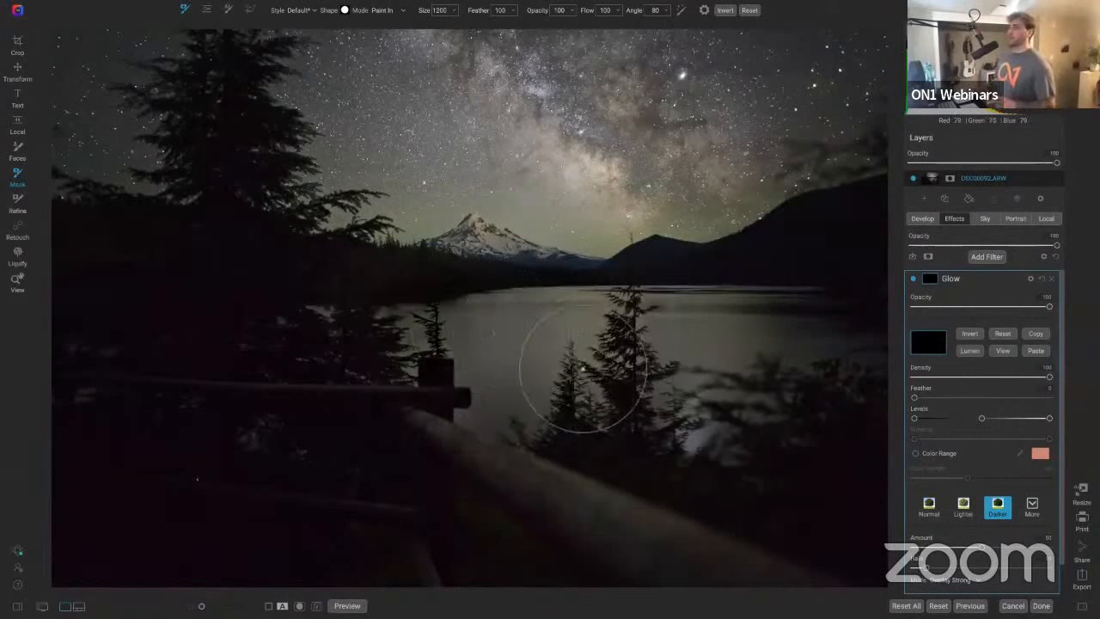
pyautogui.moveTo(583, 369)
pyautogui.mouseDown()
pyautogui.moveTo(713, 445)
pyautogui.moveTo(680, 410)
pyautogui.moveTo(665, 312)
pyautogui.mouseUp()
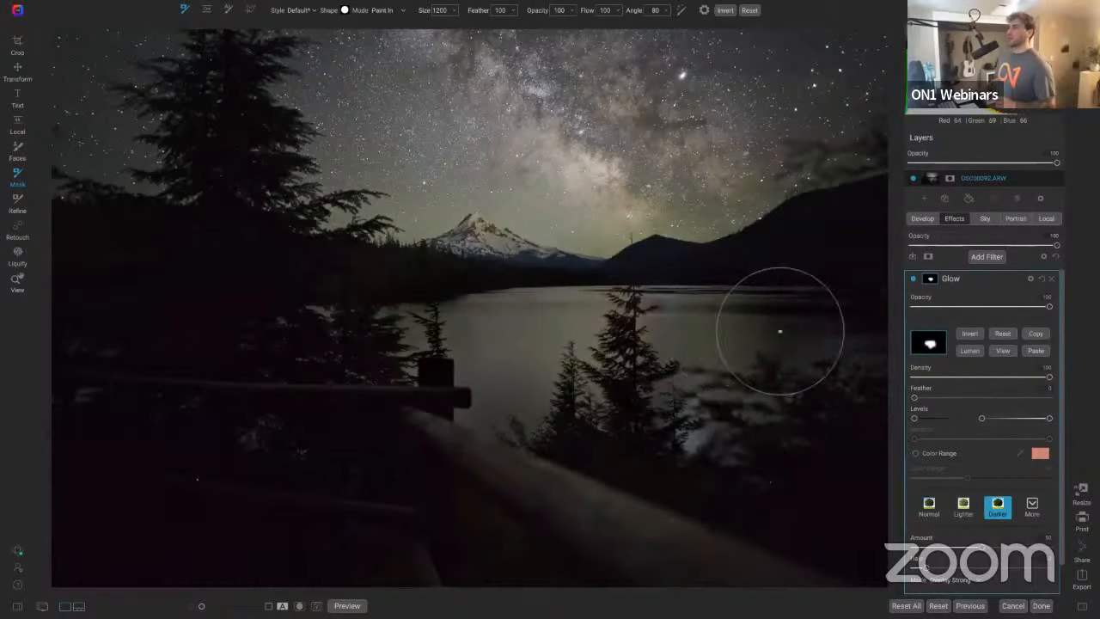
pyautogui.moveTo(779, 331)
pyautogui.mouseDown()
pyautogui.moveTo(887, 341)
pyautogui.moveTo(640, 312)
pyautogui.moveTo(696, 322)
pyautogui.mouseUp()
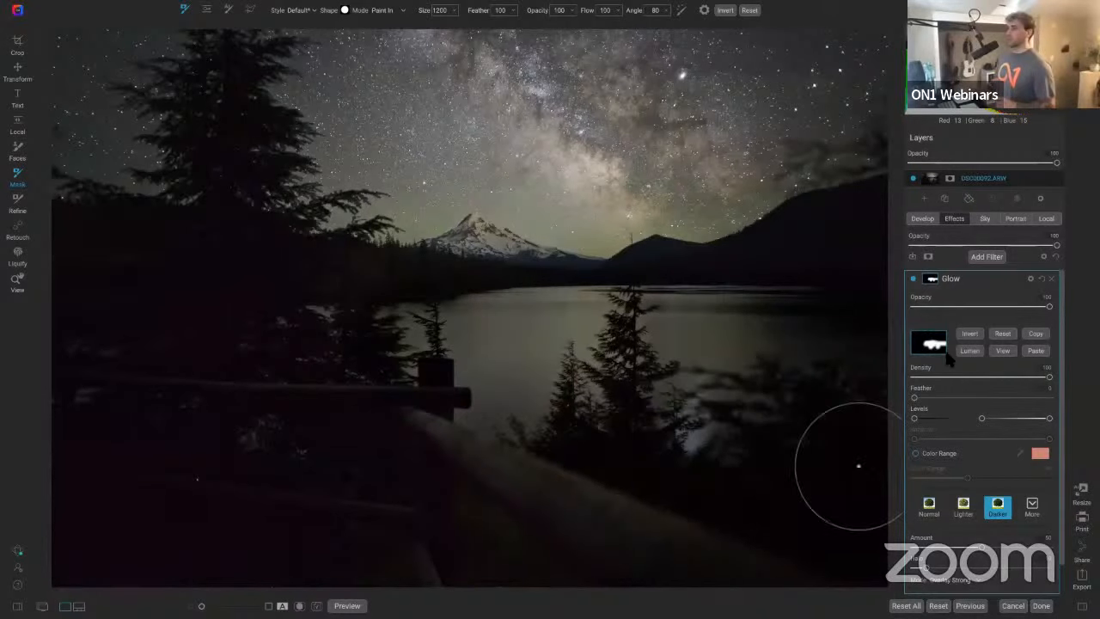
pyautogui.moveTo(859, 466)
pyautogui.mouseDown()
pyautogui.moveTo(887, 376)
pyautogui.moveTo(771, 442)
pyautogui.mouseUp()
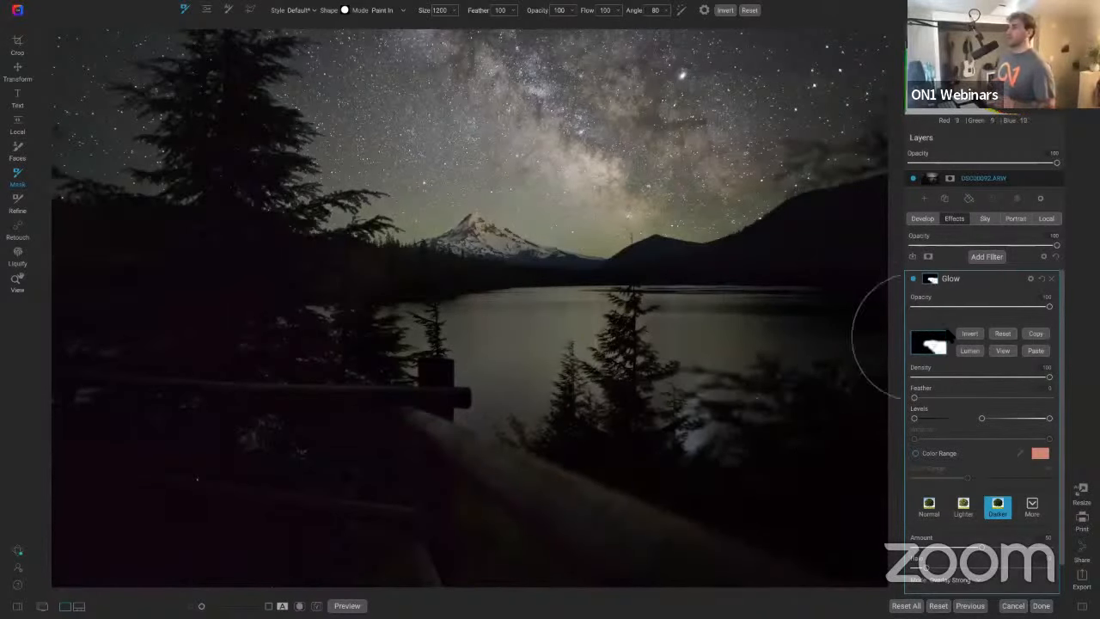
# Step: Paint the Glow mask across the Milky Way in the upper sky
pyautogui.click(913, 279)
pyautogui.click(914, 279)
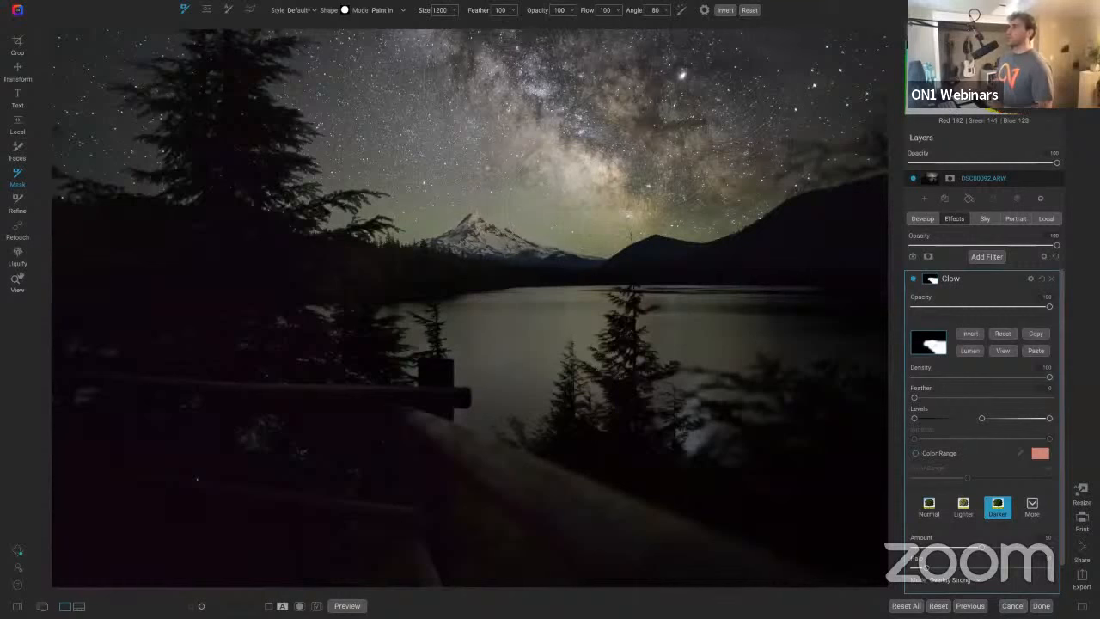
pyautogui.moveTo(618, 176); pyautogui.dragTo(550, 155)
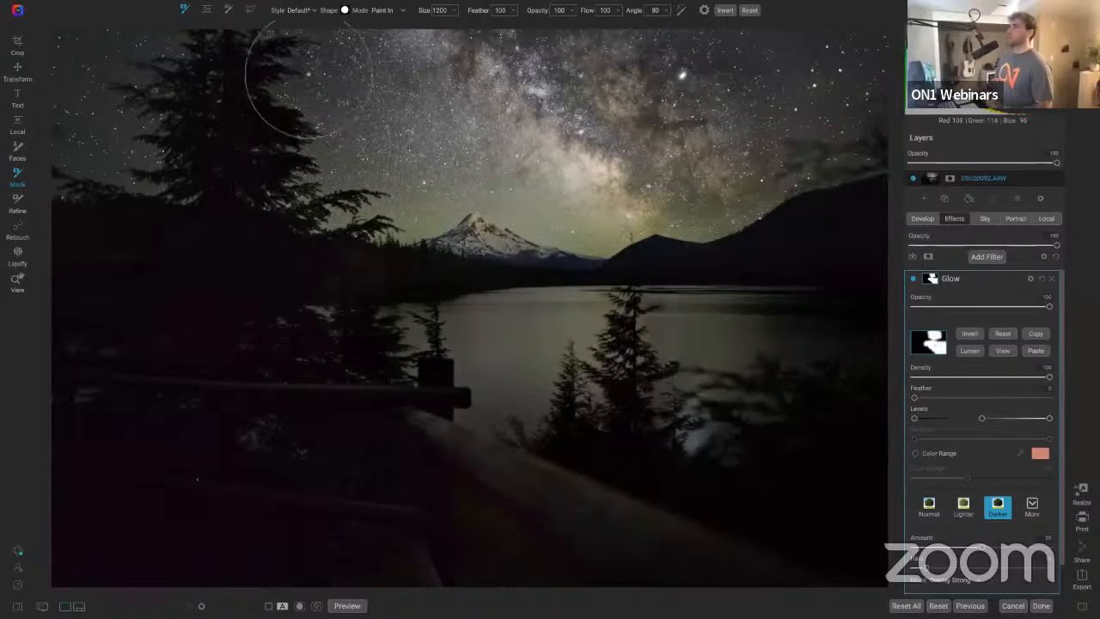
pyautogui.moveTo(616, 70); pyautogui.dragTo(630, 76)
pyautogui.moveTo(550, 77)
pyautogui.mouseDown()
pyautogui.moveTo(846, 30)
pyautogui.moveTo(893, 55)
pyautogui.moveTo(887, 107)
pyautogui.moveTo(851, 159)
pyautogui.moveTo(805, 169)
pyautogui.mouseUp()
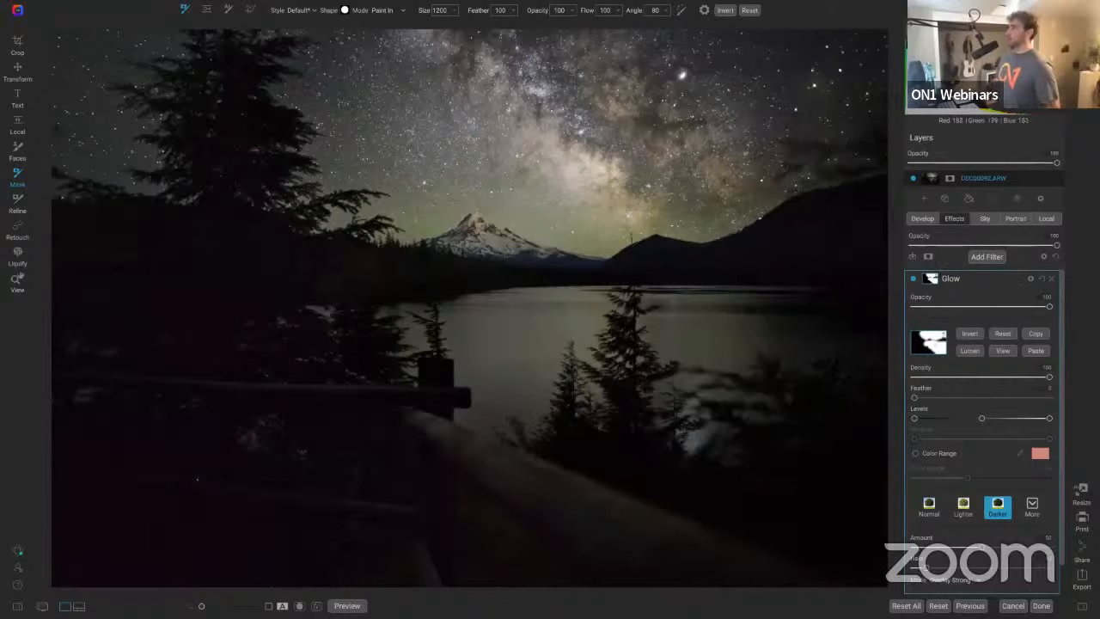
# Step: Compare the image with the Glow filter toggled off and on
pyautogui.press('z')
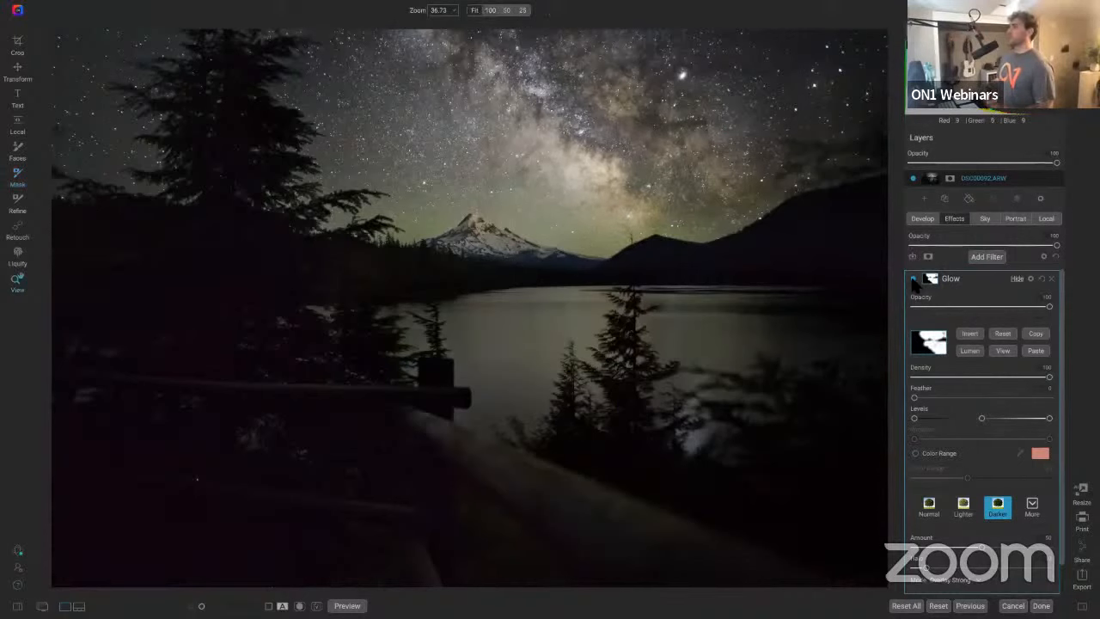
pyautogui.click(913, 280)
pyautogui.click(912, 280)
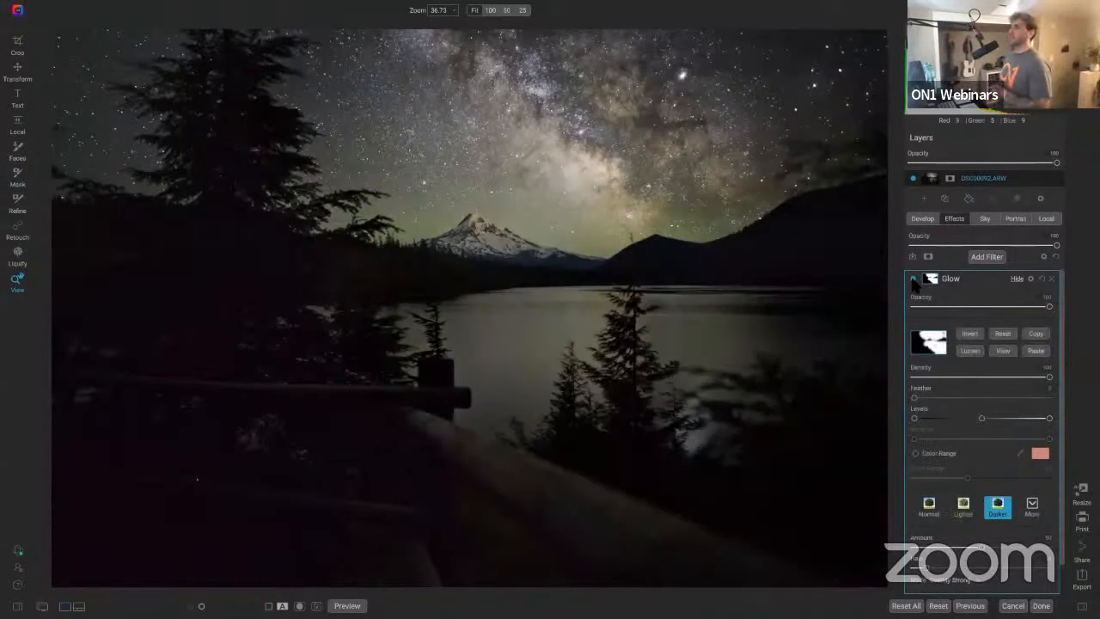
# Step: Zoom into the mountain and paint the Glow mask out of the snowy peak with a size 250 brush
pyautogui.click(478, 238)
pyautogui.click(489, 216)
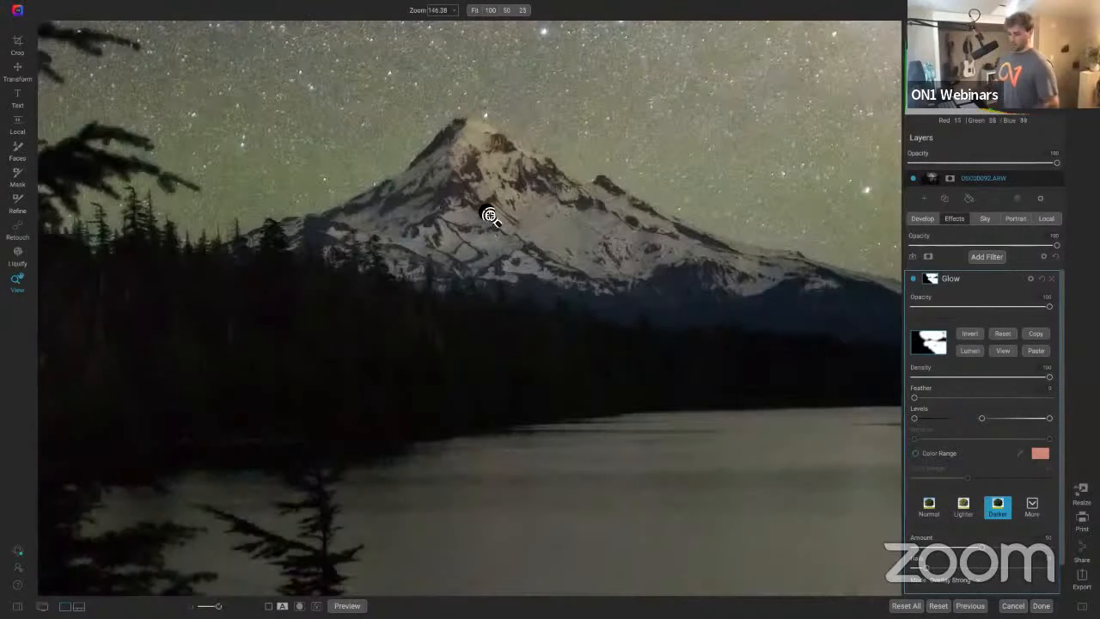
pyautogui.press('b')
pyautogui.press('[')
pyautogui.press('[')
pyautogui.press('[')
pyautogui.press('[')
pyautogui.press('[')
pyautogui.press('[')
pyautogui.press('[')
pyautogui.press('[')
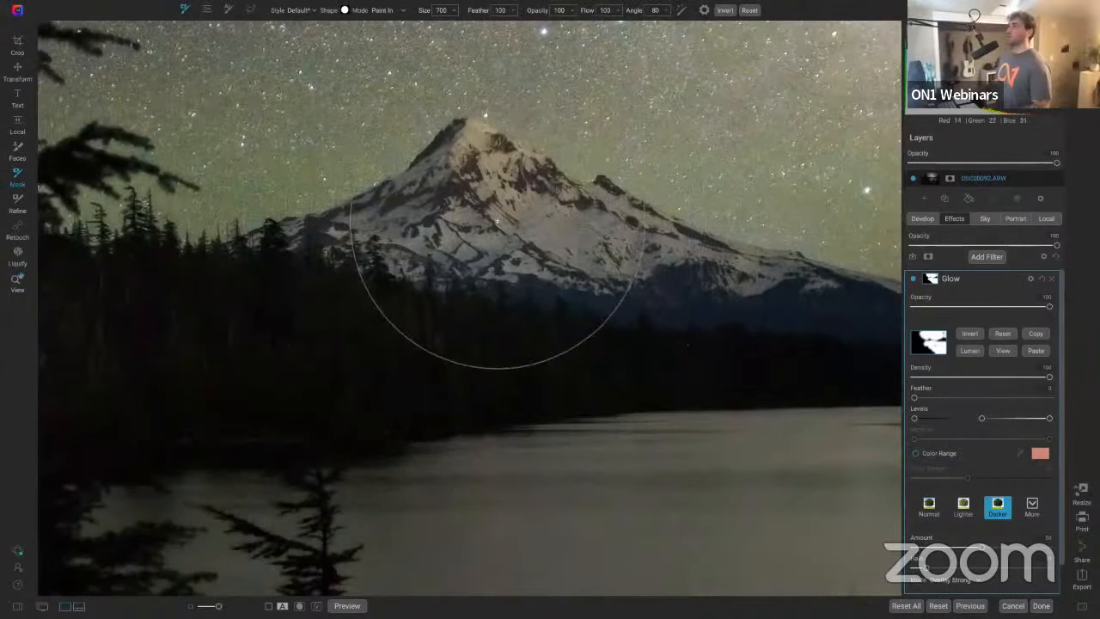
pyautogui.press(']')
pyautogui.press('x')
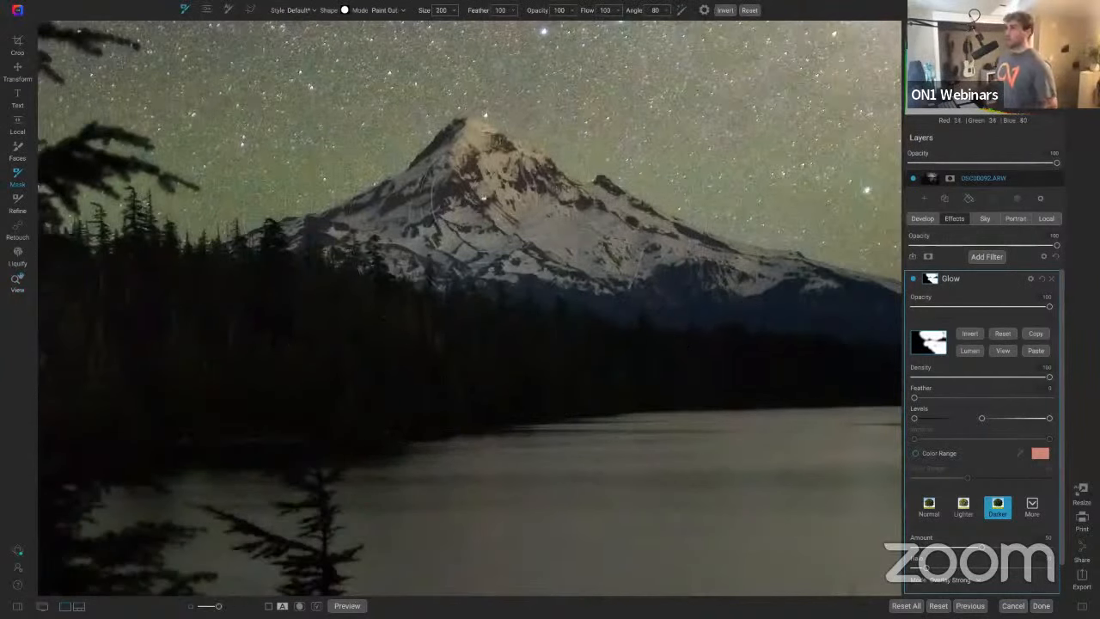
pyautogui.moveTo(477, 182)
pyautogui.mouseDown()
pyautogui.moveTo(588, 241)
pyautogui.moveTo(644, 254)
pyautogui.moveTo(477, 194)
pyautogui.mouseUp()
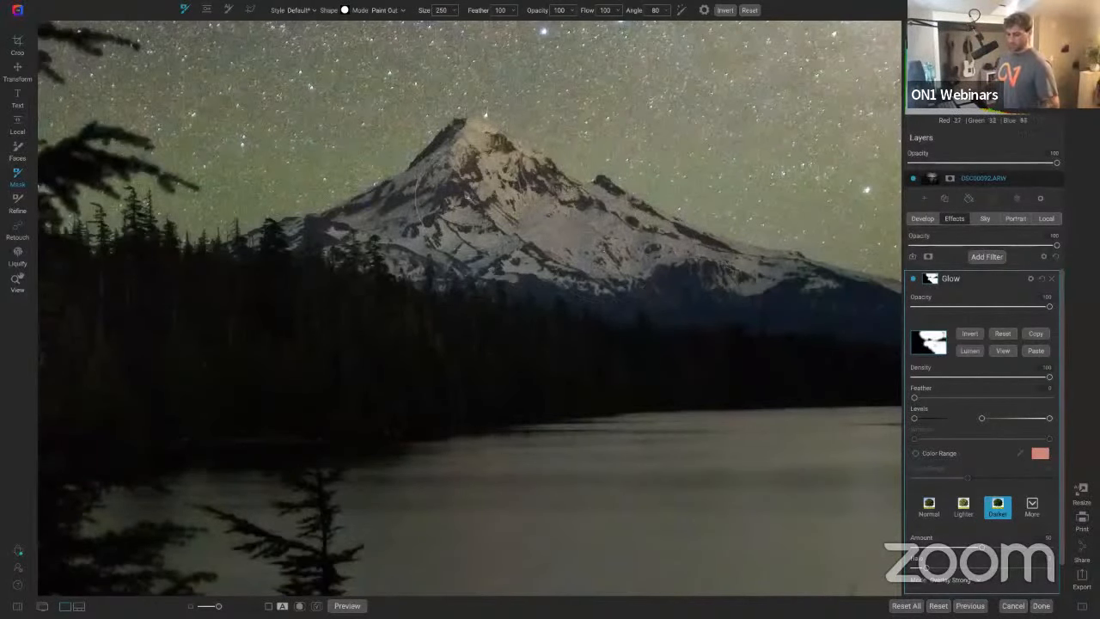
pyautogui.press('space')
pyautogui.hotkey('ctrl', '0')
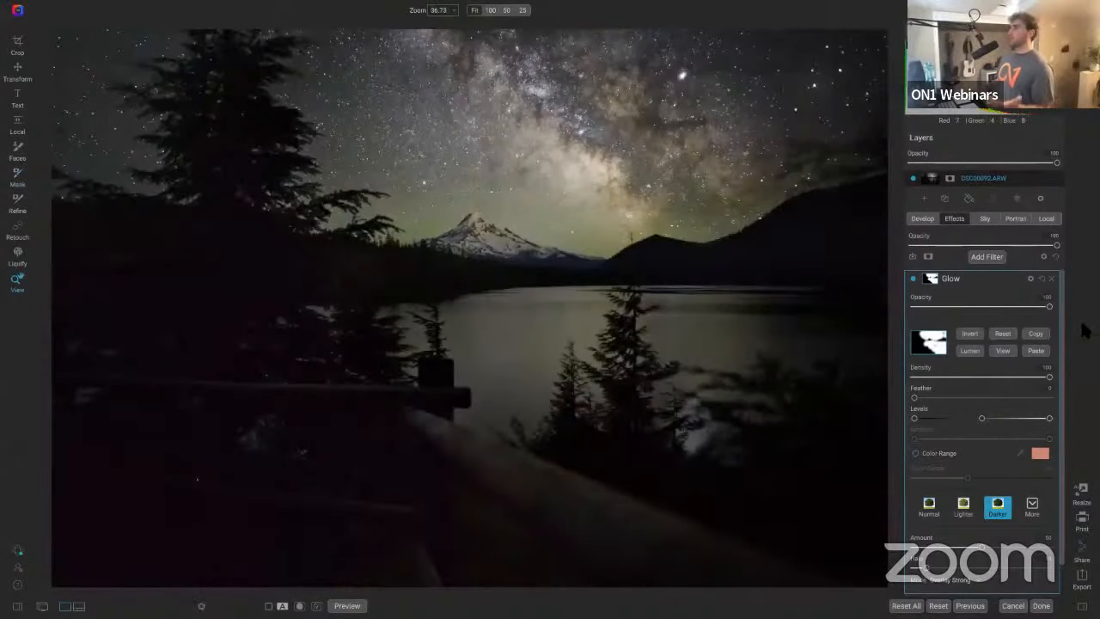
# Step: Lower the Glow filter's opacity to about 64
pyautogui.click(913, 280)
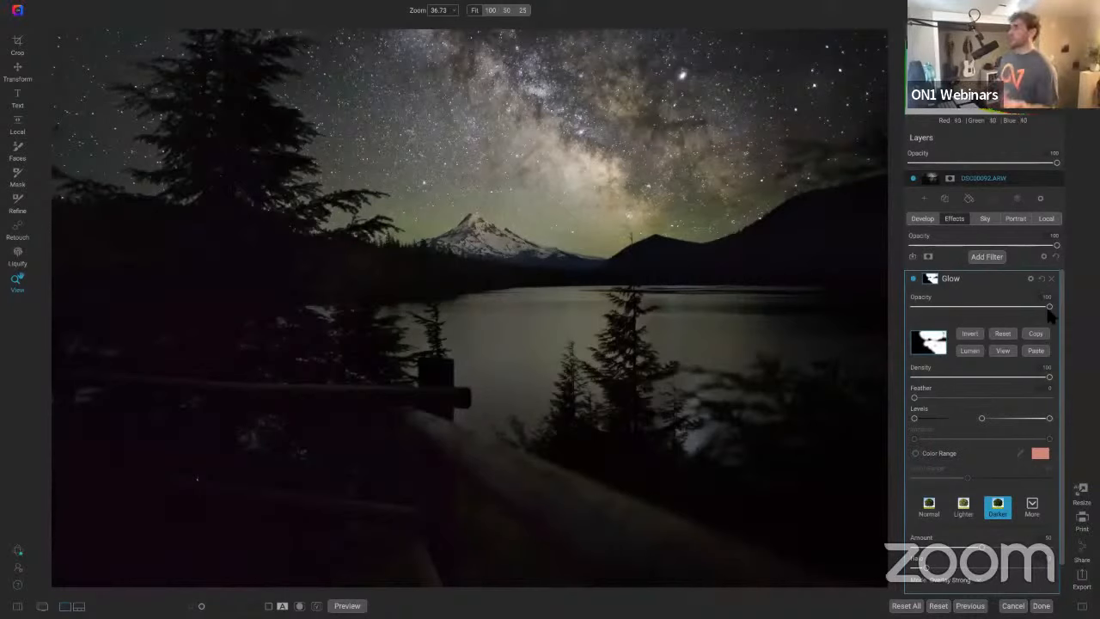
pyautogui.moveTo(1049, 308); pyautogui.dragTo(1004, 307)
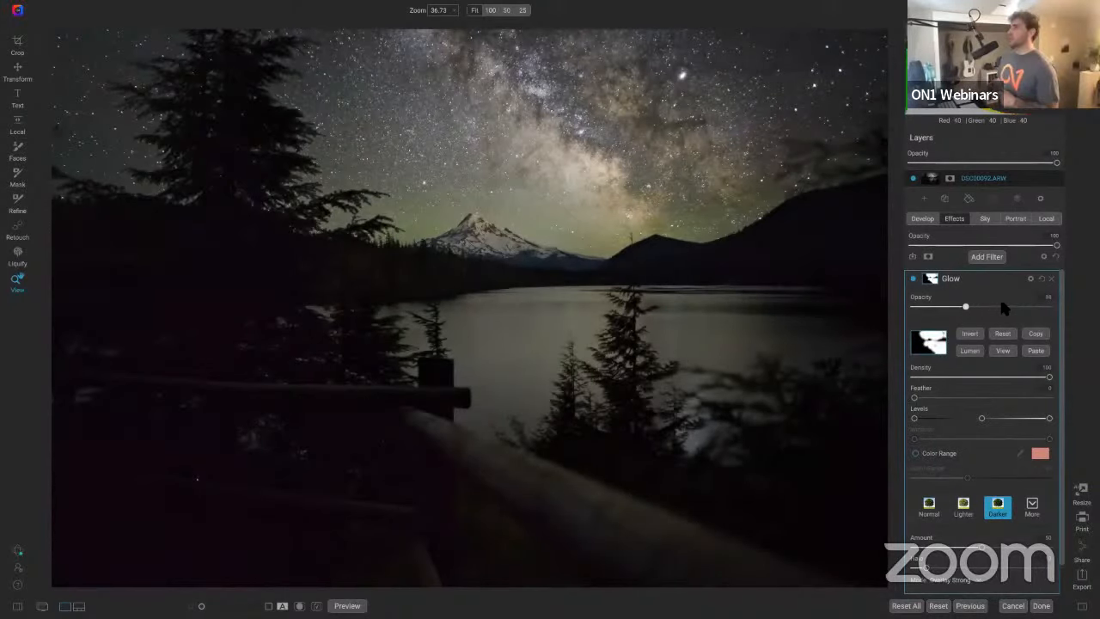
pyautogui.click(1003, 307)
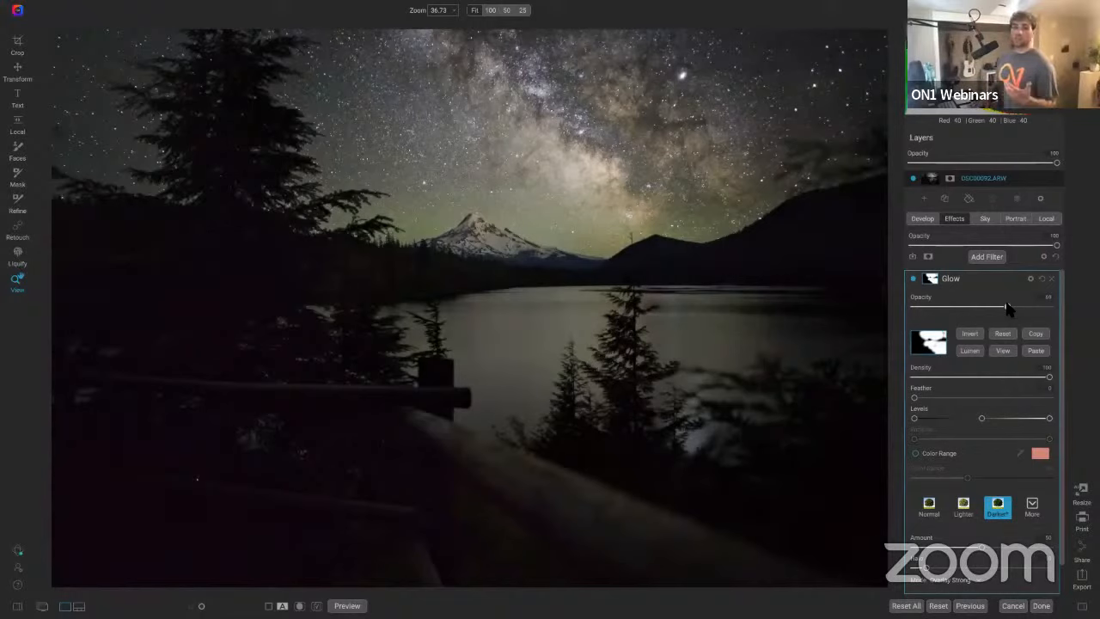
# Step: Compare the edited image against the original preview
pyautogui.hotkey('ctrl', 'p')
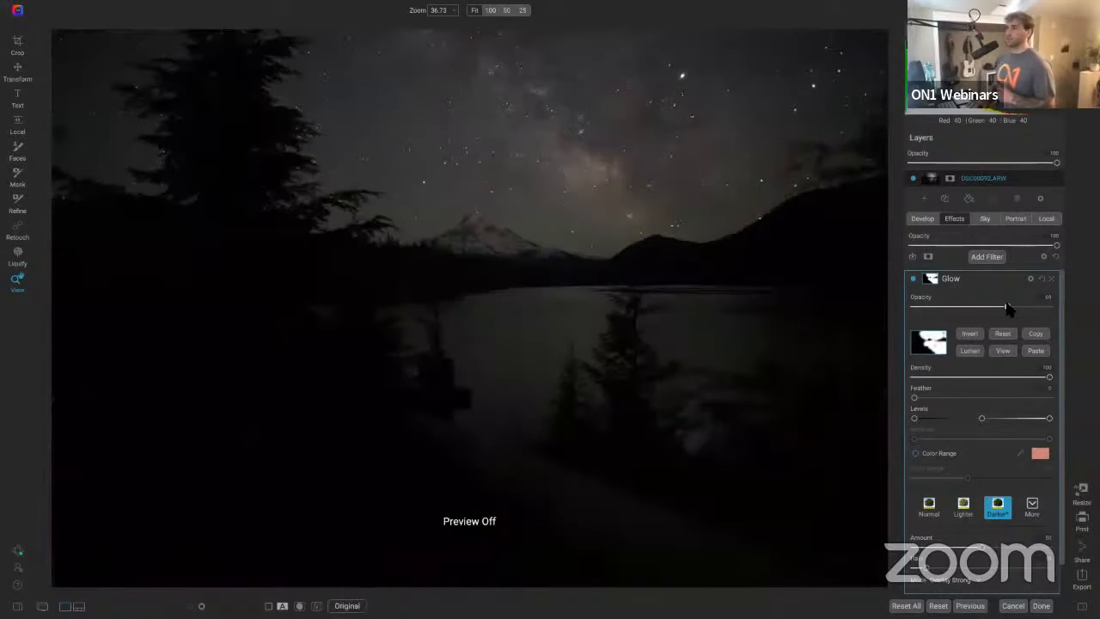
pyautogui.hotkey('ctrl', 'p')
pyautogui.hotkey('ctrl', 'p')
pyautogui.hotkey('ctrl', 'p')
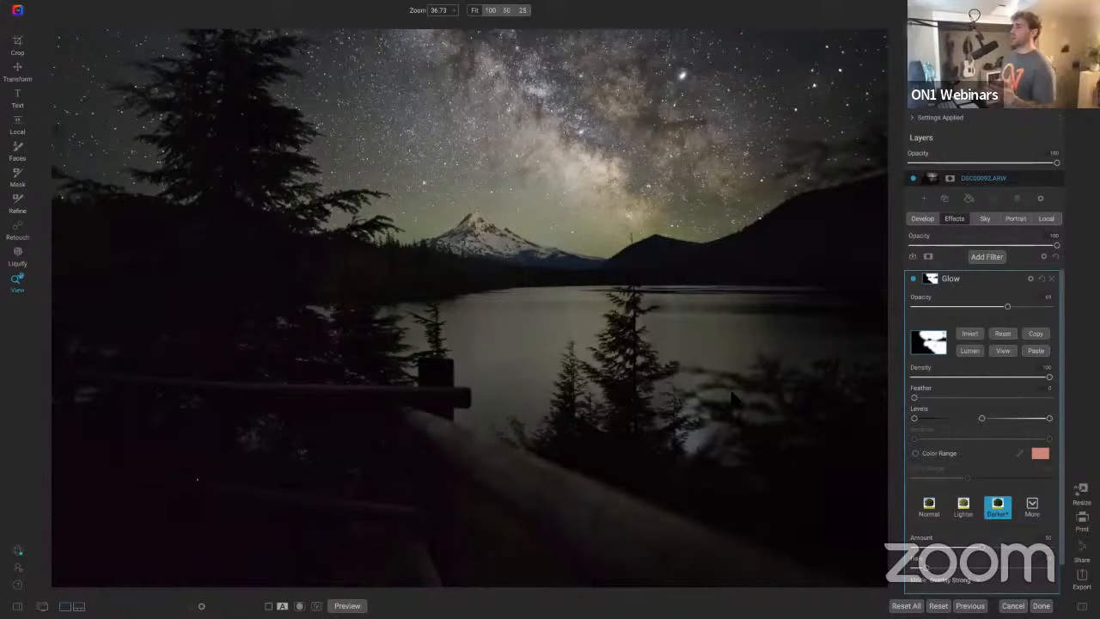
# Step: Open the Develop panel's Noise & Sharpening section and switch noise reduction to NoNoise AI
pyautogui.click(926, 220)
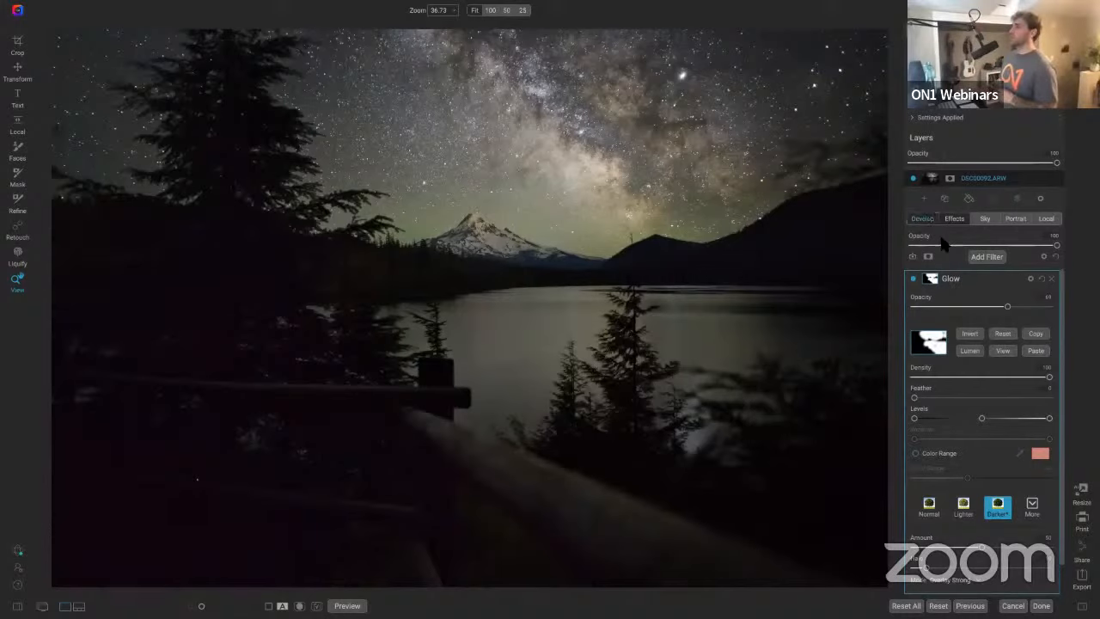
pyautogui.scroll(-5, 957, 342)
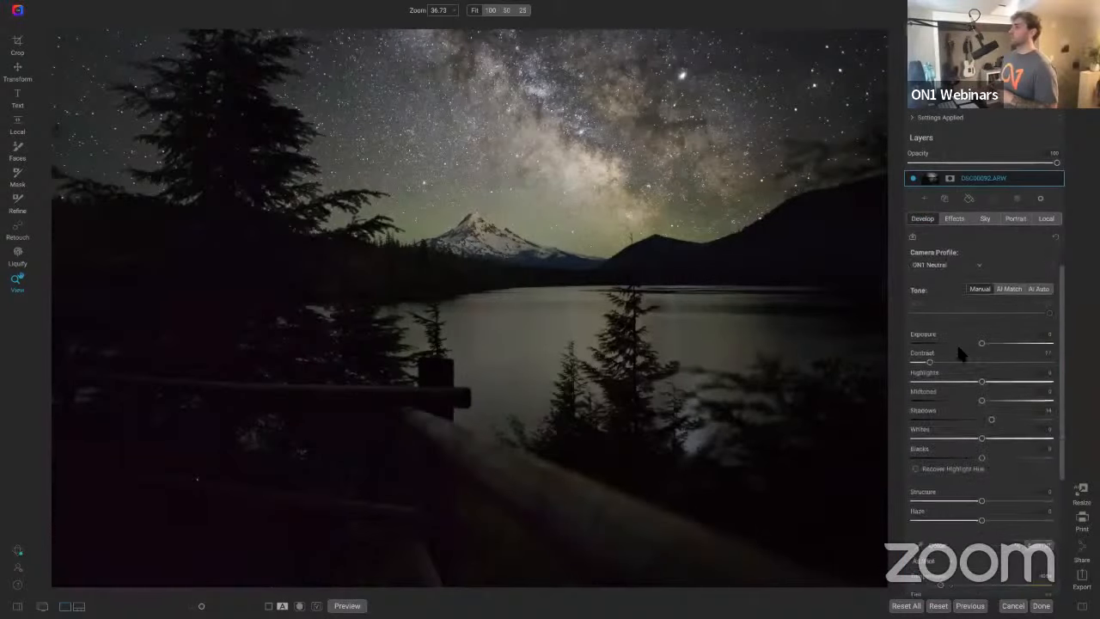
pyautogui.scroll(1, 991, 383)
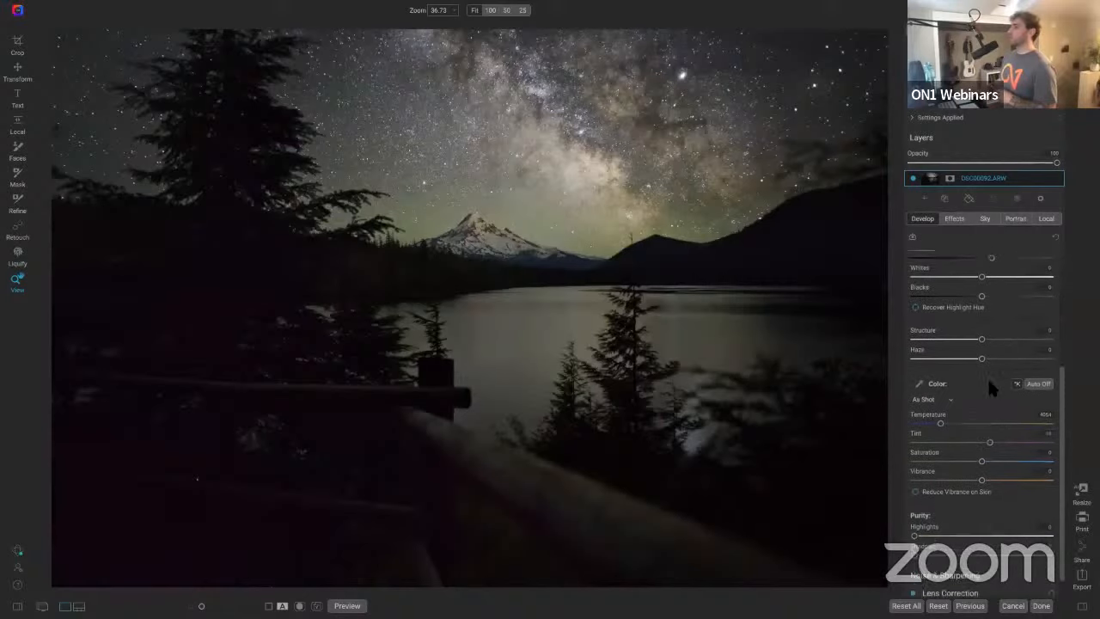
pyautogui.scroll(-1, 990, 382)
pyautogui.click(1036, 555)
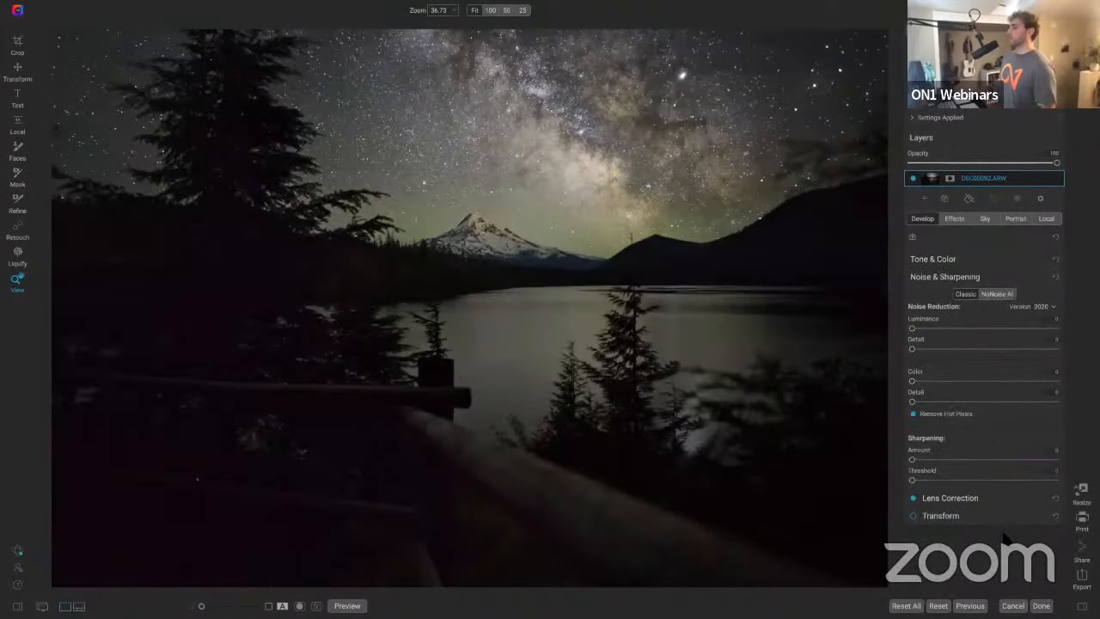
pyautogui.click(996, 293)
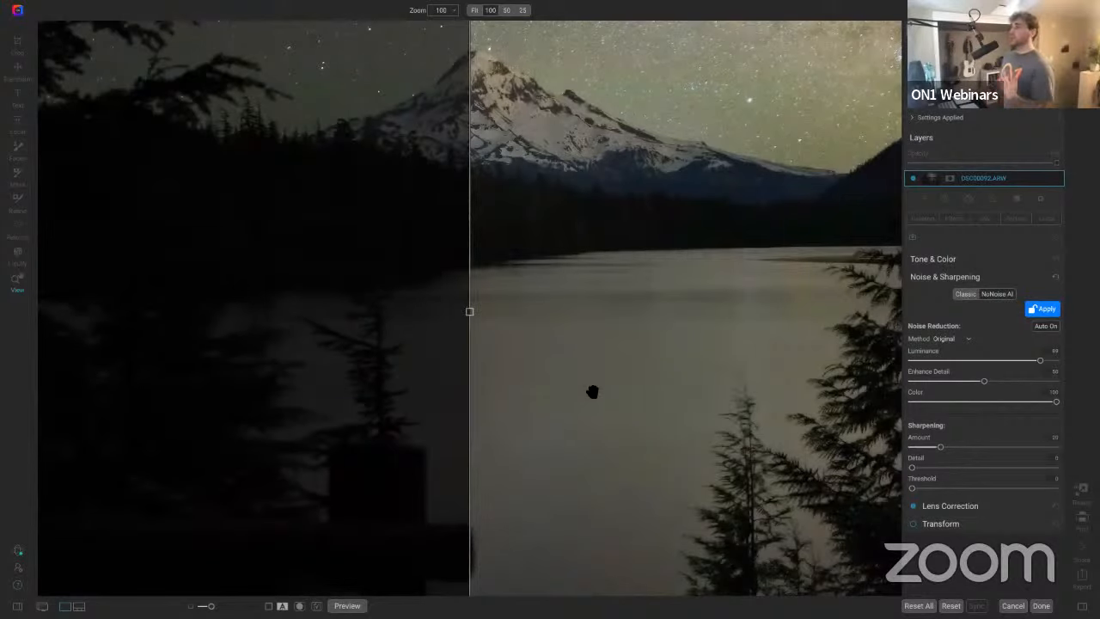
# Step: Raise the NoNoise AI Luminance to maximum and apply the noise reduction
pyautogui.moveTo(562, 290); pyautogui.dragTo(564, 409)
pyautogui.moveTo(553, 199); pyautogui.dragTo(579, 274)
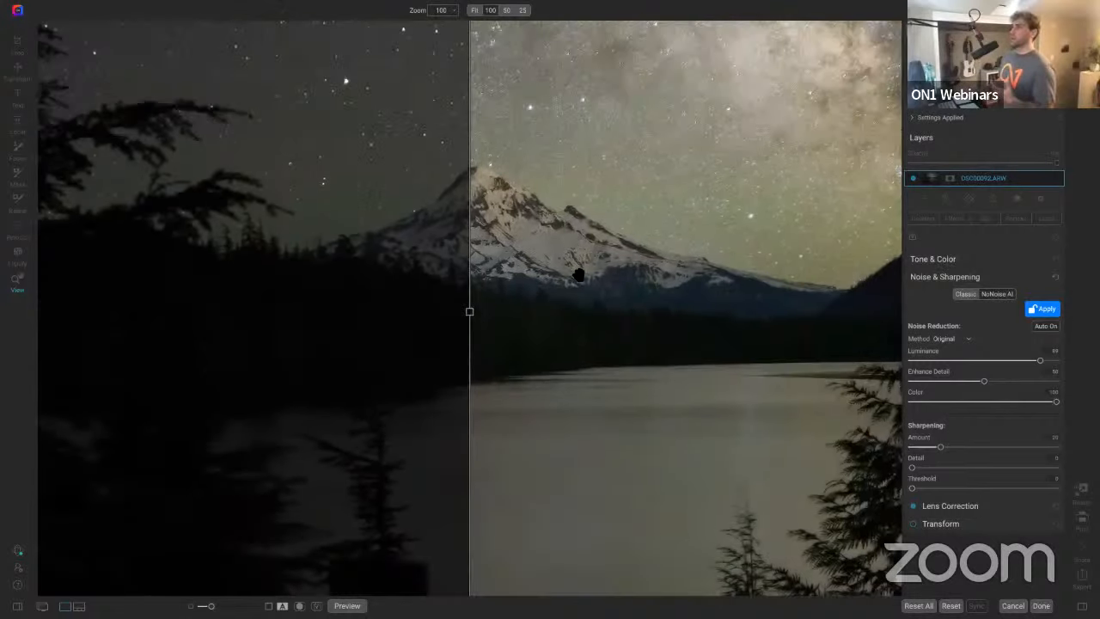
pyautogui.scroll(-5, 549, 209)
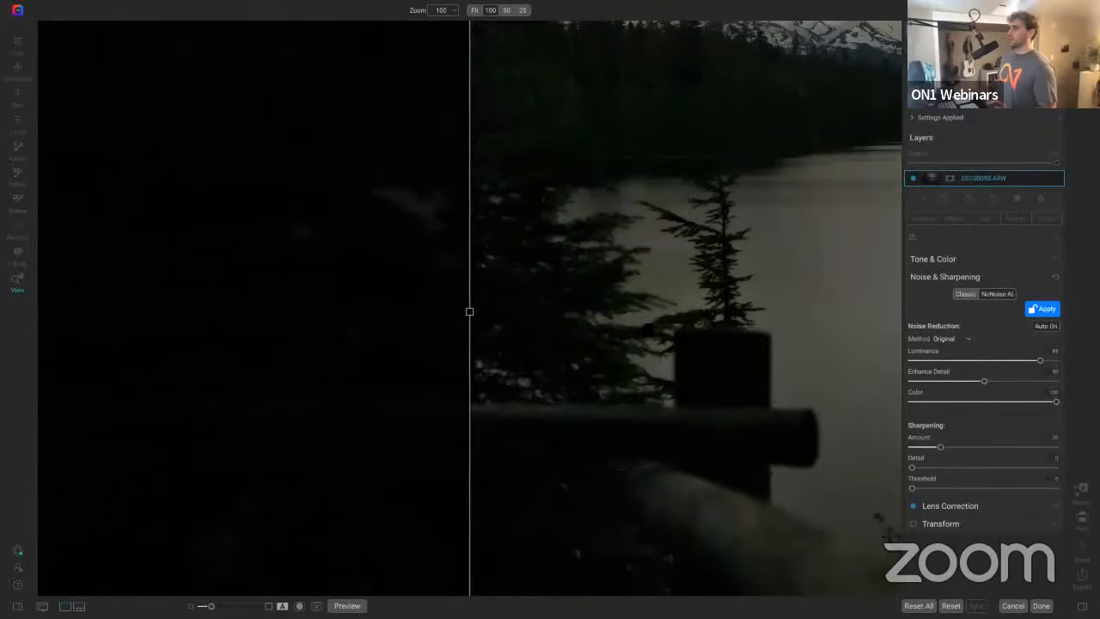
pyautogui.moveTo(647, 326); pyautogui.dragTo(748, 159)
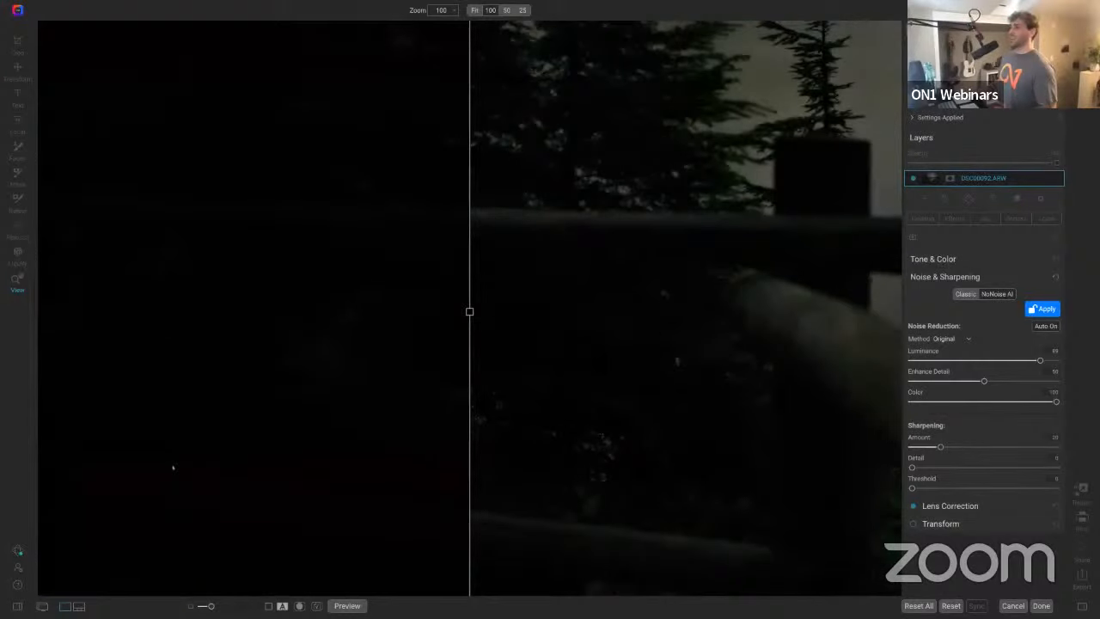
pyautogui.moveTo(173, 467); pyautogui.dragTo(244, 488)
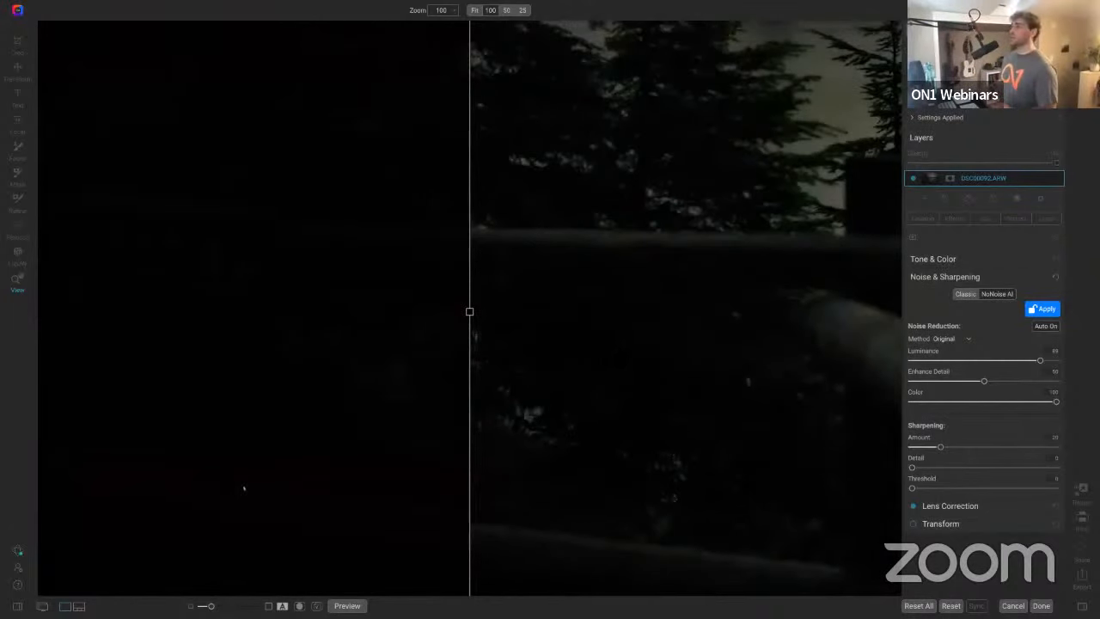
pyautogui.click(191, 511)
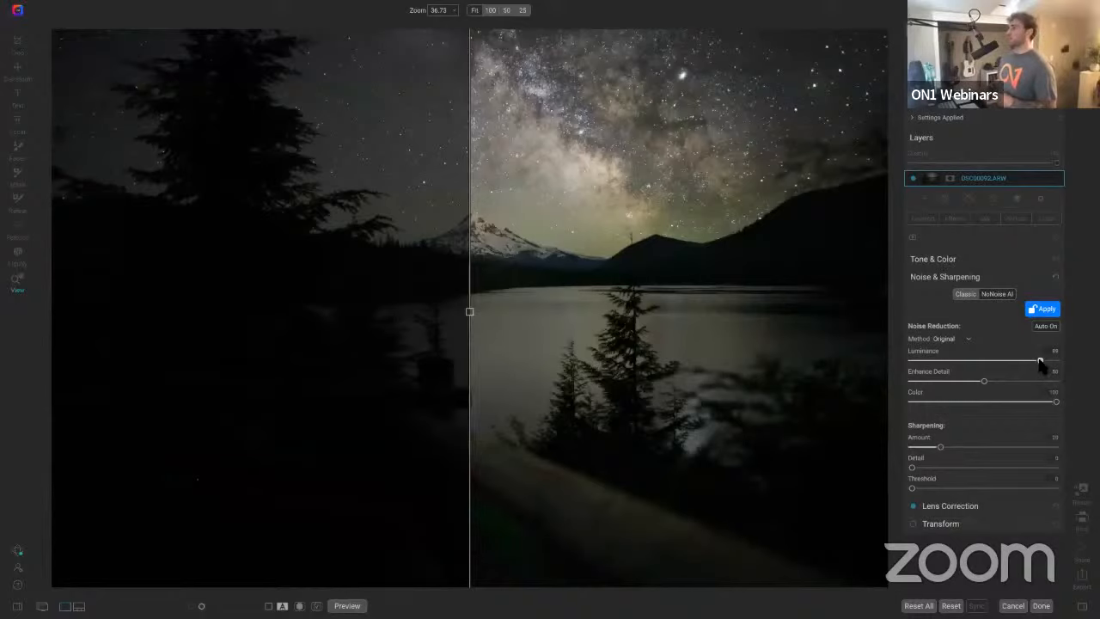
pyautogui.moveTo(1043, 360); pyautogui.dragTo(1061, 360)
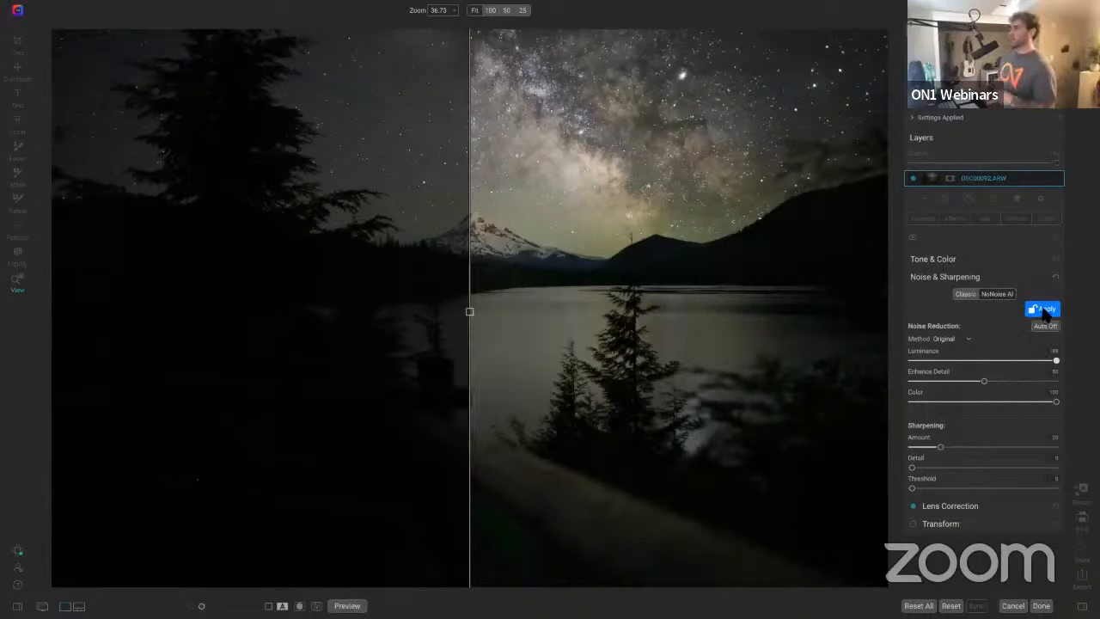
pyautogui.click(1043, 310)
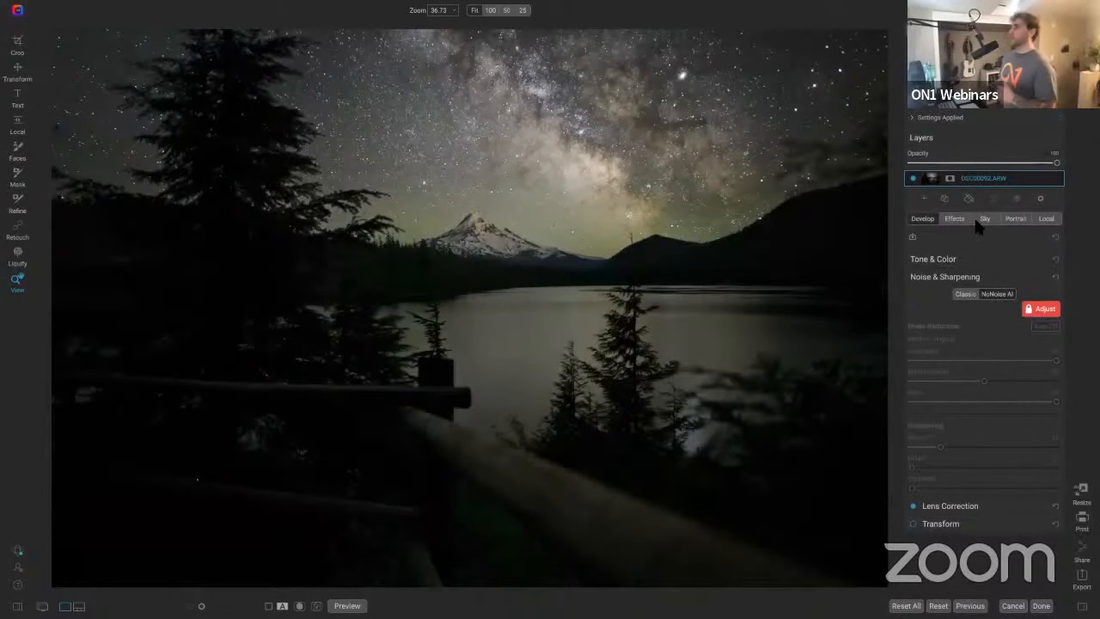
# Step: Rename the layer to Noise Reduction
pyautogui.doubleClick(985, 178)
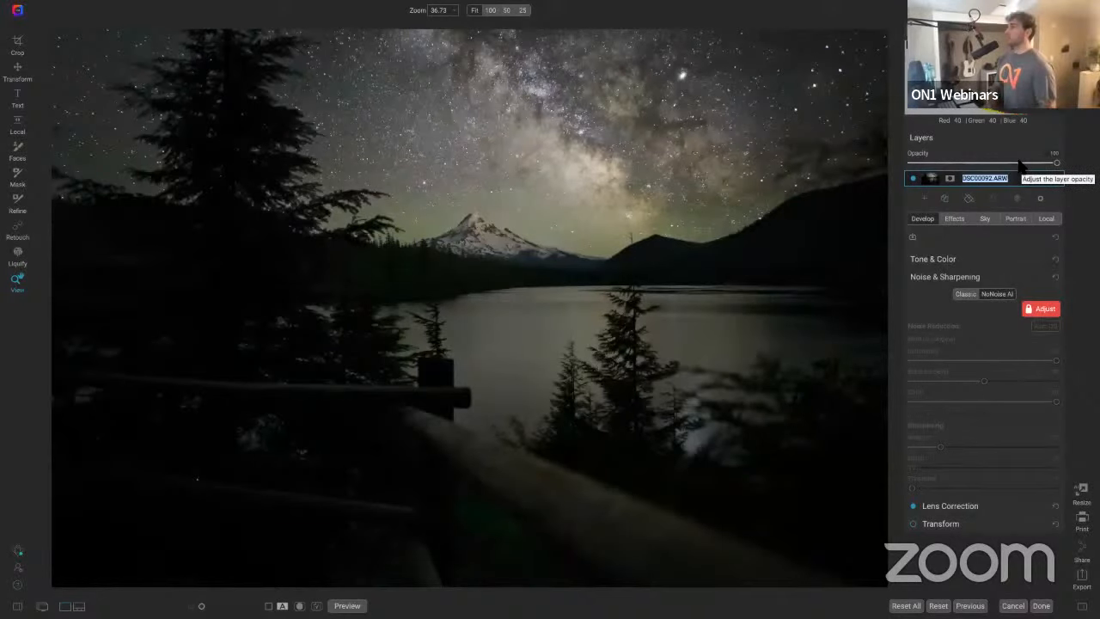
pyautogui.write('Noise Red')
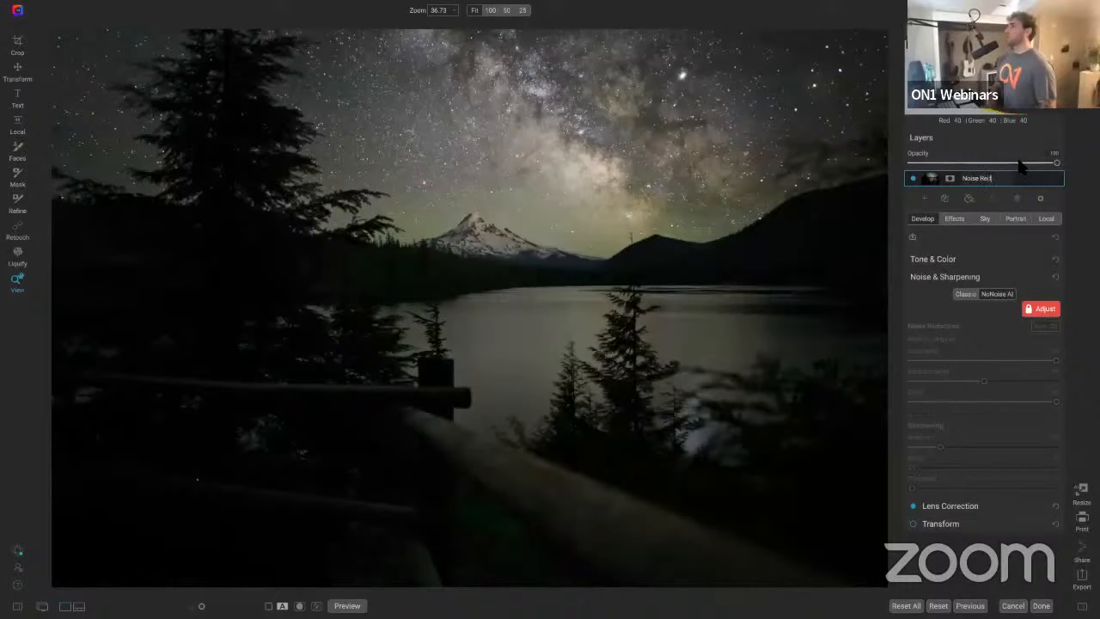
pyautogui.write('uction')
pyautogui.press('Return')
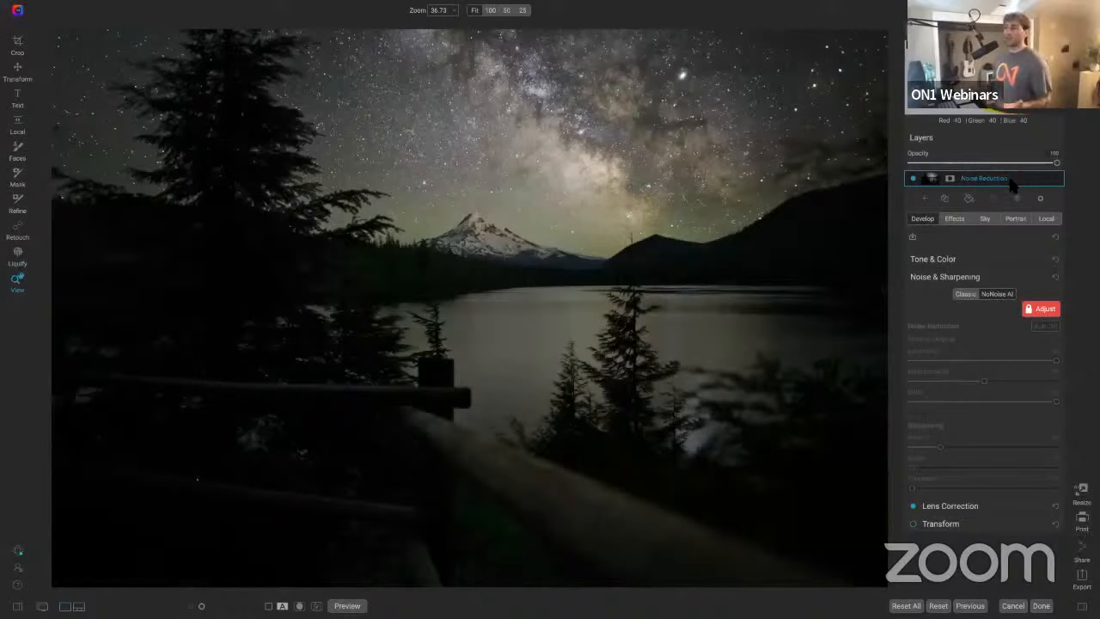
# Step: Duplicate the Noise Reduction layer and rename the copy Original
pyautogui.rightClick(1012, 185)
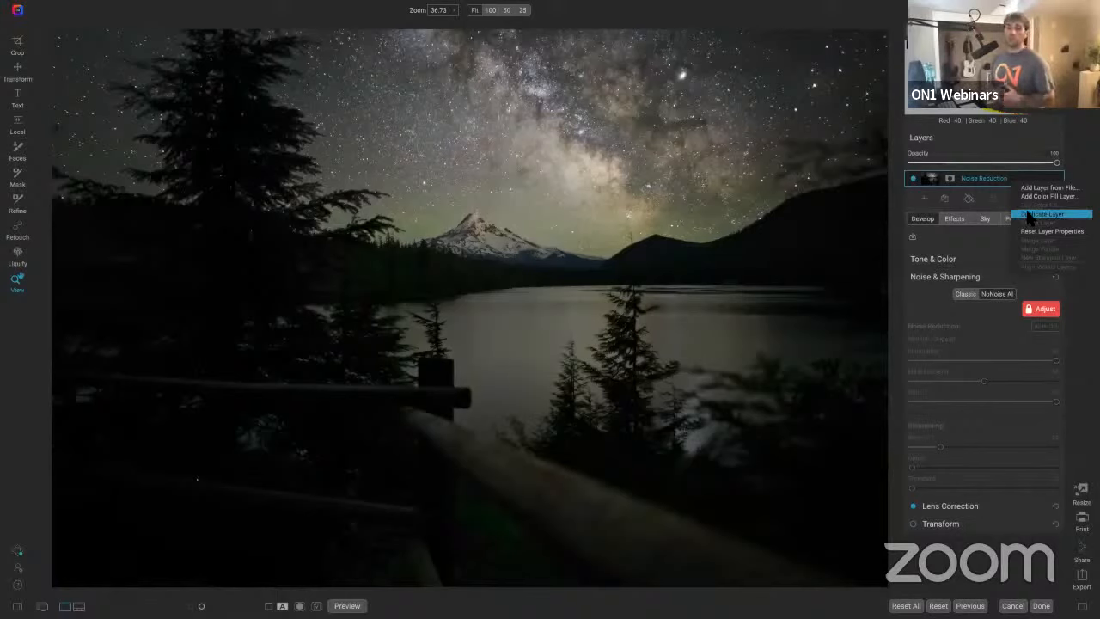
pyautogui.click(1029, 215)
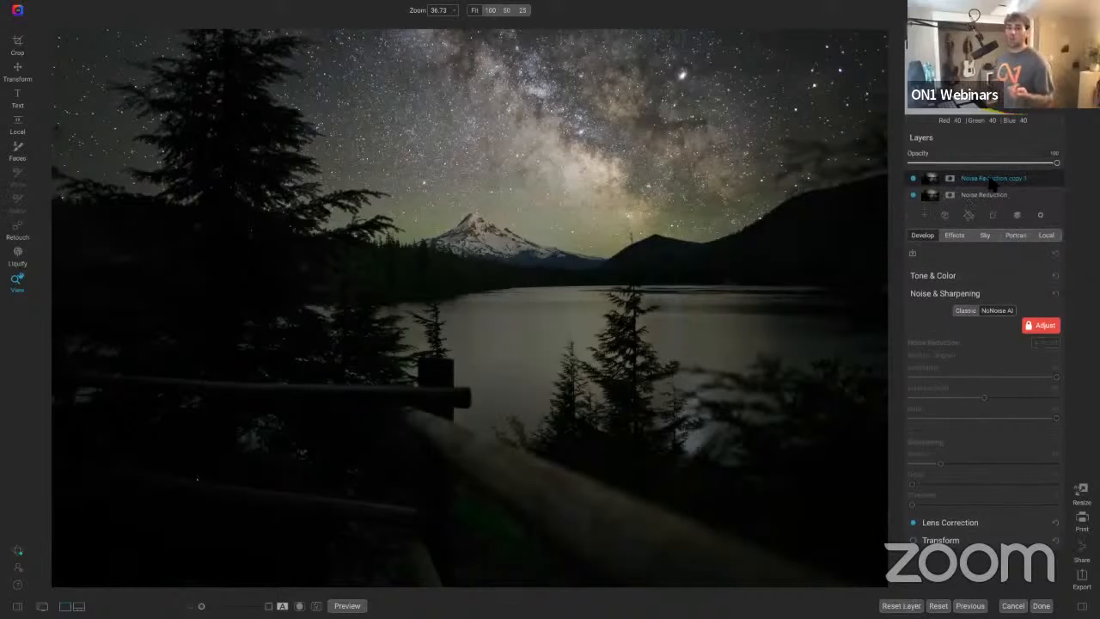
pyautogui.doubleClick(992, 179)
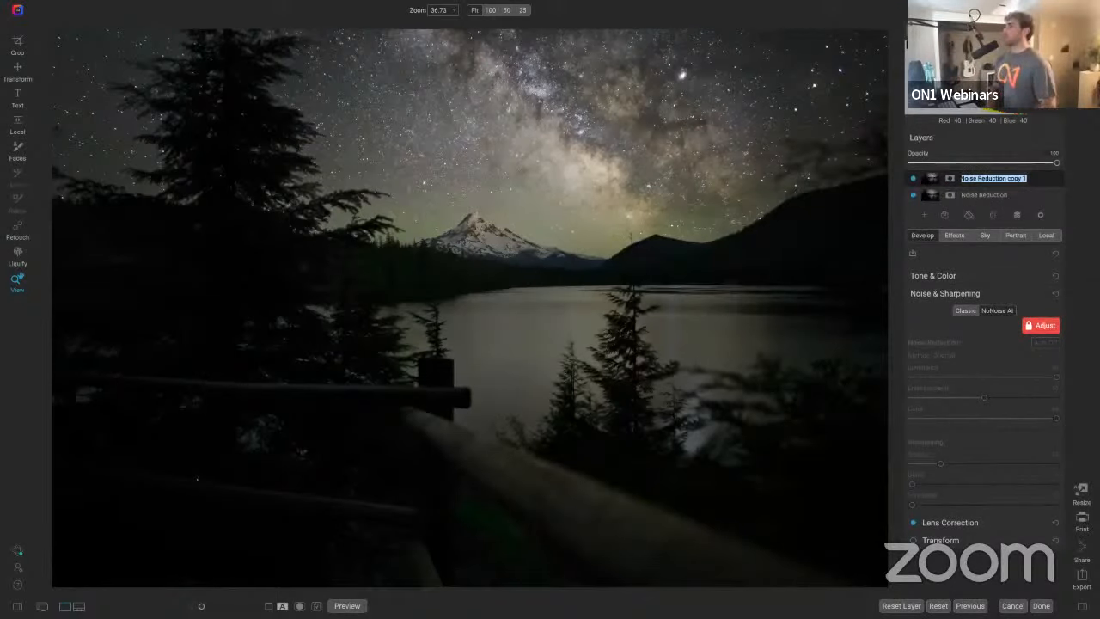
pyautogui.write('Noise')
pyautogui.press('BackSpace')
pyautogui.press('BackSpace')
pyautogui.press('BackSpace')
pyautogui.press('BackSpace')
pyautogui.press('BackSpace')
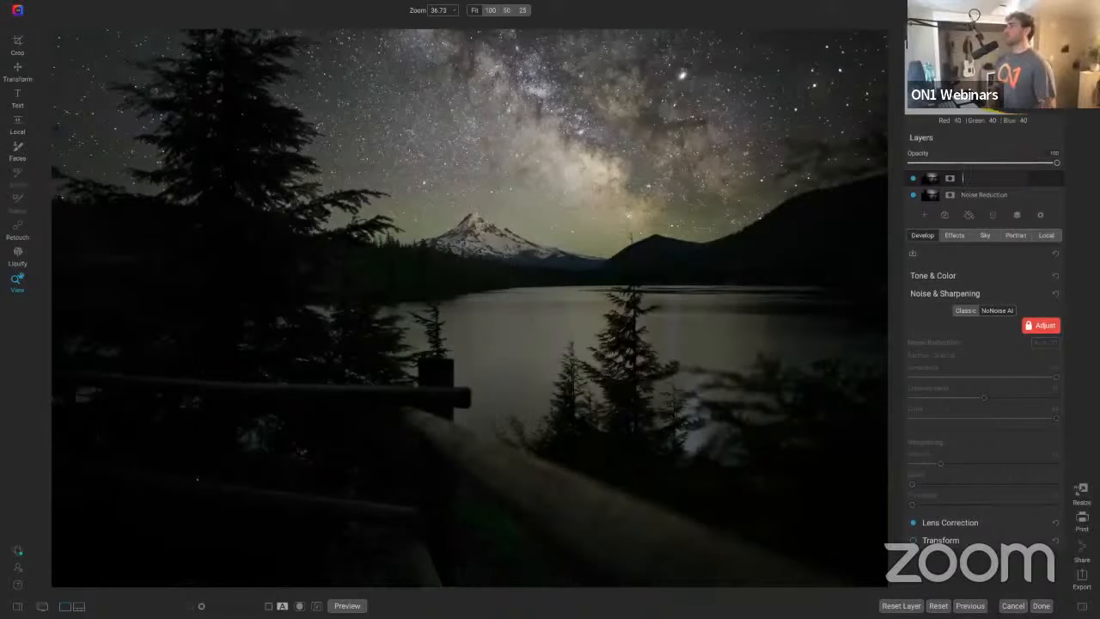
pyautogui.write('Original')
pyautogui.press('Return')
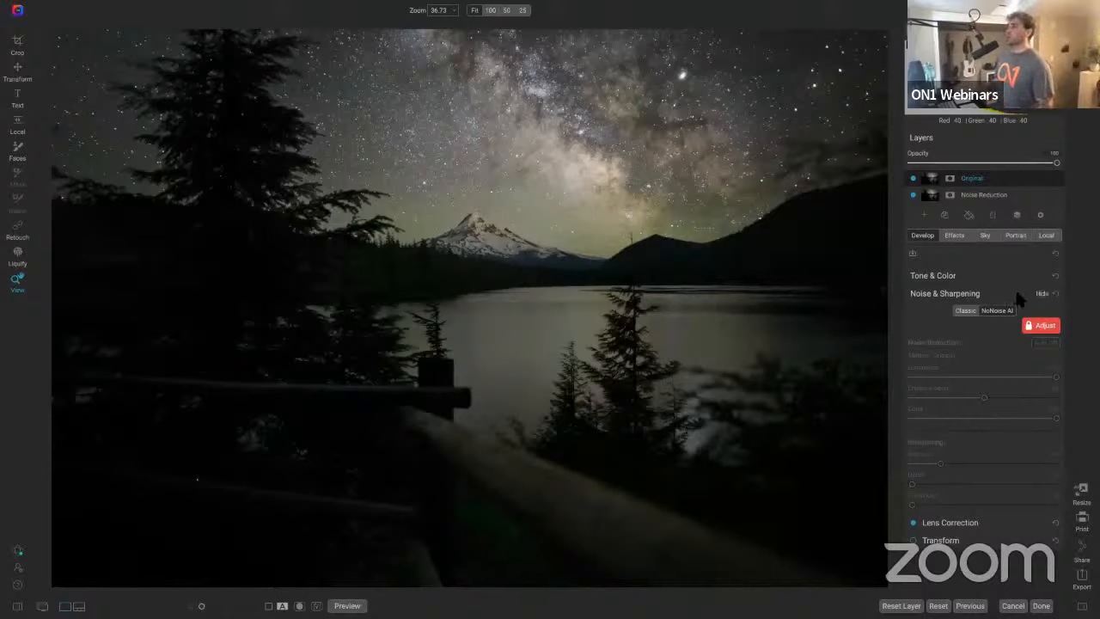
# Step: Unlock the Original layer's noise reduction settings for adjustment
pyautogui.click(1043, 326)
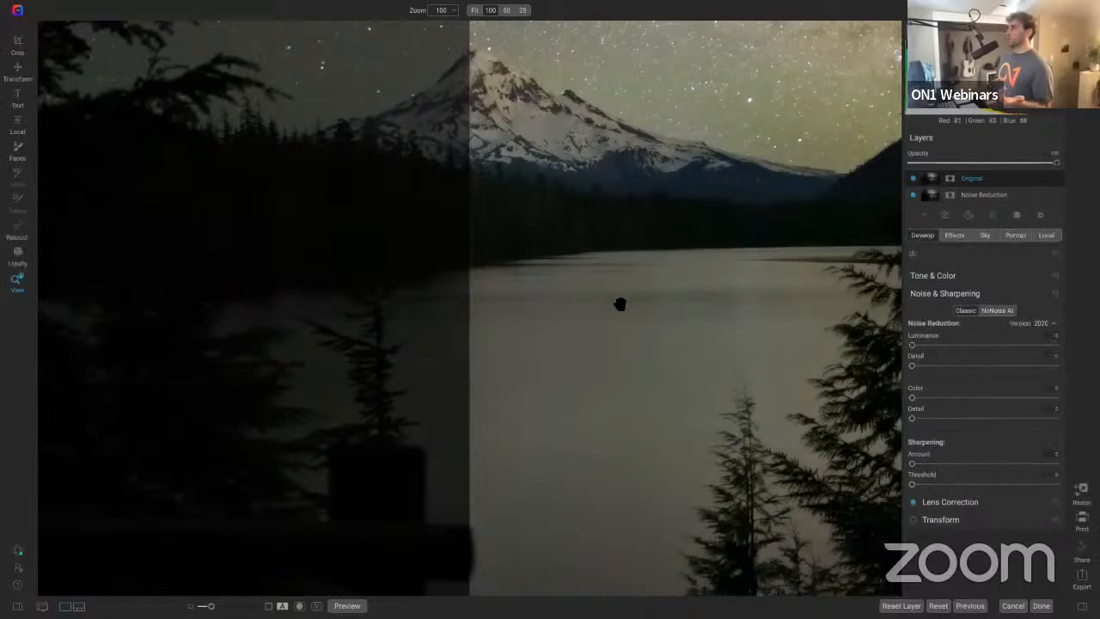
pyautogui.click(545, 311)
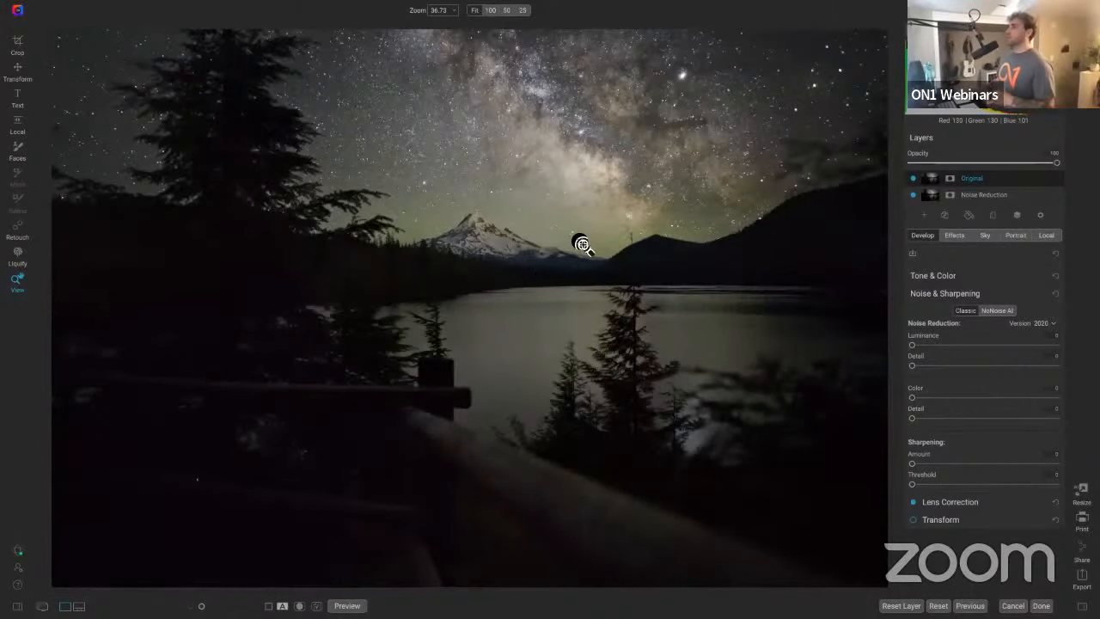
# Step: Zoom into the foreground and toggle the Original layer's visibility to compare noise between the two layers
pyautogui.click(543, 247)
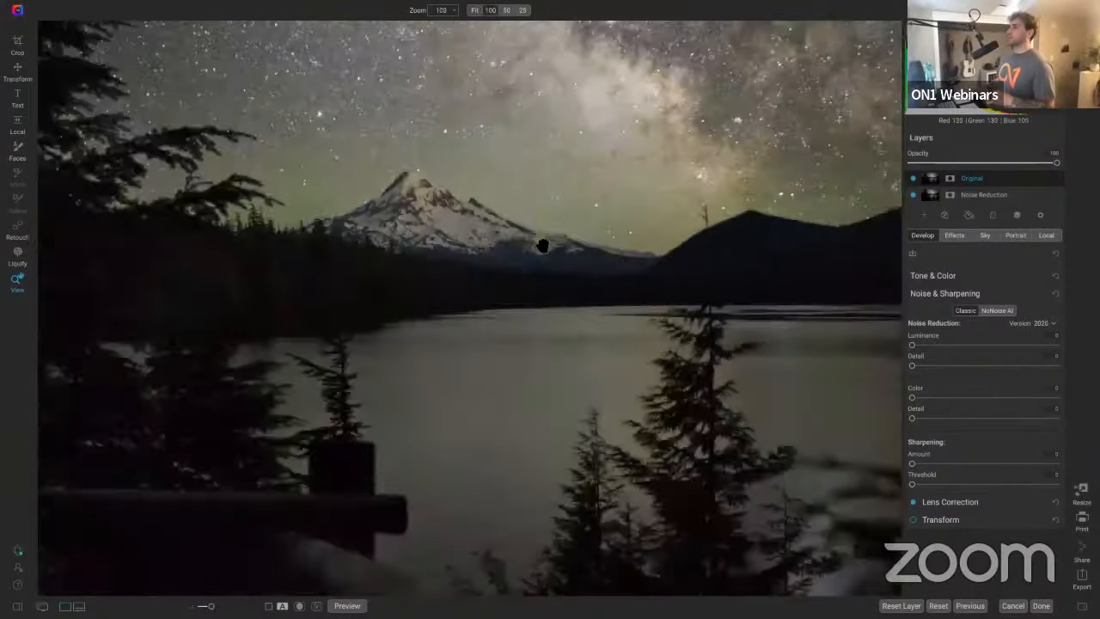
pyautogui.click(542, 247)
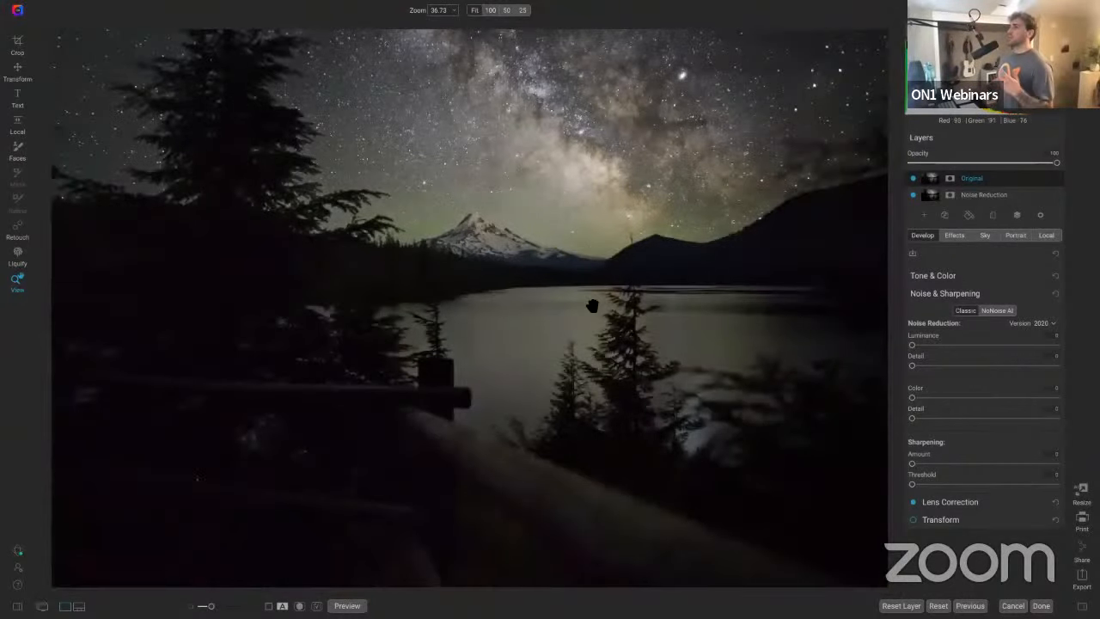
pyautogui.click(302, 422)
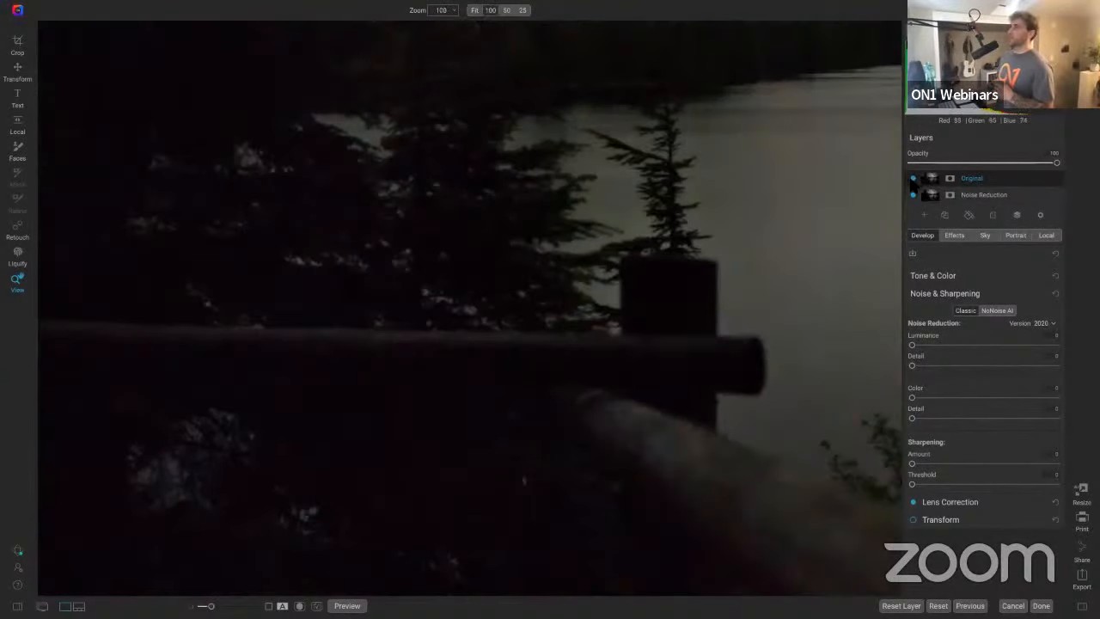
pyautogui.click(912, 178)
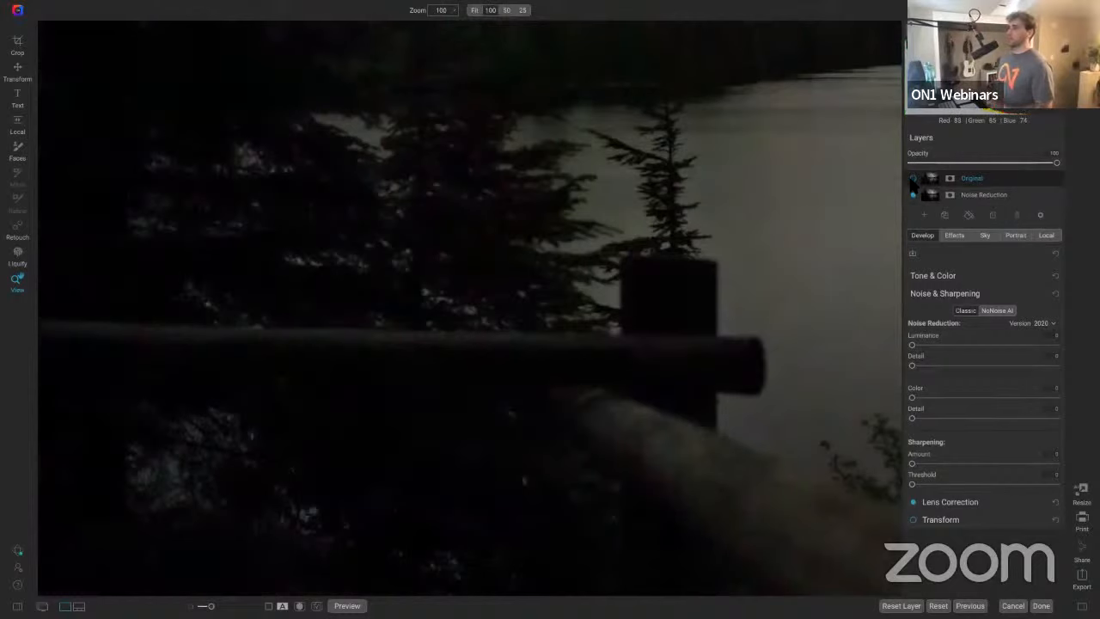
pyautogui.click(912, 178)
pyautogui.click(913, 178)
pyautogui.click(913, 178)
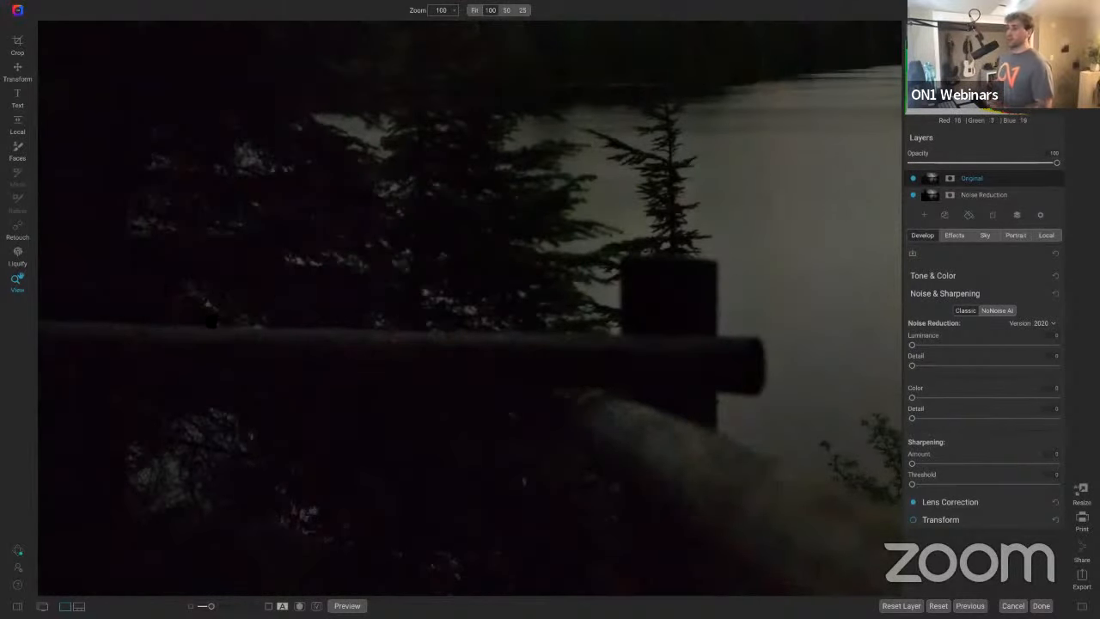
pyautogui.click(912, 178)
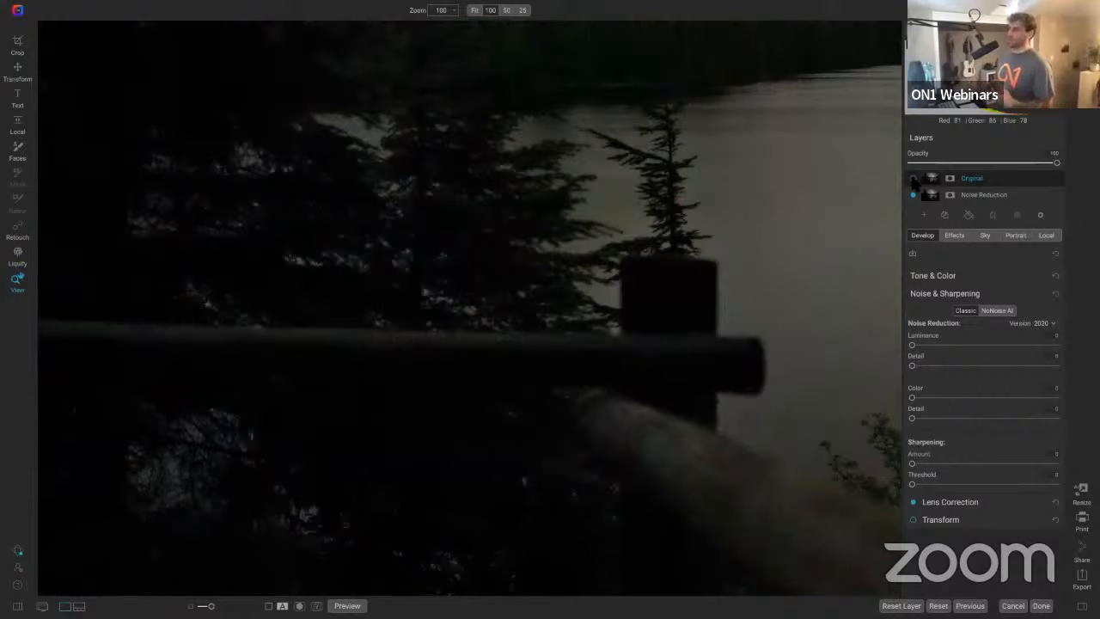
pyautogui.click(913, 178)
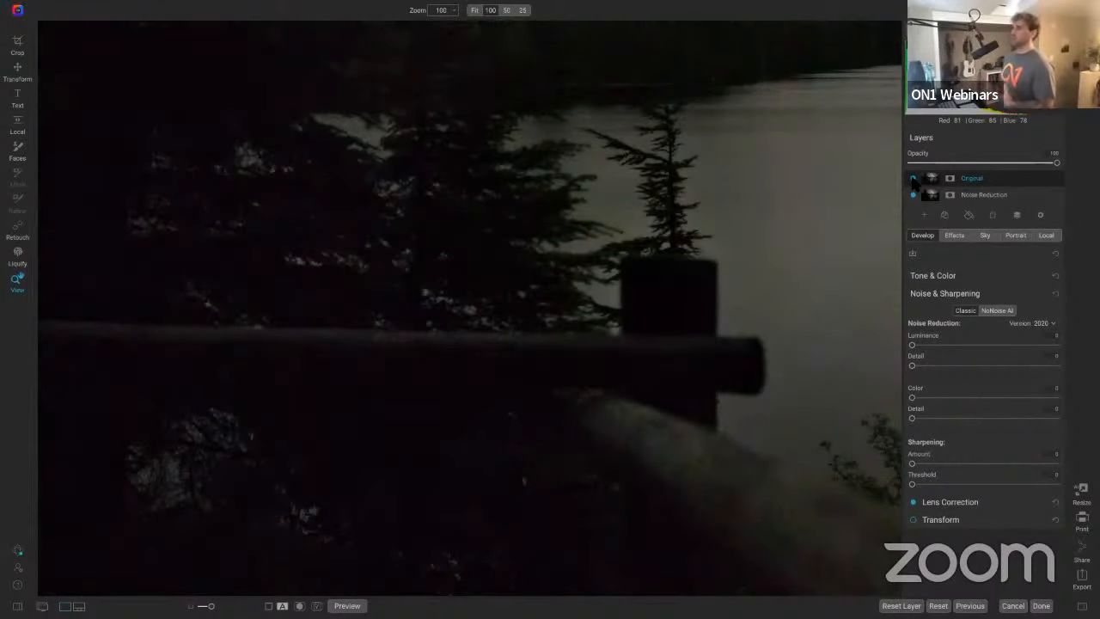
pyautogui.click(912, 178)
pyautogui.click(912, 178)
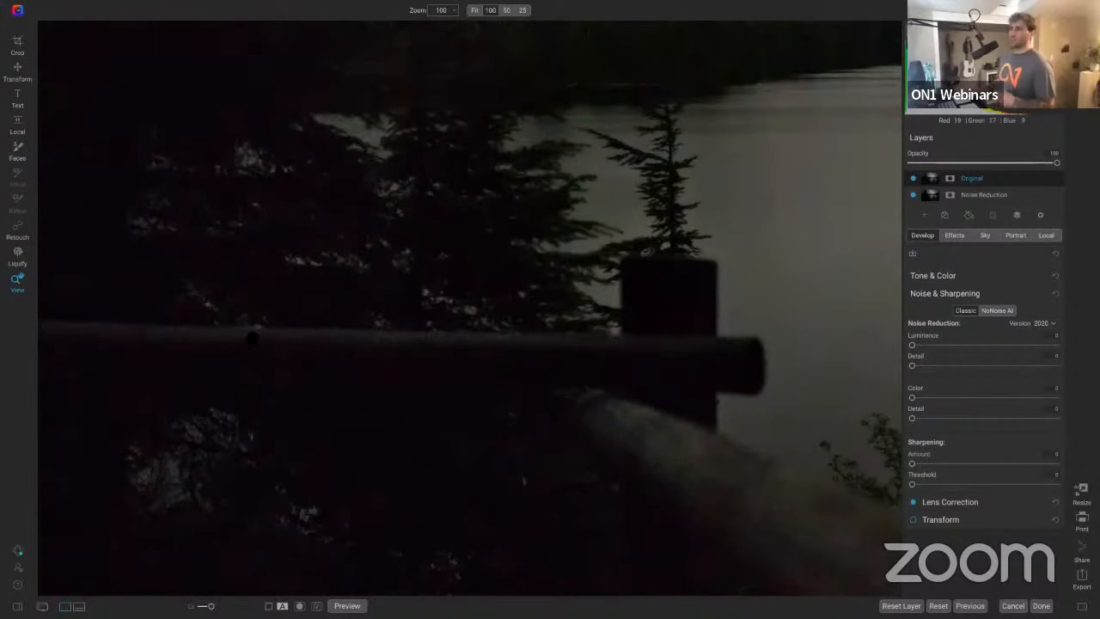
pyautogui.hscroll(-5, 516, 347)
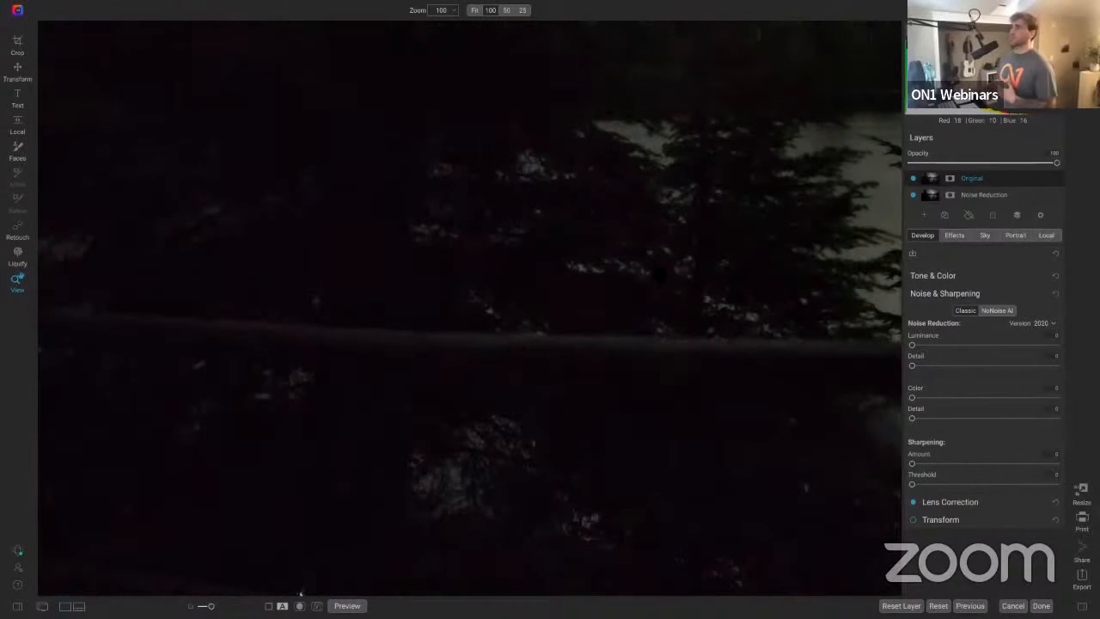
pyautogui.click(745, 158)
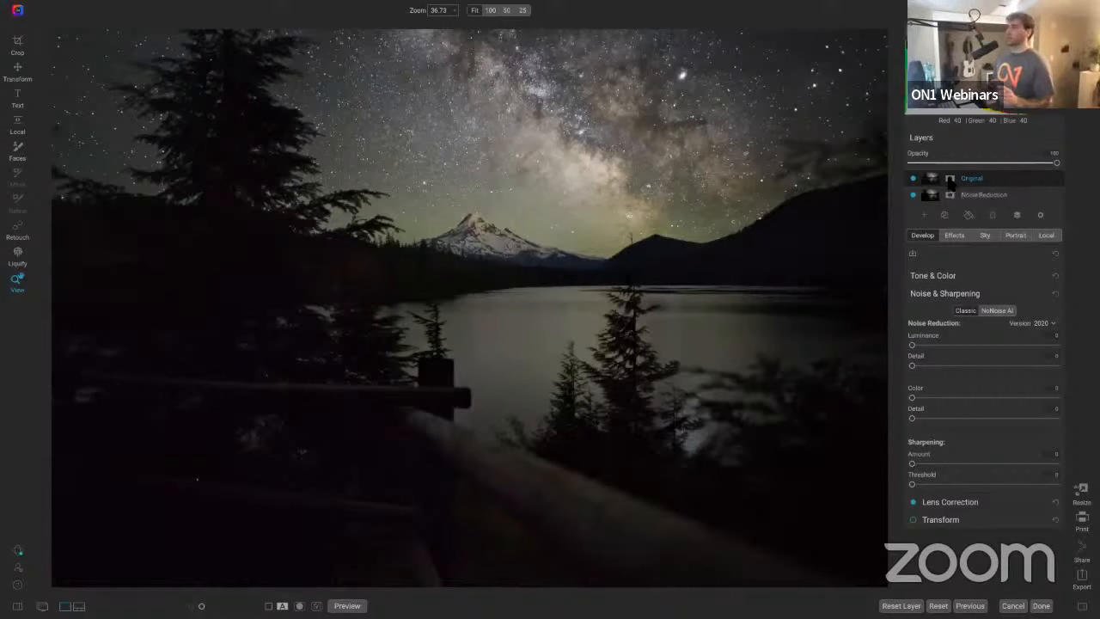
# Step: Add a mask to the Original layer and paint out the sky with a Paint Out brush of size 1500
pyautogui.click(950, 178)
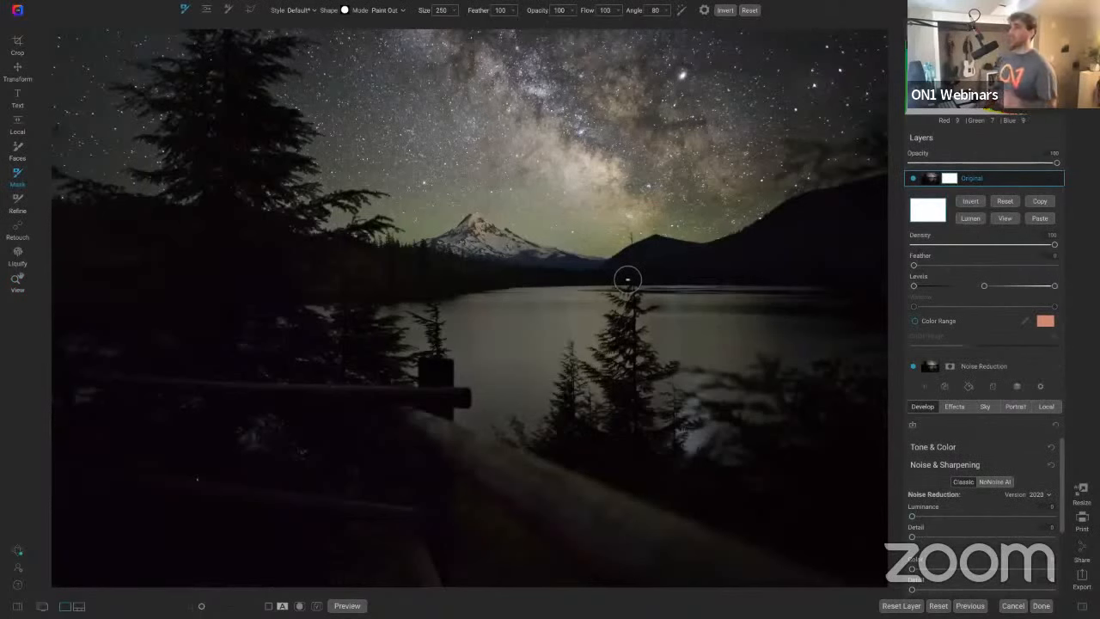
pyautogui.press(']')
pyautogui.press(']')
pyautogui.press(']')
pyautogui.press(']')
pyautogui.press(']')
pyautogui.press(']')
pyautogui.press(']')
pyautogui.press(']')
pyautogui.press(']')
pyautogui.press(']')
pyautogui.press(']')
pyautogui.press(']')
pyautogui.press(']')
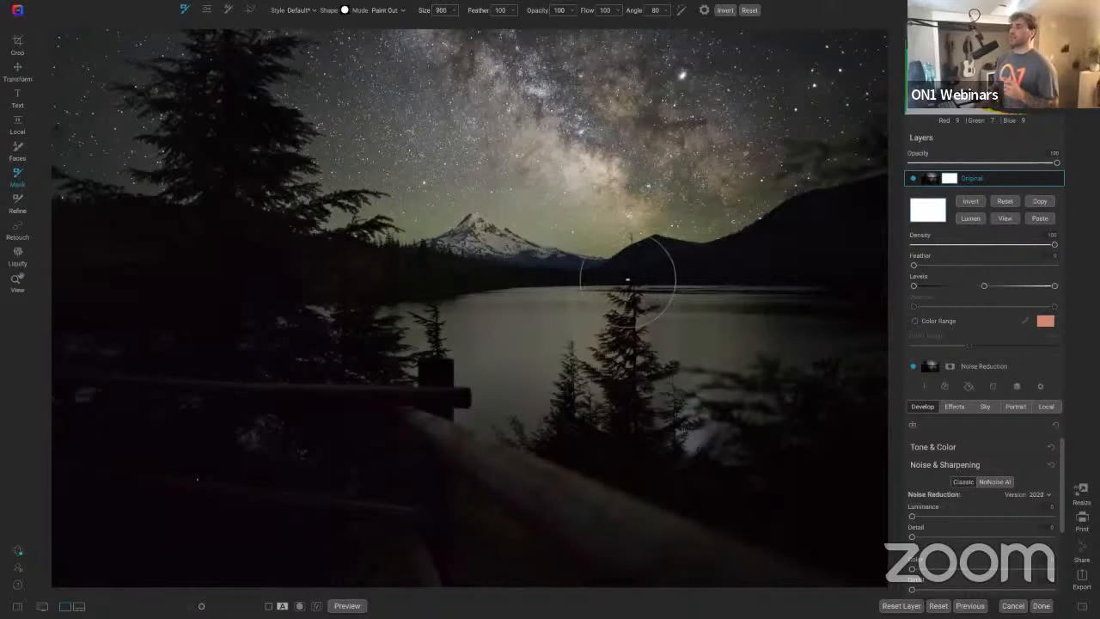
pyautogui.press(']')
pyautogui.press(']')
pyautogui.press(']')
pyautogui.press(']')
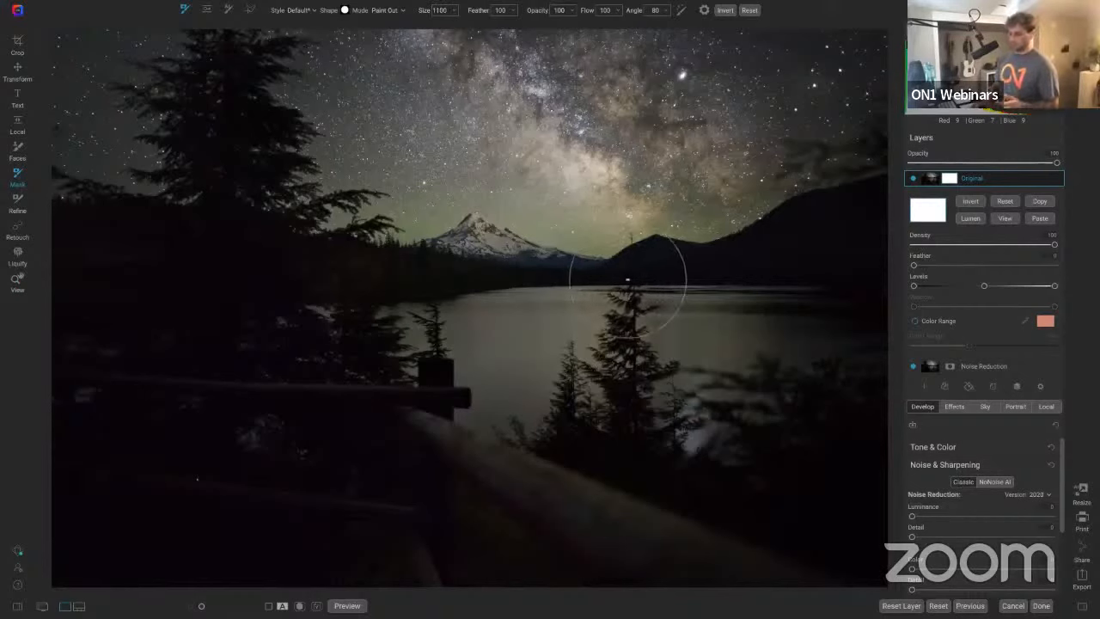
pyautogui.press(']')
pyautogui.press(']')
pyautogui.press(']')
pyautogui.press(']')
pyautogui.press(']')
pyautogui.press(']')
pyautogui.press(']')
pyautogui.press(']')
pyautogui.press(']')
pyautogui.press(']')
pyautogui.press(']')
pyautogui.press(']')
pyautogui.press(']')
pyautogui.press(']')
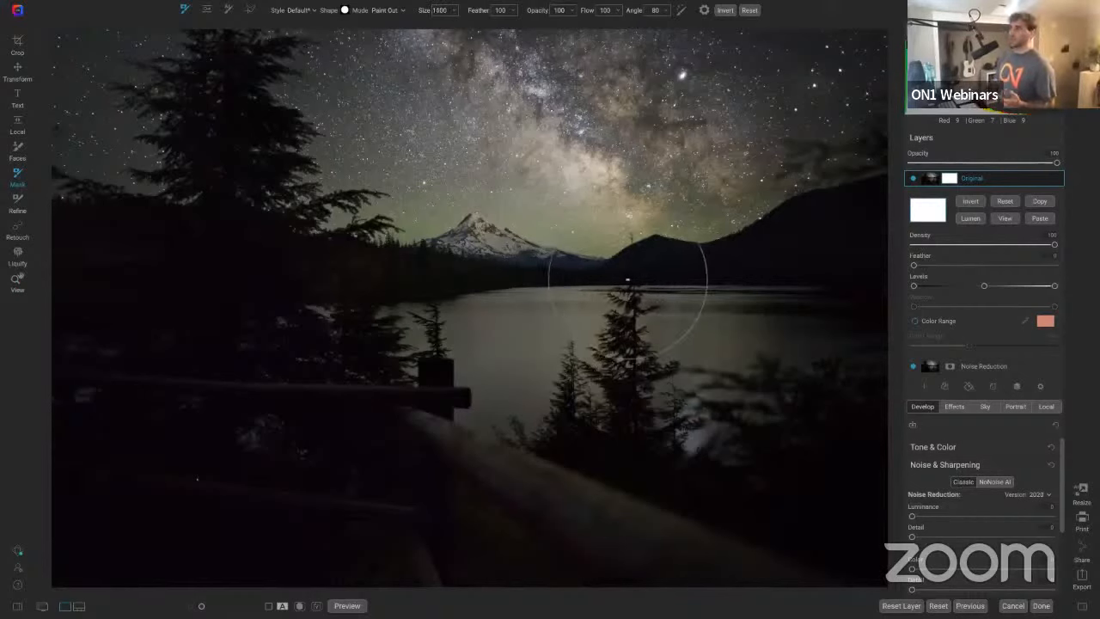
pyautogui.press('[')
pyautogui.press('[')
pyautogui.press('[')
pyautogui.press('[')
pyautogui.press('[')
pyautogui.press('[')
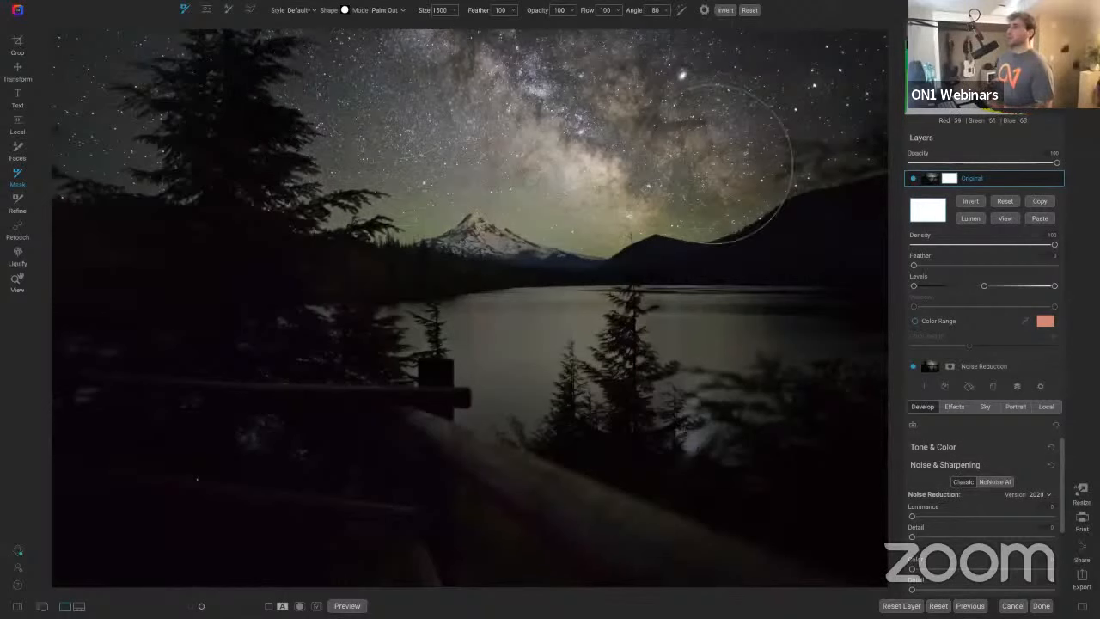
pyautogui.moveTo(792, 95)
pyautogui.mouseDown()
pyautogui.moveTo(536, 369)
pyautogui.moveTo(496, 376)
pyautogui.moveTo(492, 348)
pyautogui.moveTo(466, 348)
pyautogui.moveTo(801, 342)
pyautogui.moveTo(656, 318)
pyautogui.moveTo(697, 402)
pyautogui.moveTo(824, 342)
pyautogui.moveTo(521, 370)
pyautogui.moveTo(386, 328)
pyautogui.moveTo(724, 351)
pyautogui.moveTo(482, 191)
pyautogui.mouseUp()
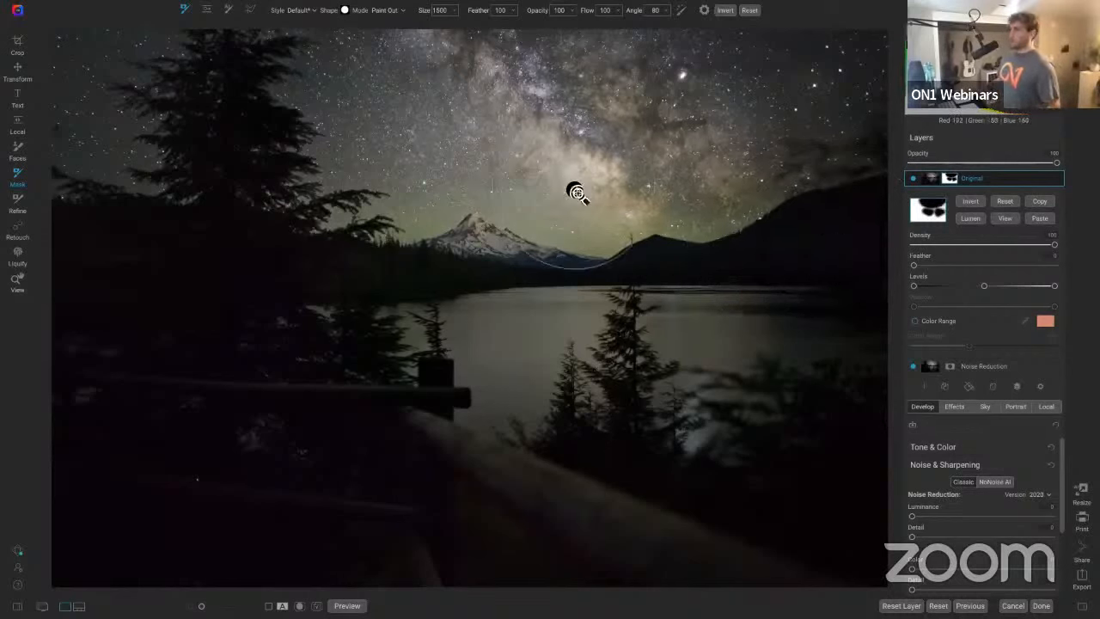
pyautogui.press('z')
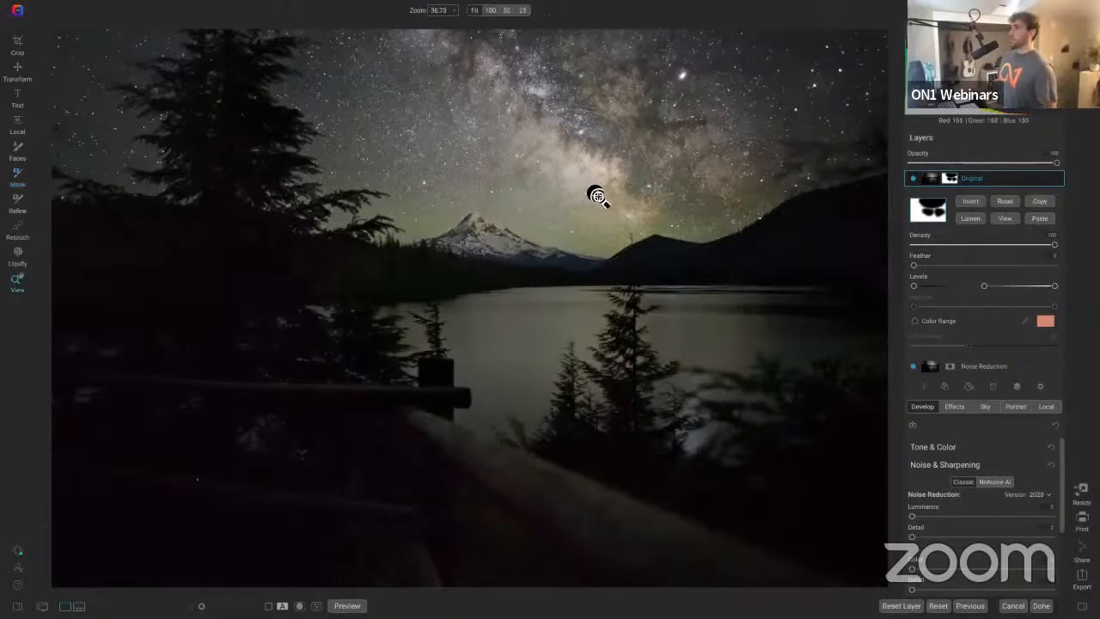
# Step: Switch the mask brush to Paint In and paint back over the foreground railing with a smaller brush
pyautogui.click(914, 179)
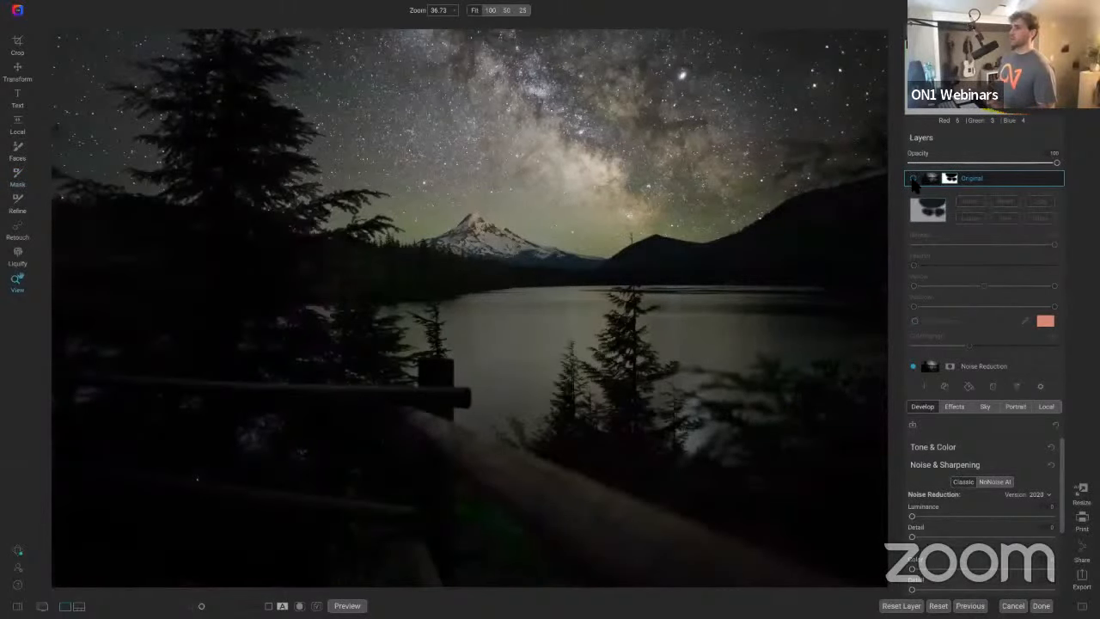
pyautogui.click(913, 179)
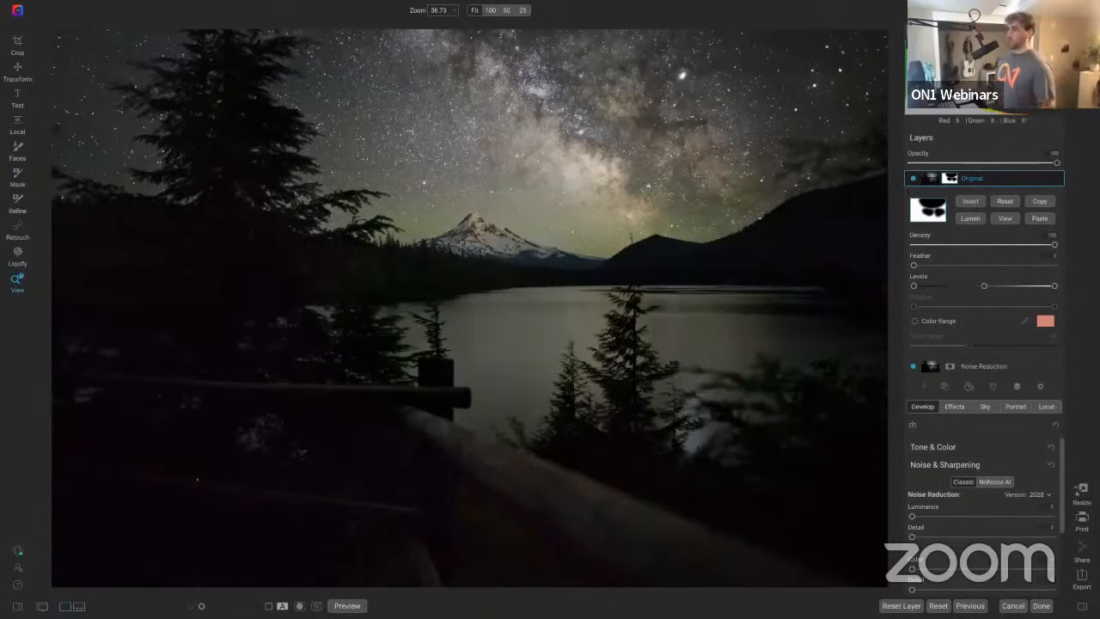
pyautogui.press('b')
pyautogui.press('x')
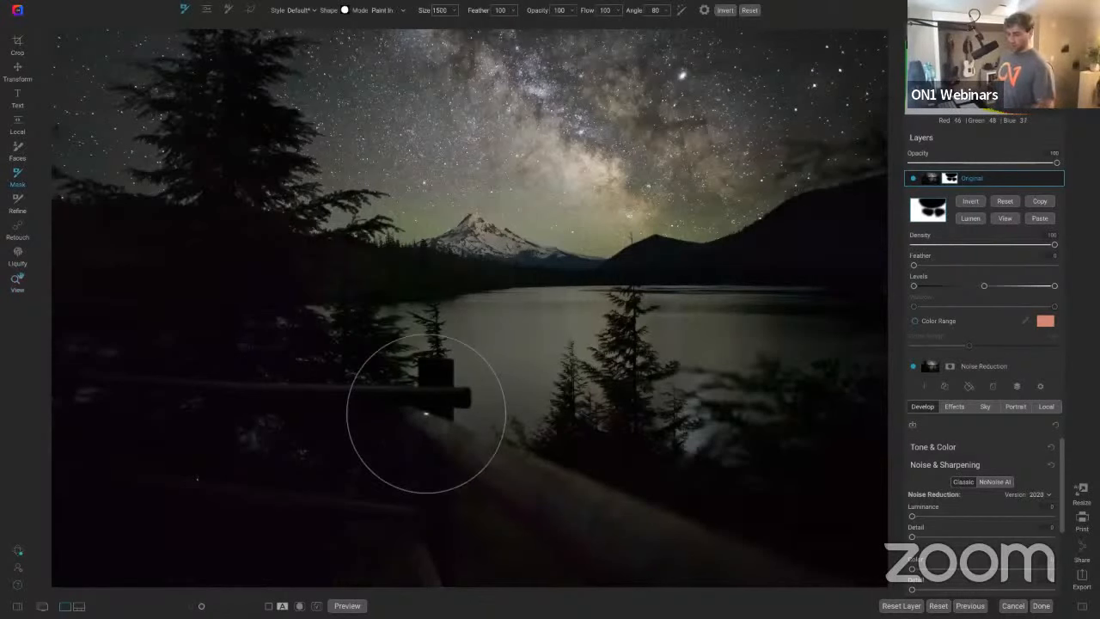
pyautogui.press('[')
pyautogui.press('[')
pyautogui.press('[')
pyautogui.press('[')
pyautogui.click(432, 392)
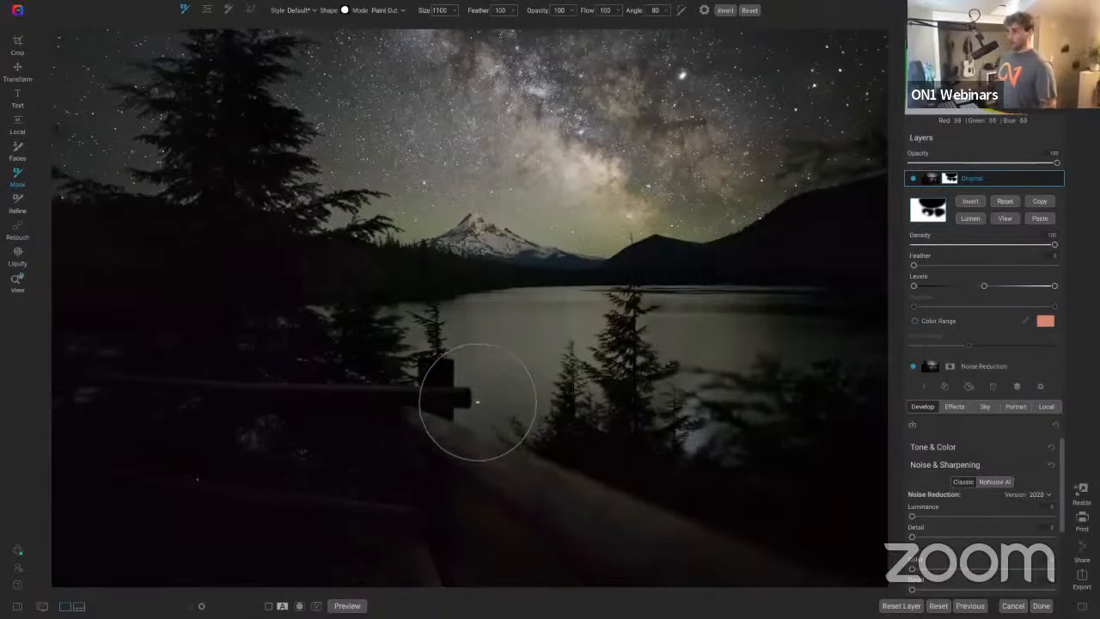
# Step: Switch the mask brush back to Paint Out and reduce its size to 300
pyautogui.press('x')
pyautogui.press(']')
pyautogui.press(']')
pyautogui.press(']')
pyautogui.press(']')
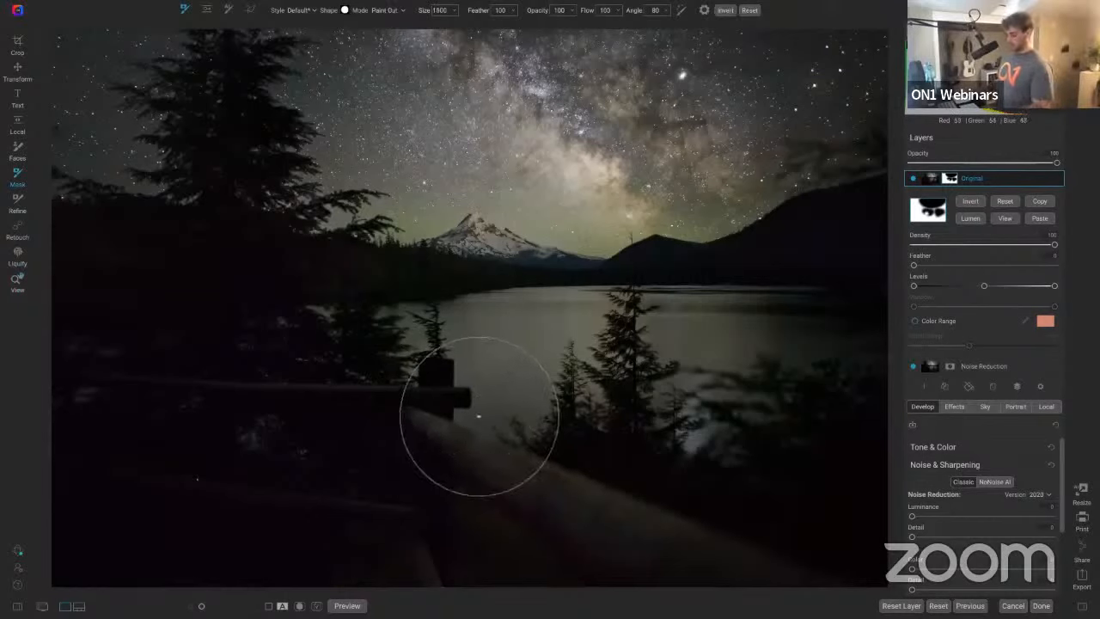
pyautogui.press('[')
pyautogui.press('[')
pyautogui.press('[')
pyautogui.press('[')
pyautogui.press('[')
pyautogui.press('[')
pyautogui.press('[')
pyautogui.press('[')
pyautogui.press('[')
pyautogui.press('[')
pyautogui.press('[')
pyautogui.press('[')
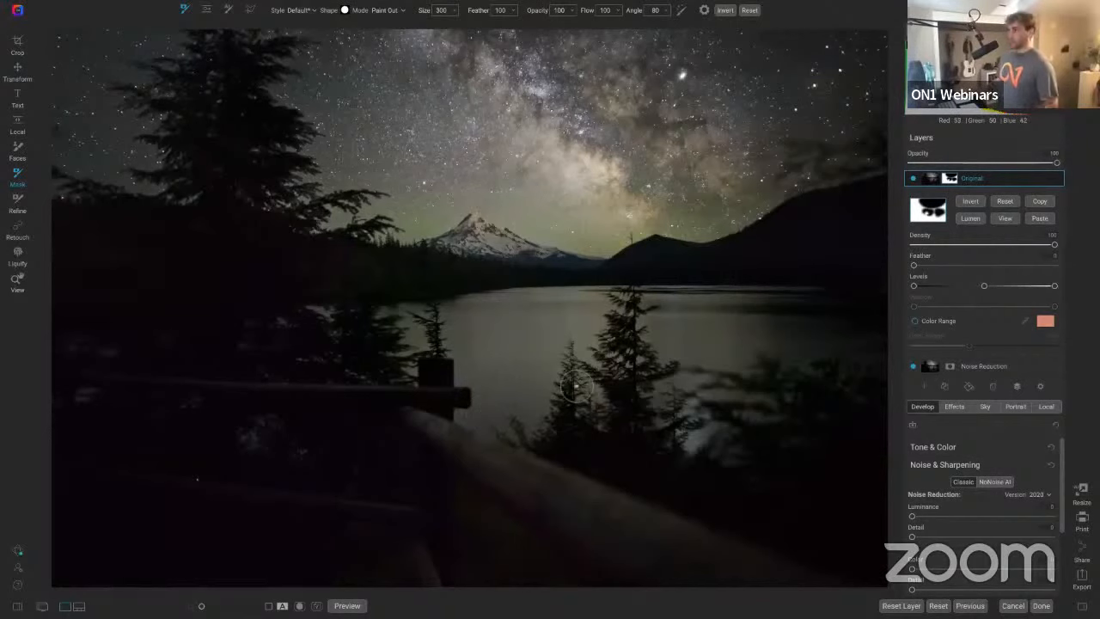
pyautogui.press('z')
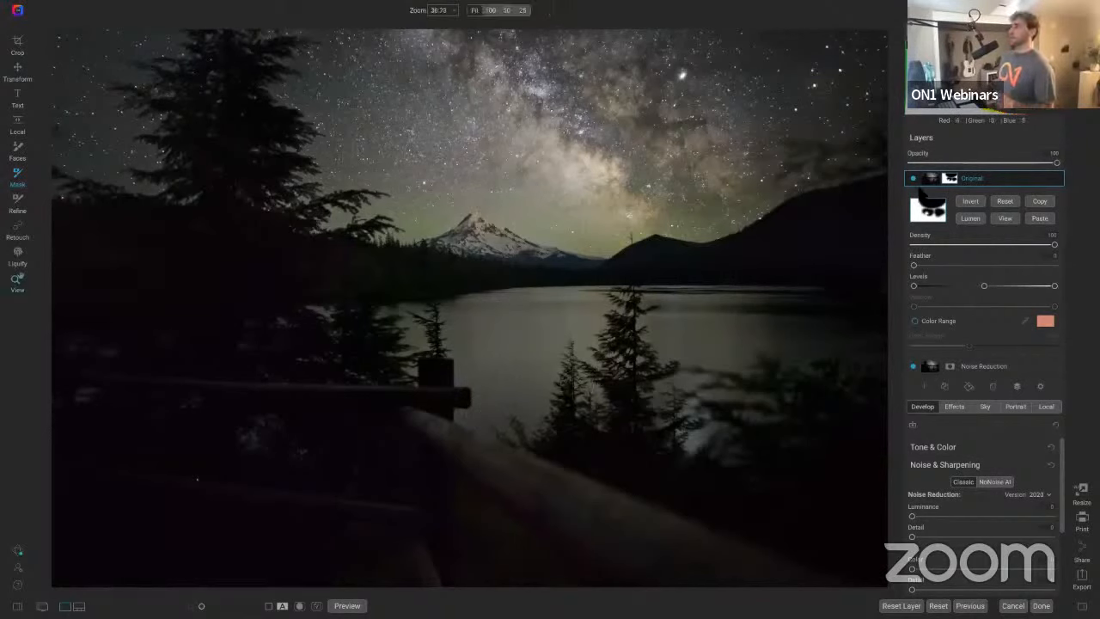
# Step: Toggle the Original layer's visibility to compare the masked blend
pyautogui.click(913, 178)
pyautogui.click(913, 178)
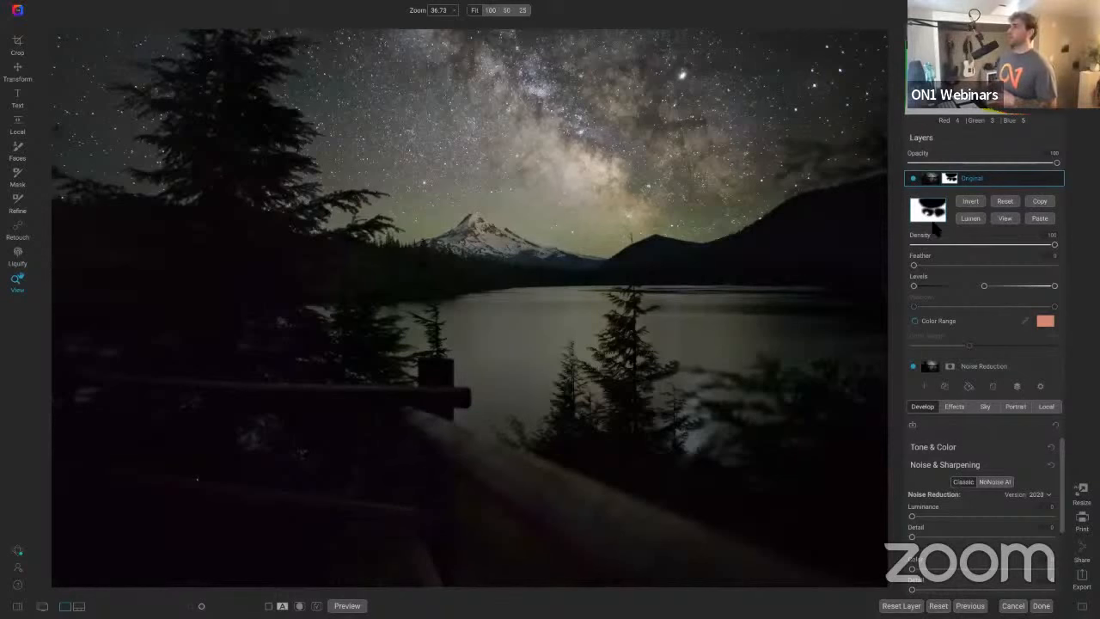
pyautogui.click(912, 178)
pyautogui.click(912, 178)
# Step: Create a new stamped layer from the visible layers and rename it Final
pyautogui.rightClick(1002, 183)
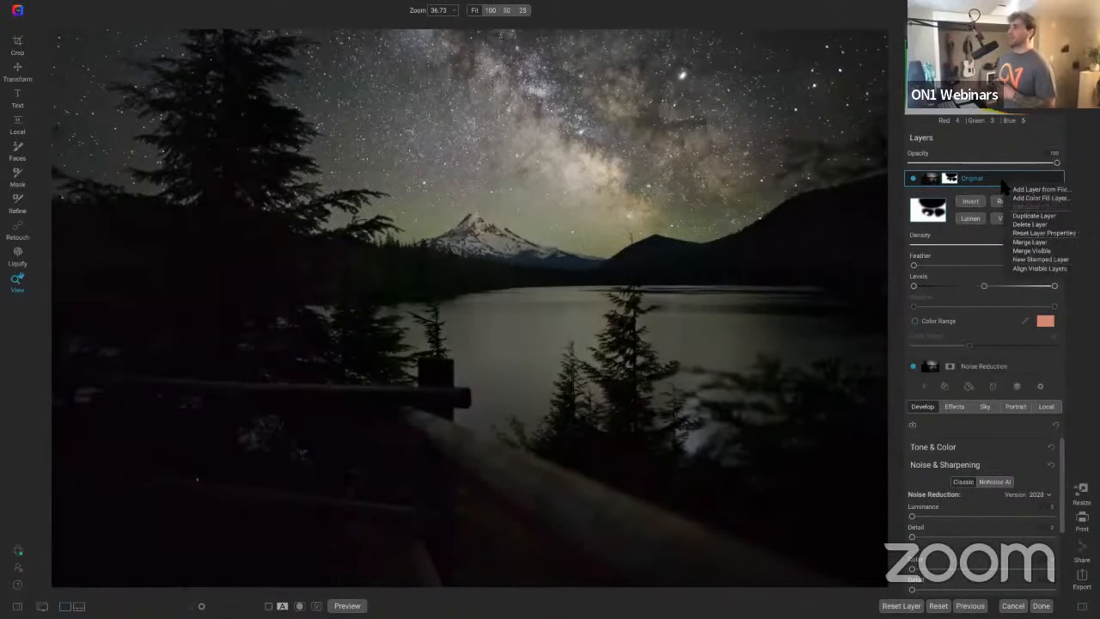
pyautogui.click(1027, 260)
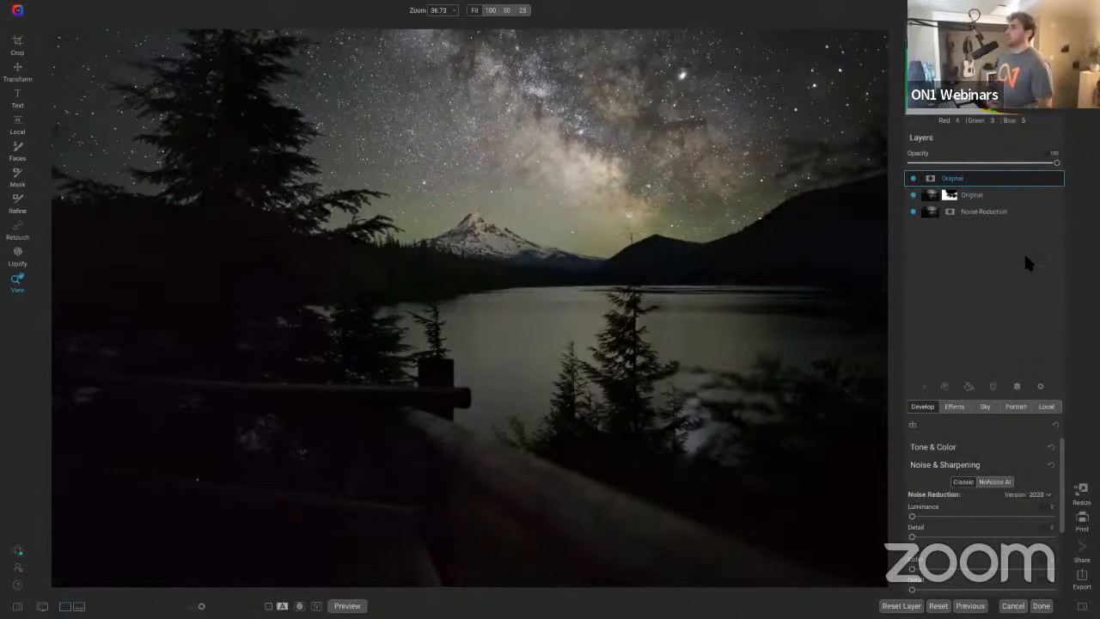
pyautogui.doubleClick(985, 180)
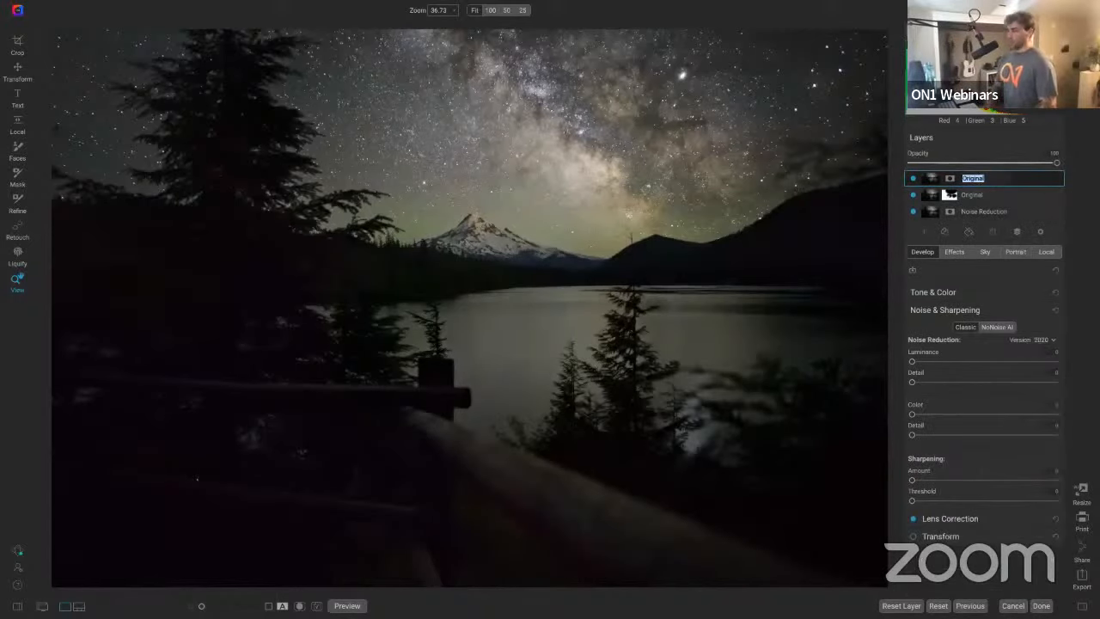
pyautogui.write('Final')
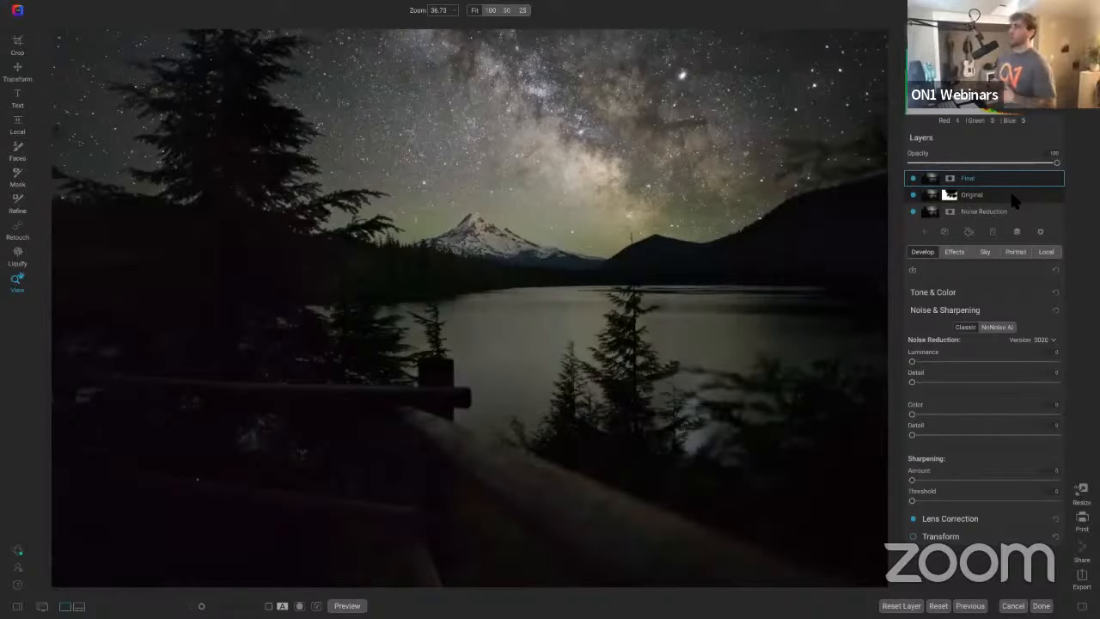
# Step: Cool the Final layer by lowering its Tone & Color Temperature slider
pyautogui.click(1039, 293)
pyautogui.scroll(-5, 997, 322)
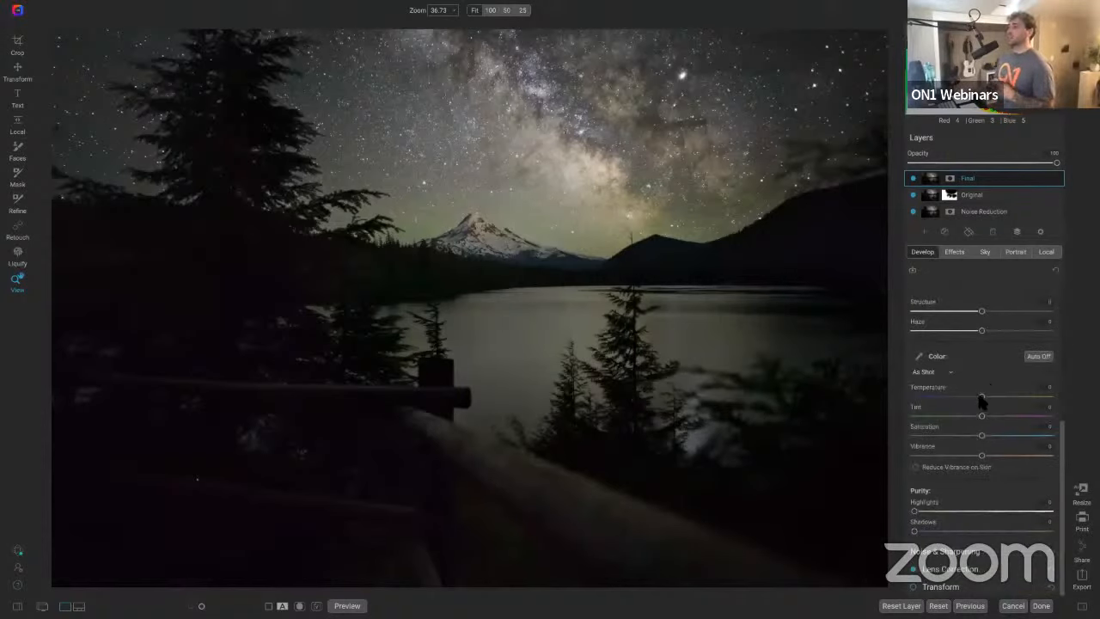
pyautogui.moveTo(982, 397); pyautogui.dragTo(961, 399)
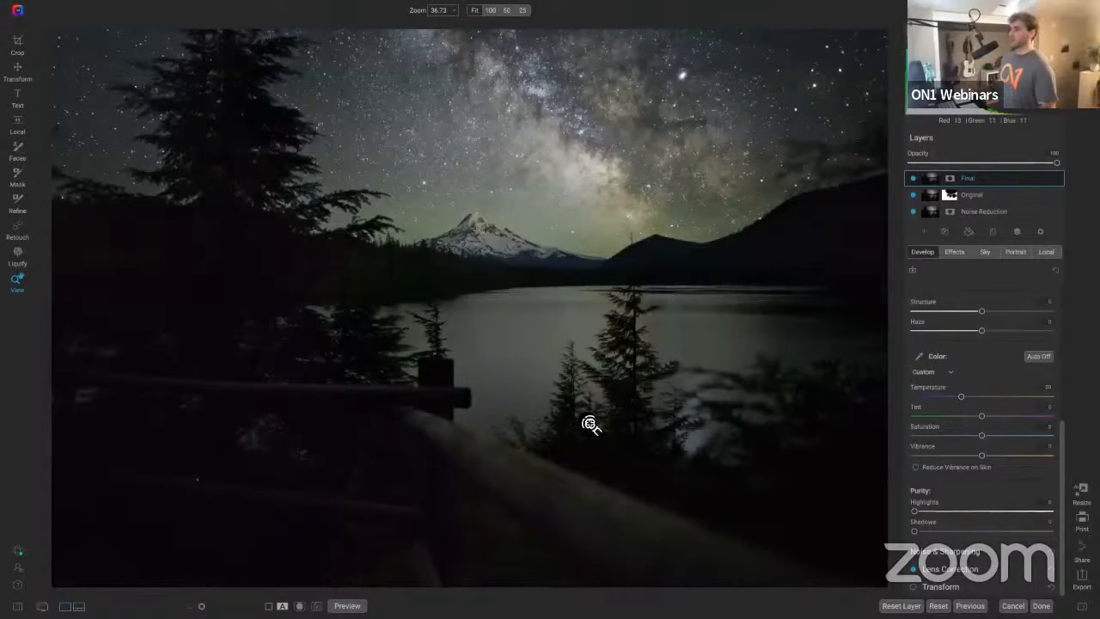
# Step: Crop the image slightly inward on all sides at the original ratio, reposition the crop, and apply it
pyautogui.press('c')
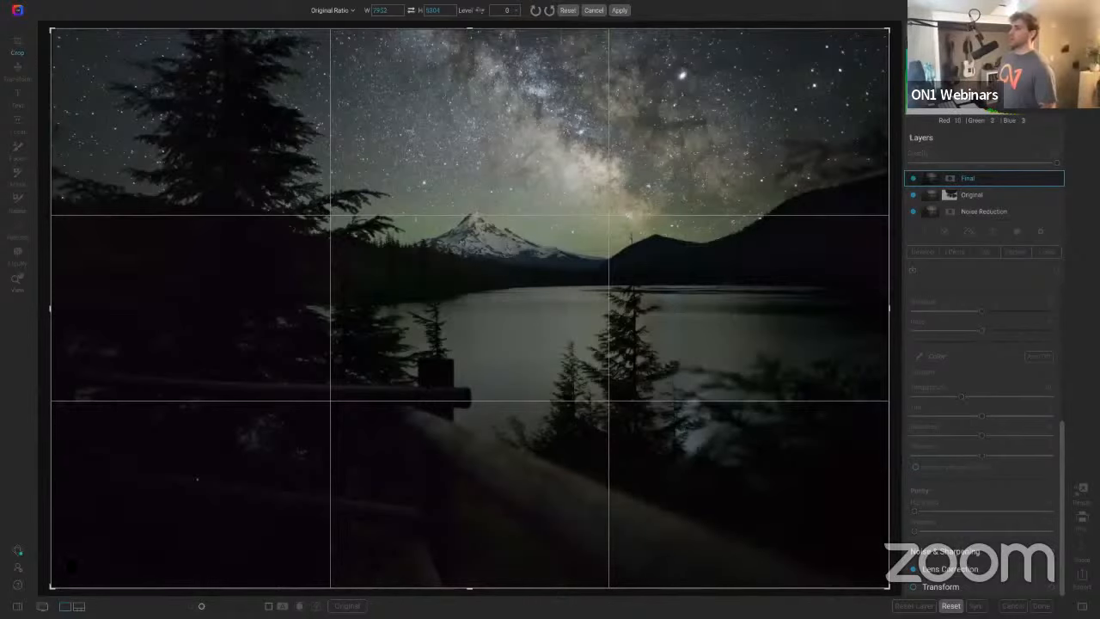
pyautogui.moveTo(55, 587); pyautogui.dragTo(77, 554)
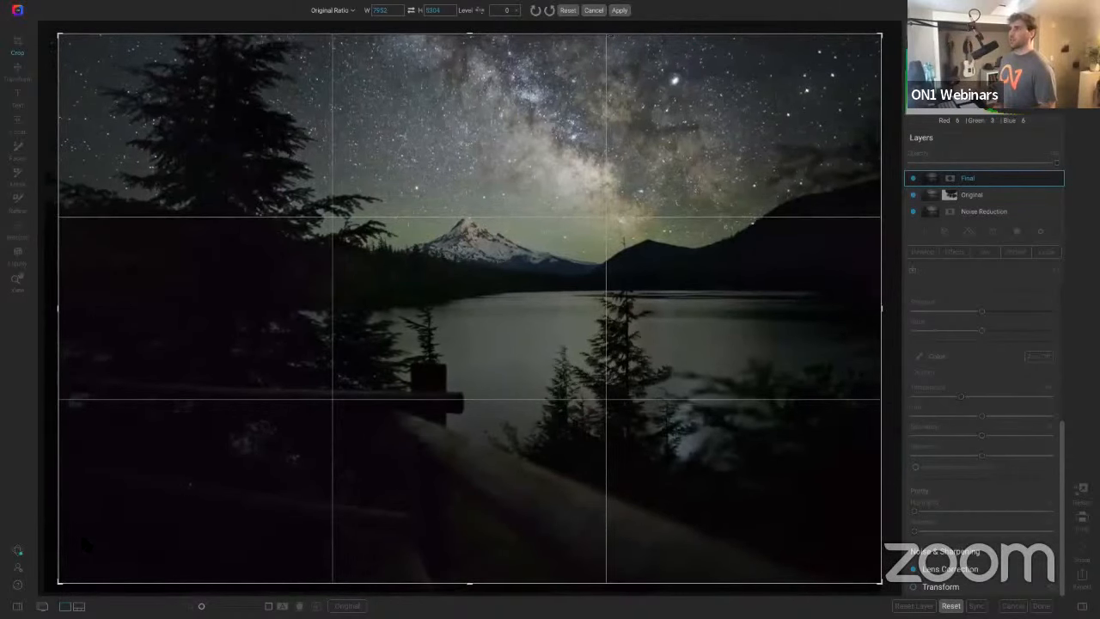
pyautogui.moveTo(58, 582); pyautogui.dragTo(123, 509)
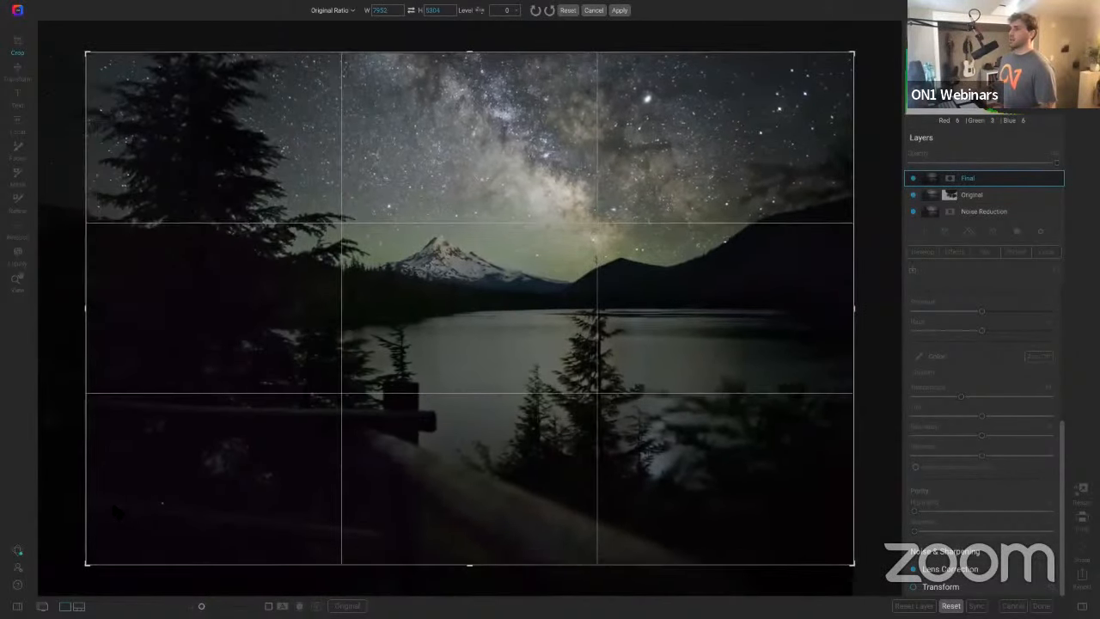
pyautogui.moveTo(172, 406); pyautogui.dragTo(196, 405)
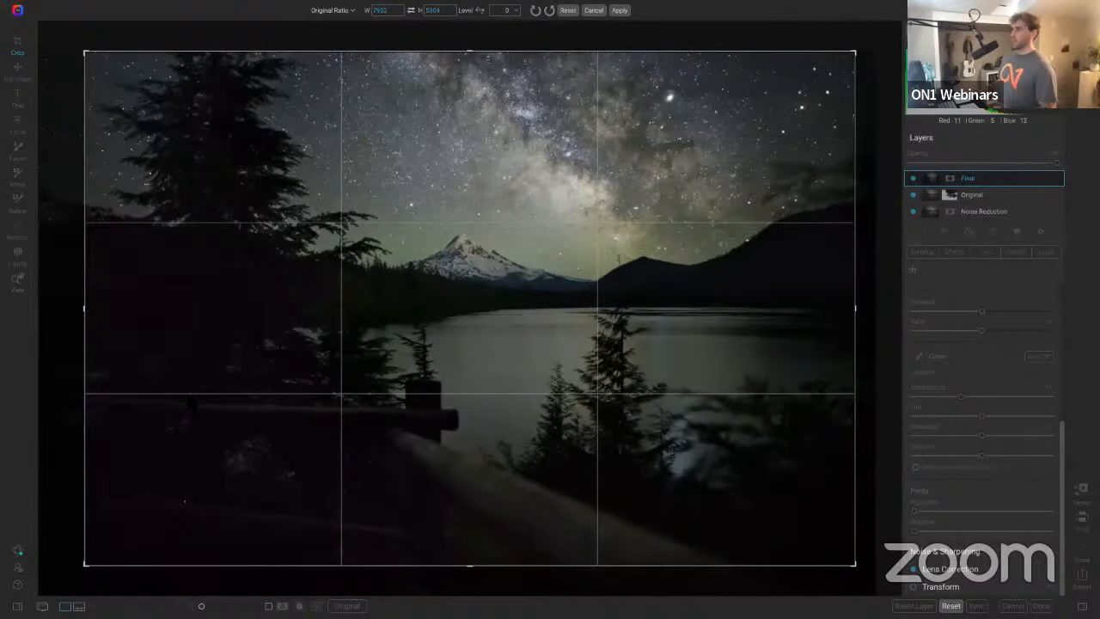
pyautogui.moveTo(193, 403); pyautogui.dragTo(193, 398)
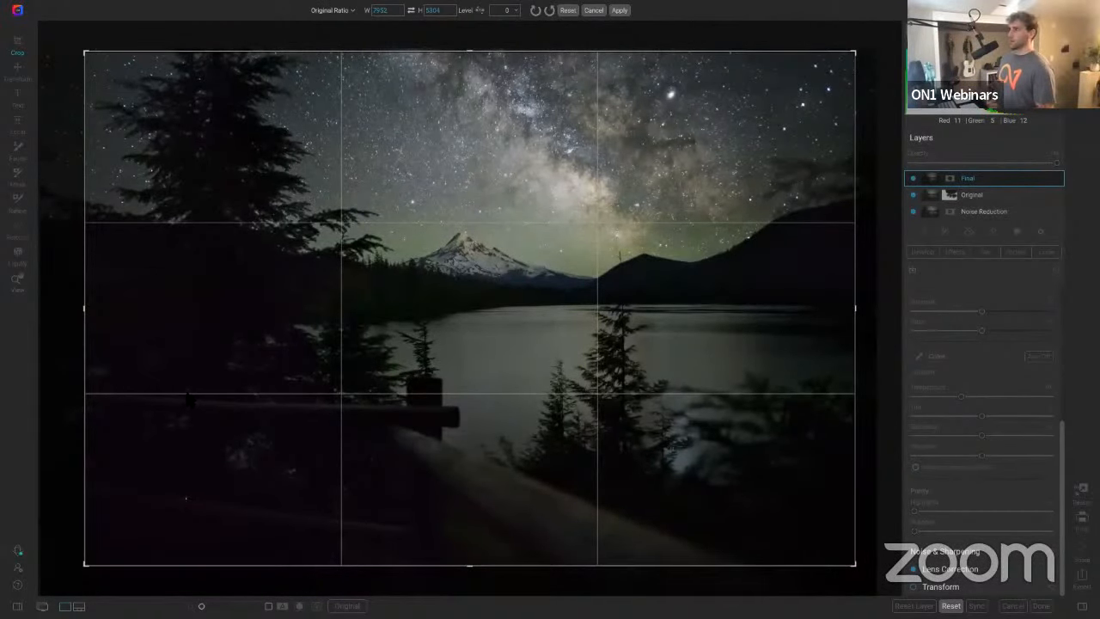
pyautogui.press('Return')
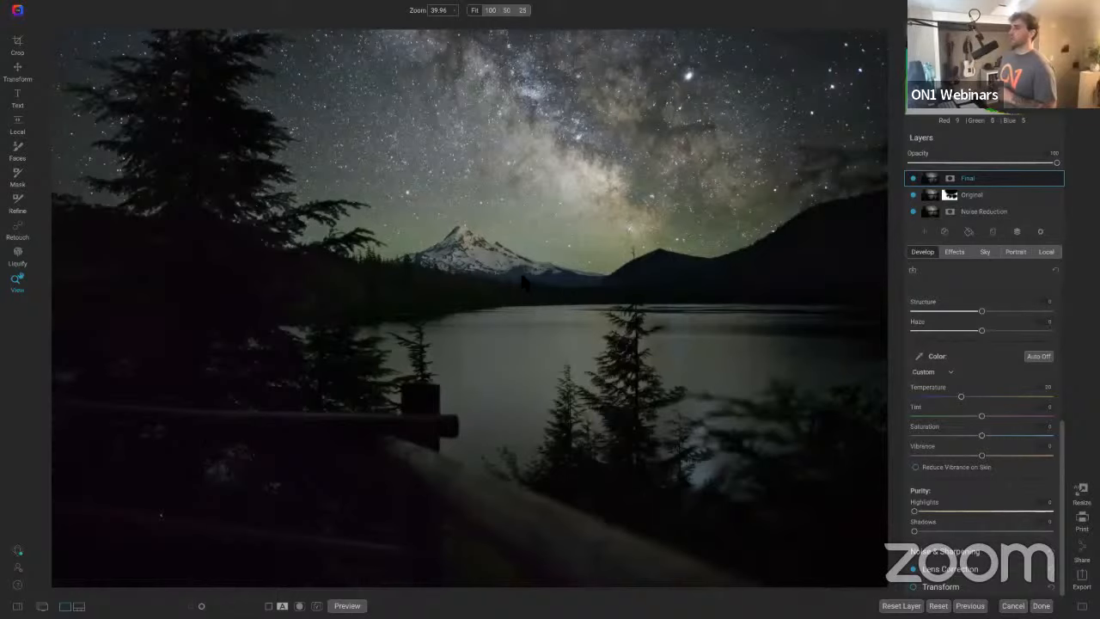
# Step: Zoom in on the lakeshore trees and water reflections to inspect detail, then return to fit view
pyautogui.click(699, 462)
pyautogui.click(690, 434)
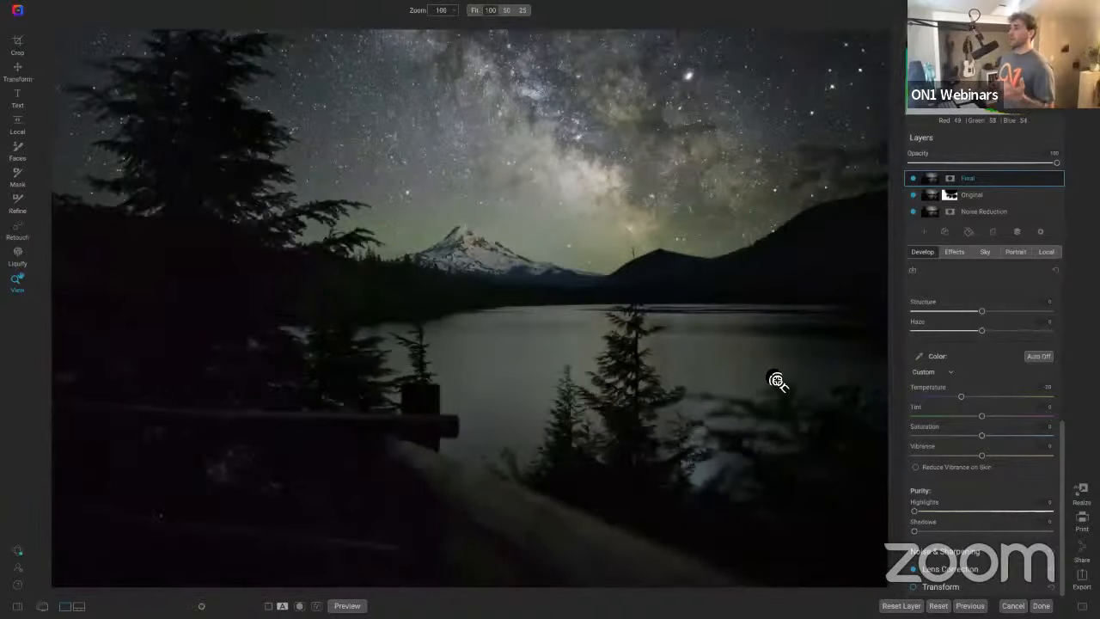
pyautogui.click(776, 381)
pyautogui.moveTo(781, 405); pyautogui.dragTo(646, 244)
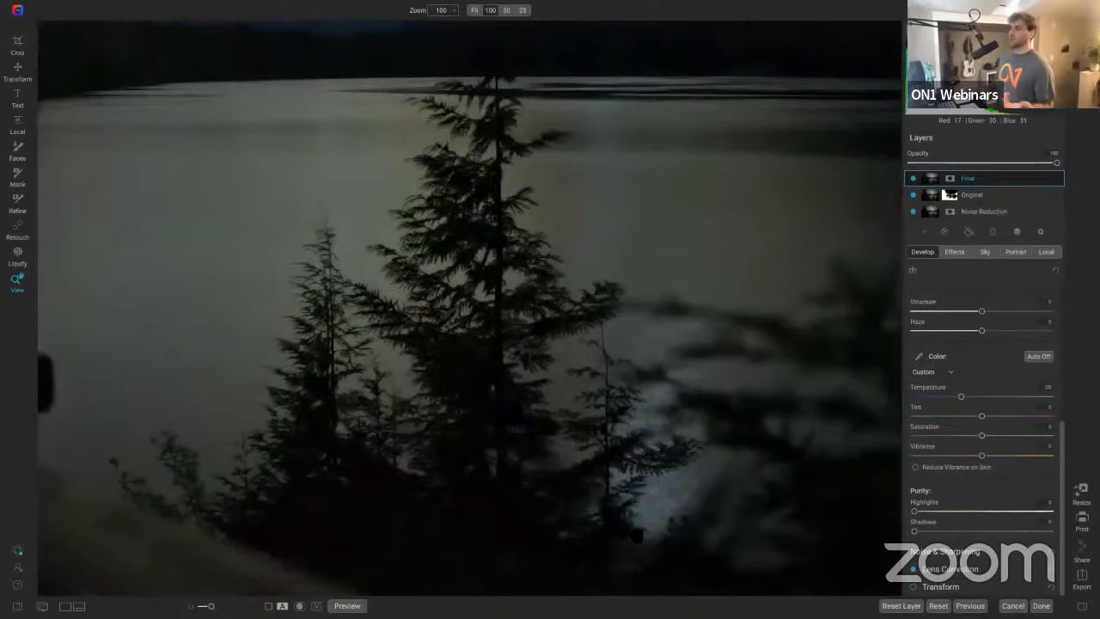
pyautogui.click(635, 535)
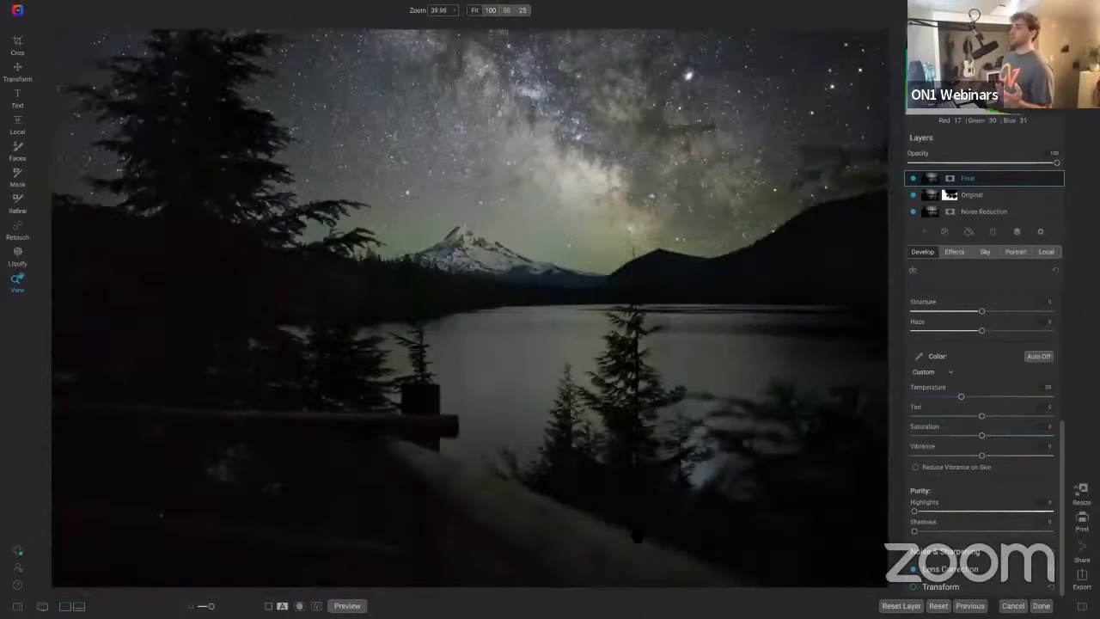
# Step: Add a local Darken adjustment, try painting it over the bright water reflection with a size 800 brush at lower opacity, then reset it
pyautogui.click(1046, 251)
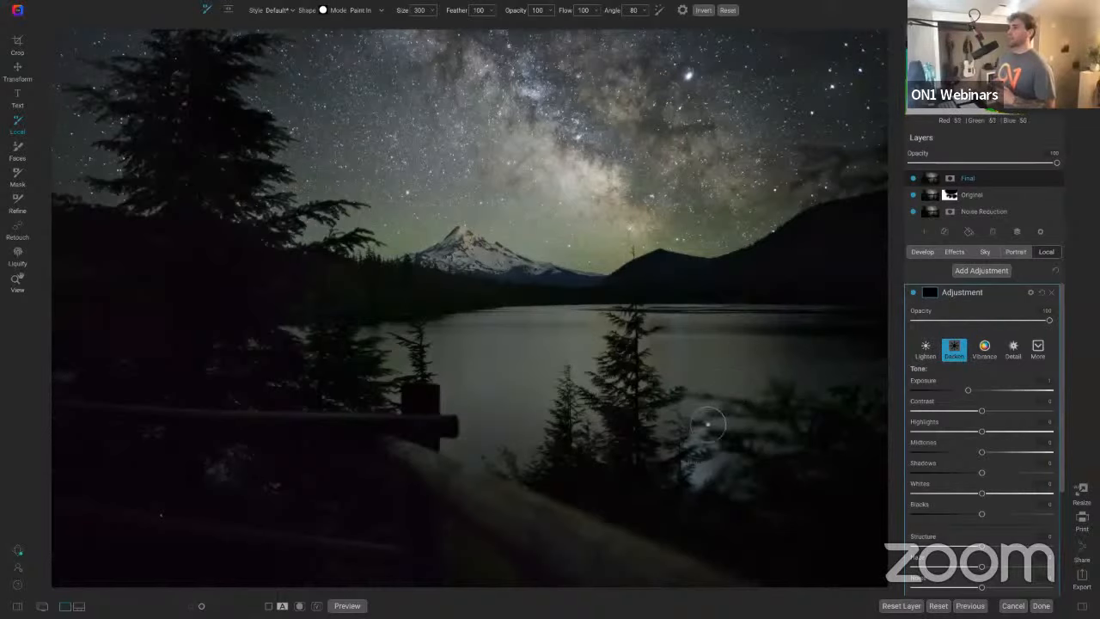
pyautogui.press(']')
pyautogui.press(']')
pyautogui.press(']')
pyautogui.press(']')
pyautogui.press(']')
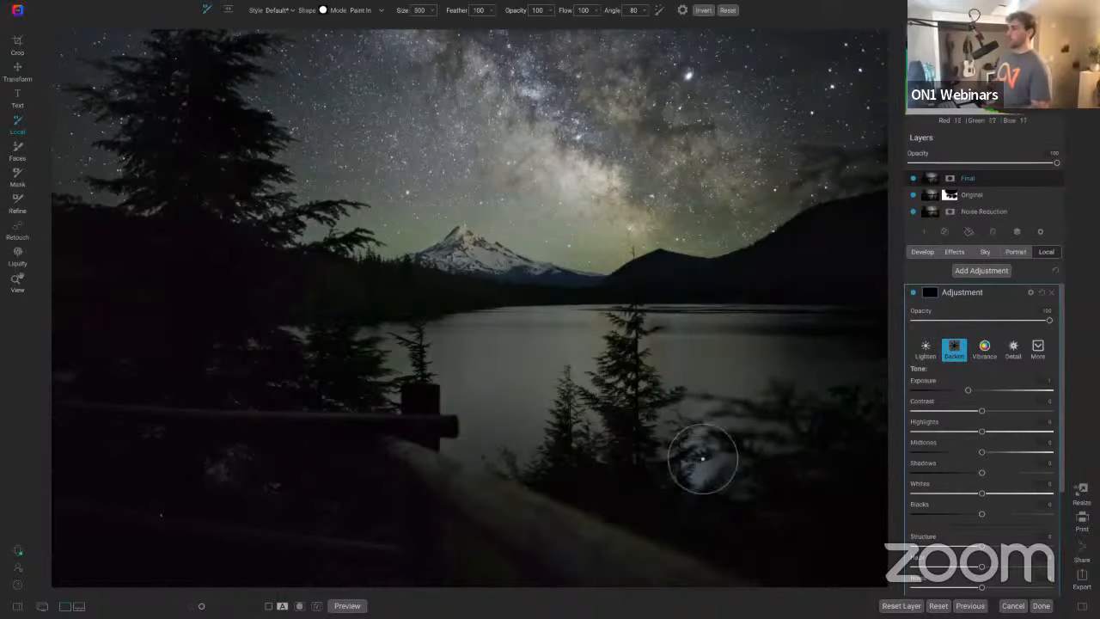
pyautogui.click(700, 464)
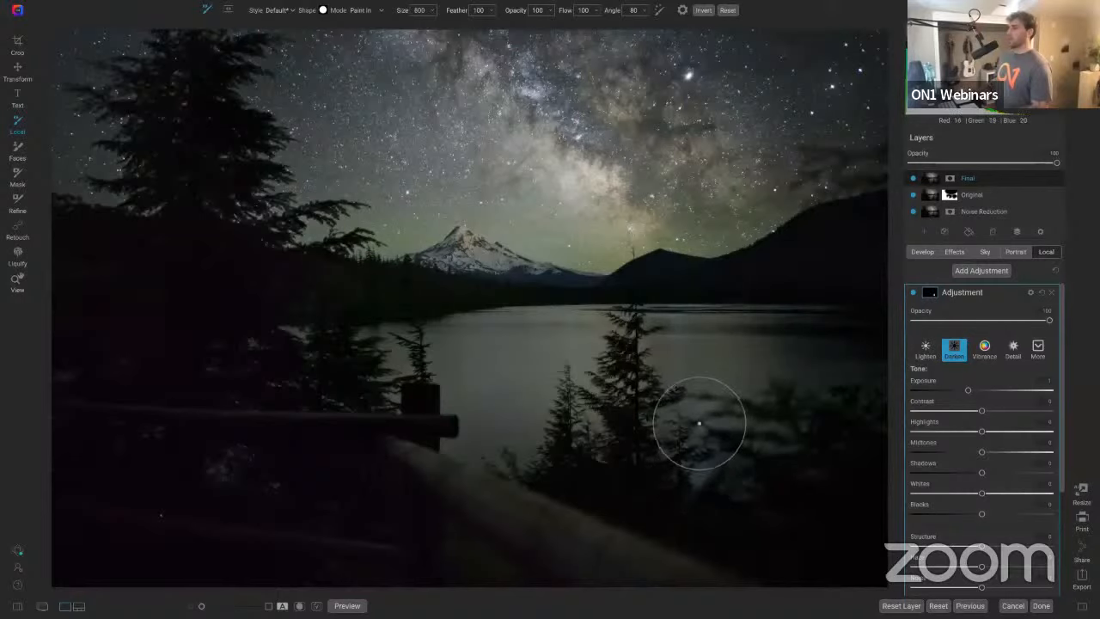
pyautogui.moveTo(698, 423); pyautogui.dragTo(688, 471)
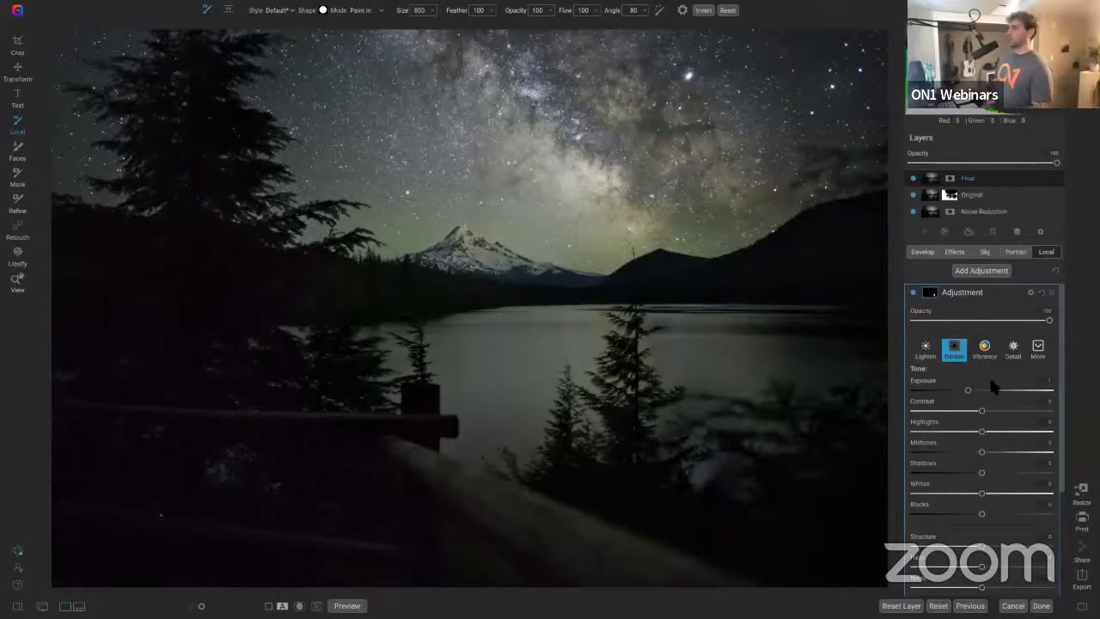
pyautogui.moveTo(1048, 320); pyautogui.dragTo(988, 320)
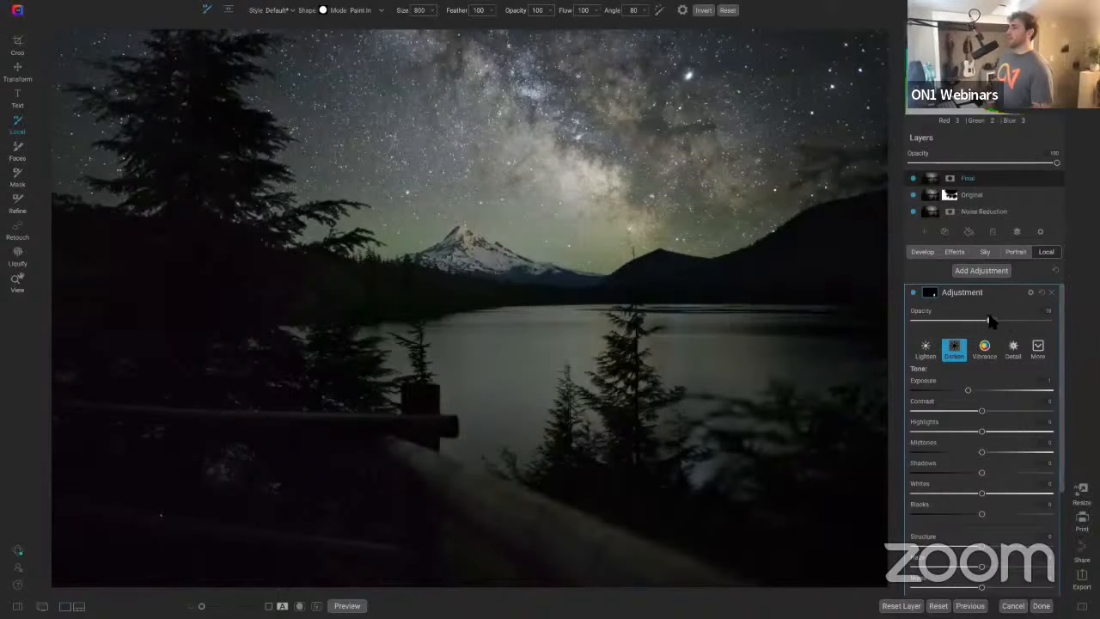
pyautogui.click(1032, 320)
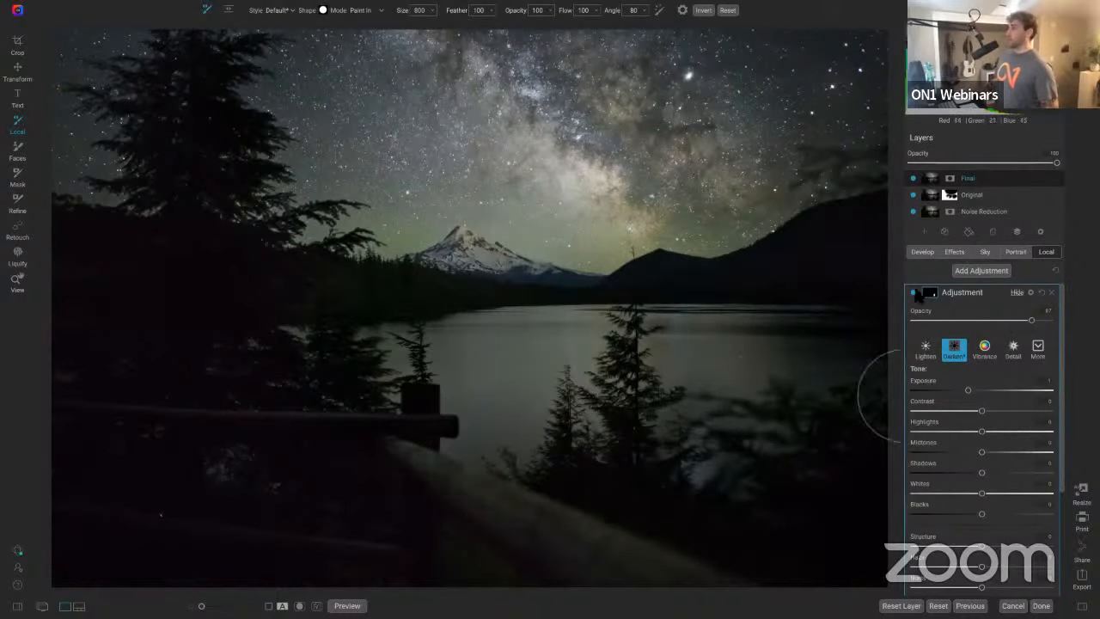
pyautogui.click(1041, 293)
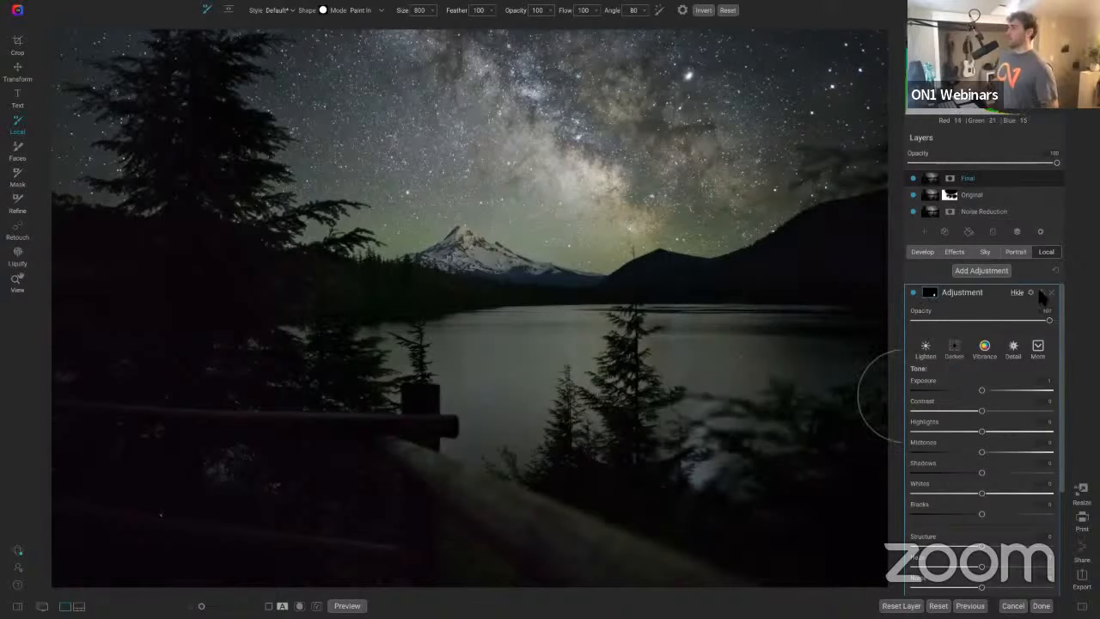
# Step: Reduce the brush size to 300, reapply the Darken preset, and paint over the bright reflection near the shore
pyautogui.click(932, 293)
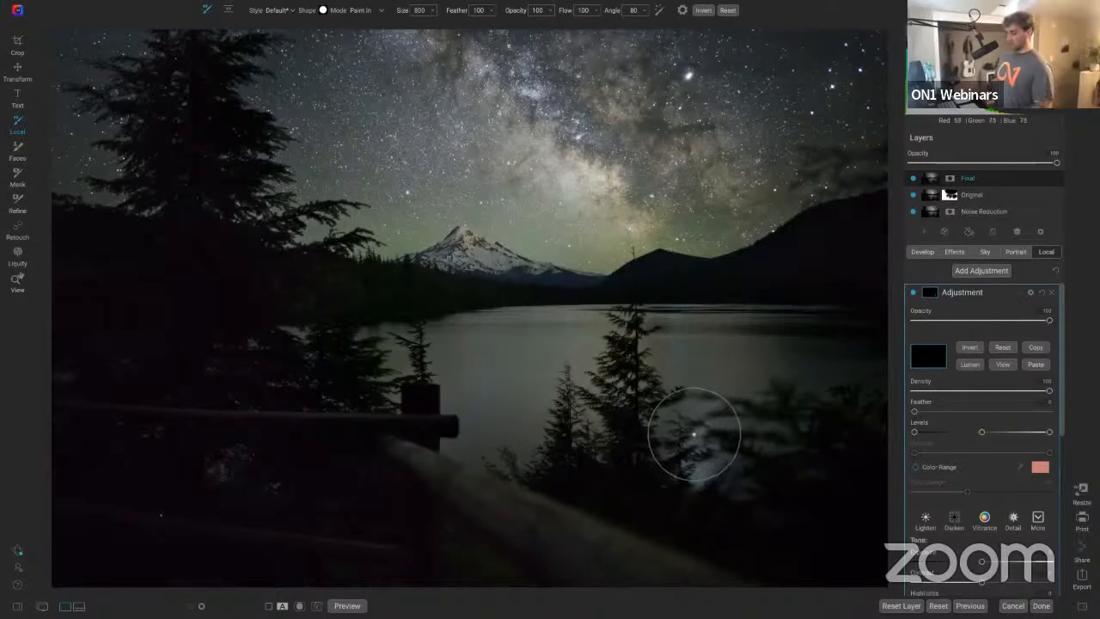
pyautogui.press('[')
pyautogui.press('[')
pyautogui.press('[')
pyautogui.press('[')
pyautogui.press('[')
pyautogui.press('[')
pyautogui.press('[')
pyautogui.press('[')
pyautogui.press('[')
pyautogui.press('[')
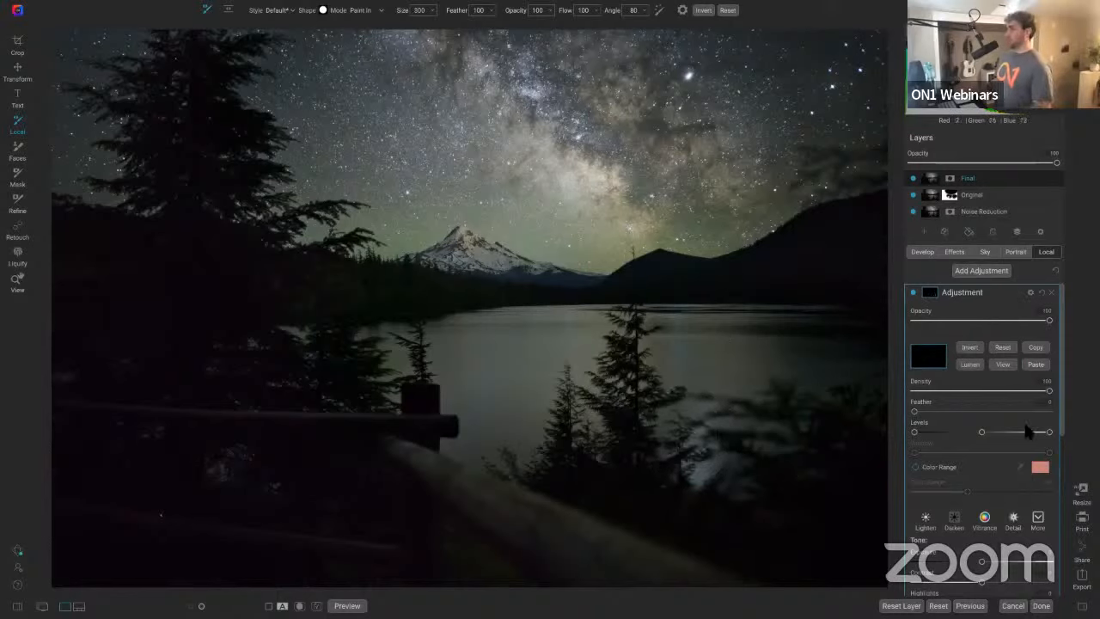
pyautogui.click(954, 519)
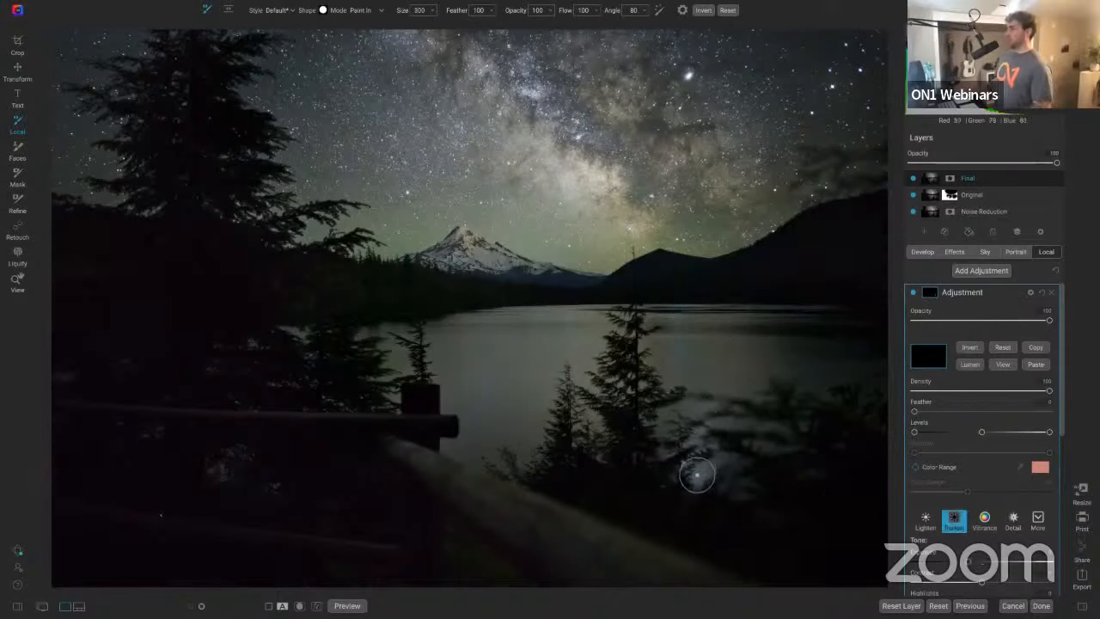
pyautogui.moveTo(697, 476)
pyautogui.mouseDown()
pyautogui.moveTo(697, 438)
pyautogui.moveTo(705, 468)
pyautogui.moveTo(687, 478)
pyautogui.moveTo(685, 464)
pyautogui.moveTo(697, 442)
pyautogui.mouseUp()
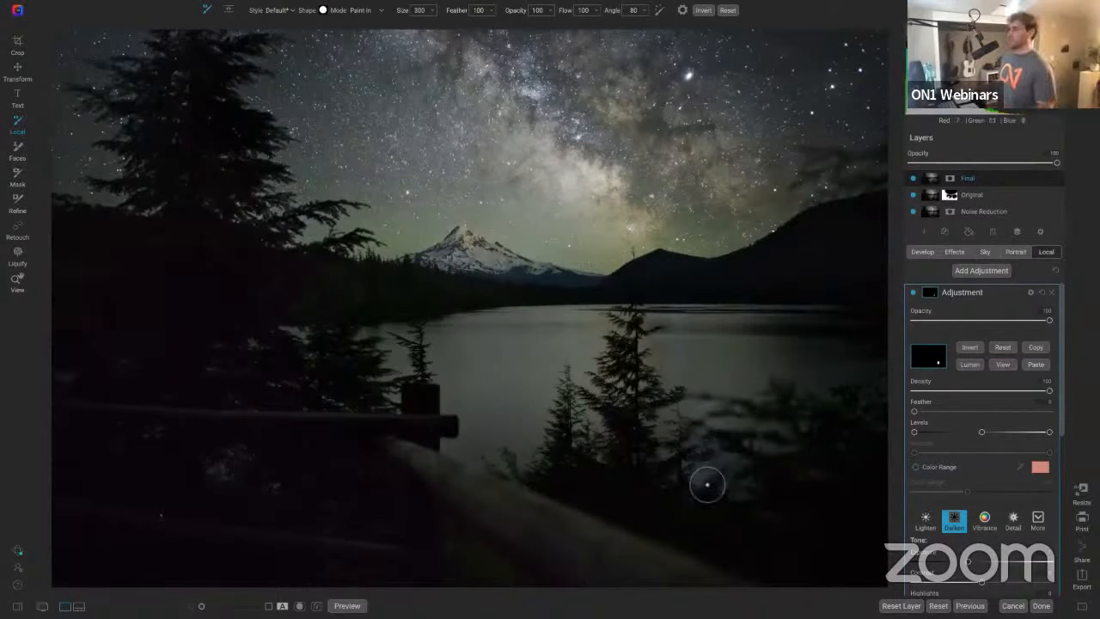
# Step: Toggle the local adjustment's visibility to compare the darkened reflection
pyautogui.click(914, 293)
pyautogui.click(913, 293)
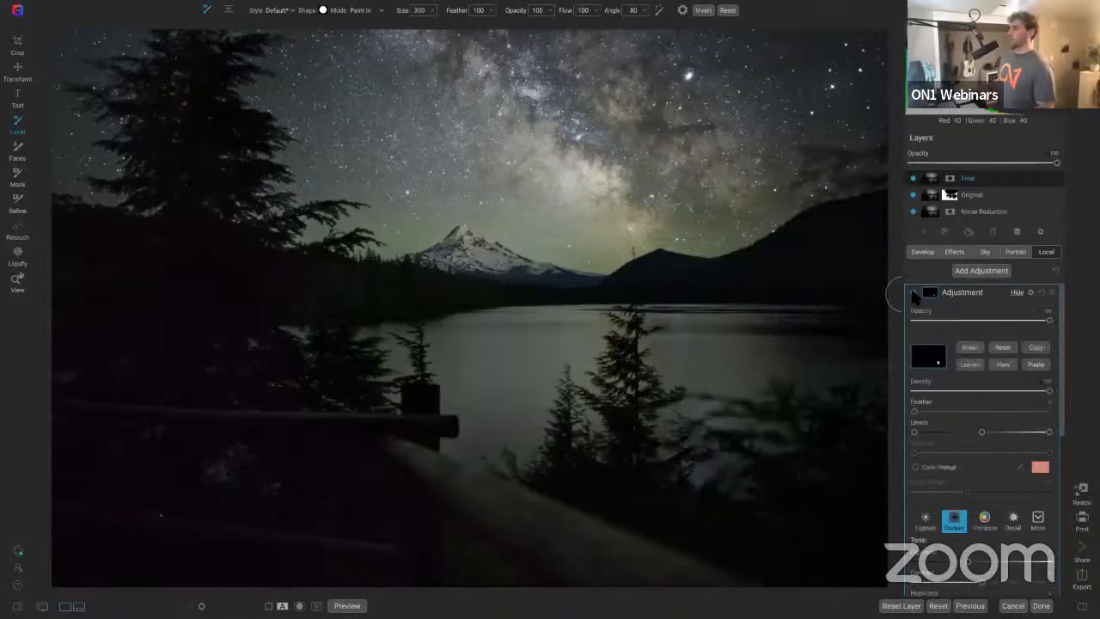
pyautogui.click(914, 293)
pyautogui.click(913, 293)
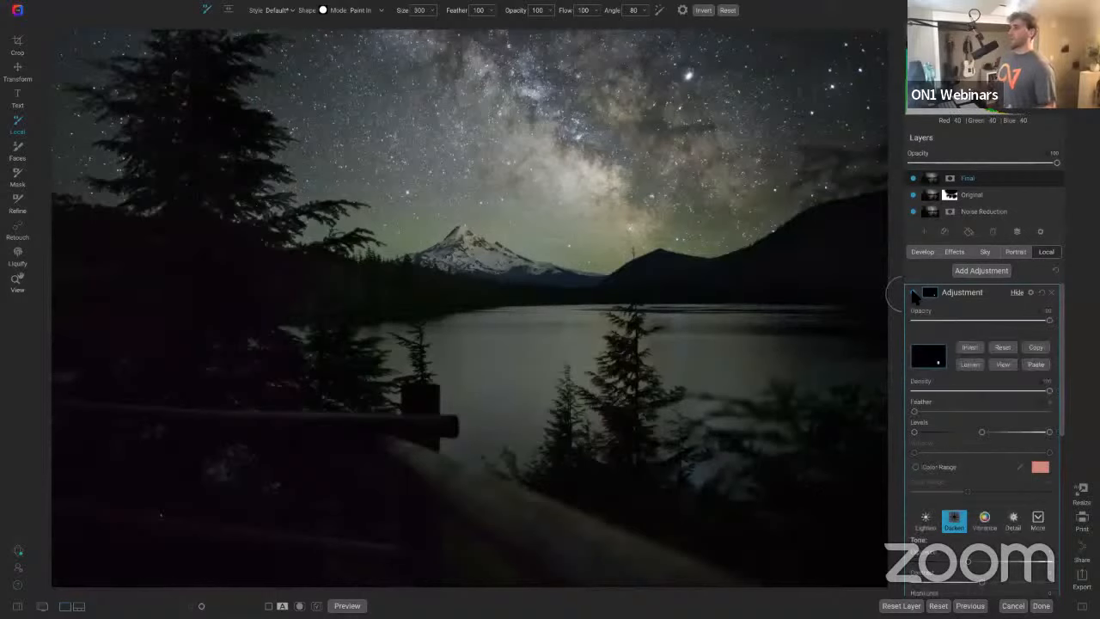
pyautogui.click(913, 293)
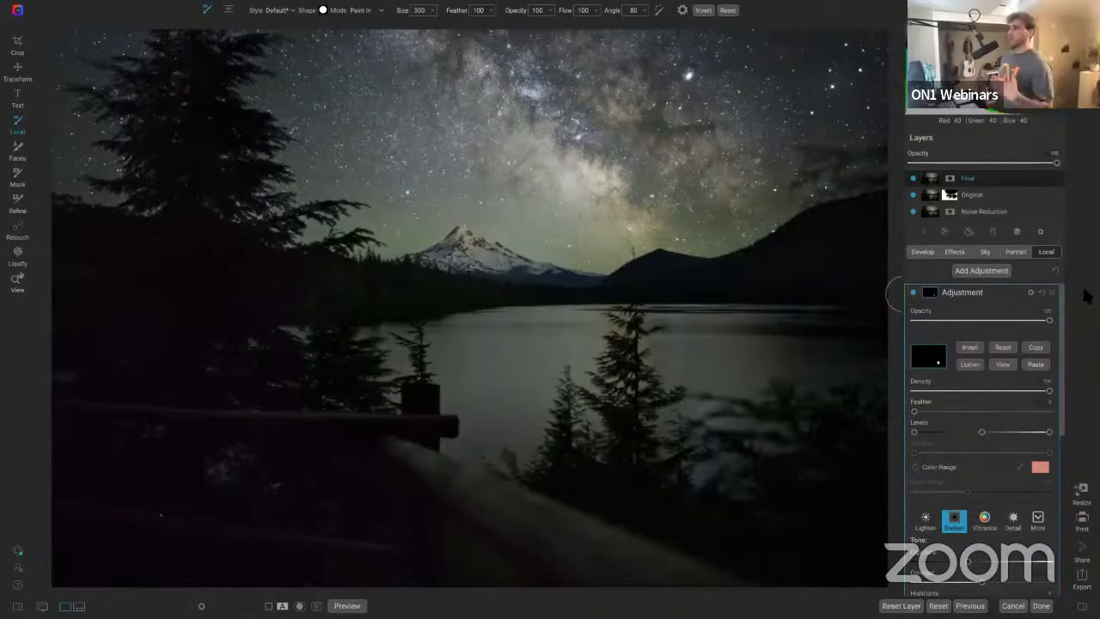
# Step: Select the Noise Reduction layer and toggle the Final layer's visibility to compare
pyautogui.click(1000, 217)
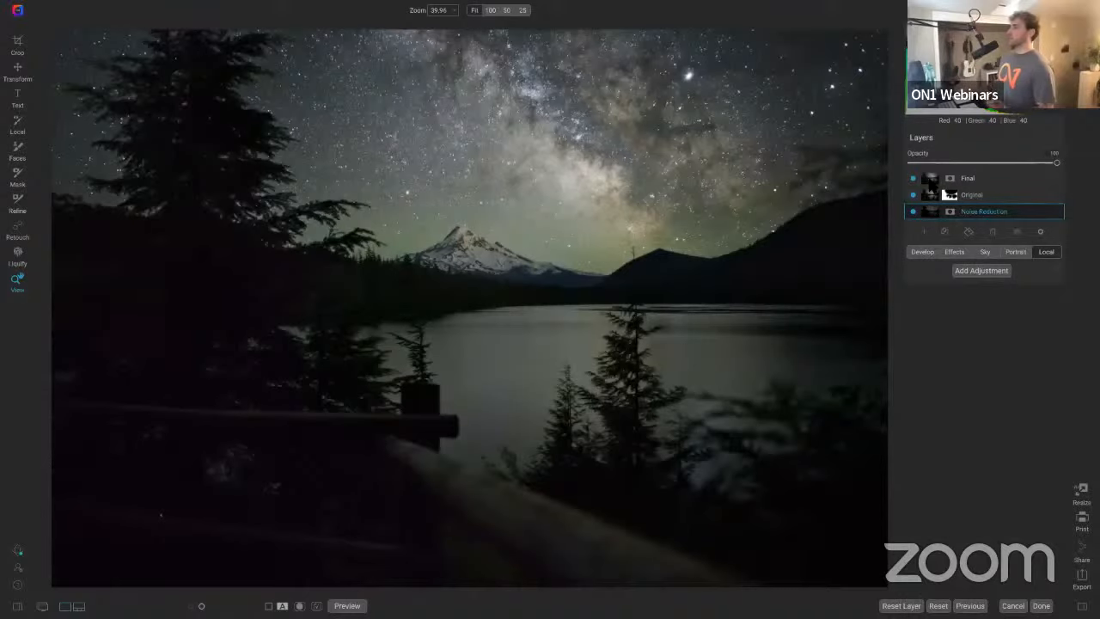
pyautogui.click(912, 178)
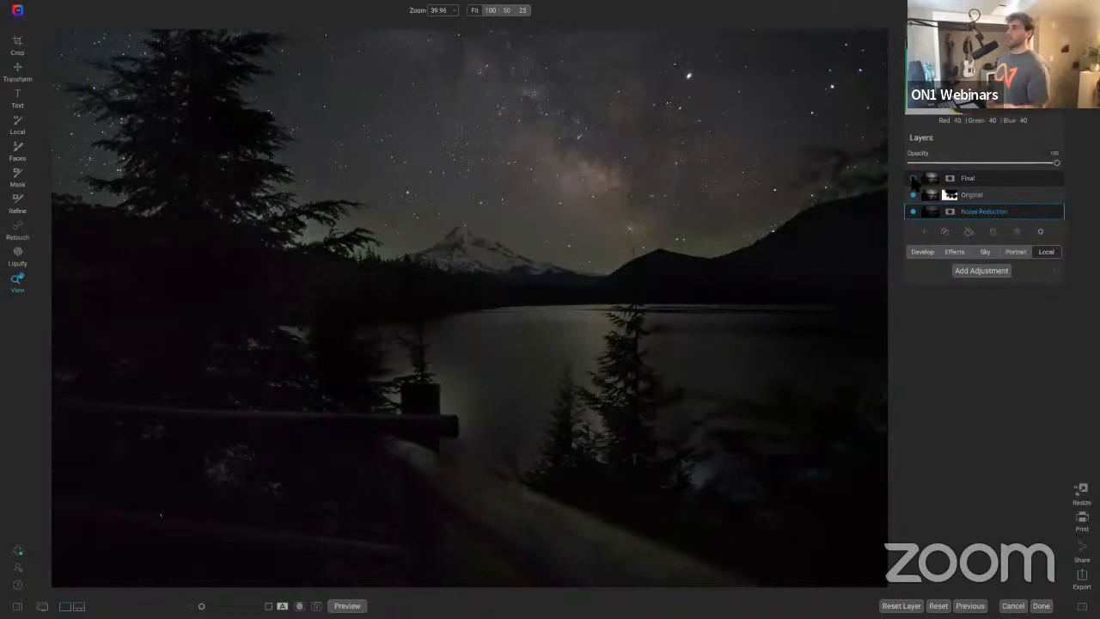
pyautogui.click(912, 178)
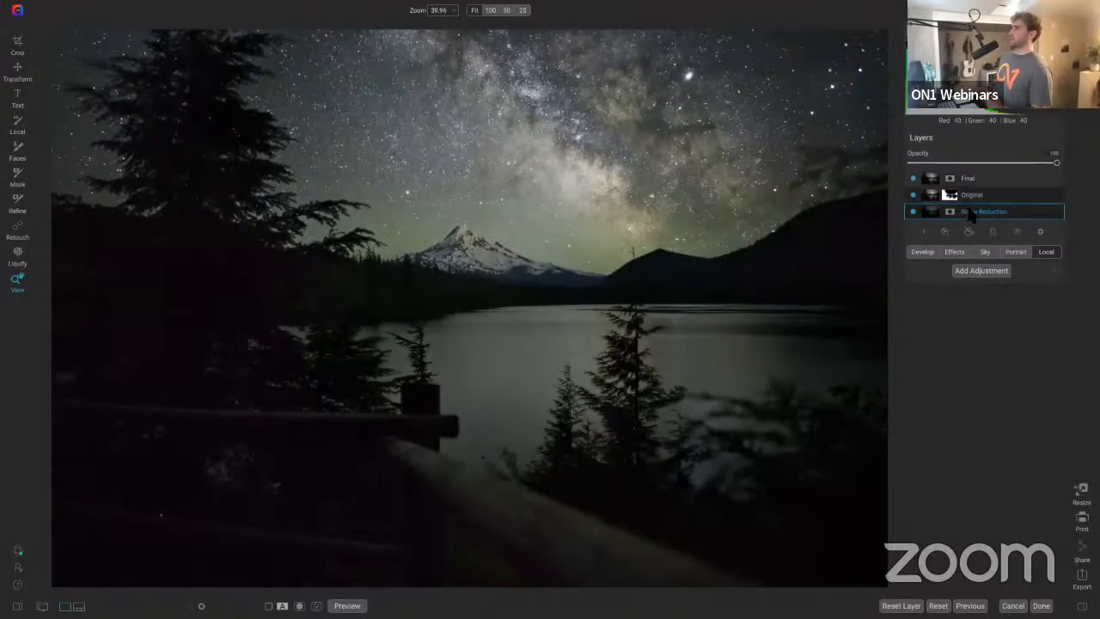
# Step: Reset the Noise Reduction layer's properties
pyautogui.click(923, 252)
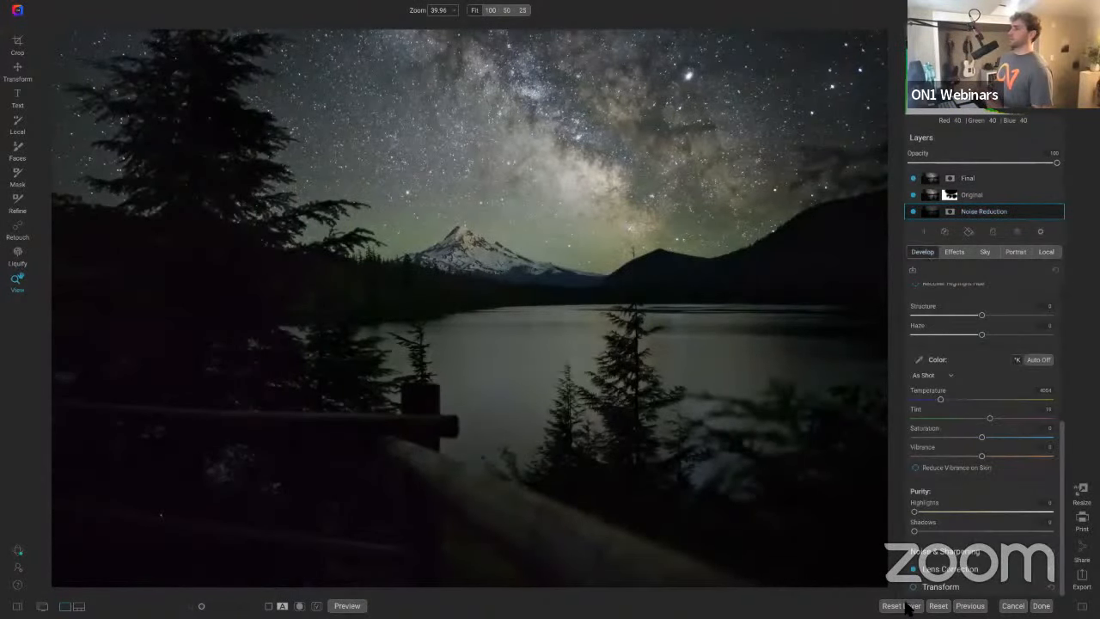
pyautogui.scroll(5, 998, 473)
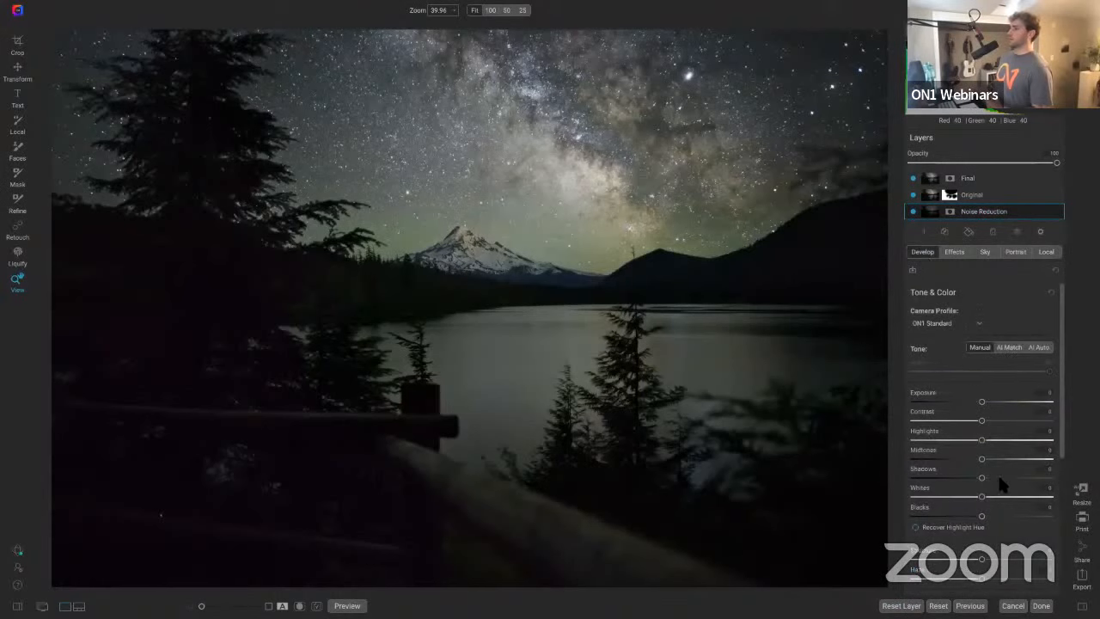
pyautogui.rightClick(980, 212)
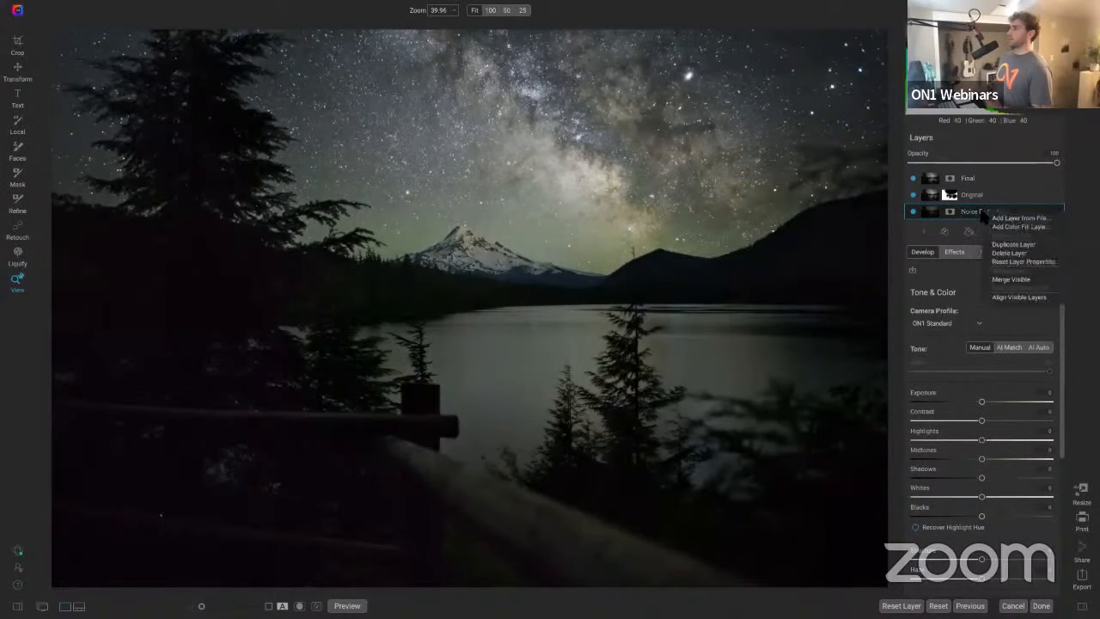
pyautogui.click(1012, 261)
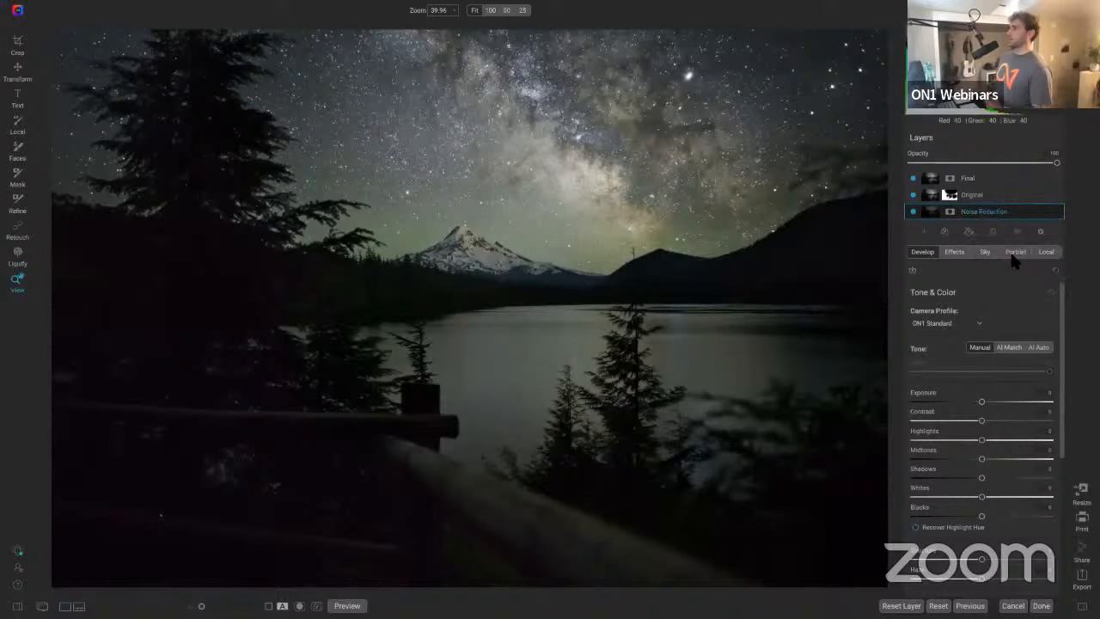
# Step: Toggle the Final and Original layers' visibility to compare the edited and unedited versions
pyautogui.click(914, 178)
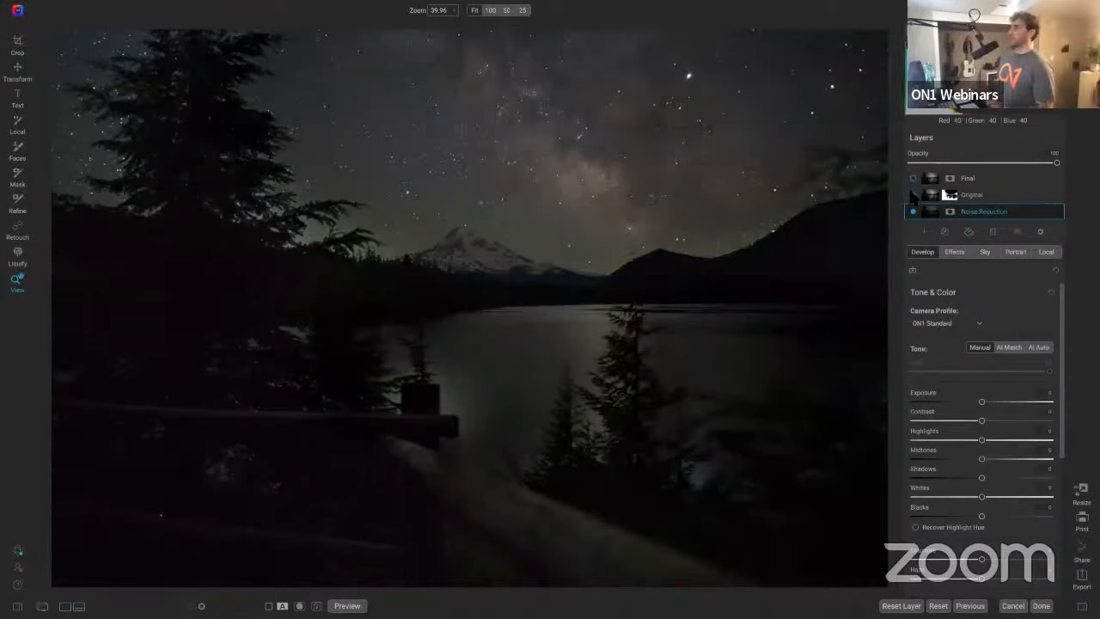
pyautogui.click(913, 194)
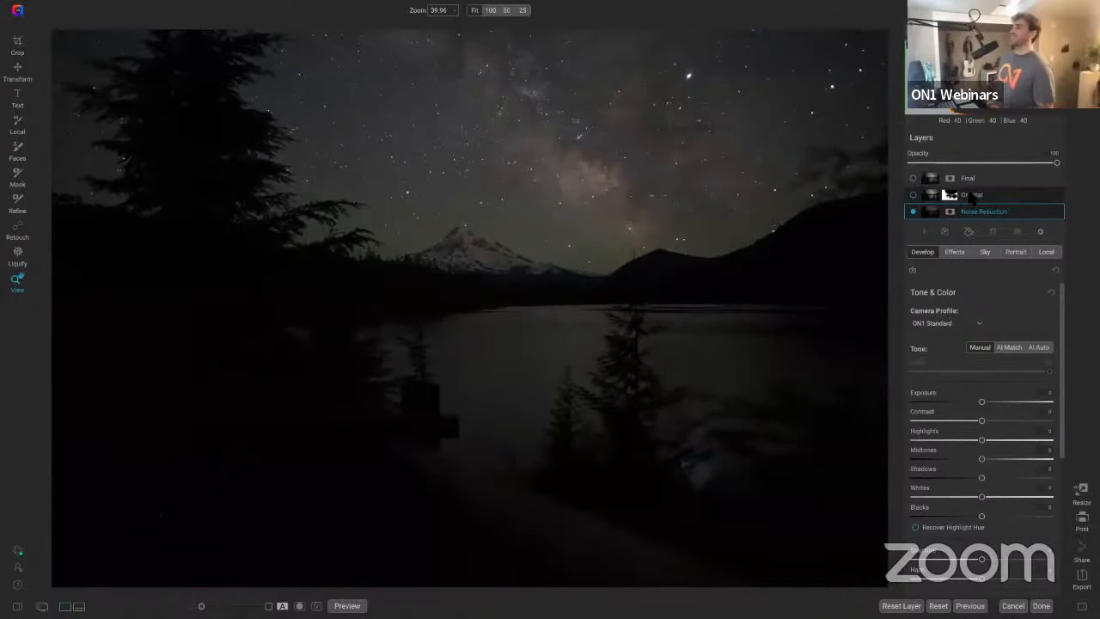
pyautogui.click(914, 178)
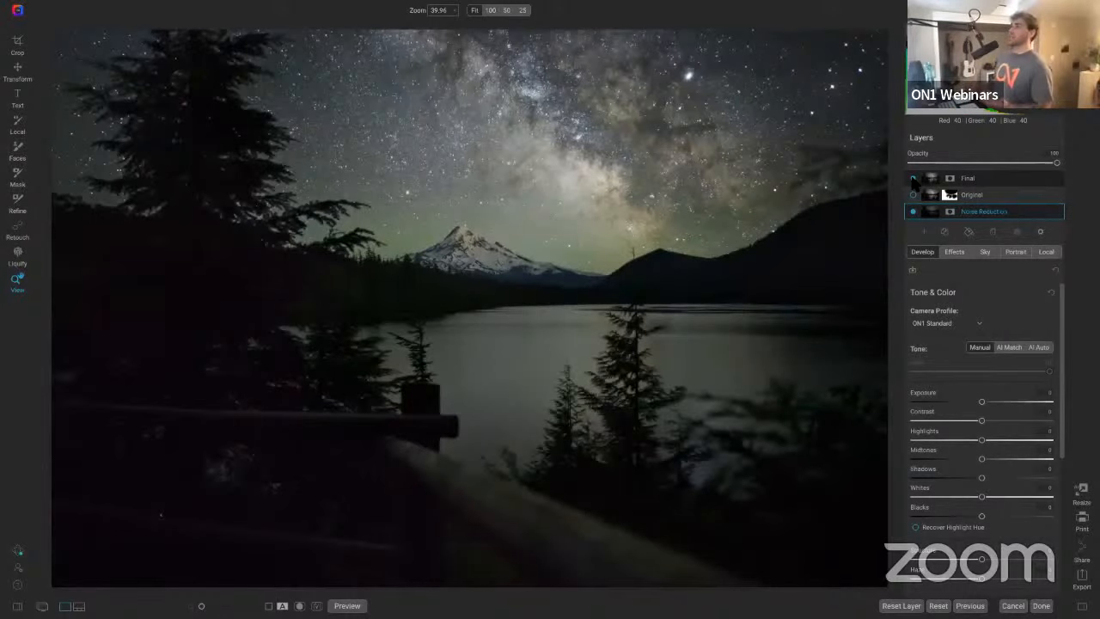
pyautogui.click(913, 177)
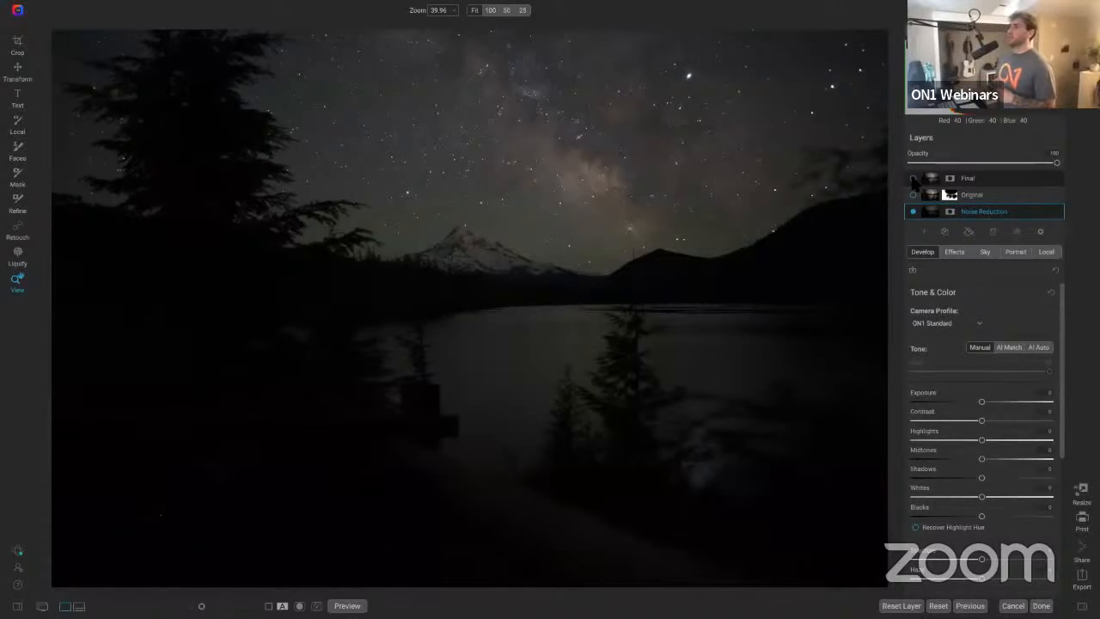
pyautogui.click(914, 179)
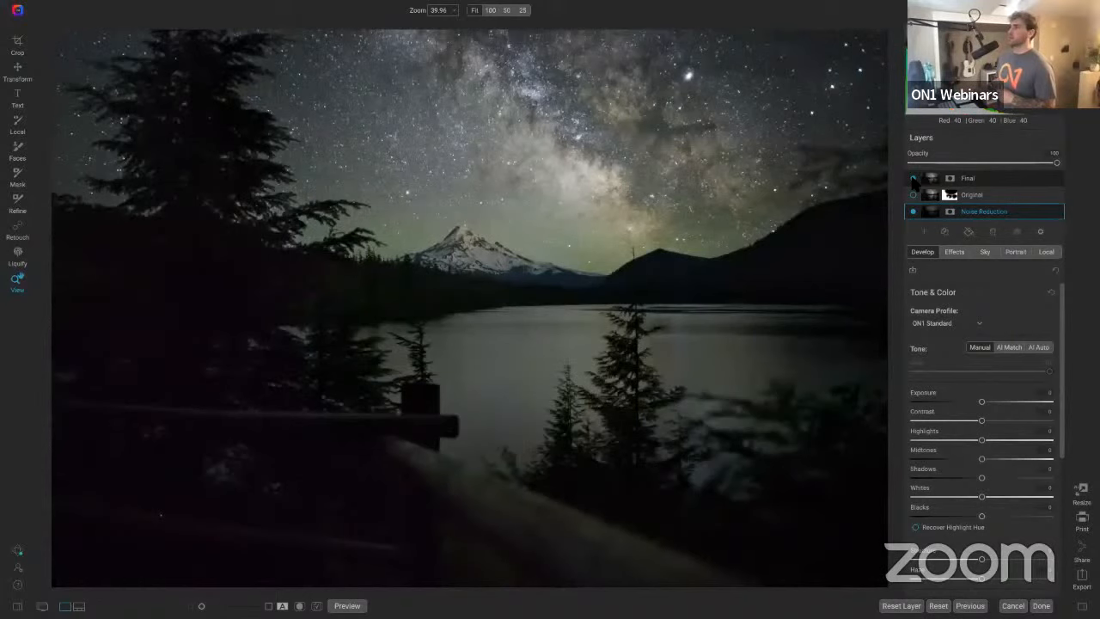
pyautogui.click(913, 179)
pyautogui.click(913, 178)
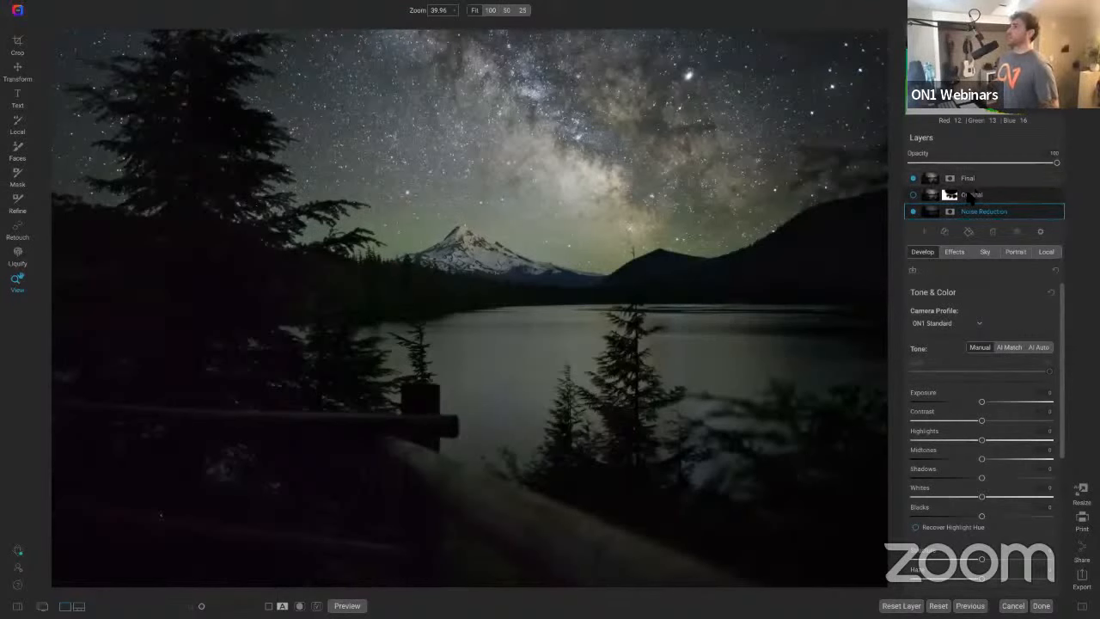
pyautogui.click(914, 197)
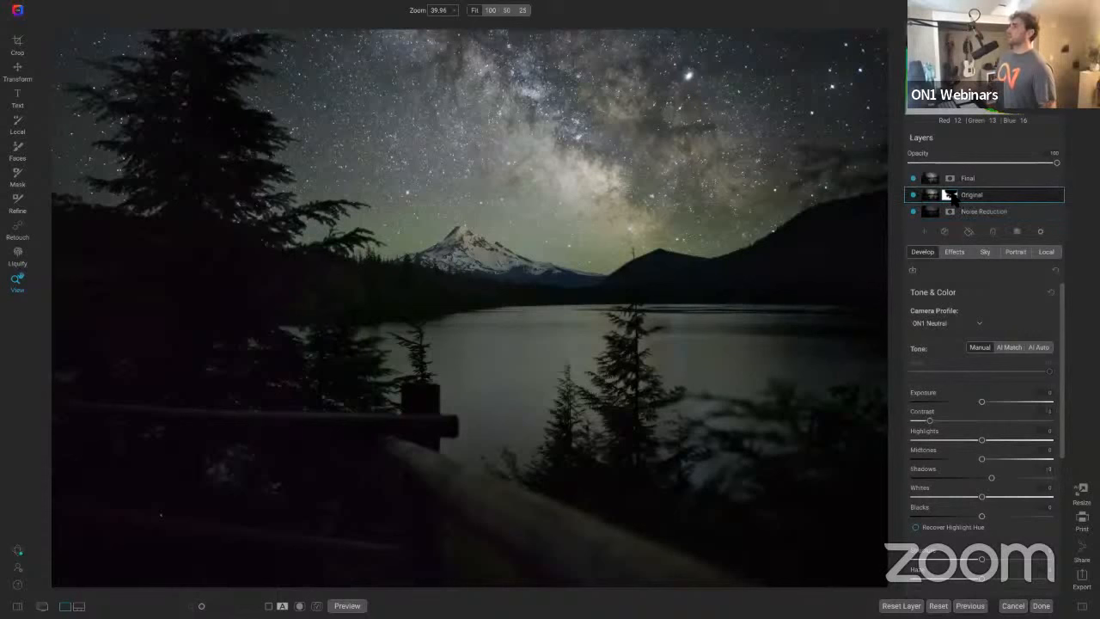
# Step: Select the Original layer and hide the Final layer
pyautogui.click(952, 195)
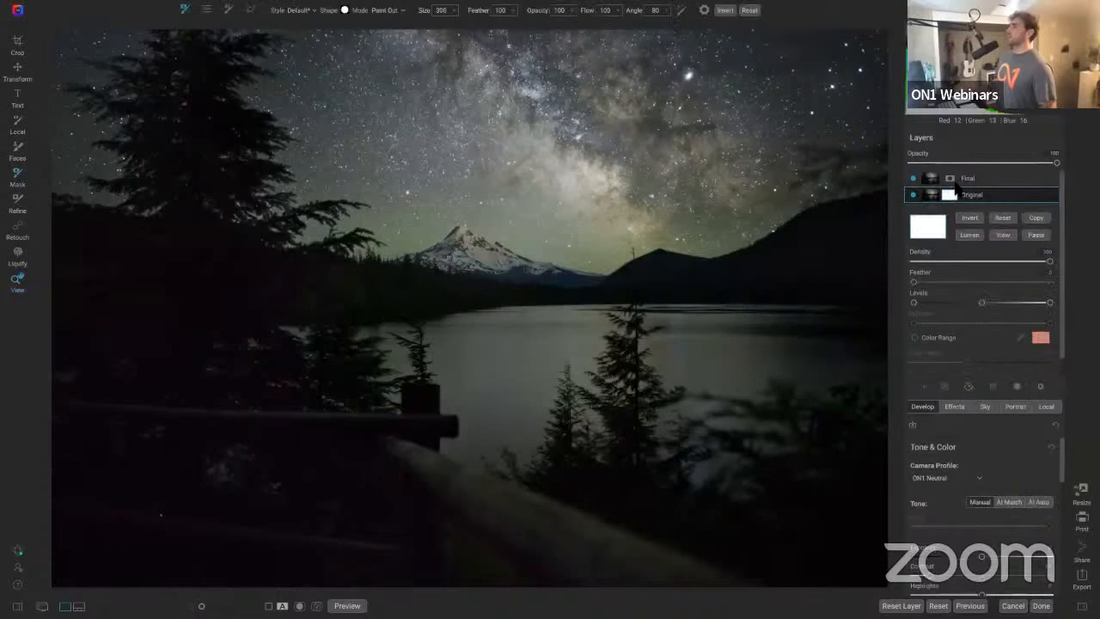
pyautogui.click(913, 178)
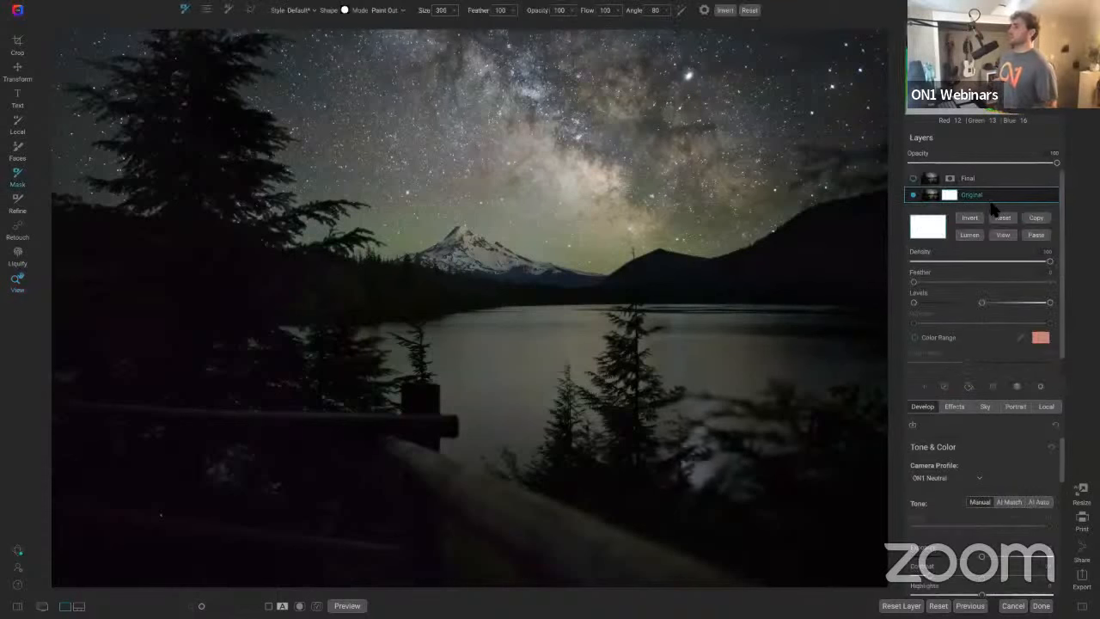
# Step: Reset the Original layer's Contrast setting and undo the reset
pyautogui.scroll(-5, 975, 467)
pyautogui.scroll(-4, 976, 467)
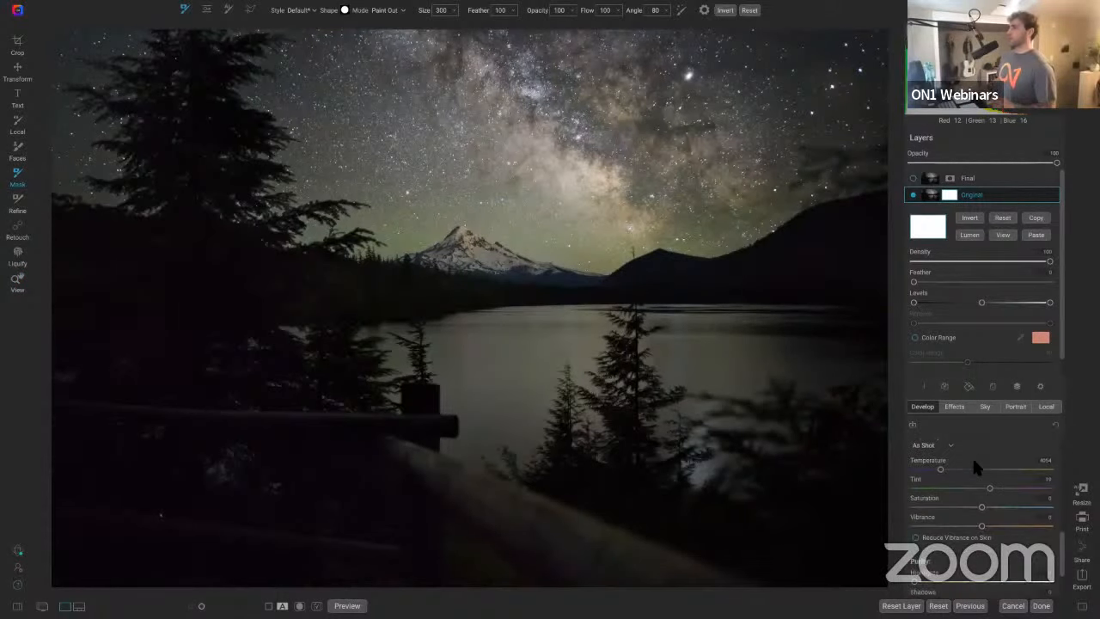
pyautogui.scroll(4, 957, 440)
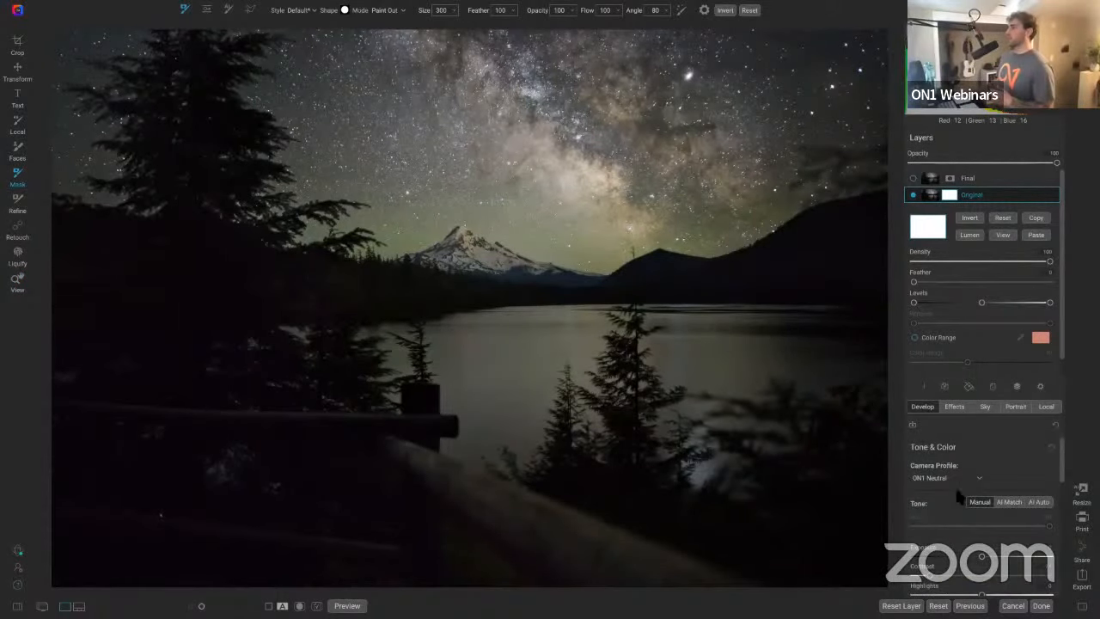
pyautogui.scroll(-1, 957, 491)
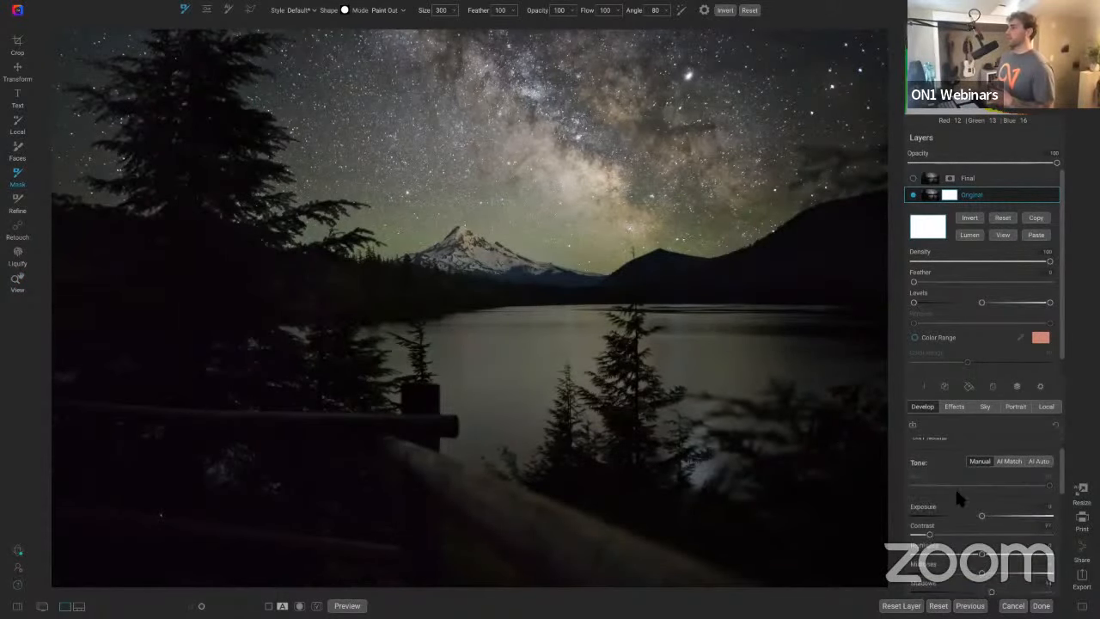
pyautogui.doubleClick(928, 529)
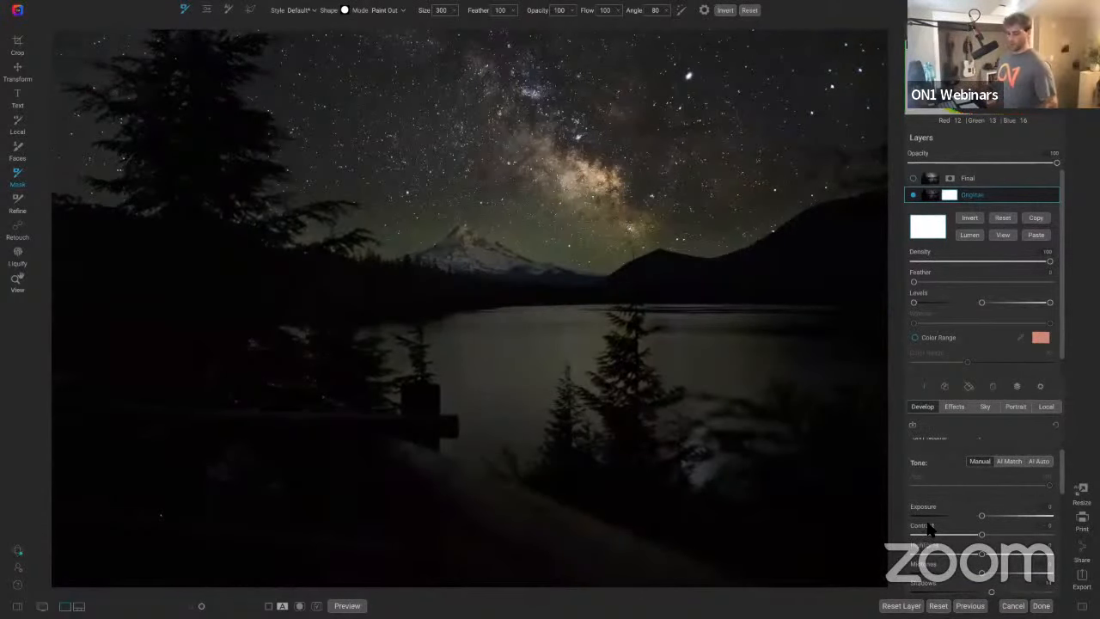
pyautogui.press('super+z')
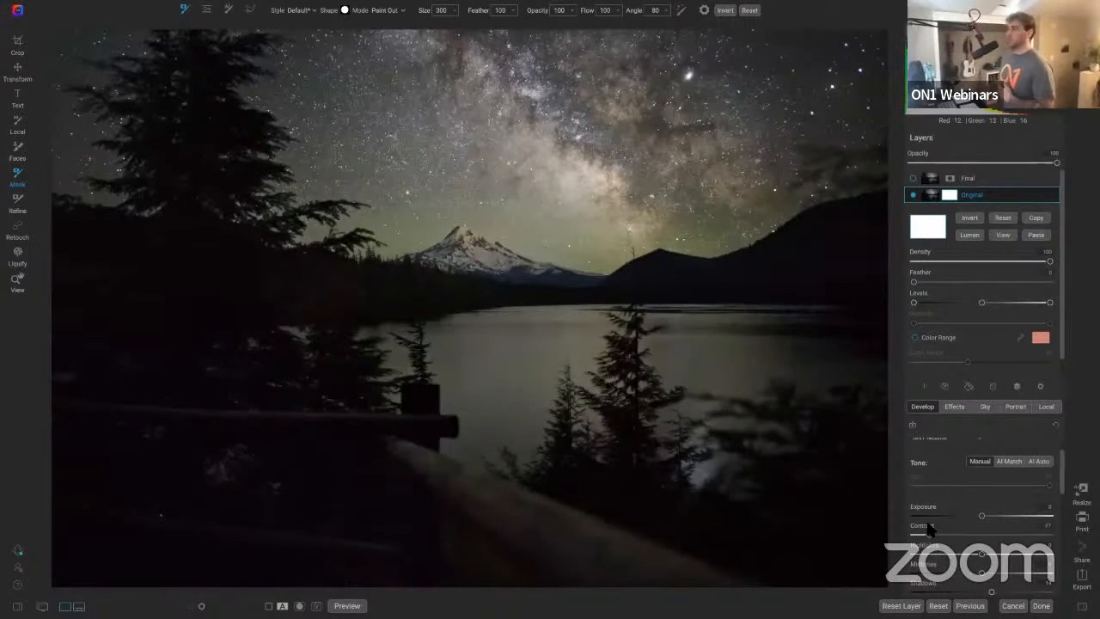
# Step: Open the Original layer's effect filters and toggle the Curves and Color Enhancer filters to compare
pyautogui.click(955, 406)
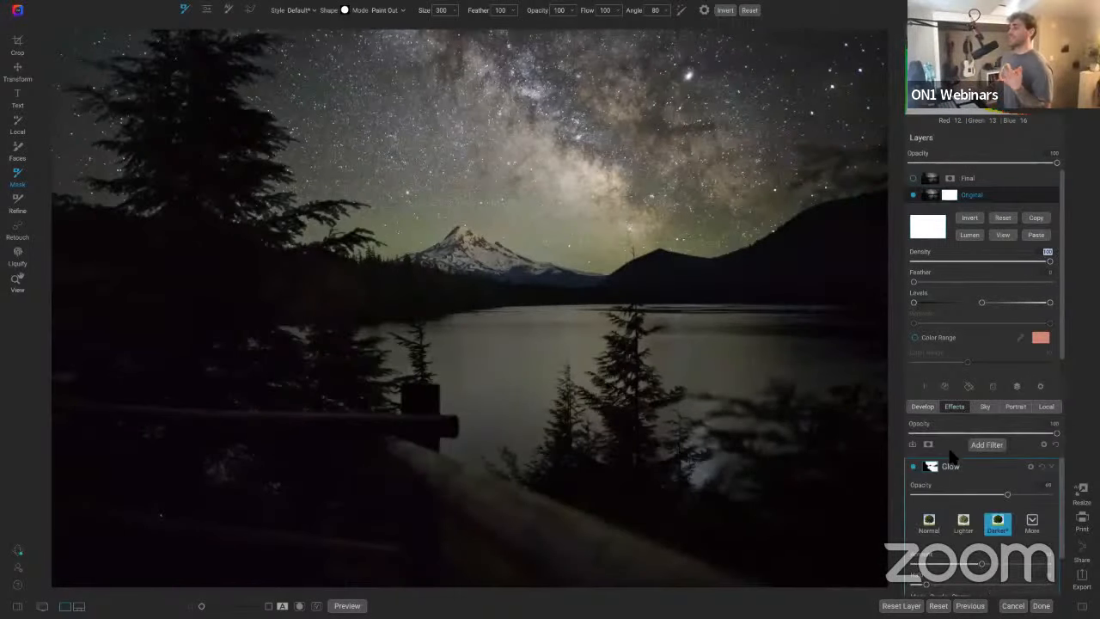
pyautogui.scroll(-3, 950, 464)
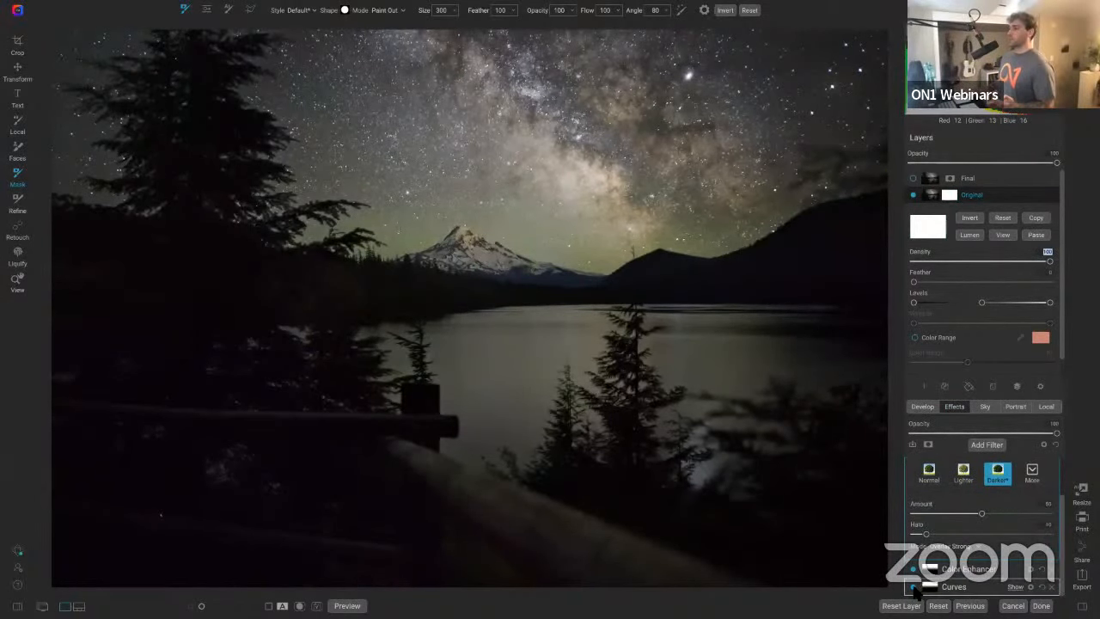
pyautogui.click(913, 587)
pyautogui.click(914, 587)
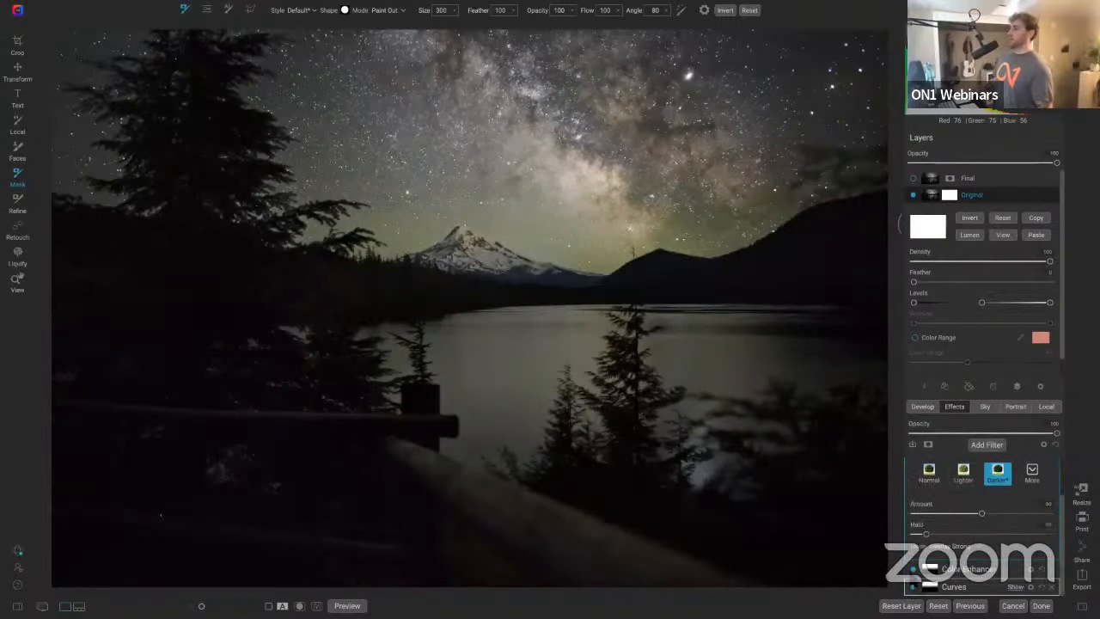
pyautogui.click(913, 569)
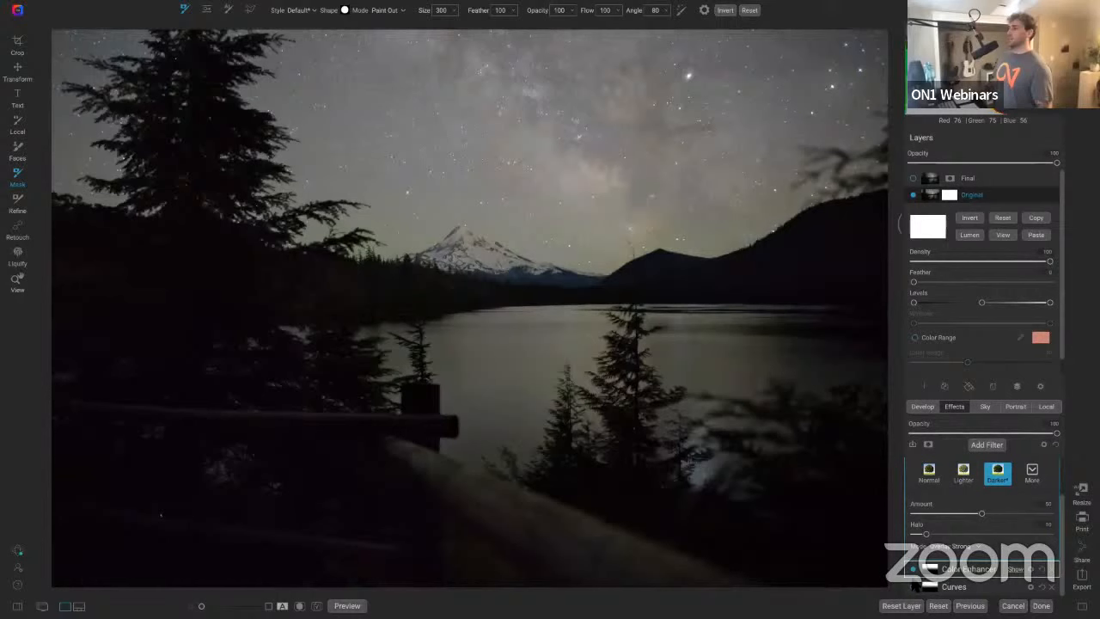
pyautogui.click(913, 587)
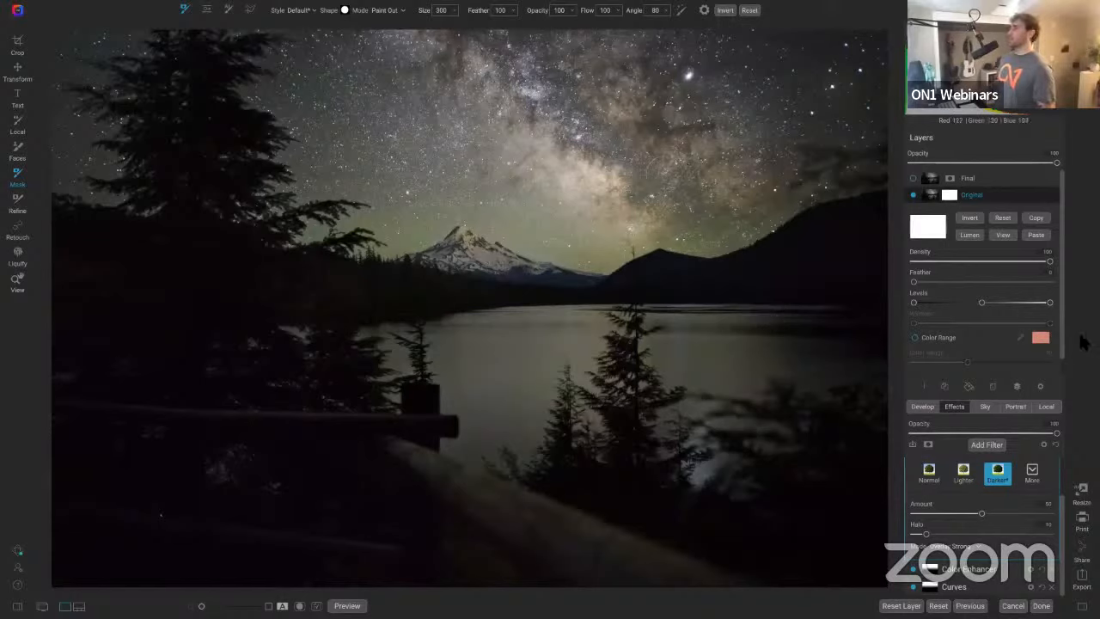
# Step: Add a Black & White filter to the Original layer and apply Mask Sky to it
pyautogui.press('z')
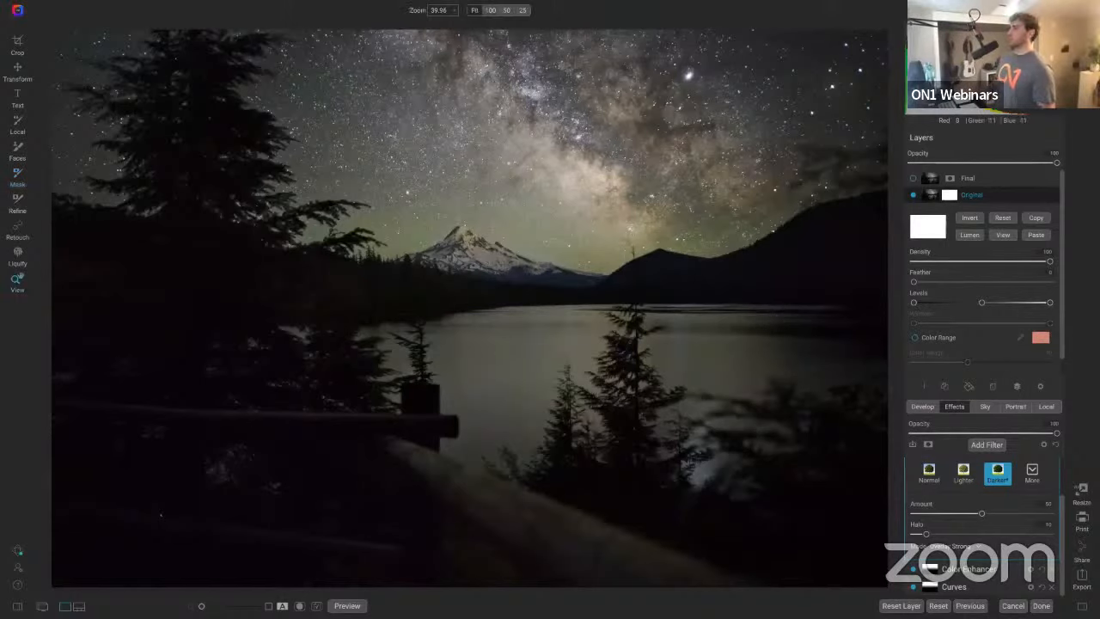
pyautogui.scroll(2, 987, 499)
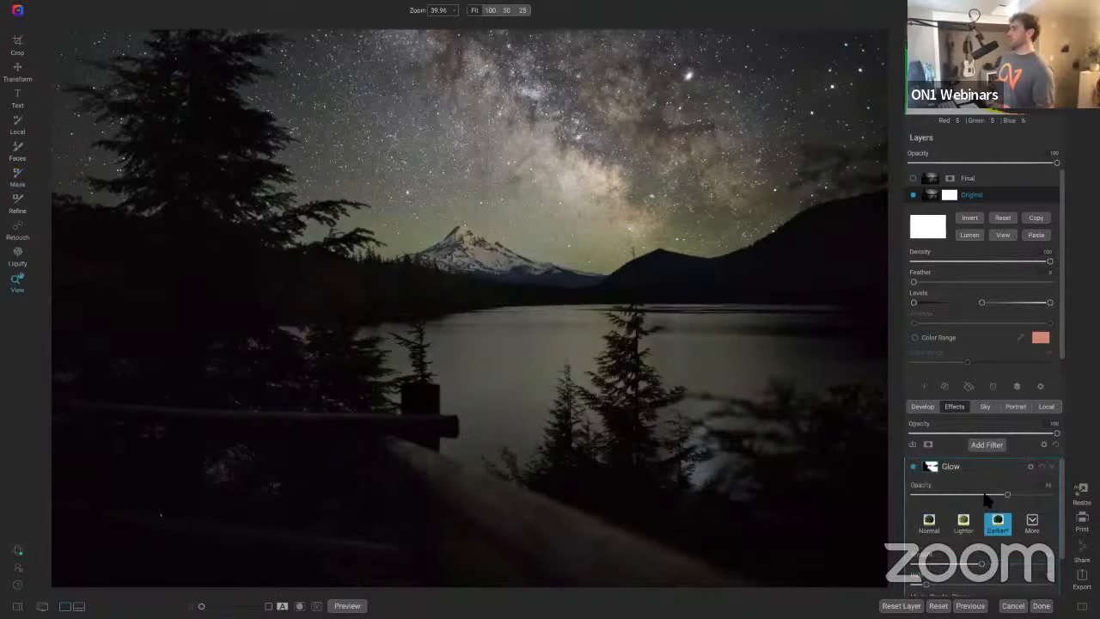
pyautogui.click(986, 444)
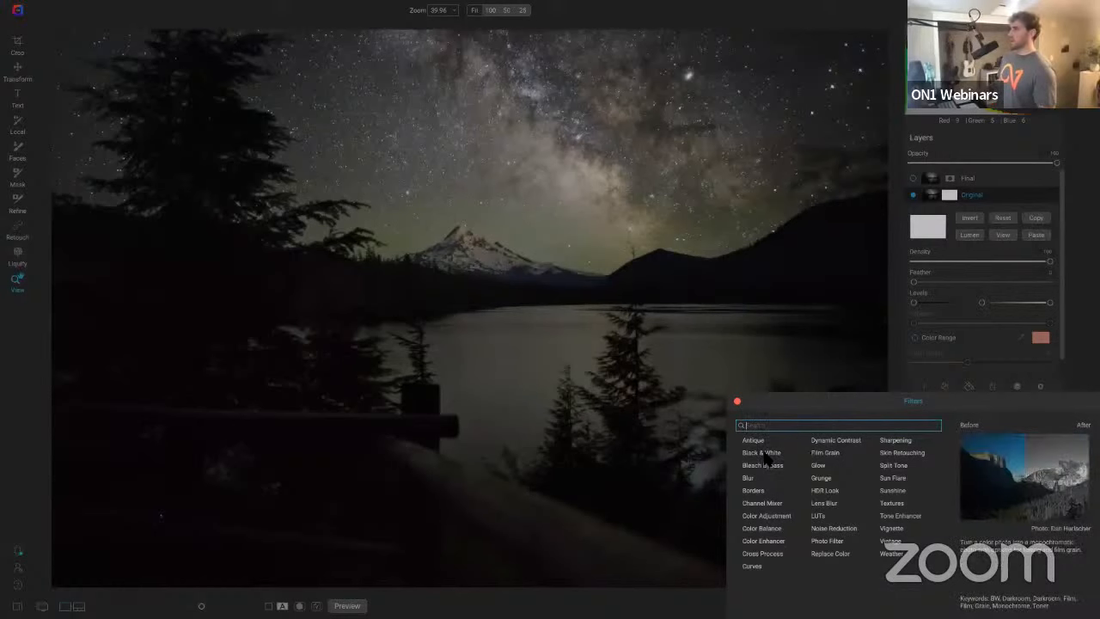
pyautogui.click(991, 482)
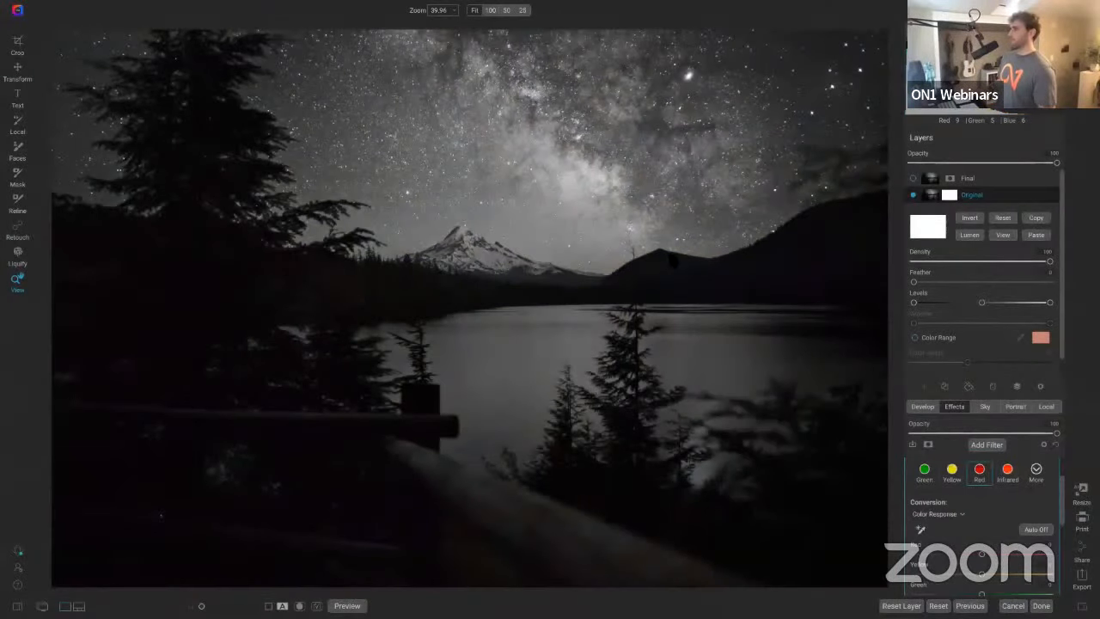
pyautogui.click(245, 7)
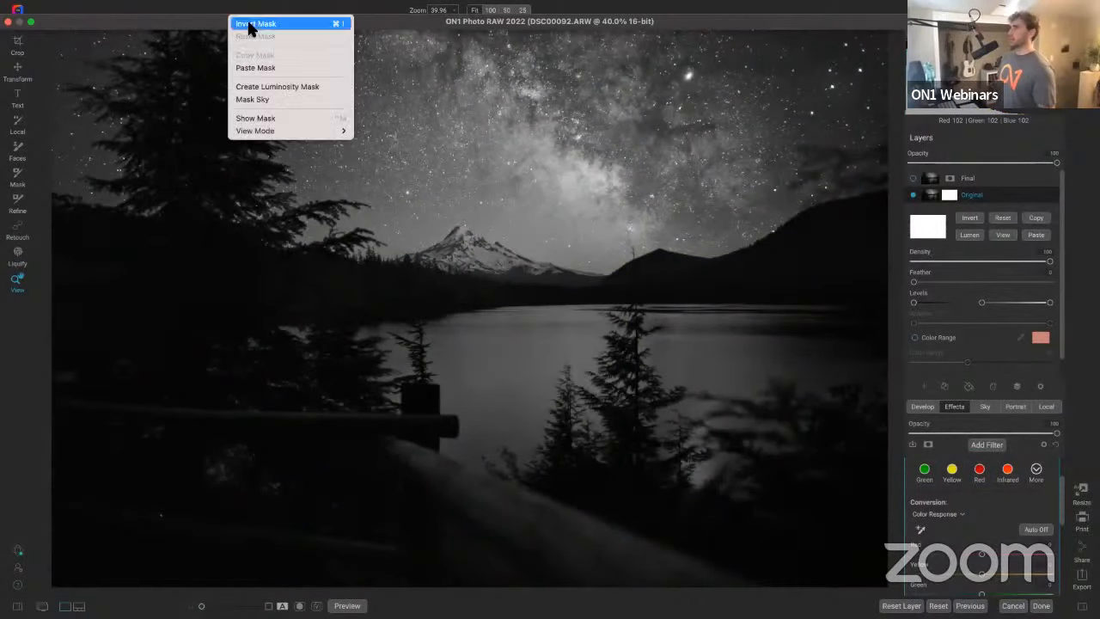
pyautogui.click(258, 99)
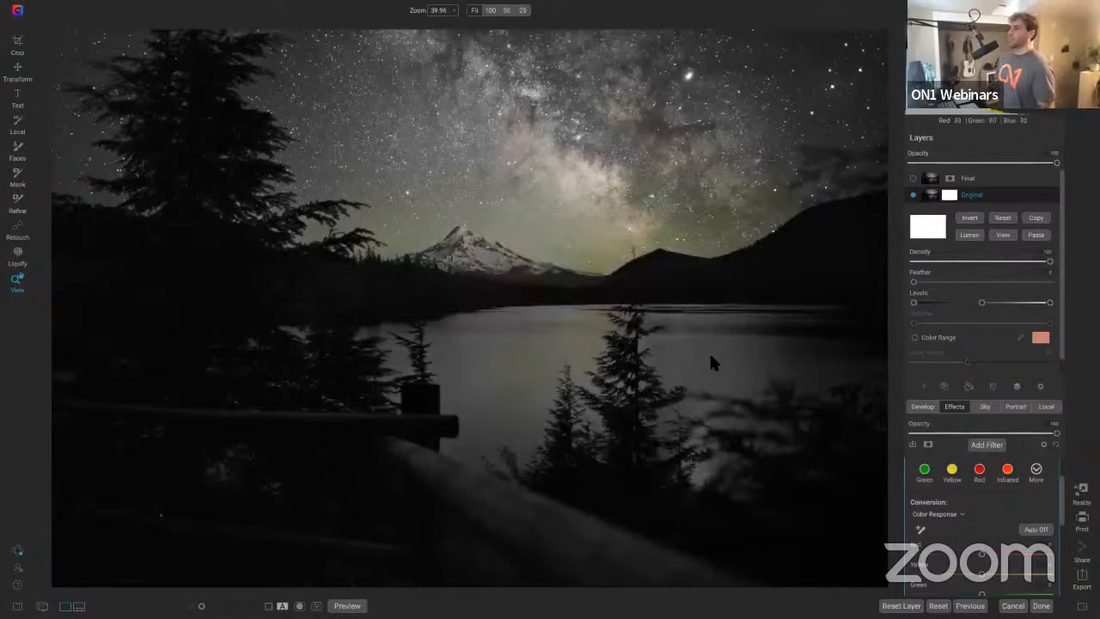
# Step: View the Black & White filter's sky mask and delete the filter
pyautogui.scroll(2, 984, 511)
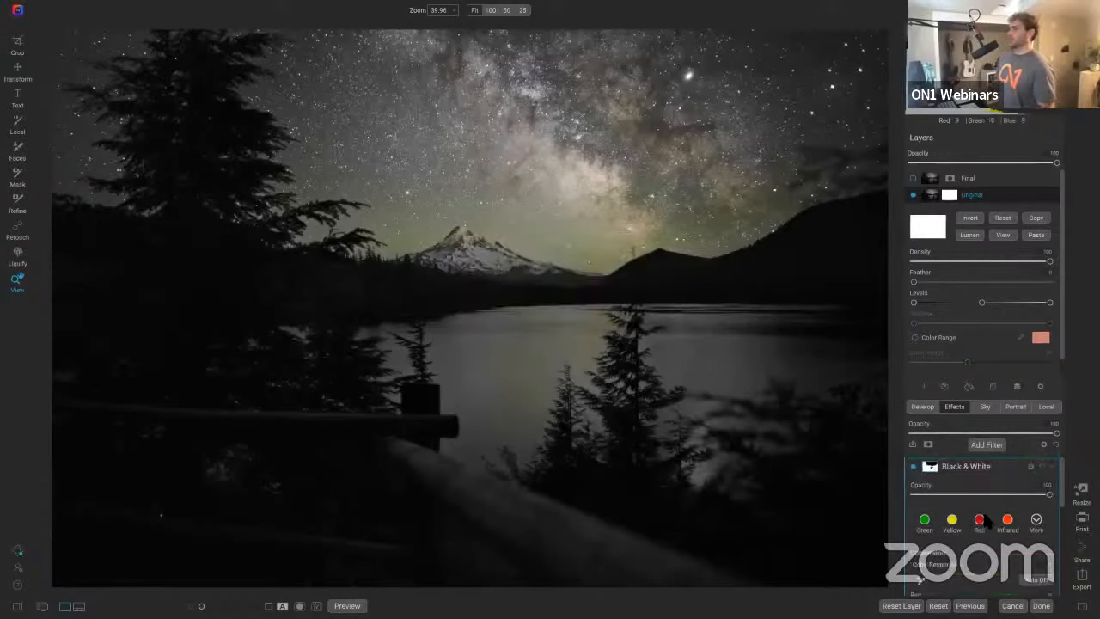
pyautogui.click(931, 467)
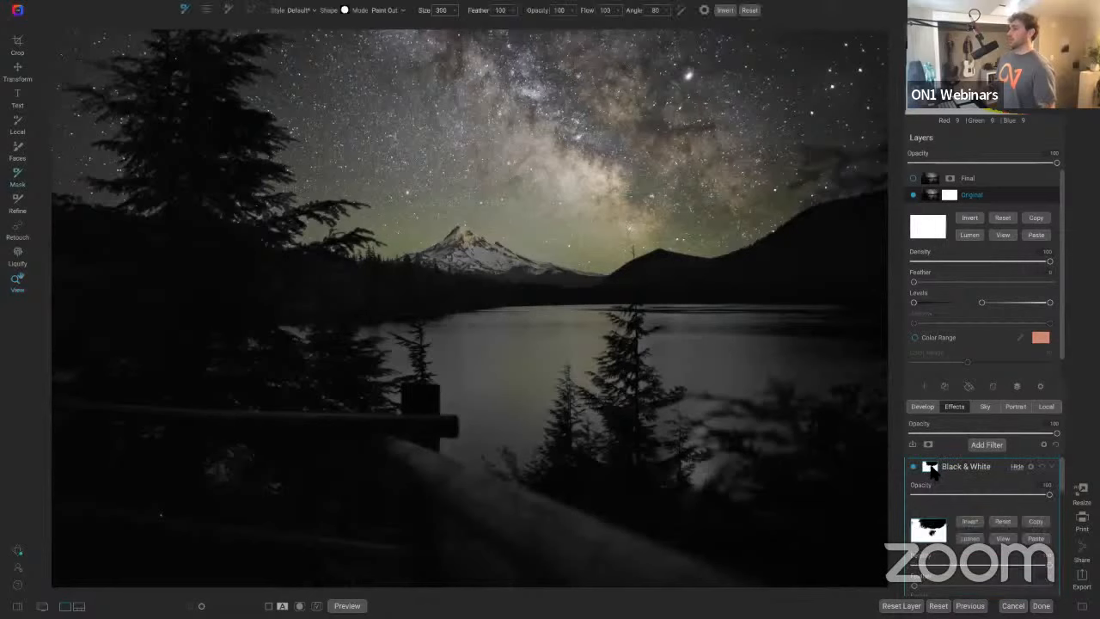
pyautogui.click(1003, 539)
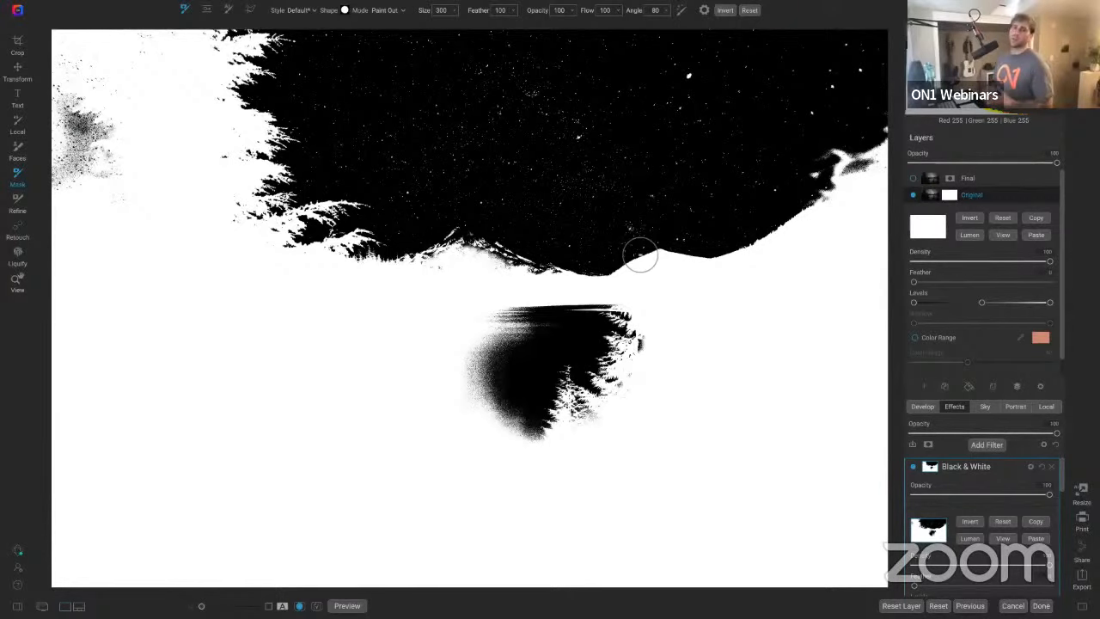
pyautogui.press('z')
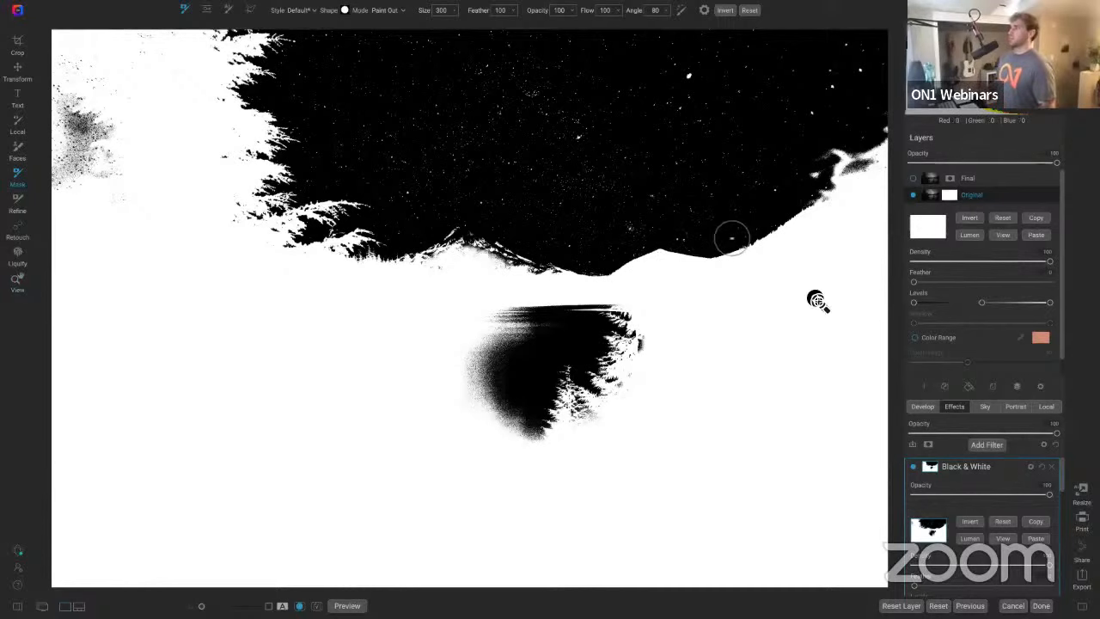
pyautogui.click(1052, 465)
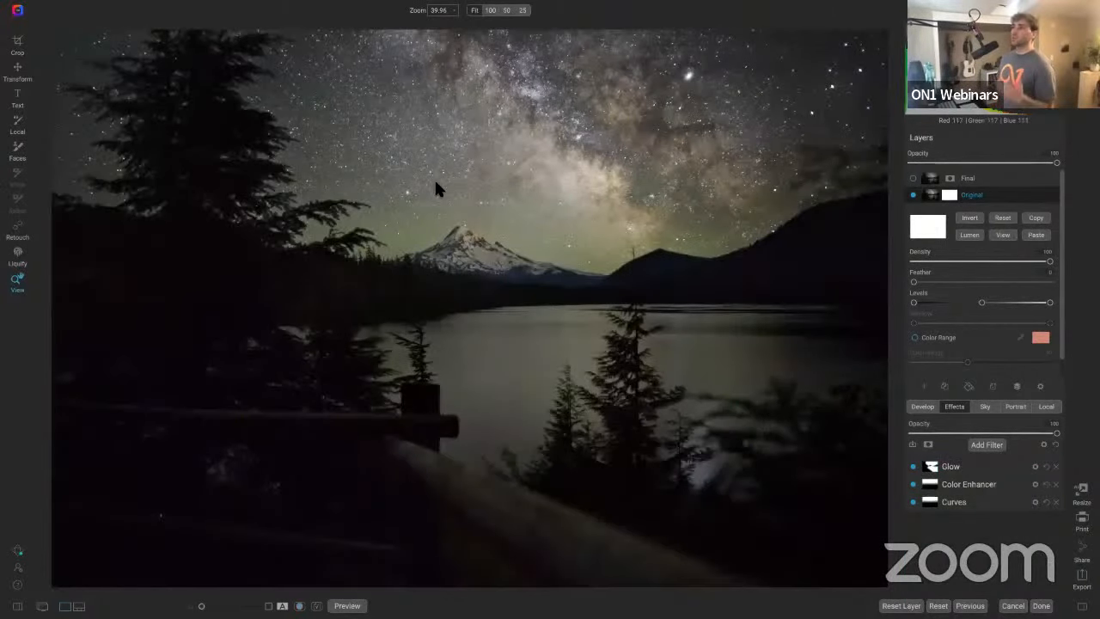
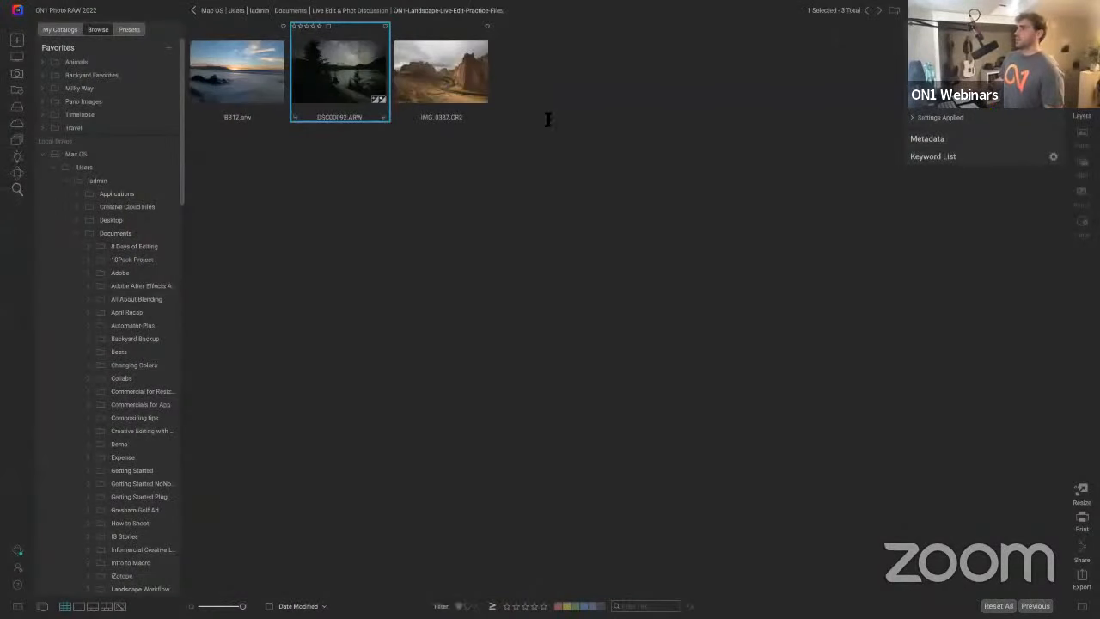
# Step: Open the IMG_0387.CR2 canyon photo for developing and set its camera profile to ON1 Landscape
pyautogui.click(432, 66)
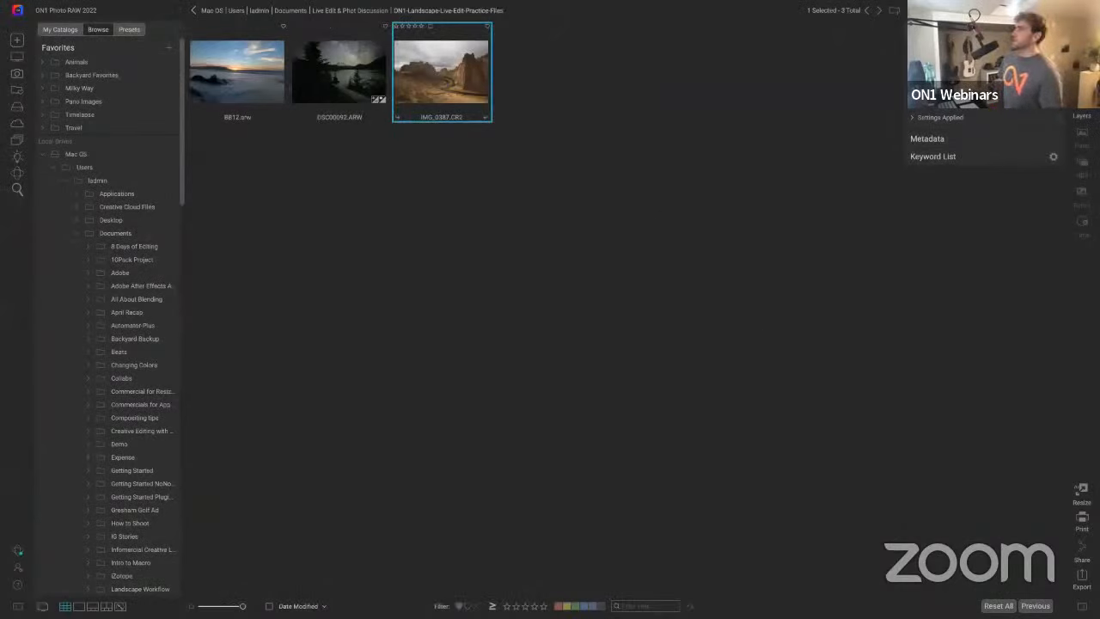
pyautogui.press('d')
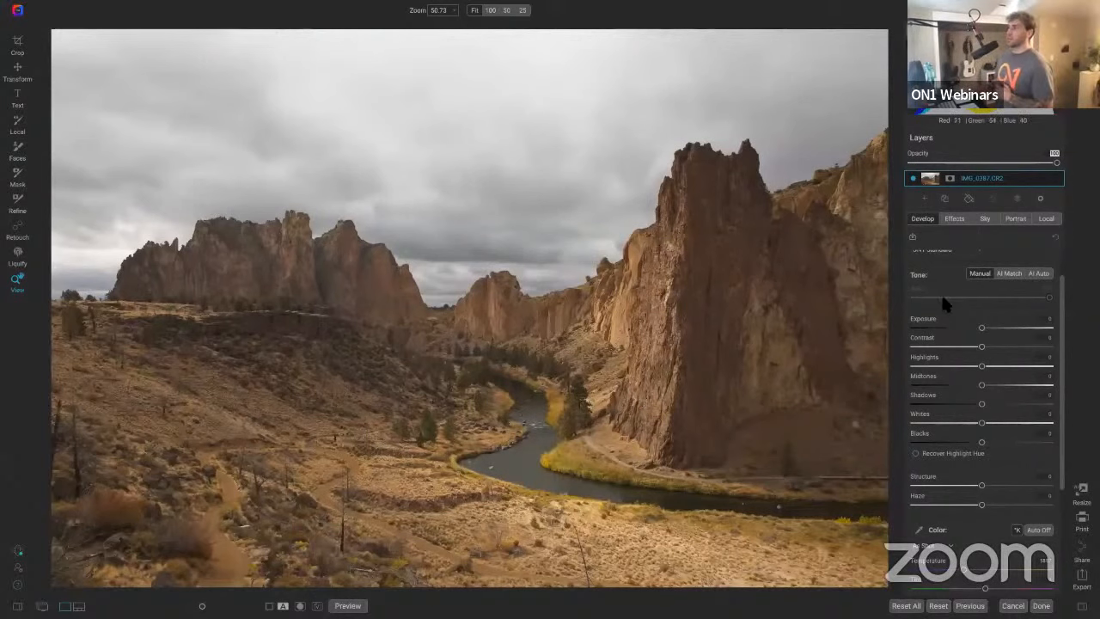
pyautogui.scroll(1, 941, 292)
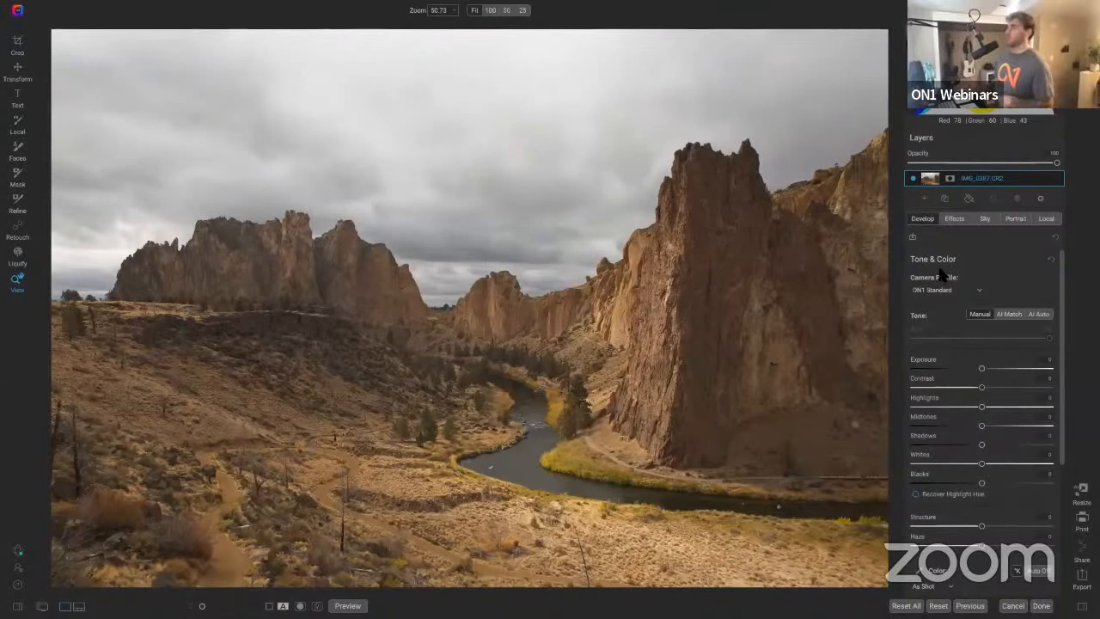
pyautogui.click(960, 289)
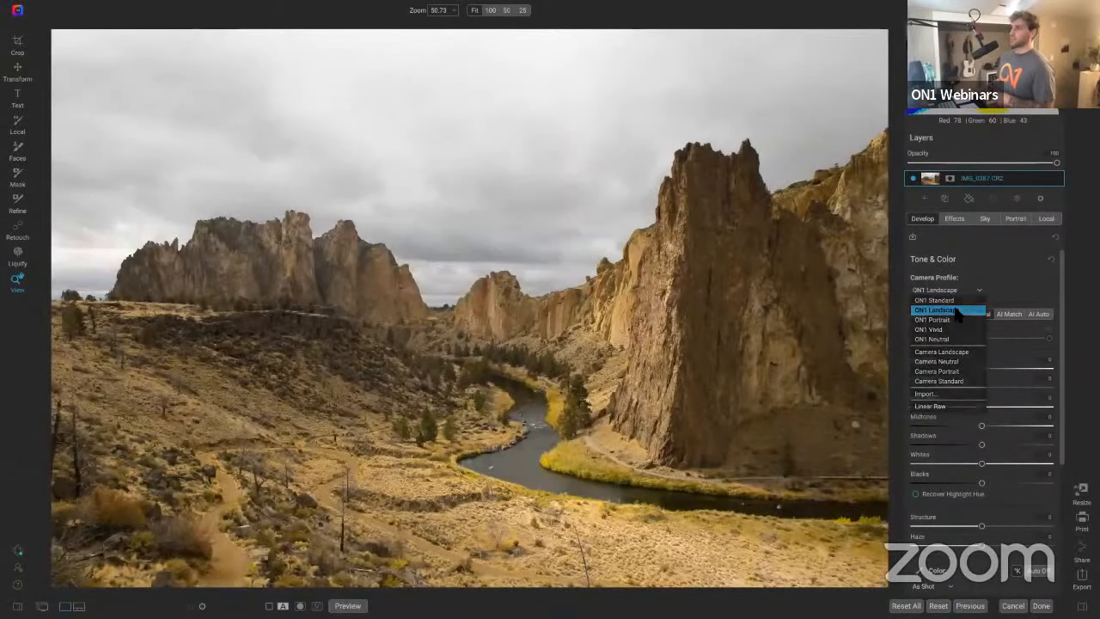
pyautogui.click(956, 309)
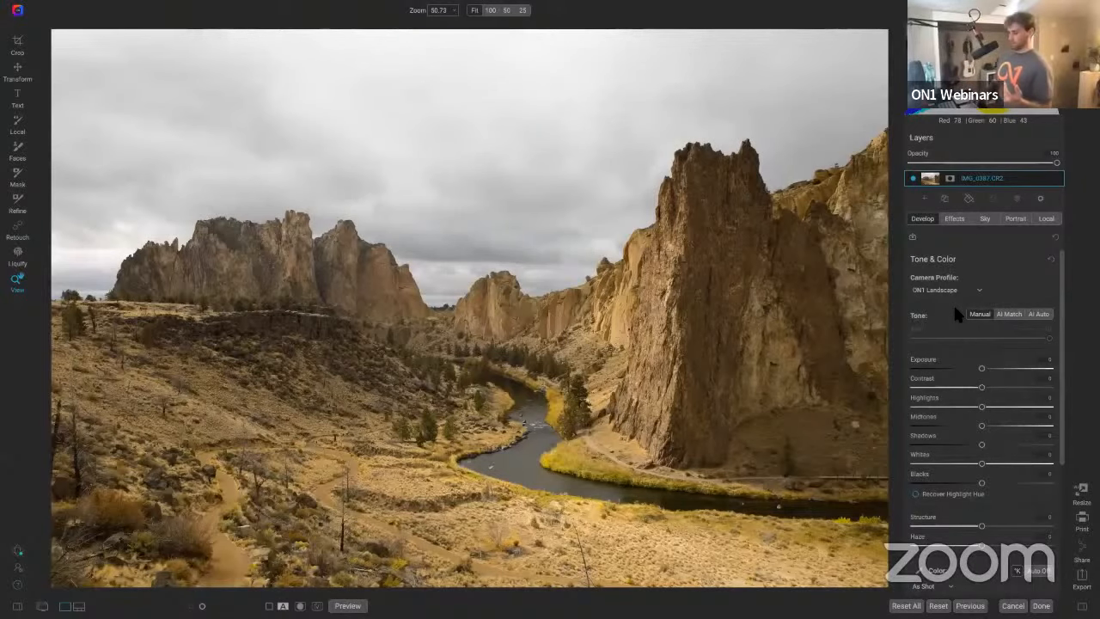
# Step: Raise Contrast to 23, comparing the edit with the original before and after
pyautogui.press('\\')
pyautogui.press('\\')
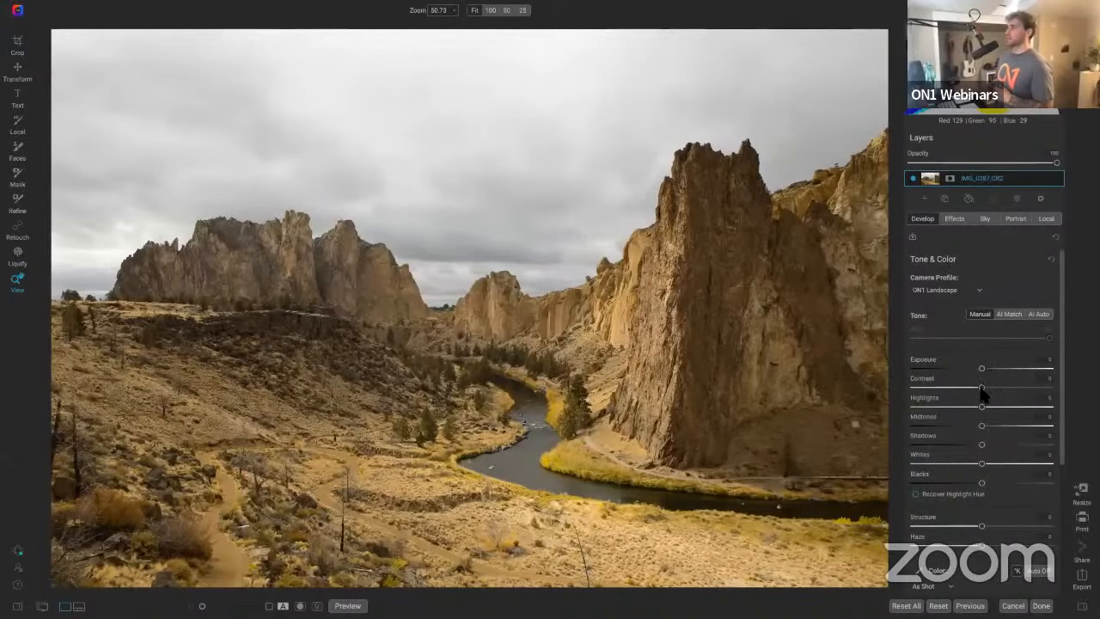
pyautogui.moveTo(982, 392); pyautogui.dragTo(984, 429)
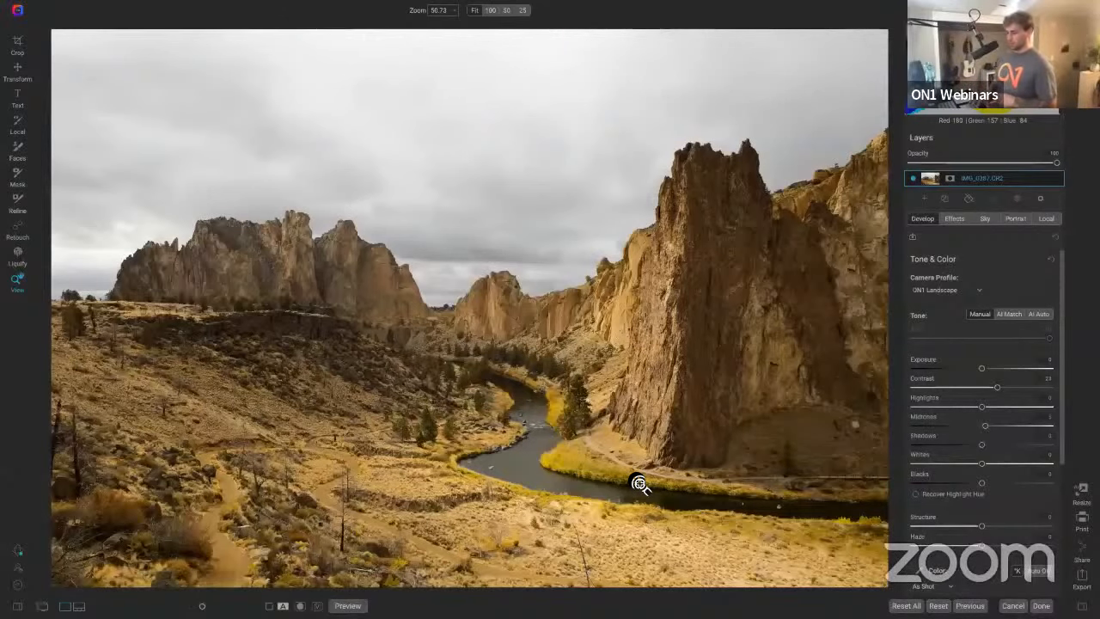
pyautogui.hotkey('ctrl', 'p')
pyautogui.hotkey('ctrl', 'p')
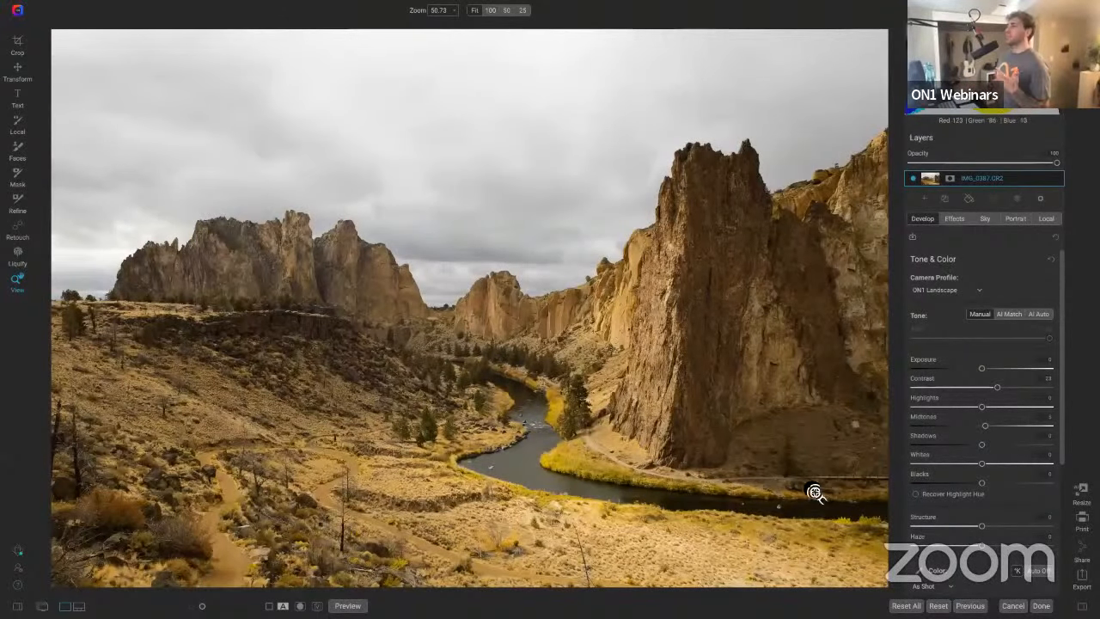
# Step: Adjust the white balance Temperature while comparing before and after, then switch the color to Auto
pyautogui.scroll(-3, 971, 484)
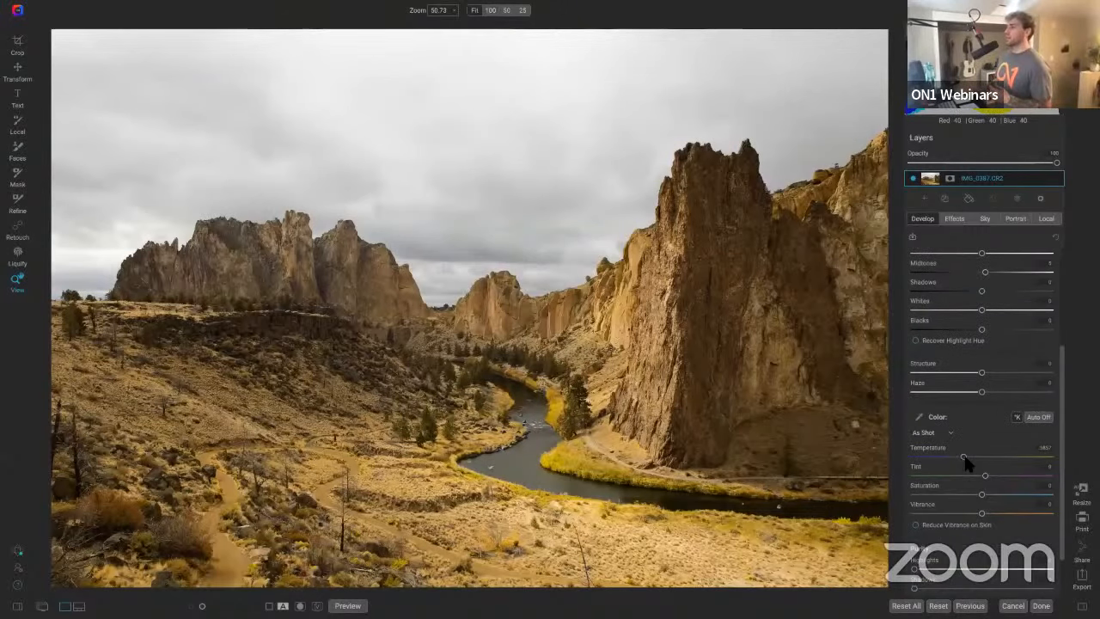
pyautogui.moveTo(963, 461); pyautogui.dragTo(953, 460)
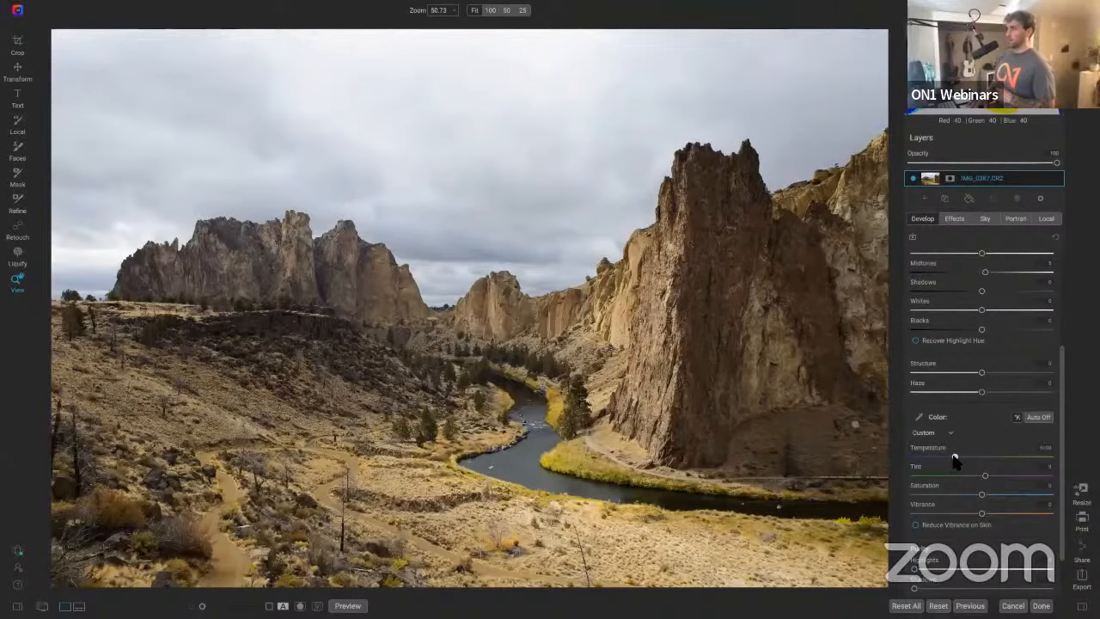
pyautogui.press('\\')
pyautogui.press('\\')
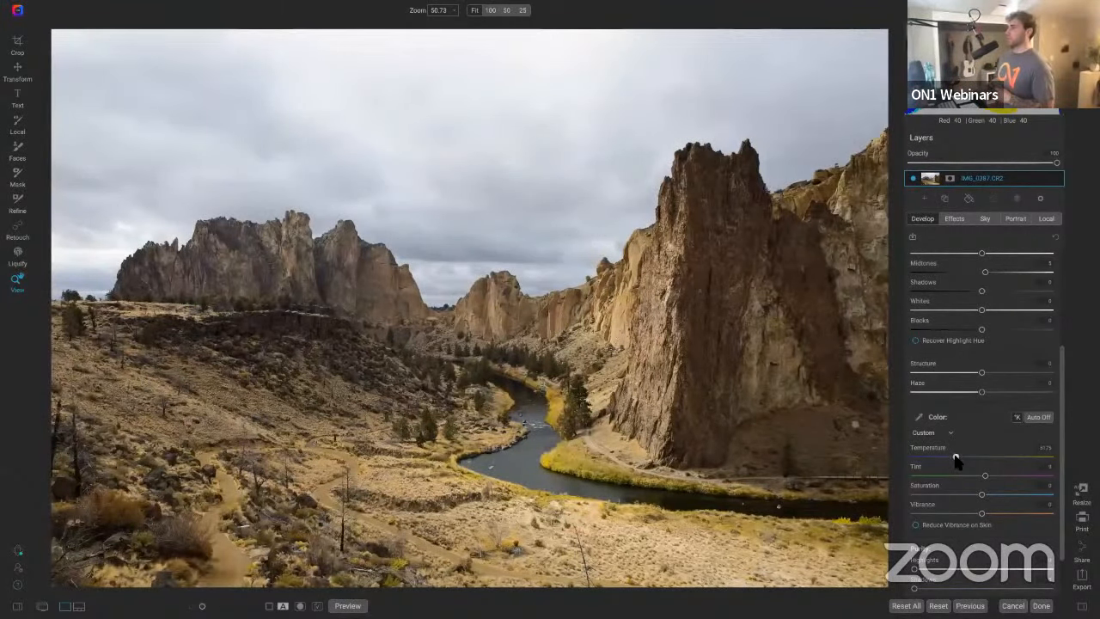
pyautogui.press('\\')
pyautogui.press('\\')
pyautogui.moveTo(955, 456); pyautogui.dragTo(958, 454)
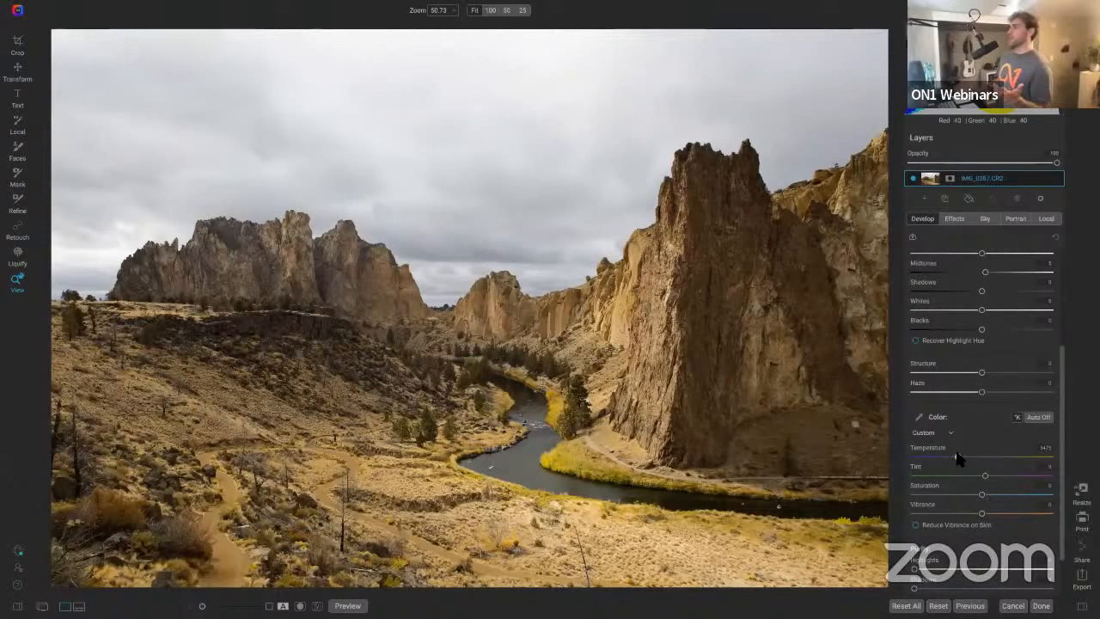
pyautogui.click(1036, 418)
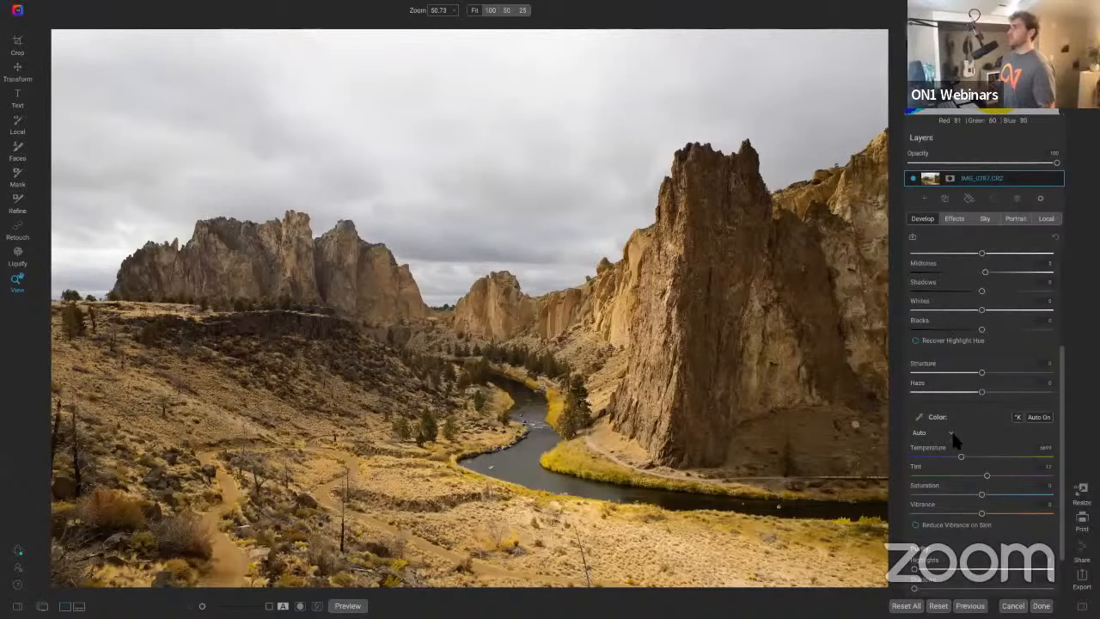
# Step: Enable the Transform section and set the Vertical perspective to 43
pyautogui.scroll(-2, 955, 450)
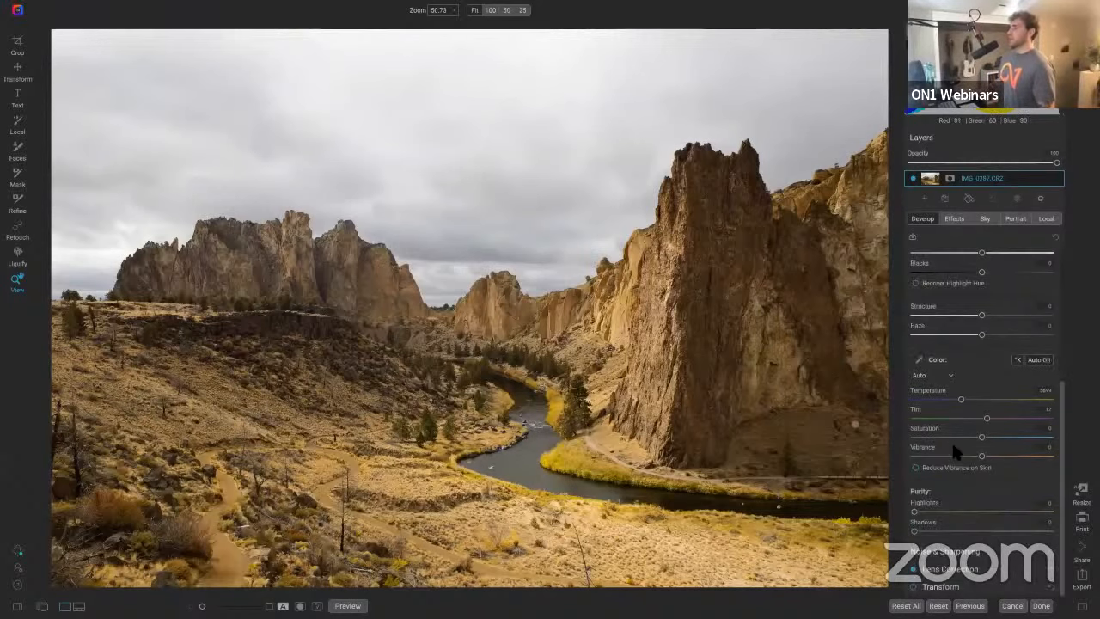
pyautogui.click(1032, 587)
pyautogui.click(912, 309)
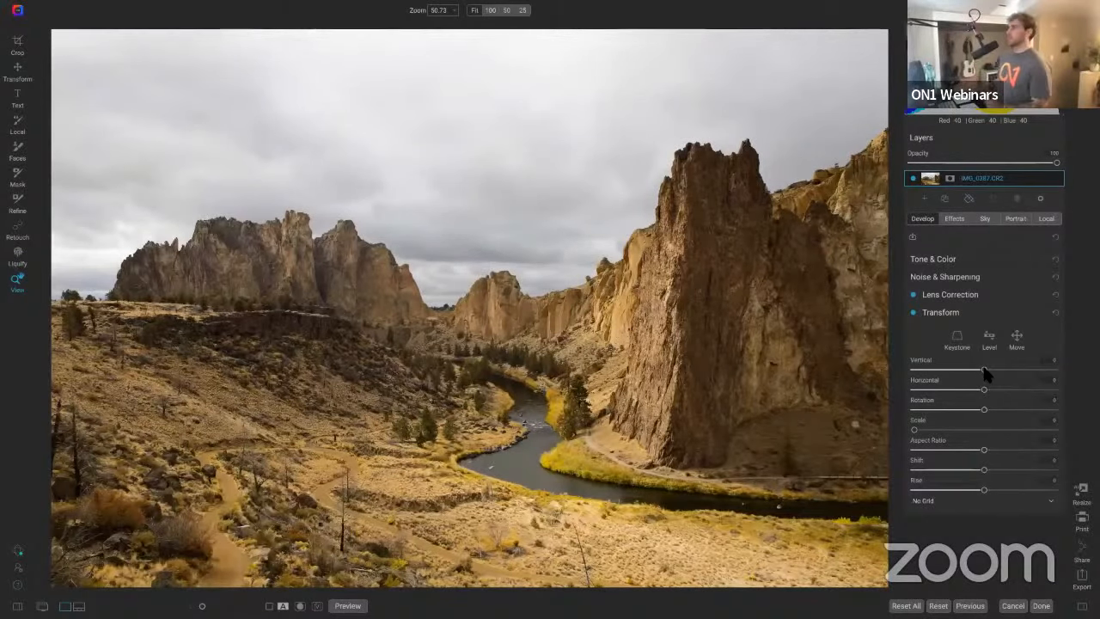
pyautogui.moveTo(985, 371); pyautogui.dragTo(1014, 374)
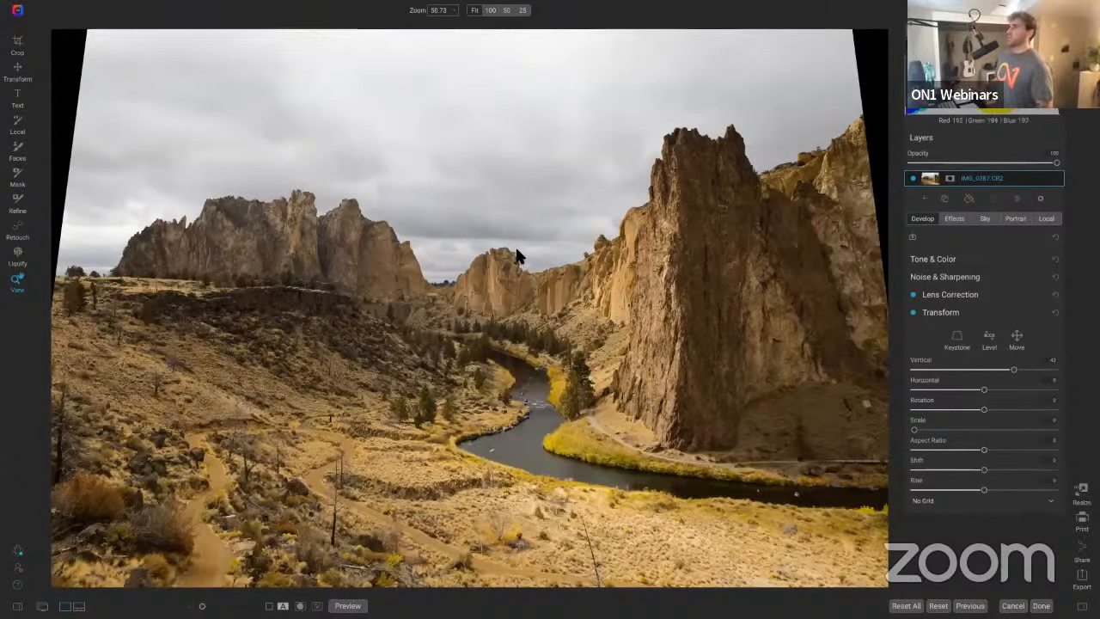
# Step: Crop the image inward to cut off the empty edges left by the perspective correction and apply
pyautogui.press('c')
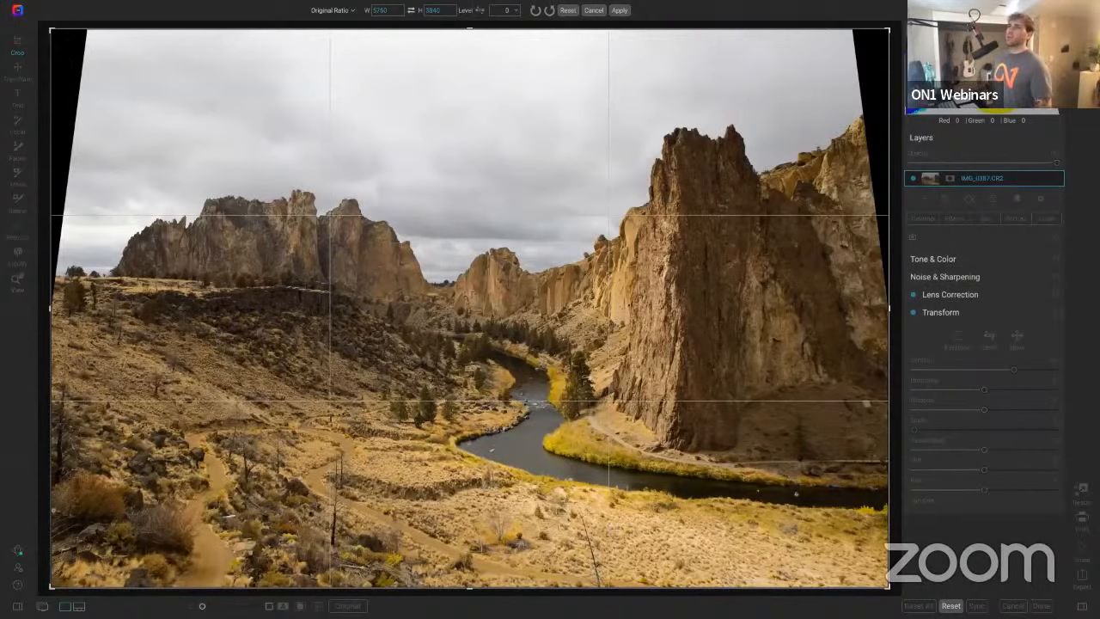
pyautogui.moveTo(53, 31); pyautogui.dragTo(99, 68)
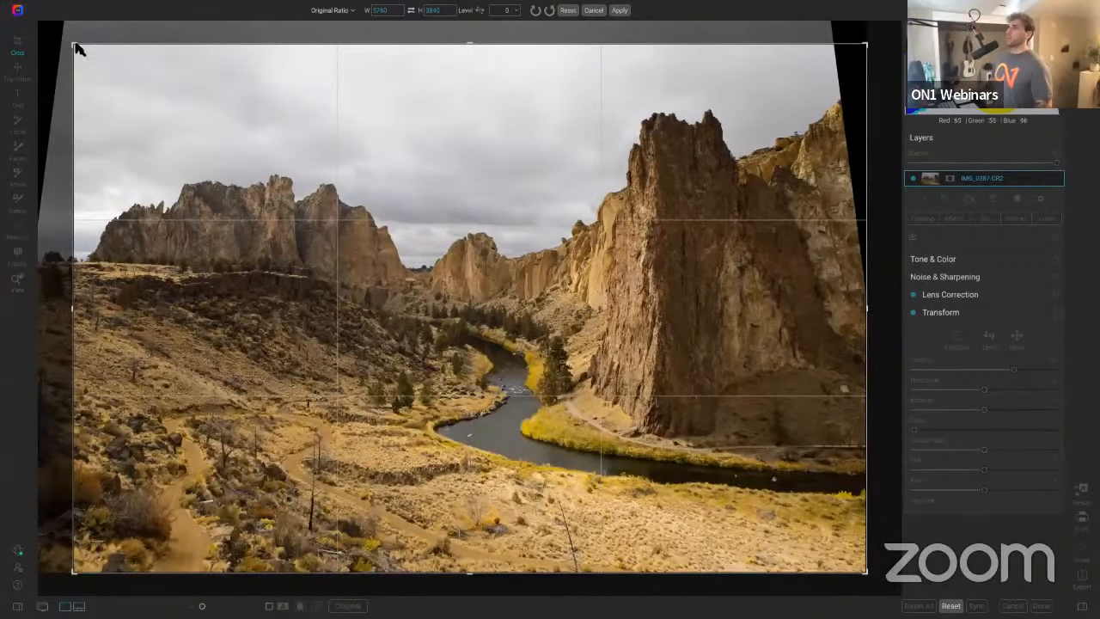
pyautogui.moveTo(76, 43); pyautogui.dragTo(108, 74)
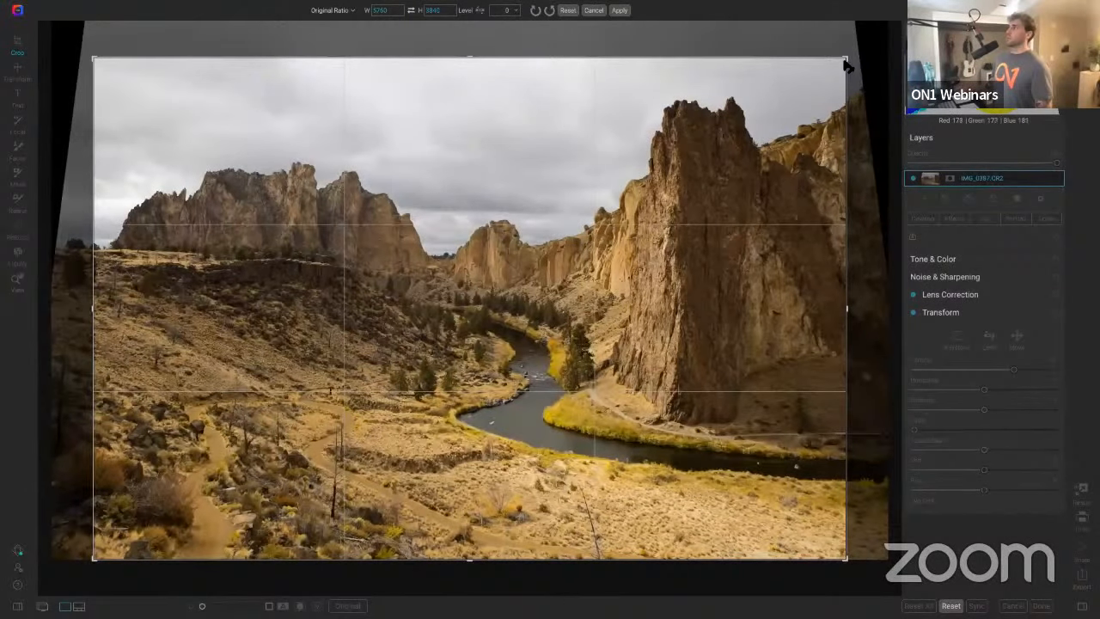
pyautogui.moveTo(847, 62); pyautogui.dragTo(853, 57)
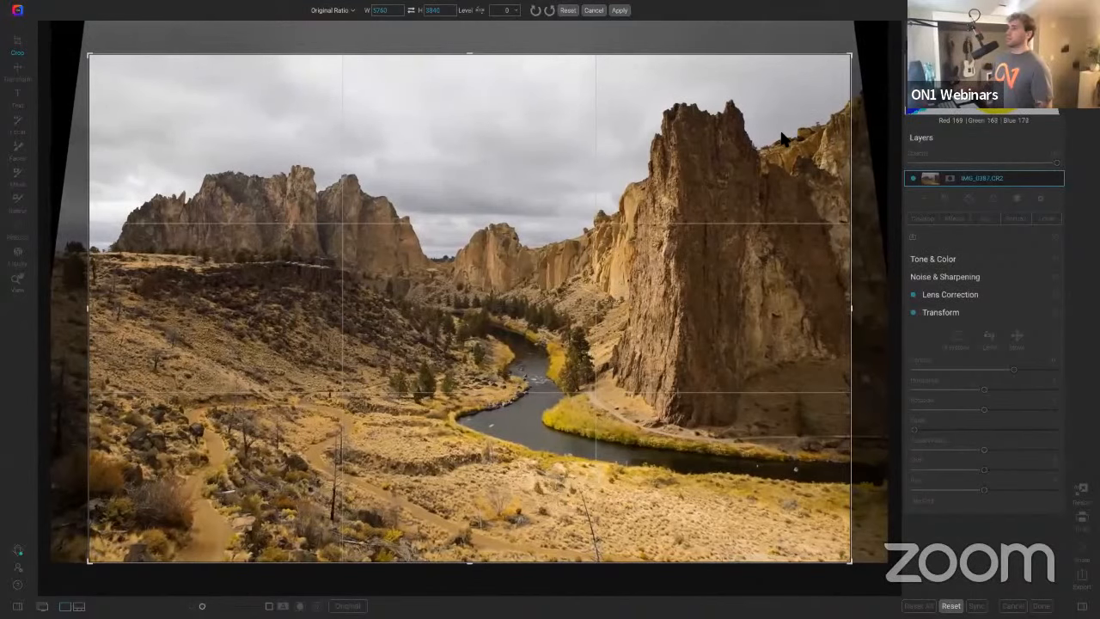
pyautogui.moveTo(777, 148); pyautogui.dragTo(777, 161)
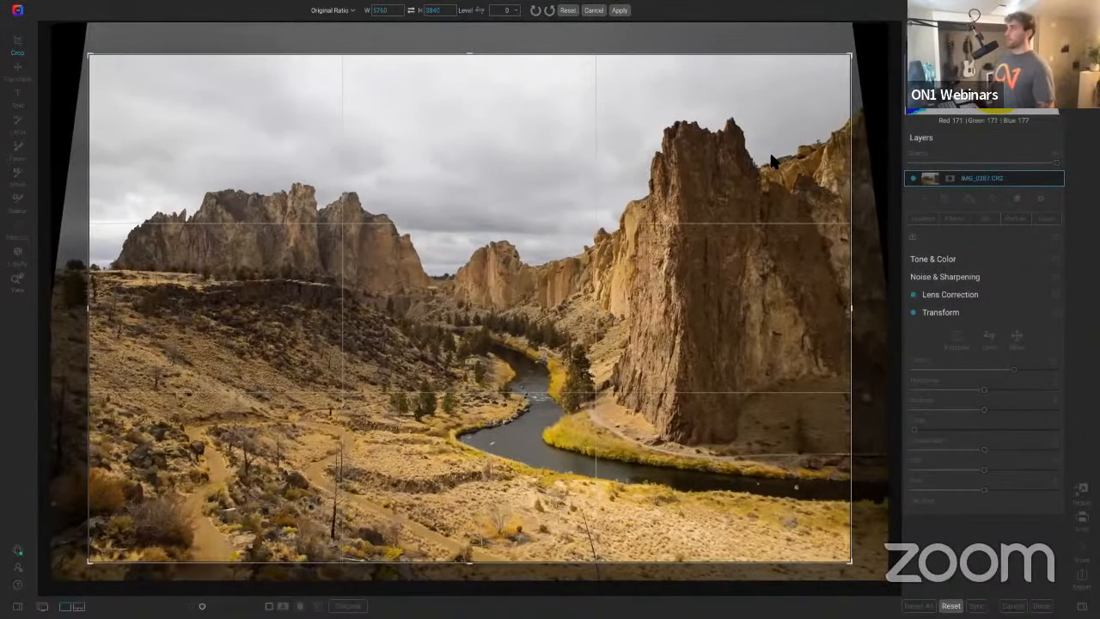
pyautogui.press('Return')
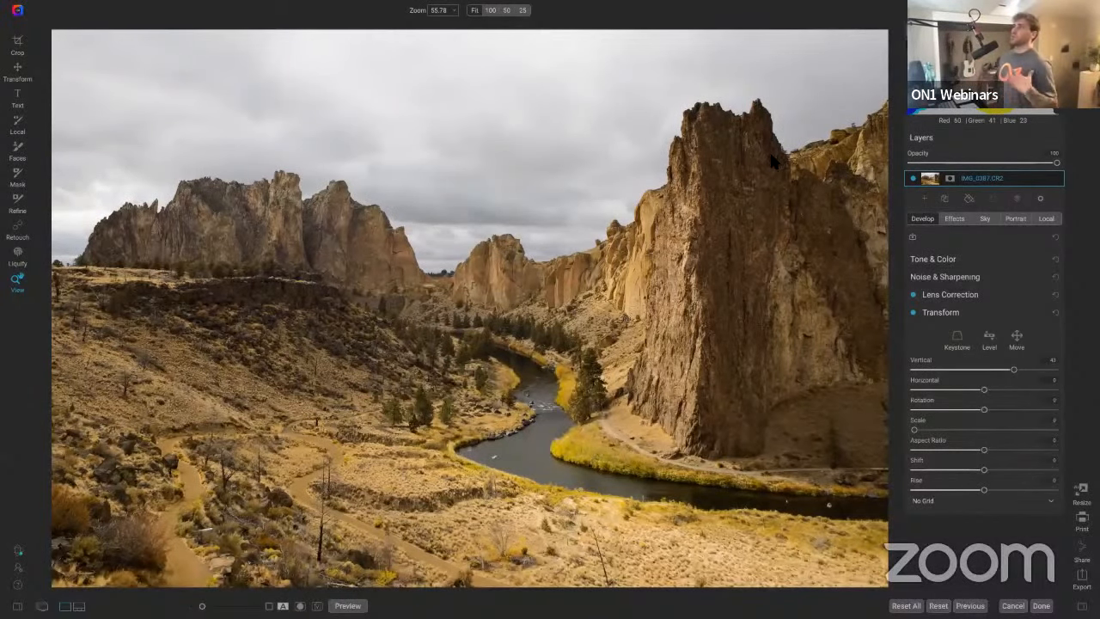
# Step: Toggle the Transform adjustment off and on to compare the perspective correction
pyautogui.click(913, 313)
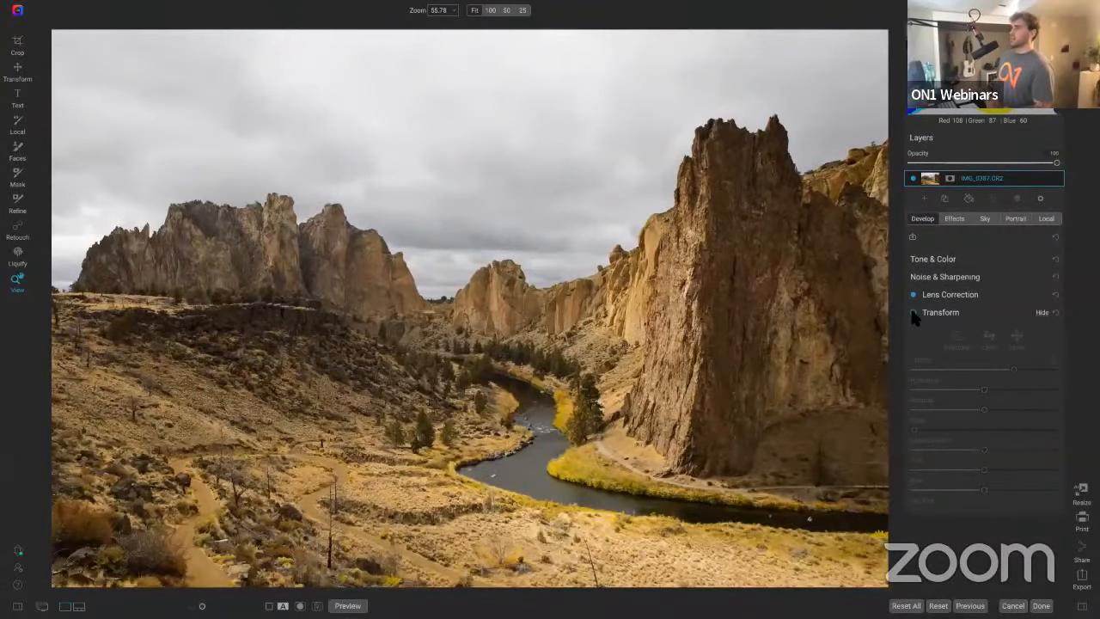
pyautogui.click(912, 311)
pyautogui.click(912, 311)
pyautogui.click(911, 309)
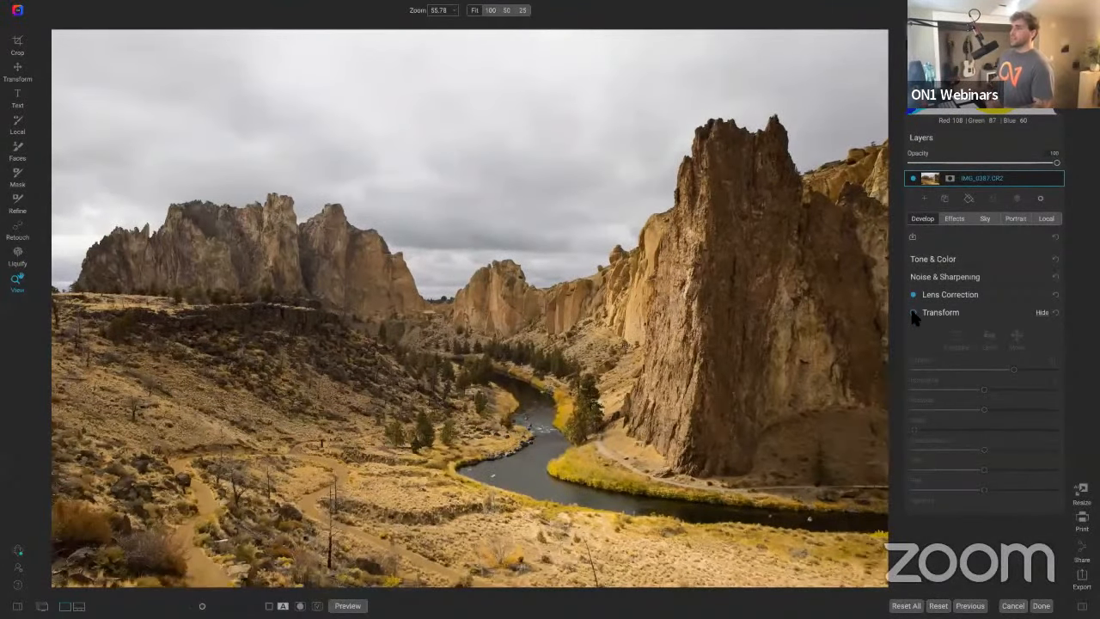
pyautogui.click(911, 309)
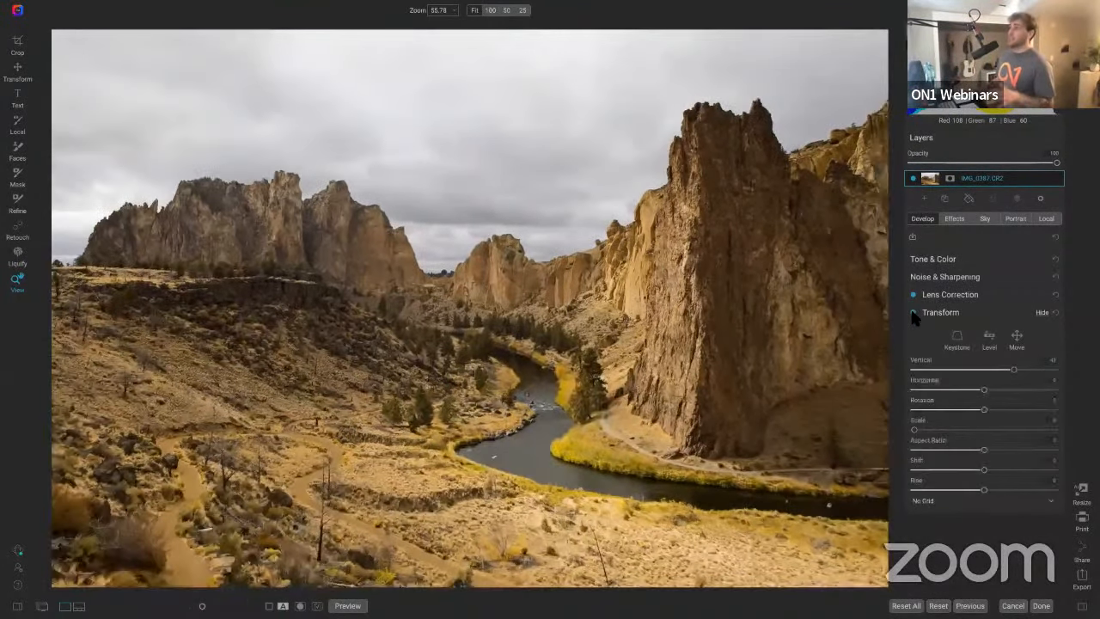
pyautogui.click(910, 309)
pyautogui.click(913, 313)
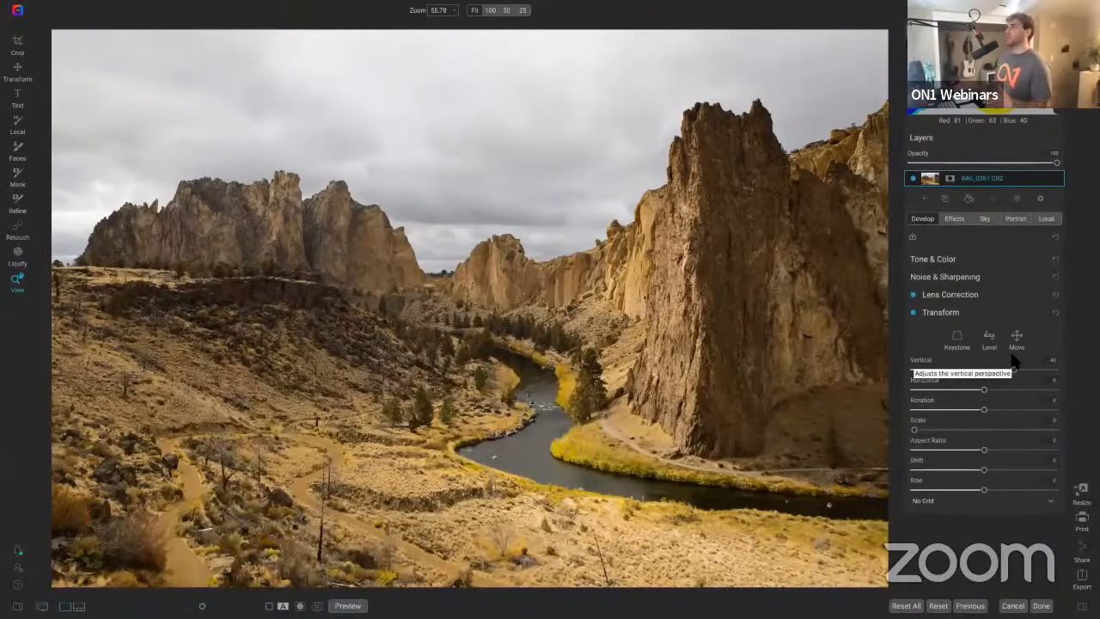
# Step: Add a Black & White effect filter and choose its Sepia Tone preset
pyautogui.click(1039, 260)
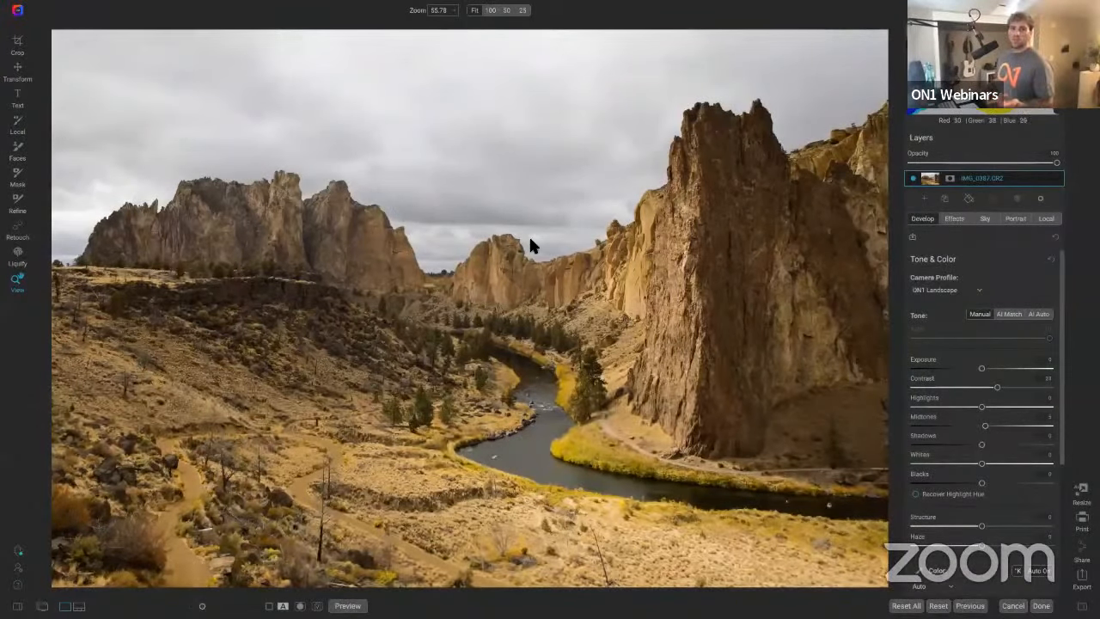
pyautogui.click(957, 220)
pyautogui.click(986, 256)
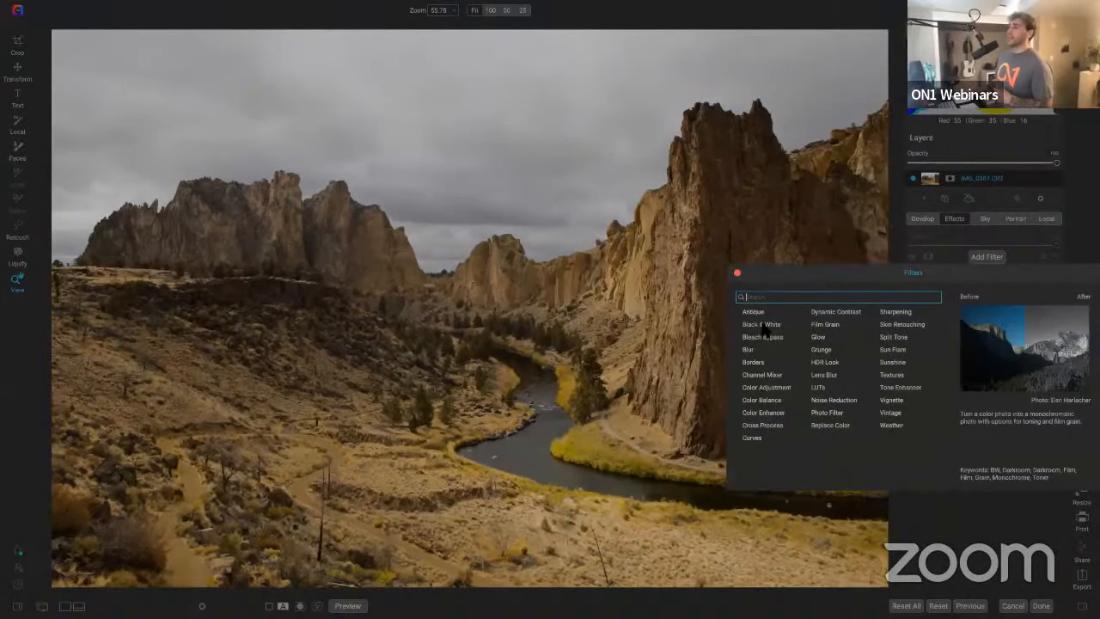
pyautogui.click(763, 326)
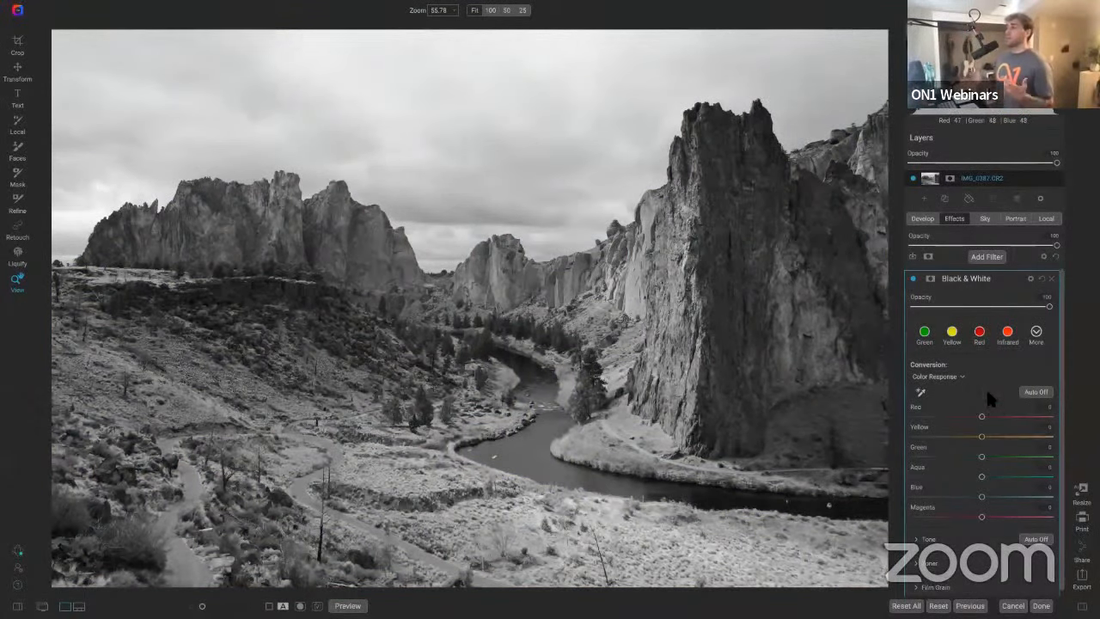
pyautogui.click(1036, 334)
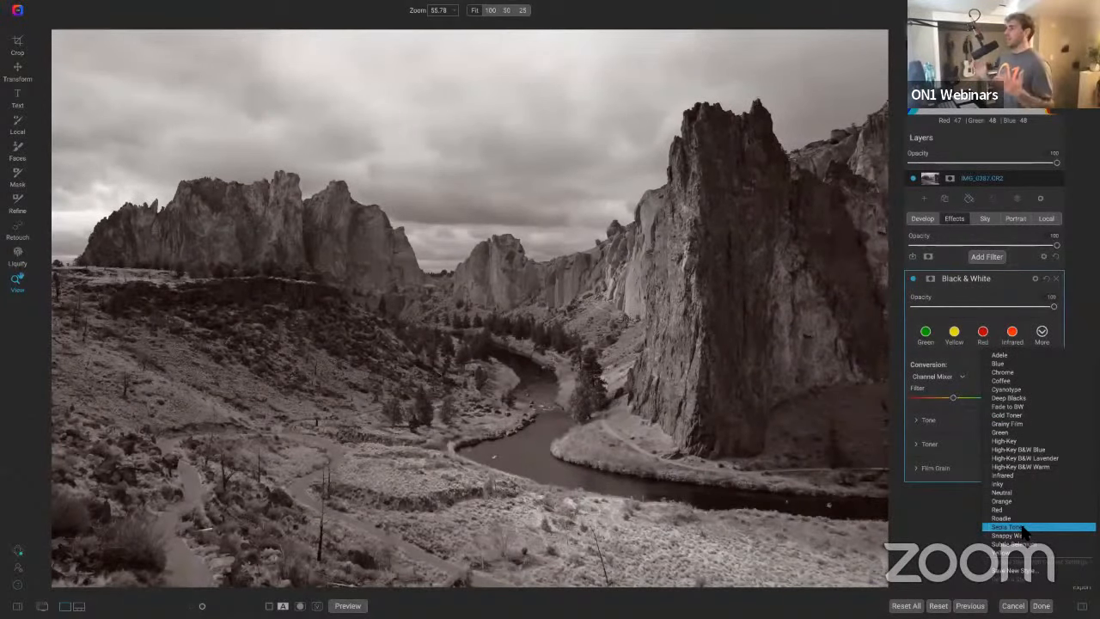
pyautogui.click(1021, 528)
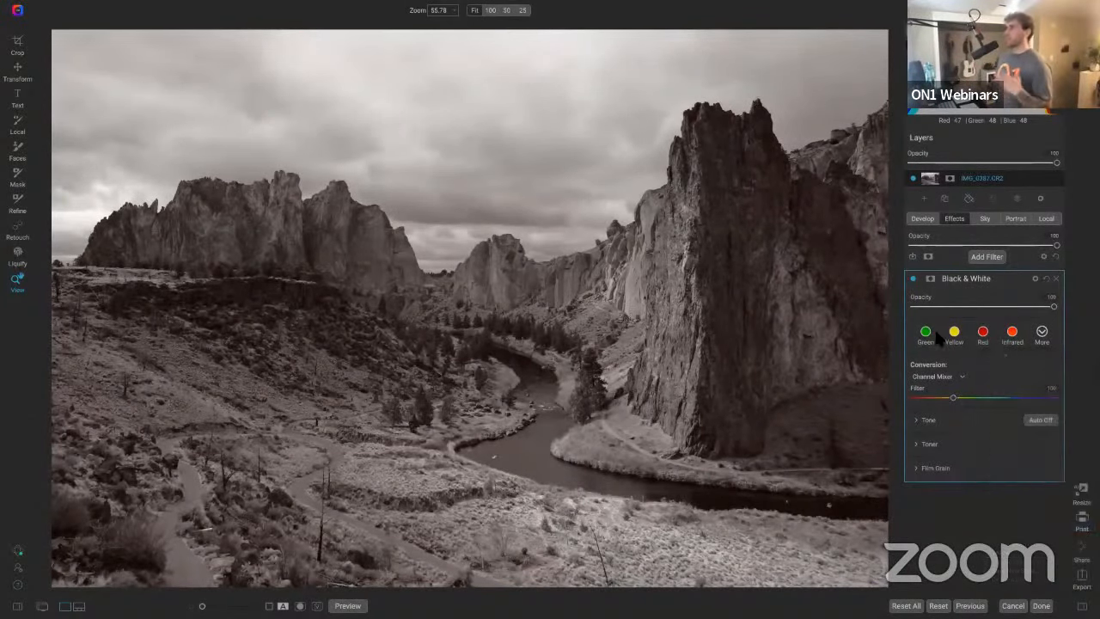
# Step: Toggle the Black & White filter to compare, then reset its Tone Contrast to 0
pyautogui.click(913, 280)
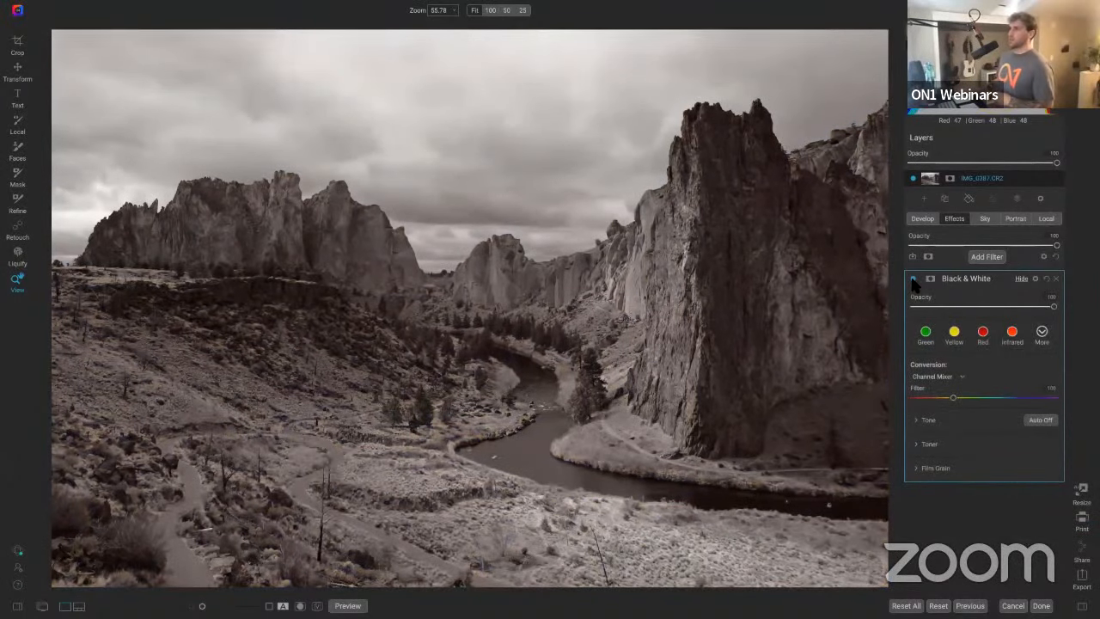
pyautogui.click(912, 280)
pyautogui.click(913, 280)
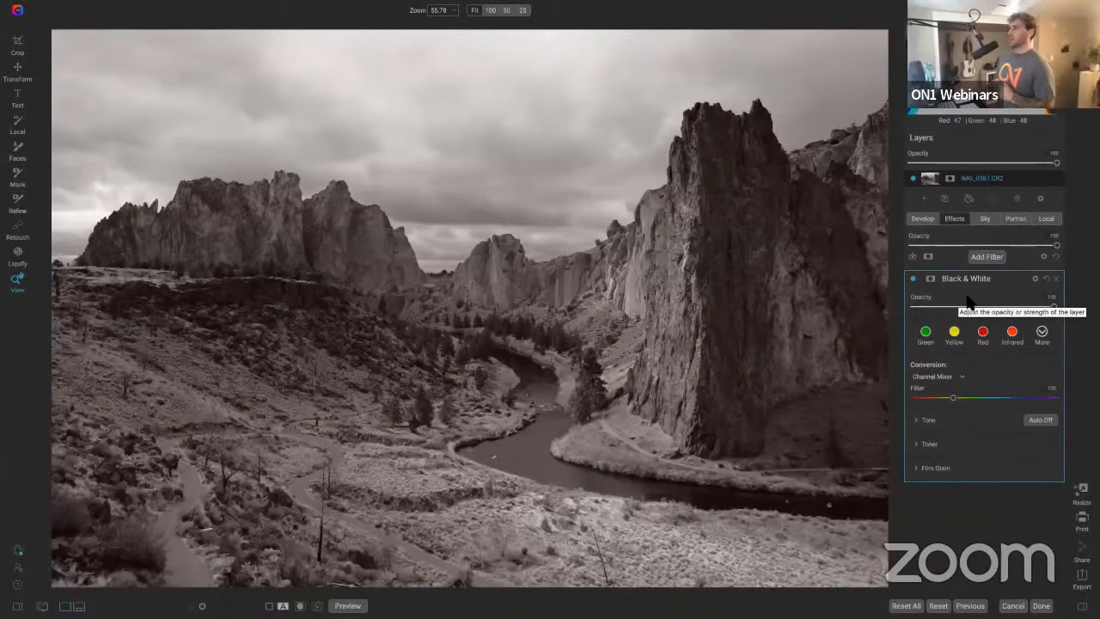
pyautogui.click(917, 422)
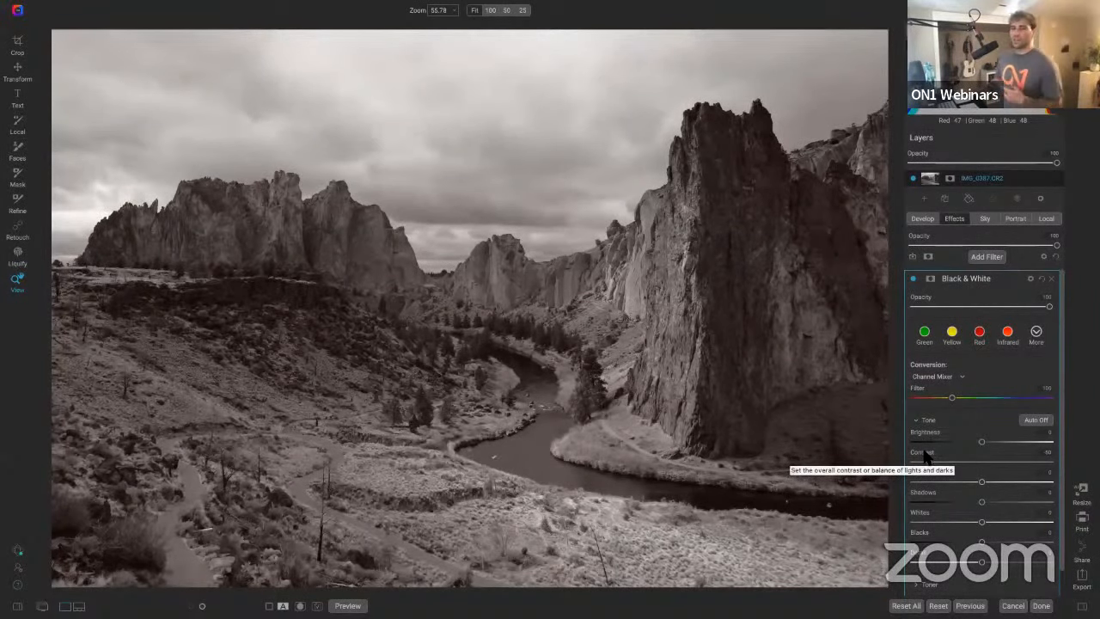
pyautogui.doubleClick(929, 458)
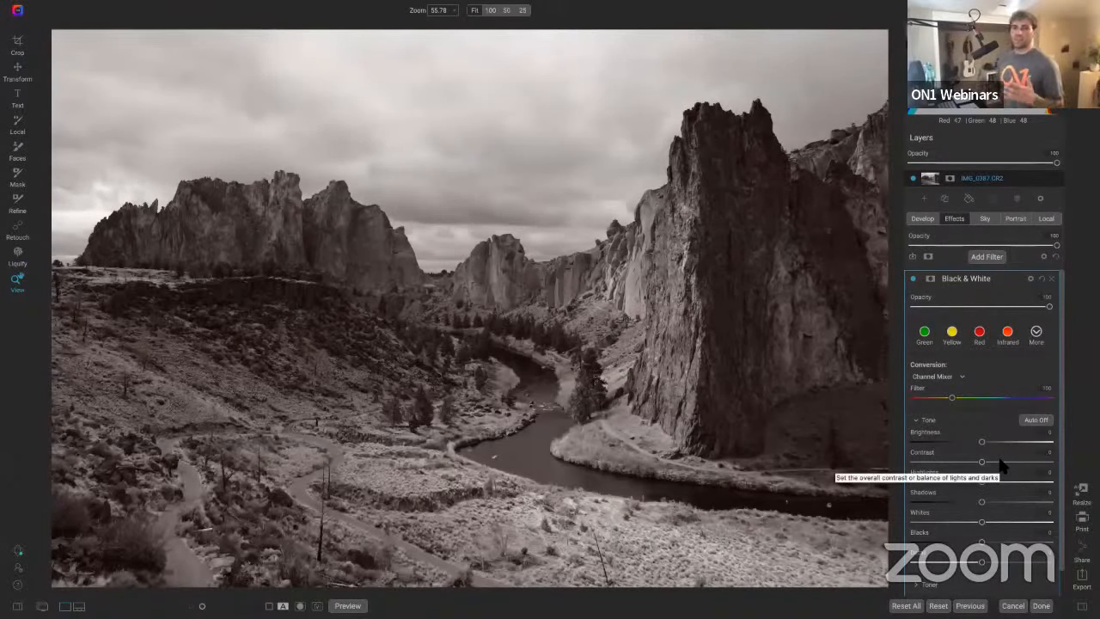
# Step: Toggle the Black & White filter off and on, then try lowering its Contrast and reset it to 0
pyautogui.click(912, 280)
pyautogui.click(912, 280)
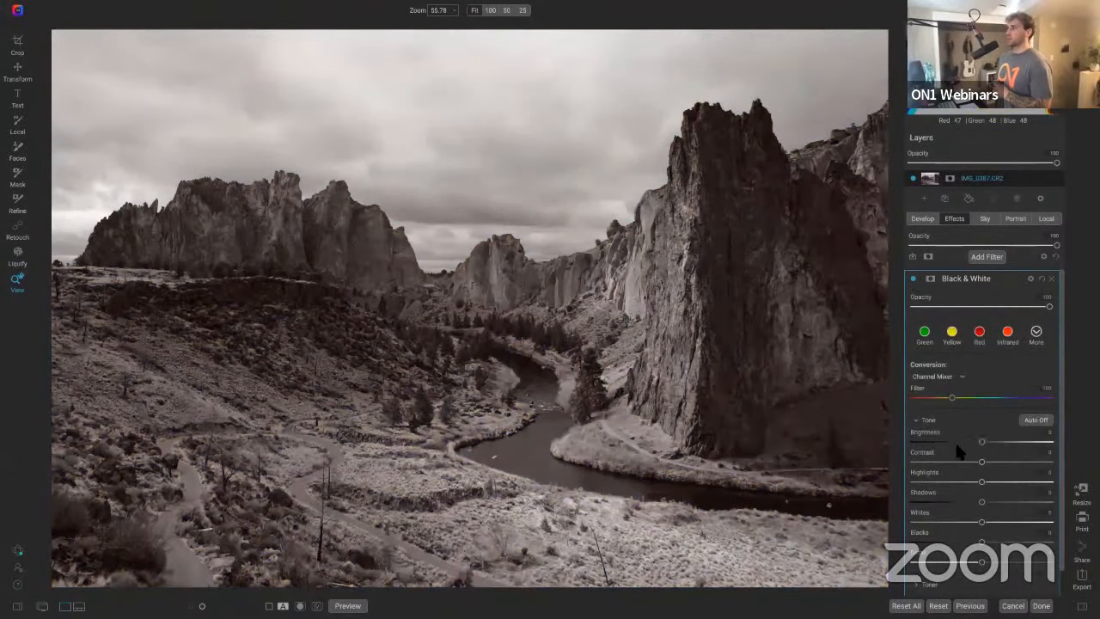
pyautogui.moveTo(982, 463); pyautogui.dragTo(914, 462)
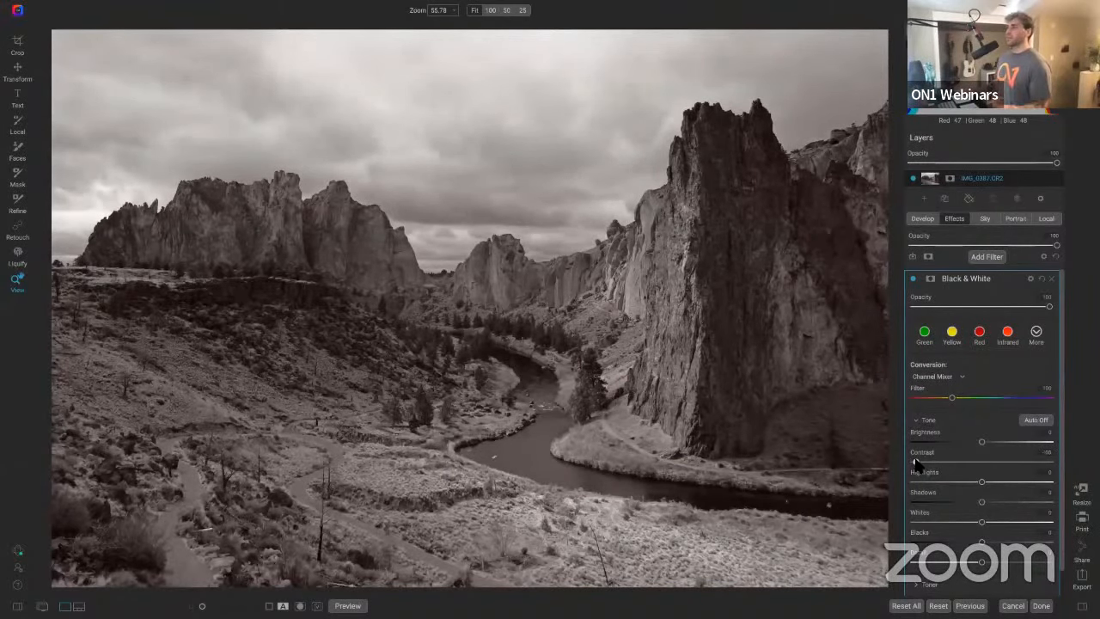
pyautogui.doubleClick(922, 461)
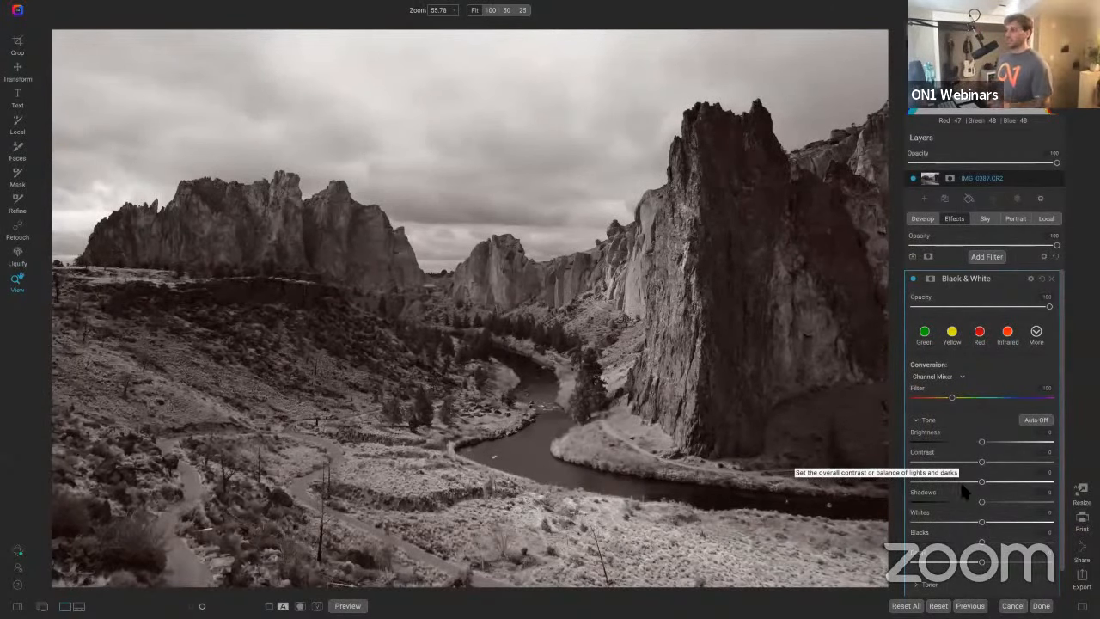
# Step: Raise the Black & White filter's Detail to about 23
pyautogui.scroll(-1, 965, 497)
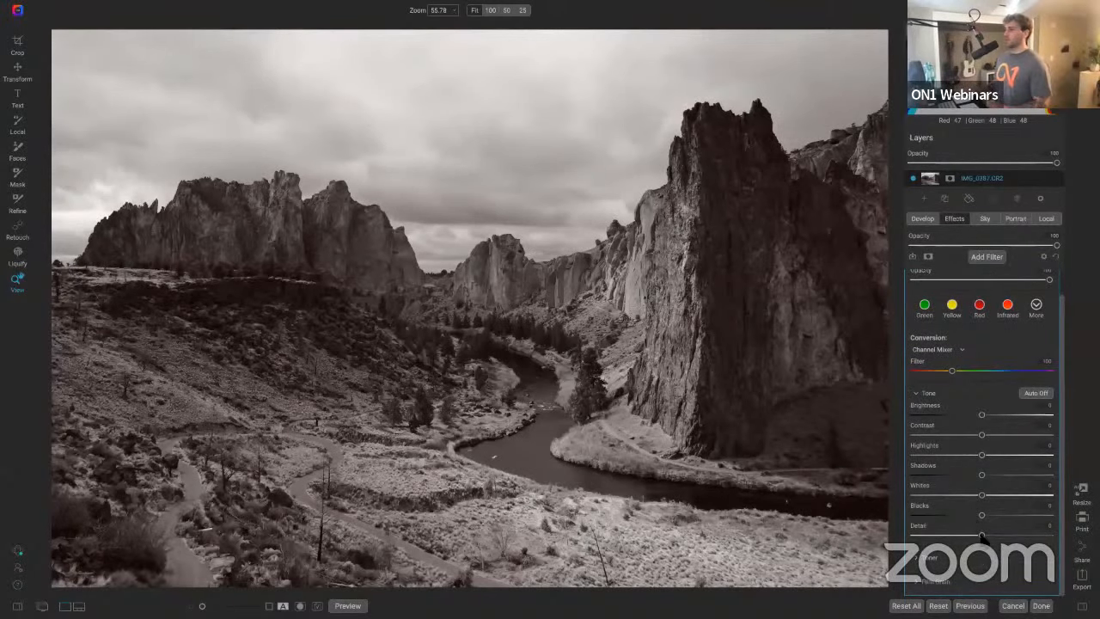
pyautogui.moveTo(982, 535); pyautogui.dragTo(998, 536)
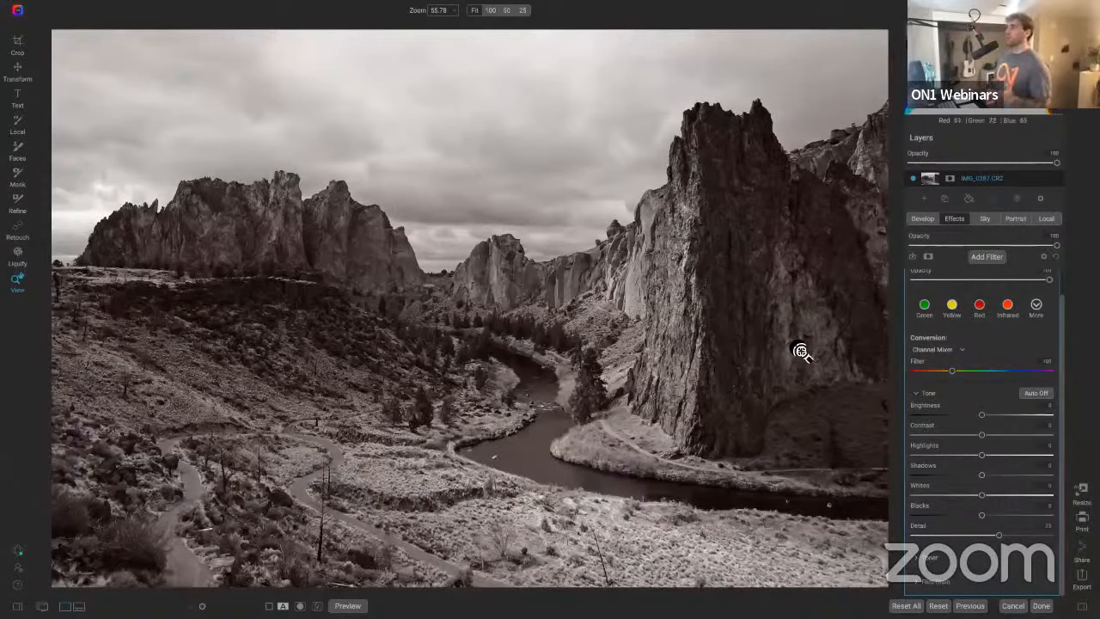
# Step: Add a local Darken adjustment and paint it over the tall cliff on the right with a size 700 brush
pyautogui.click(1048, 219)
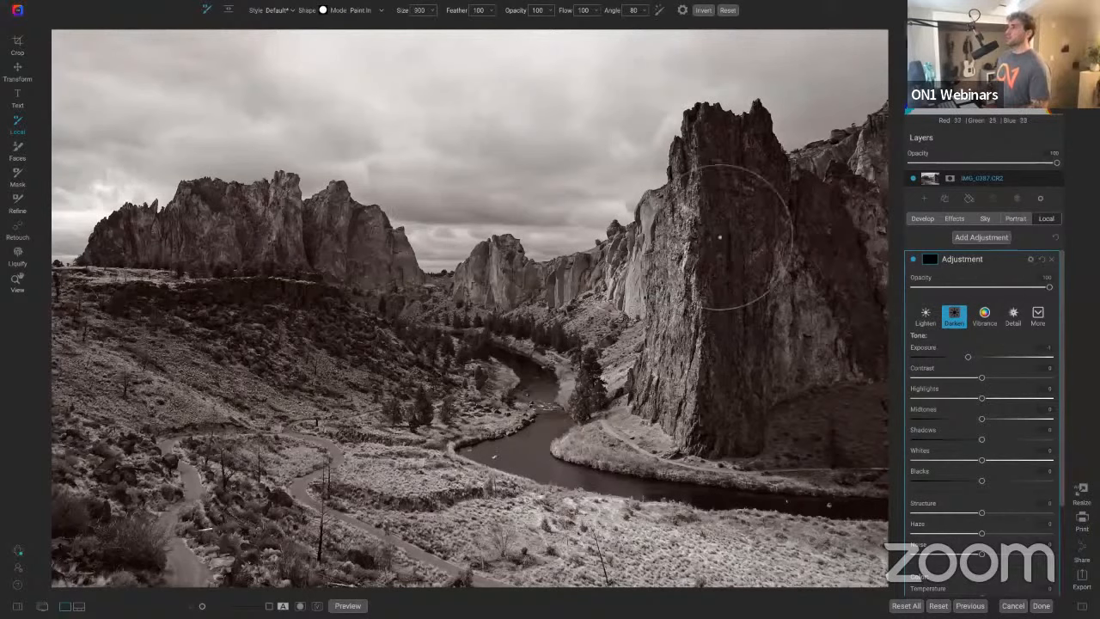
pyautogui.press('[')
pyautogui.press('[')
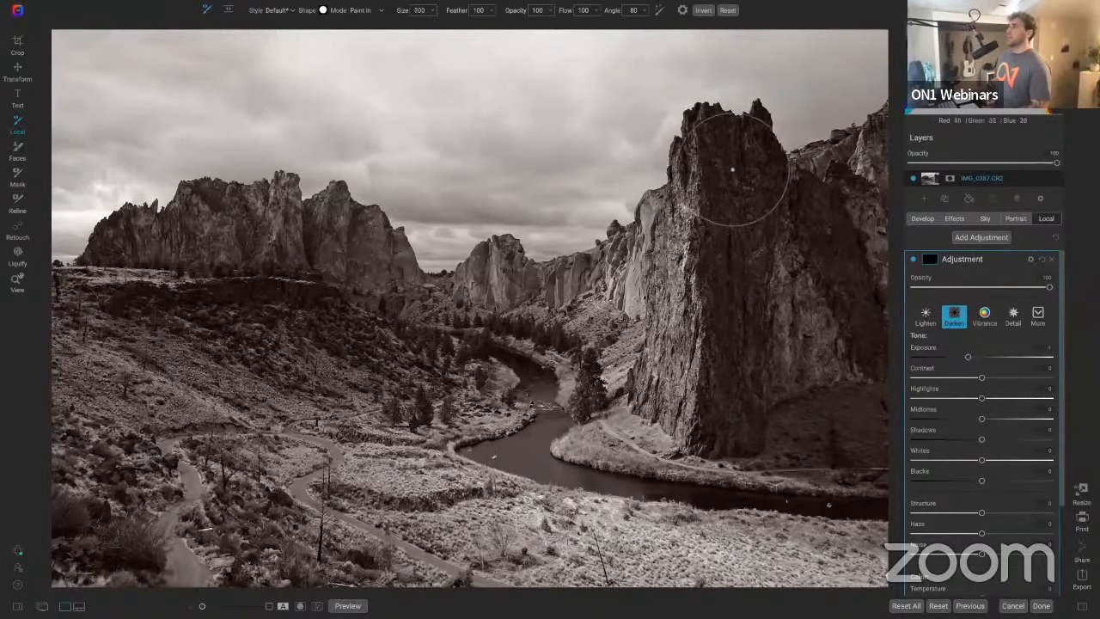
pyautogui.moveTo(732, 169)
pyautogui.mouseDown()
pyautogui.moveTo(753, 196)
pyautogui.moveTo(742, 426)
pyautogui.mouseUp()
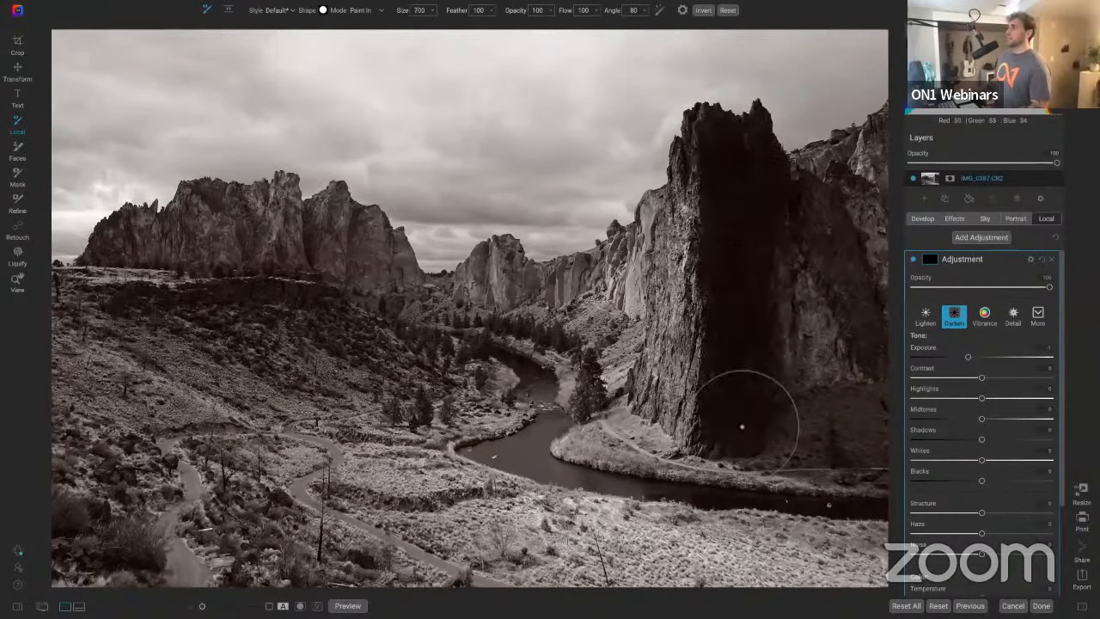
pyautogui.moveTo(810, 216)
pyautogui.mouseDown()
pyautogui.moveTo(859, 196)
pyautogui.moveTo(845, 196)
pyautogui.moveTo(856, 186)
pyautogui.moveTo(871, 192)
pyautogui.moveTo(785, 276)
pyautogui.moveTo(817, 293)
pyautogui.moveTo(825, 328)
pyautogui.moveTo(907, 297)
pyautogui.moveTo(925, 382)
pyautogui.moveTo(923, 424)
pyautogui.moveTo(902, 443)
pyautogui.moveTo(826, 432)
pyautogui.moveTo(860, 382)
pyautogui.moveTo(874, 441)
pyautogui.moveTo(816, 452)
pyautogui.mouseUp()
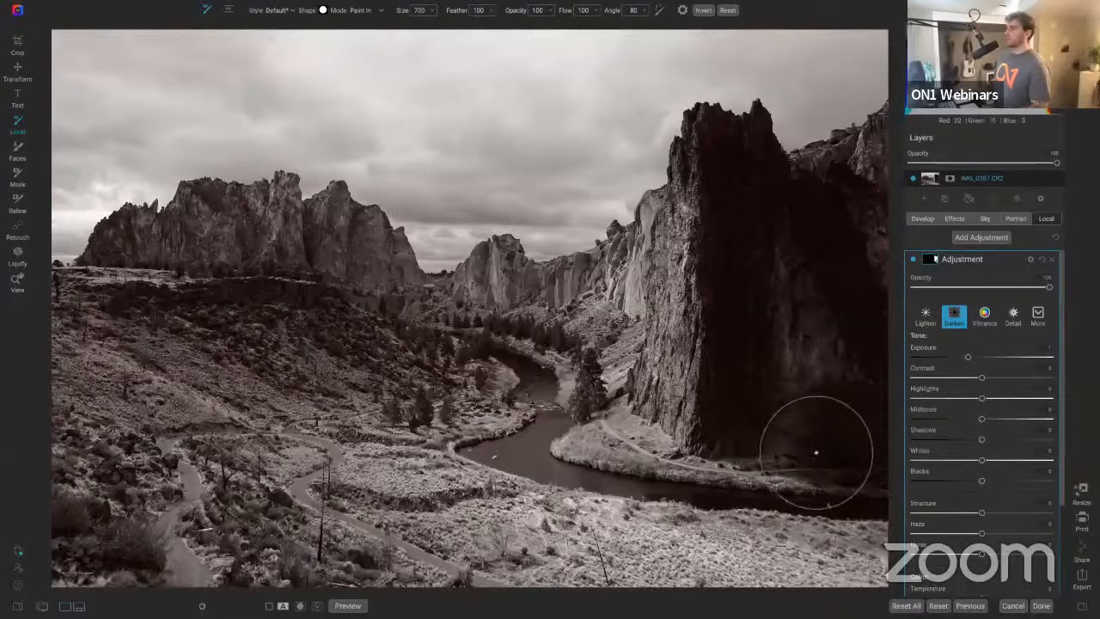
# Step: Paint the darken adjustment over the lower-left foreground hillside and along the bottom of the image
pyautogui.moveTo(354, 354)
pyautogui.mouseDown()
pyautogui.moveTo(211, 314)
pyautogui.moveTo(95, 305)
pyautogui.moveTo(348, 355)
pyautogui.moveTo(131, 491)
pyautogui.moveTo(120, 541)
pyautogui.moveTo(86, 554)
pyautogui.moveTo(77, 434)
pyautogui.moveTo(117, 486)
pyautogui.moveTo(123, 471)
pyautogui.moveTo(219, 477)
pyautogui.moveTo(271, 554)
pyautogui.moveTo(353, 571)
pyautogui.mouseUp()
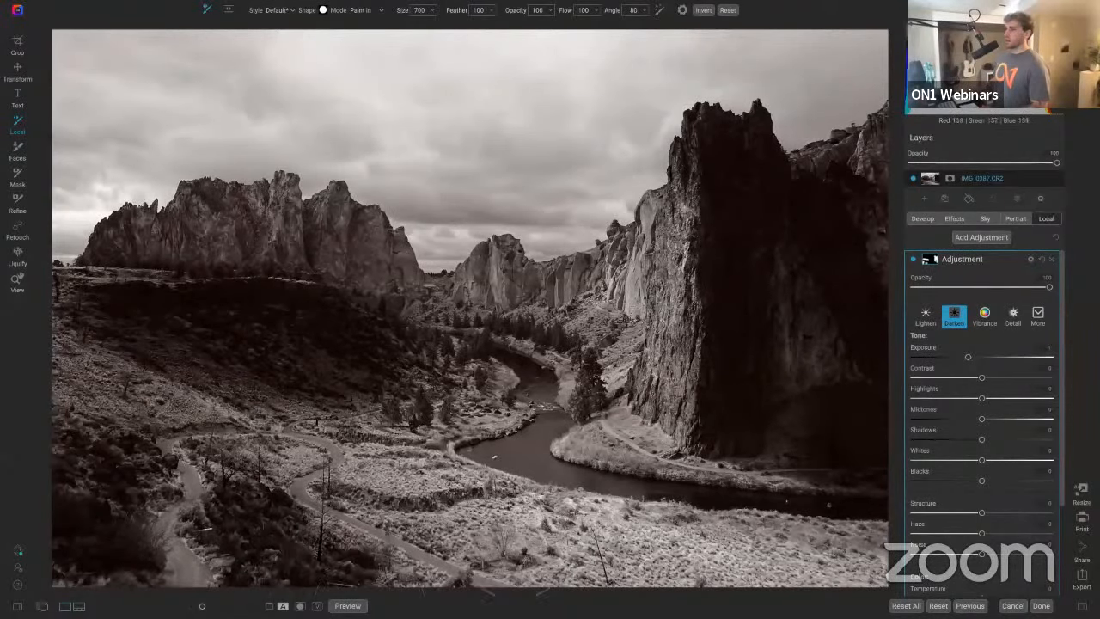
pyautogui.moveTo(488, 591)
pyautogui.mouseDown()
pyautogui.moveTo(722, 533)
pyautogui.moveTo(859, 541)
pyautogui.moveTo(671, 591)
pyautogui.mouseUp()
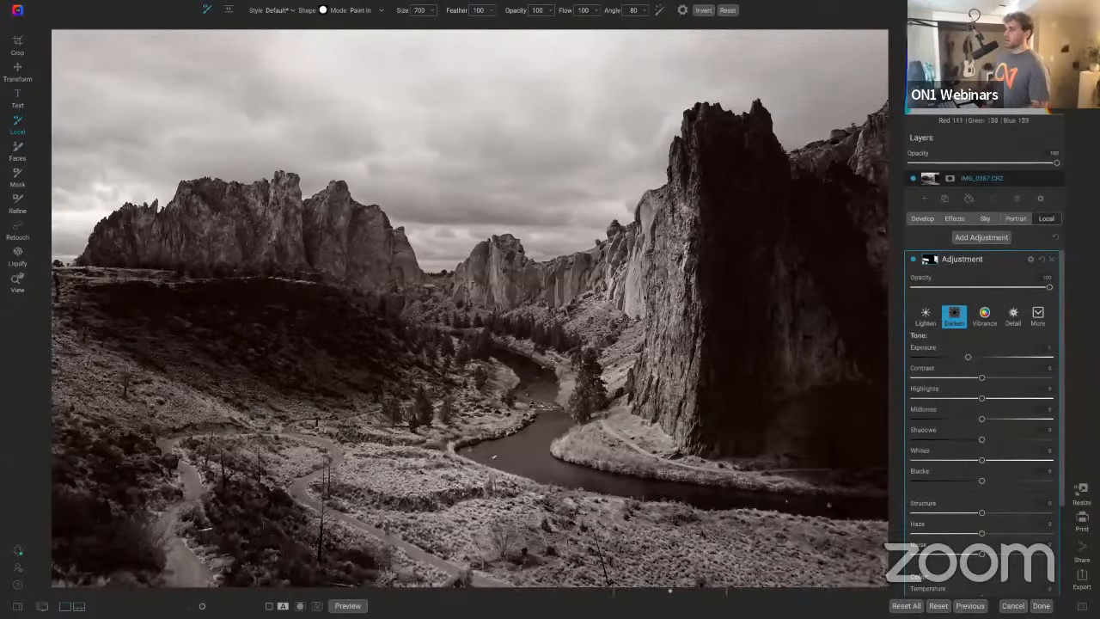
pyautogui.moveTo(478, 516)
pyautogui.mouseDown()
pyautogui.moveTo(470, 523)
pyautogui.moveTo(502, 563)
pyautogui.moveTo(550, 572)
pyautogui.moveTo(799, 538)
pyautogui.moveTo(867, 574)
pyautogui.mouseUp()
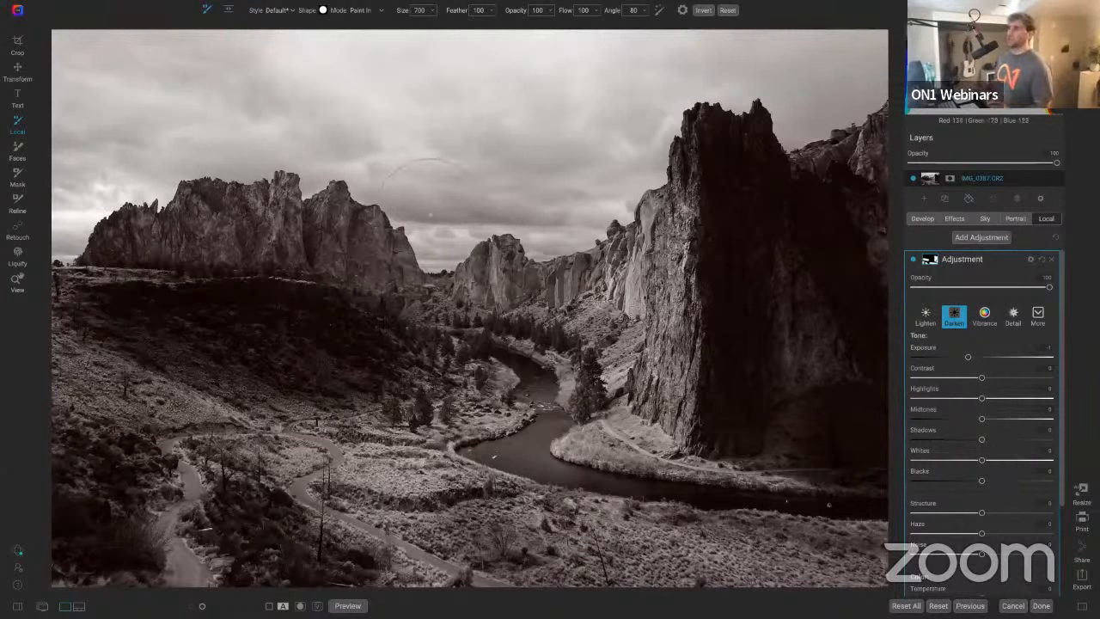
# Step: Darken the base of the left rock formation with a size 500 brush, undoing two stray strokes
pyautogui.moveTo(368, 242)
pyautogui.mouseDown()
pyautogui.moveTo(250, 127)
pyautogui.moveTo(567, 247)
pyautogui.mouseUp()
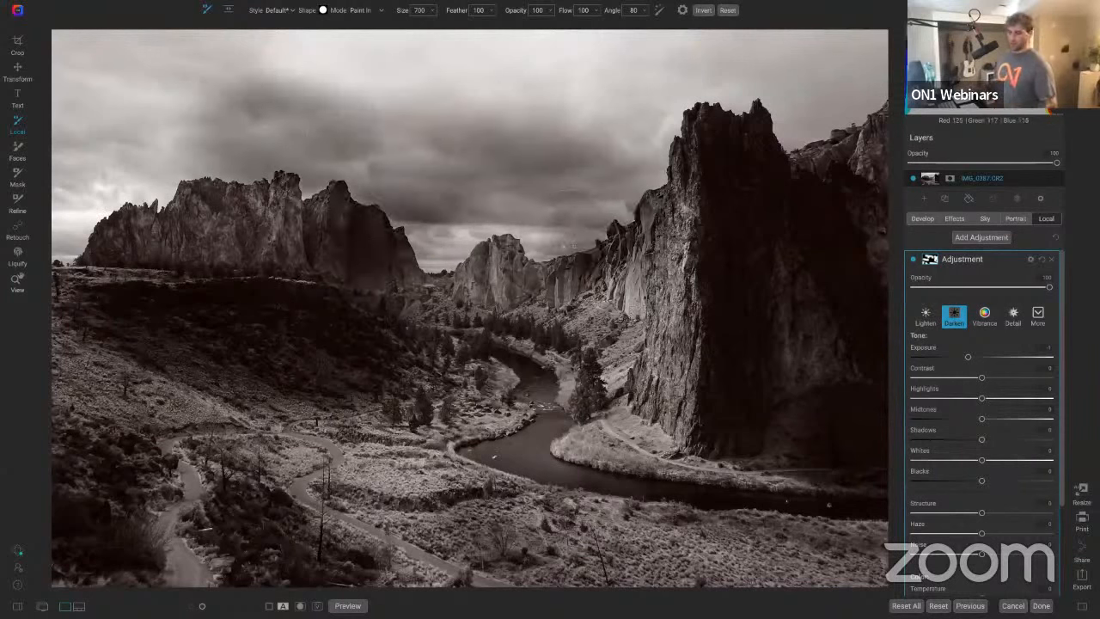
pyautogui.hotkey('ctrl', 'z')
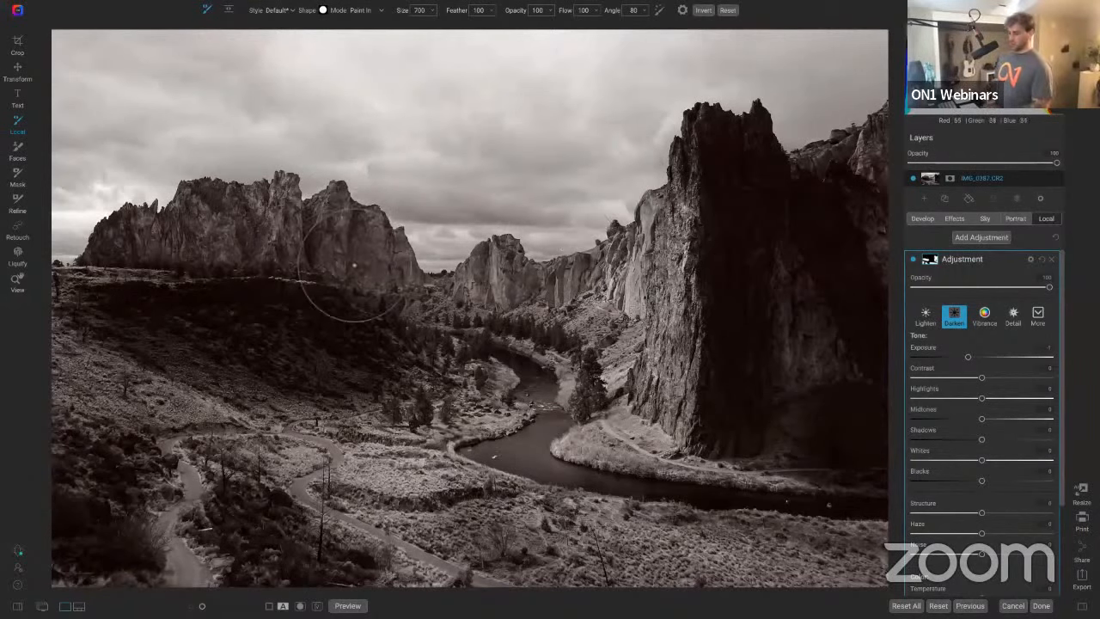
pyautogui.press('[')
pyautogui.press('[')
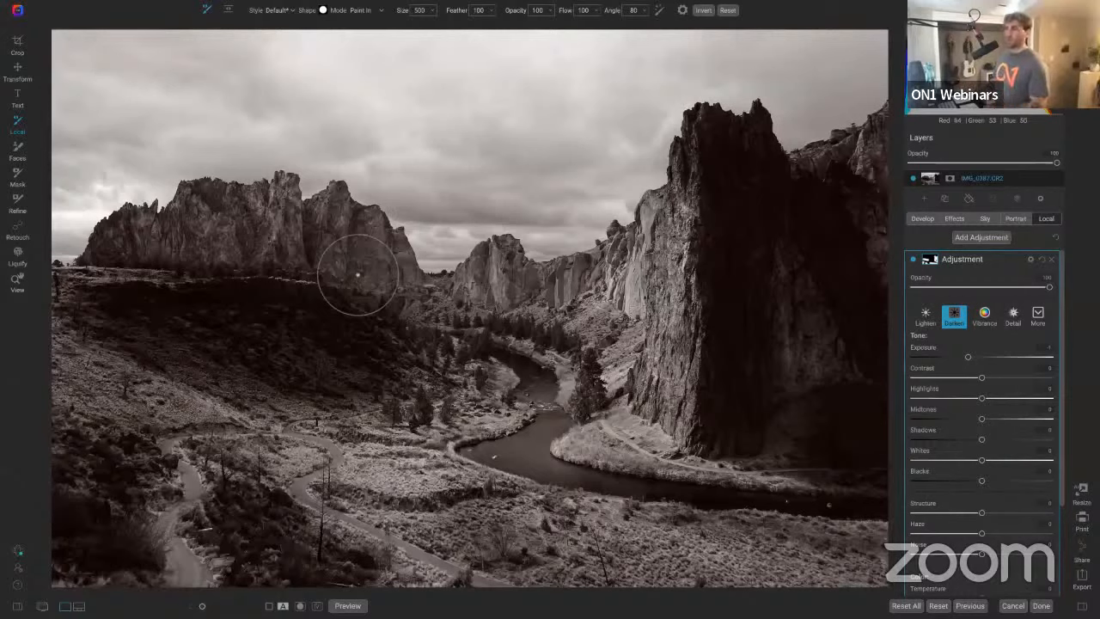
pyautogui.moveTo(358, 275)
pyautogui.mouseDown()
pyautogui.moveTo(327, 240)
pyautogui.moveTo(390, 284)
pyautogui.moveTo(333, 239)
pyautogui.moveTo(322, 266)
pyautogui.moveTo(308, 265)
pyautogui.moveTo(279, 225)
pyautogui.mouseUp()
pyautogui.hotkey('ctrl', 'z')
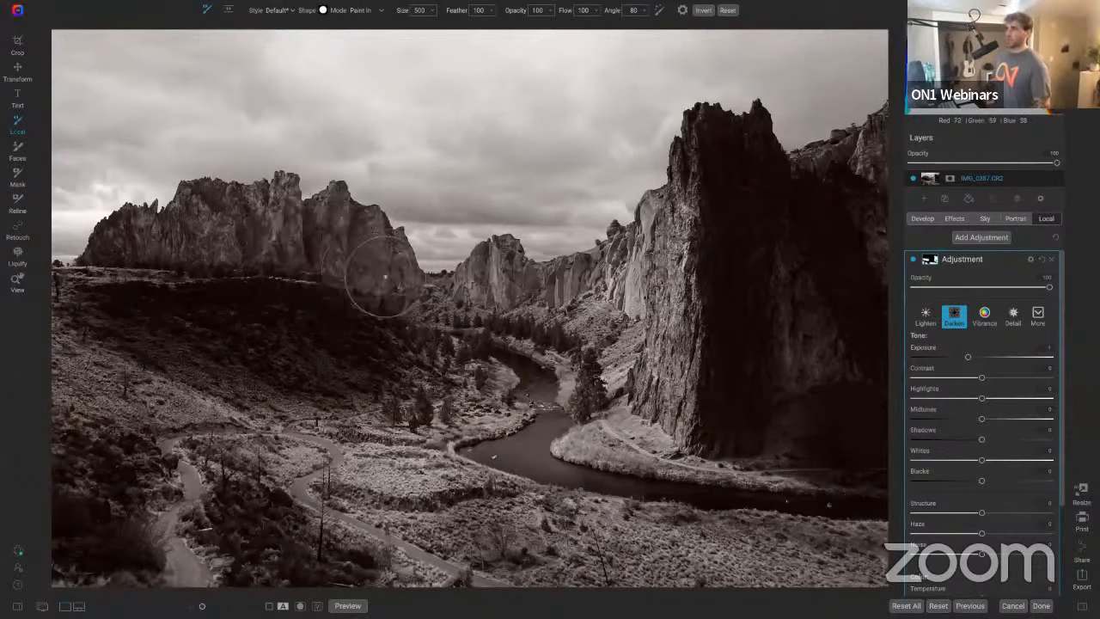
pyautogui.moveTo(429, 380)
pyautogui.mouseDown()
pyautogui.moveTo(405, 351)
pyautogui.moveTo(441, 374)
pyautogui.moveTo(359, 379)
pyautogui.mouseUp()
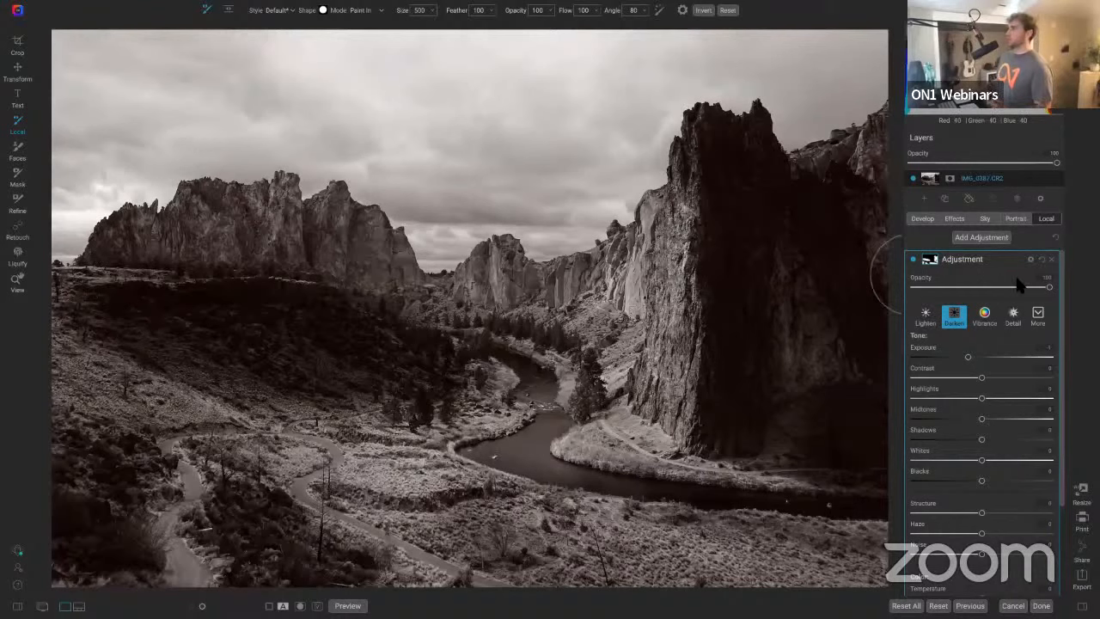
# Step: Lower the darken adjustment's opacity to about 30 and toggle it off and on to compare
pyautogui.moveTo(1048, 289); pyautogui.dragTo(964, 294)
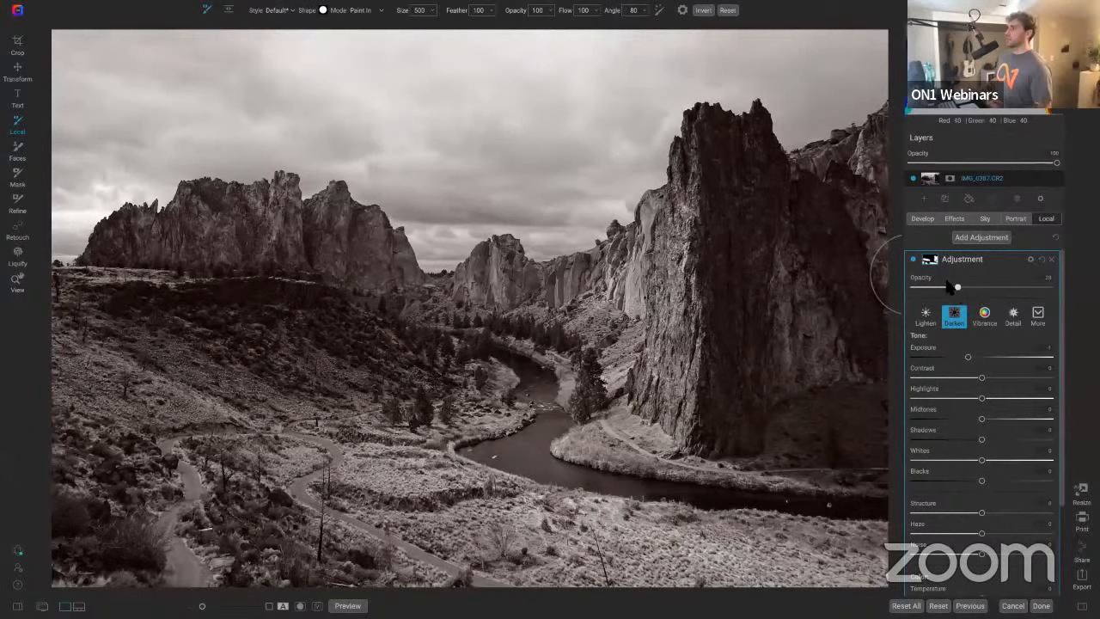
pyautogui.click(914, 260)
pyautogui.click(914, 260)
pyautogui.click(914, 260)
pyautogui.click(913, 260)
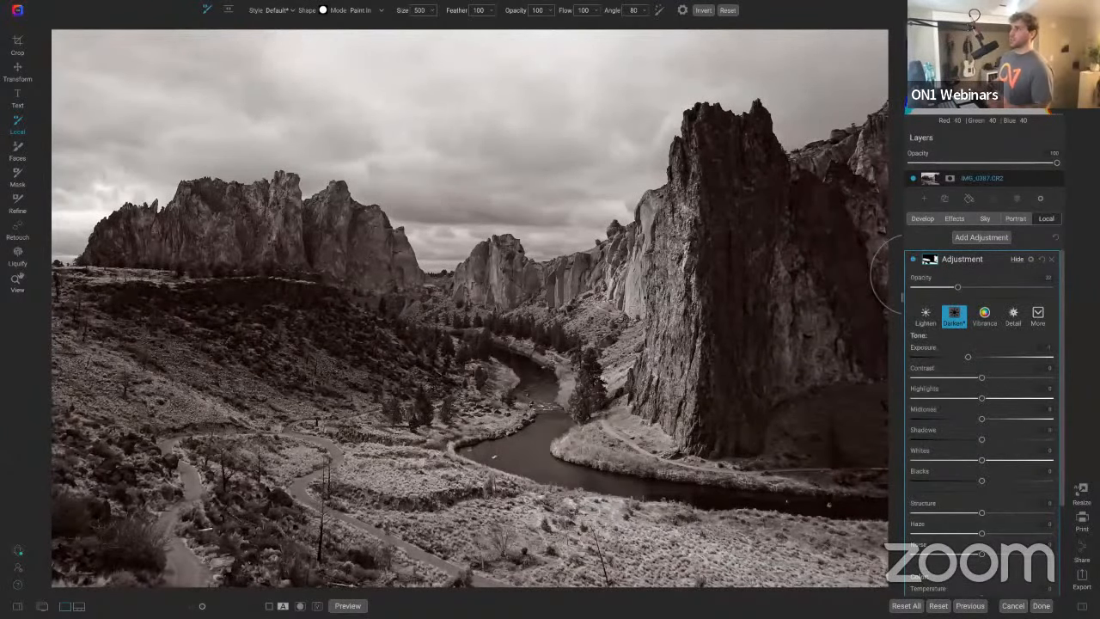
# Step: Rename the local adjustment as darken
pyautogui.doubleClick(962, 258)
pyautogui.write('darken')
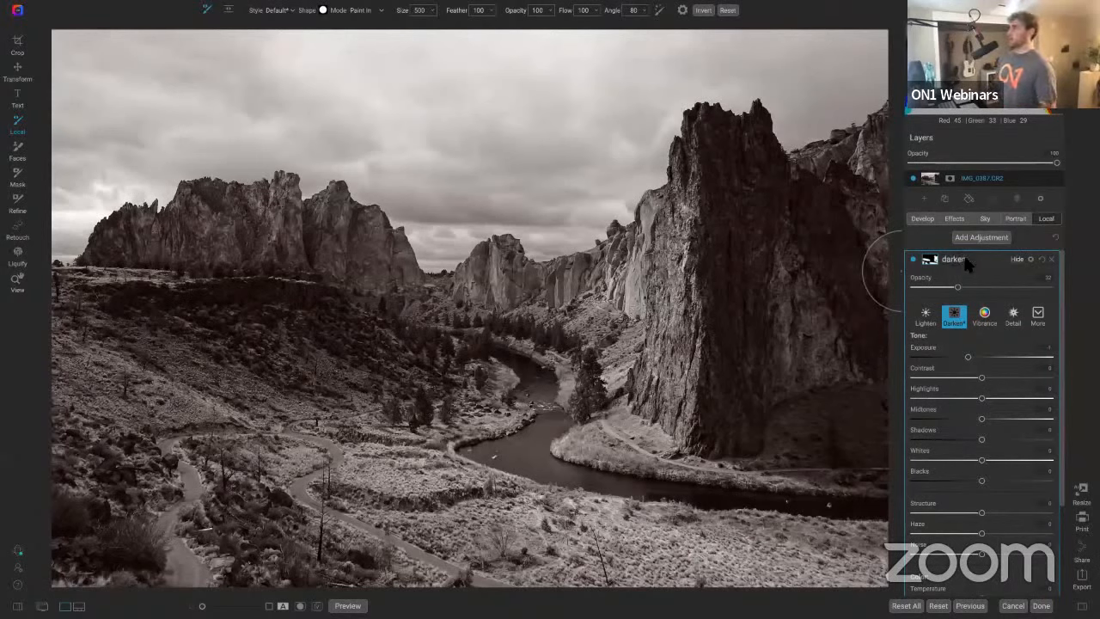
pyautogui.press('Return')
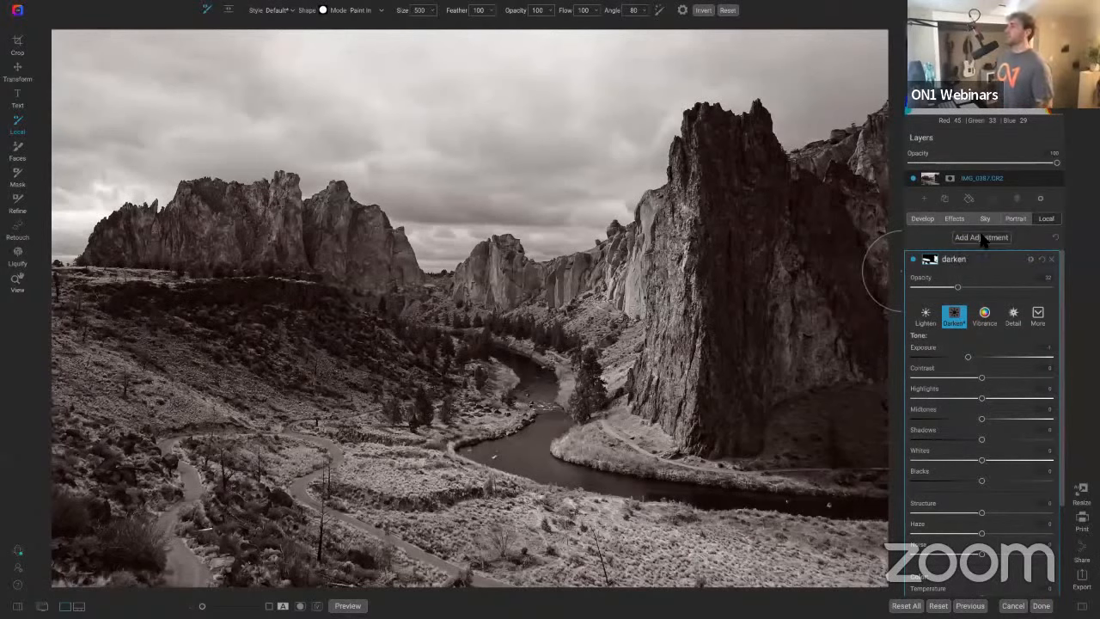
# Step: Add a second local adjustment named Brighten using the Lighten preset
pyautogui.click(984, 238)
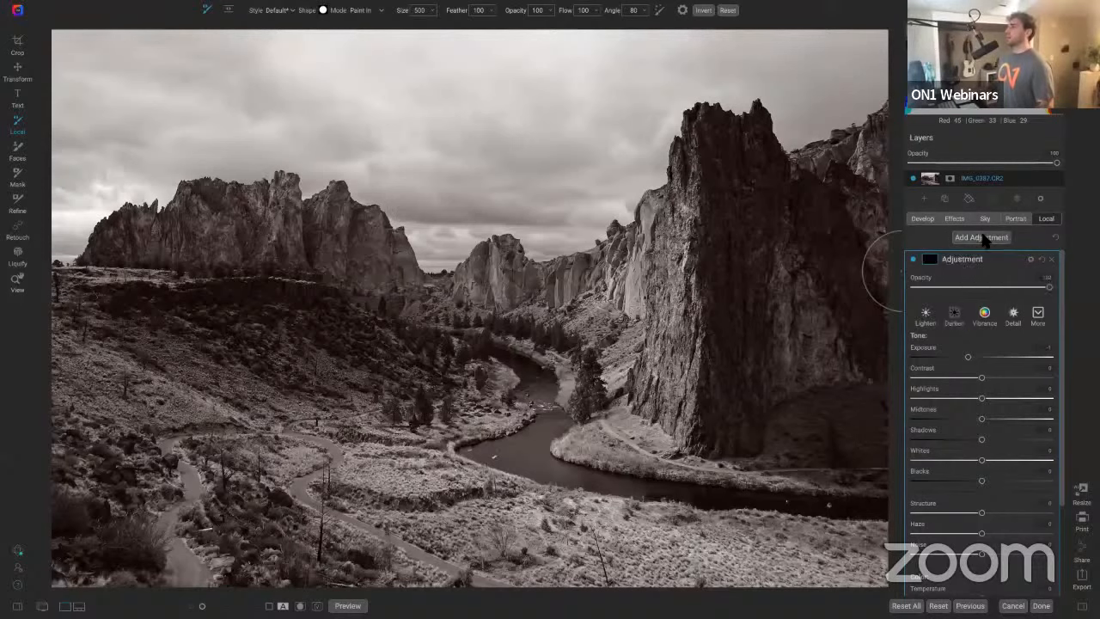
pyautogui.doubleClick(973, 260)
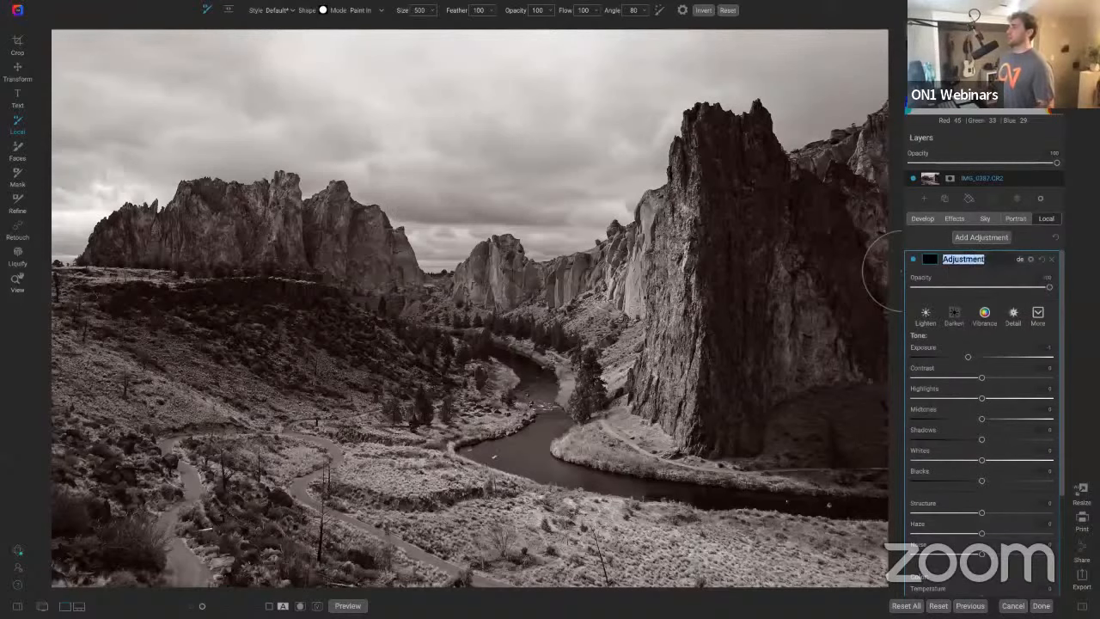
pyautogui.write('Brighten')
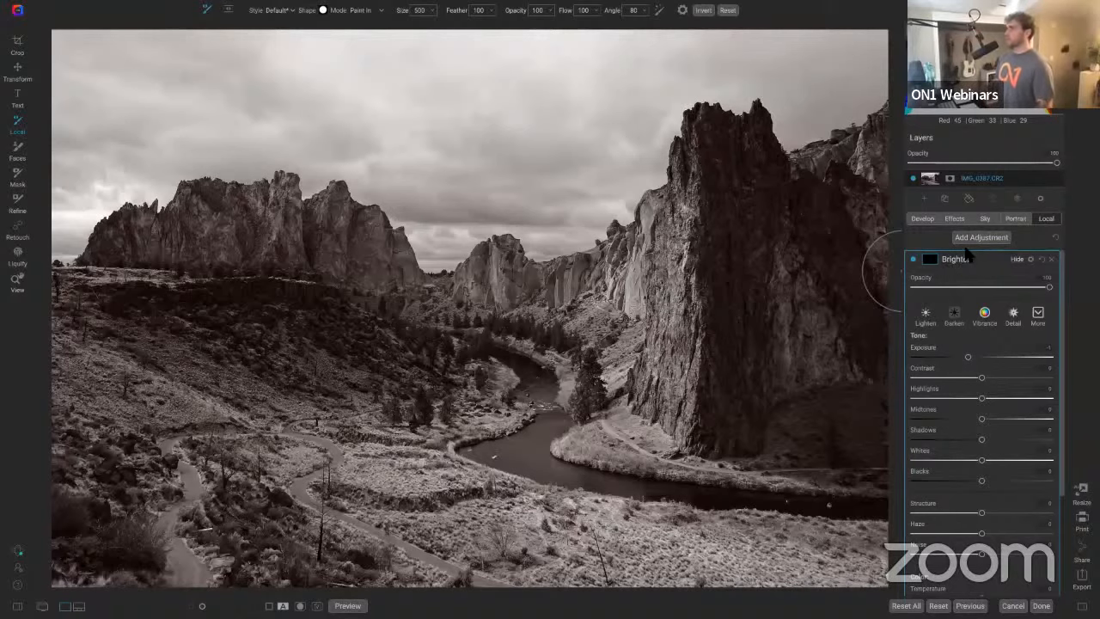
pyautogui.press('Return')
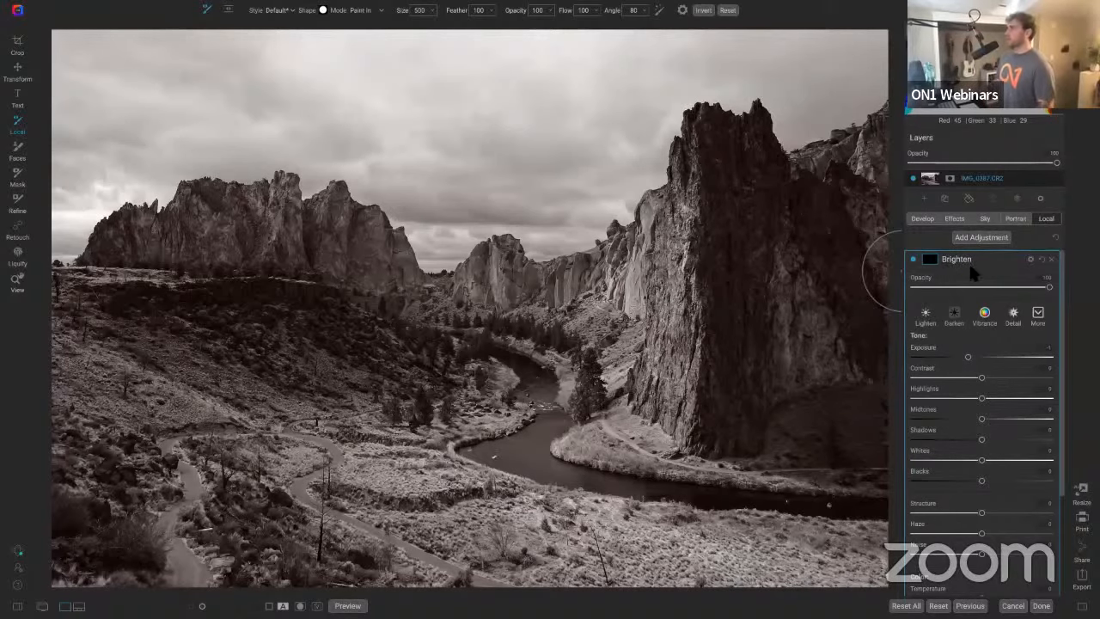
pyautogui.click(925, 317)
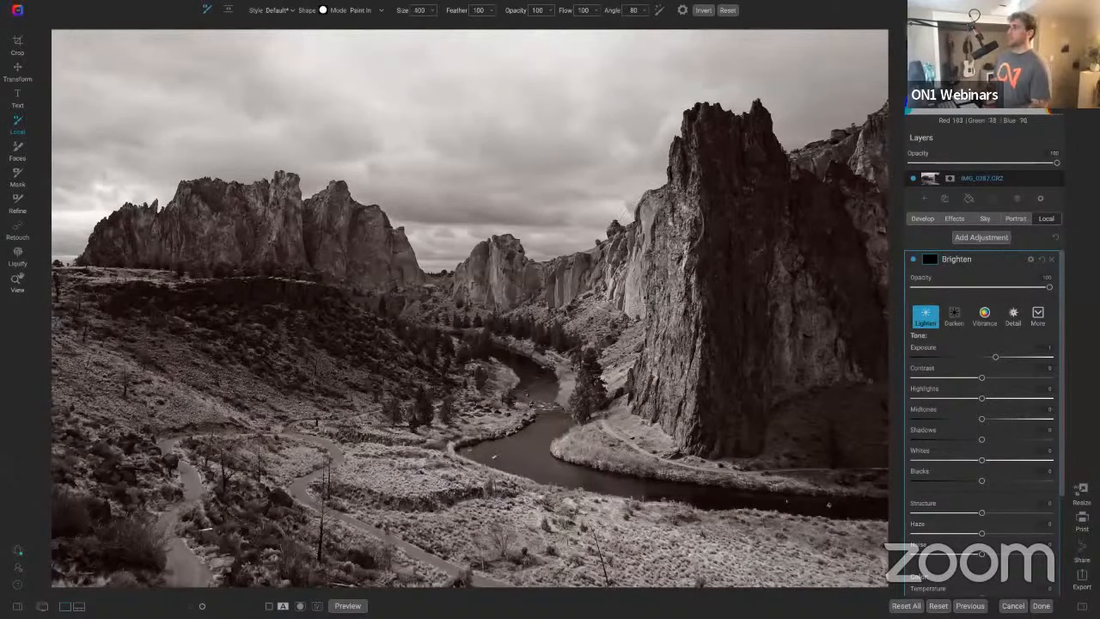
# Step: Paint the Brighten adjustment over the sunlit rock faces in the centre and on the left formation
pyautogui.moveTo(680, 228); pyautogui.dragTo(643, 292)
pyautogui.moveTo(679, 250); pyautogui.dragTo(666, 404)
pyautogui.moveTo(601, 412)
pyautogui.mouseDown()
pyautogui.moveTo(597, 395)
pyautogui.moveTo(618, 370)
pyautogui.moveTo(632, 309)
pyautogui.moveTo(619, 283)
pyautogui.moveTo(498, 282)
pyautogui.moveTo(464, 303)
pyautogui.moveTo(423, 302)
pyautogui.moveTo(339, 234)
pyautogui.moveTo(102, 242)
pyautogui.moveTo(219, 194)
pyautogui.moveTo(275, 197)
pyautogui.moveTo(297, 256)
pyautogui.moveTo(365, 293)
pyautogui.moveTo(400, 255)
pyautogui.moveTo(339, 200)
pyautogui.moveTo(394, 241)
pyautogui.mouseUp()
# Step: Reduce the brush to size 175 and brighten the middle ridges and the river bank details
pyautogui.press('[')
pyautogui.press('[')
pyautogui.press('[')
pyautogui.press('[')
pyautogui.press('[')
pyautogui.press('[')
pyautogui.press('[')
pyautogui.press('[')
pyautogui.press('[')
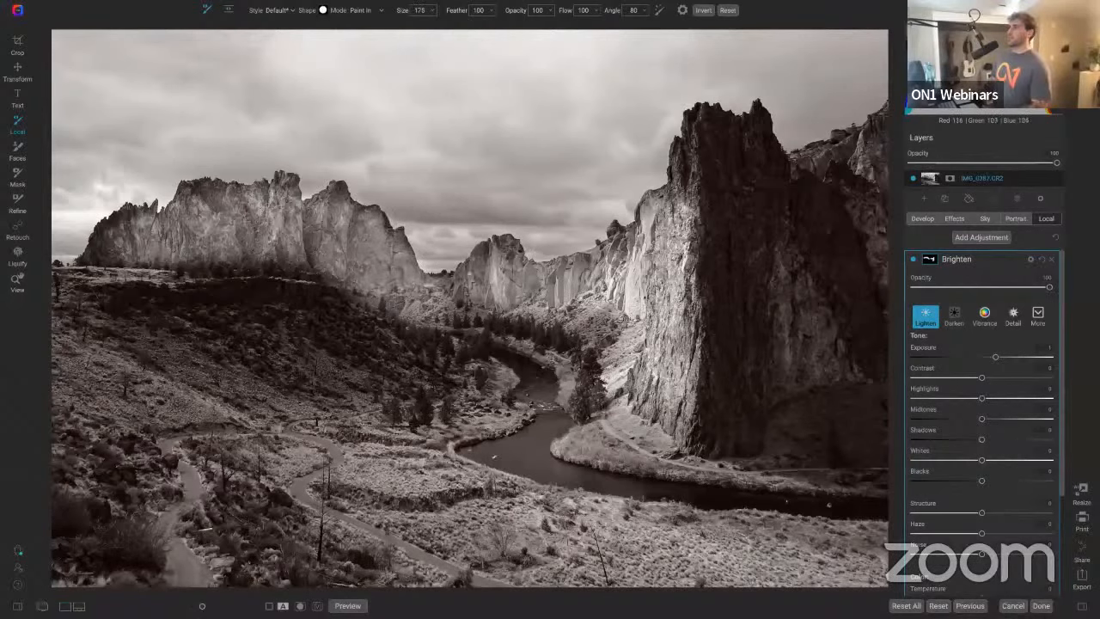
pyautogui.moveTo(465, 275)
pyautogui.mouseDown()
pyautogui.moveTo(505, 250)
pyautogui.moveTo(515, 260)
pyautogui.mouseUp()
pyautogui.moveTo(455, 307); pyautogui.dragTo(614, 330)
pyautogui.press(']')
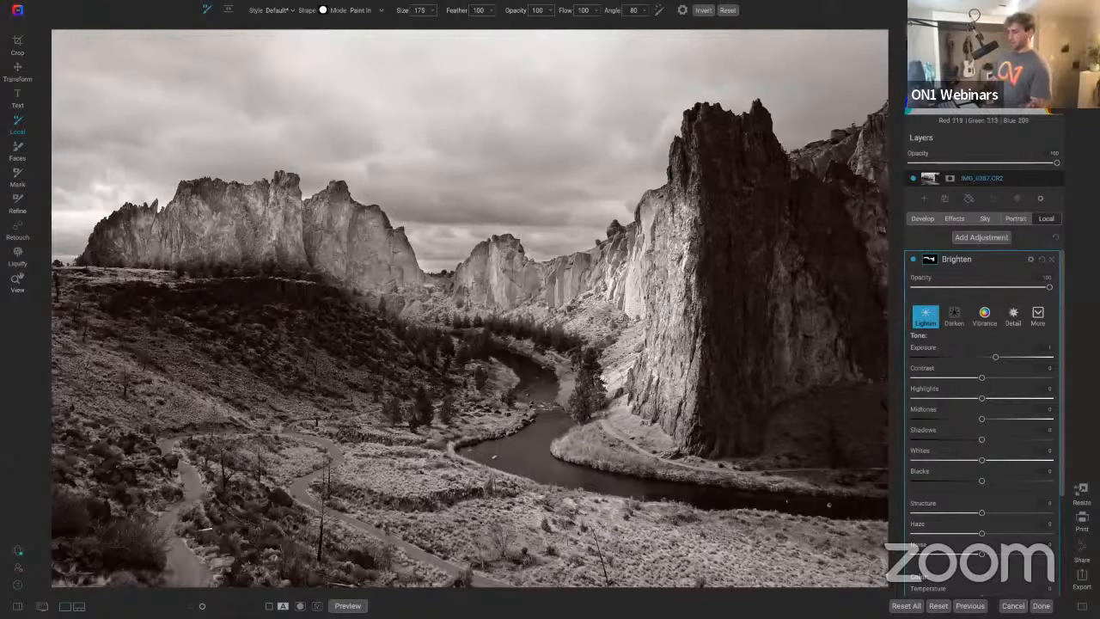
pyautogui.moveTo(595, 389)
pyautogui.mouseDown()
pyautogui.moveTo(598, 372)
pyautogui.moveTo(546, 342)
pyautogui.moveTo(447, 318)
pyautogui.moveTo(580, 413)
pyautogui.moveTo(468, 344)
pyautogui.moveTo(572, 379)
pyautogui.moveTo(543, 374)
pyautogui.moveTo(576, 388)
pyautogui.moveTo(586, 425)
pyautogui.mouseUp()
# Step: Set the Brighten adjustment's opacity to about 33 and toggle it off and on to compare
pyautogui.press('x')
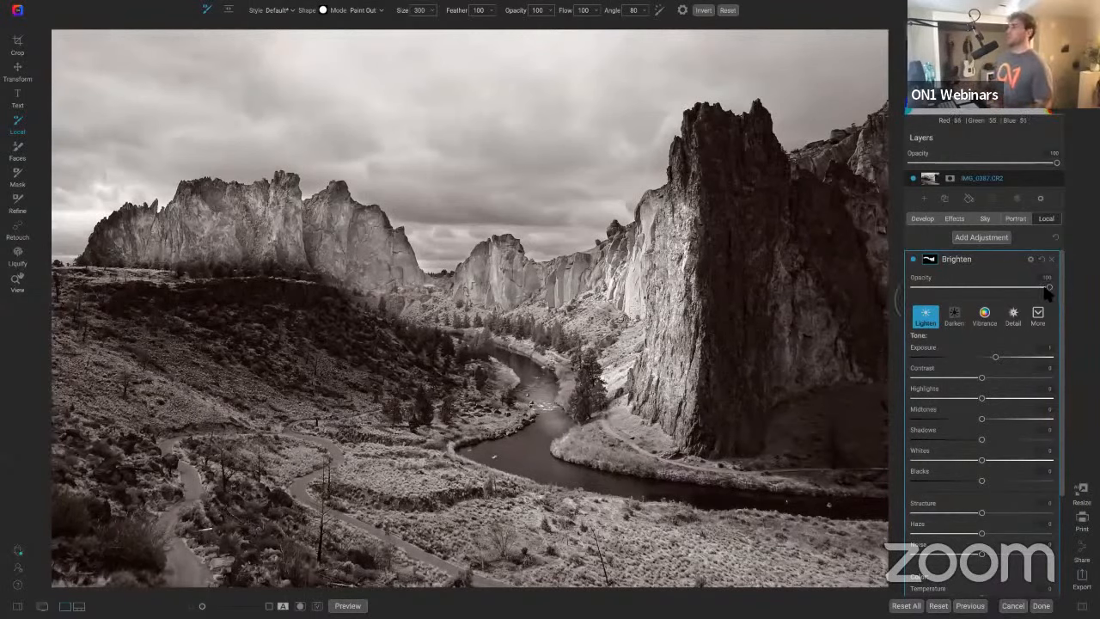
pyautogui.click(1011, 287)
pyautogui.moveTo(912, 292); pyautogui.dragTo(915, 293)
pyautogui.click(949, 288)
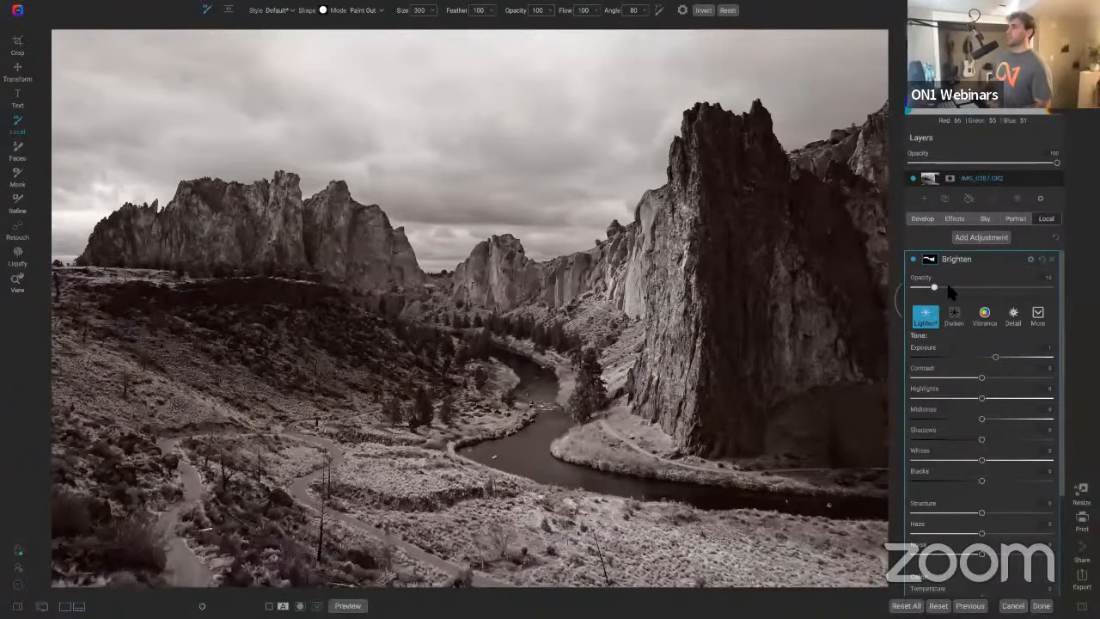
pyautogui.moveTo(949, 286)
pyautogui.mouseDown()
pyautogui.moveTo(969, 287)
pyautogui.moveTo(959, 288)
pyautogui.mouseUp()
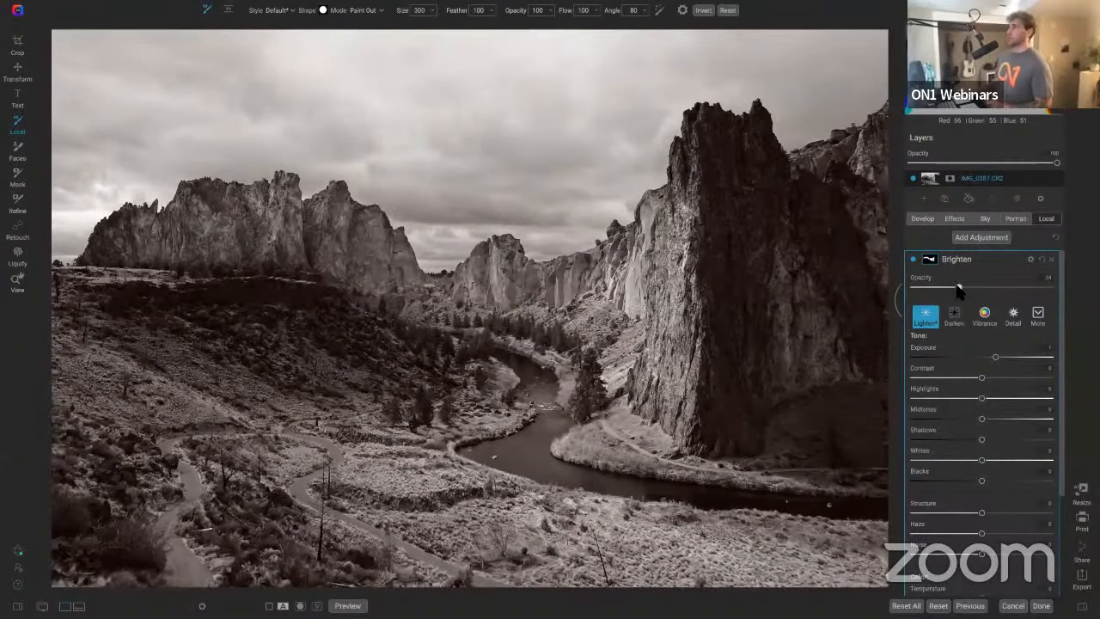
pyautogui.click(913, 260)
pyautogui.click(914, 260)
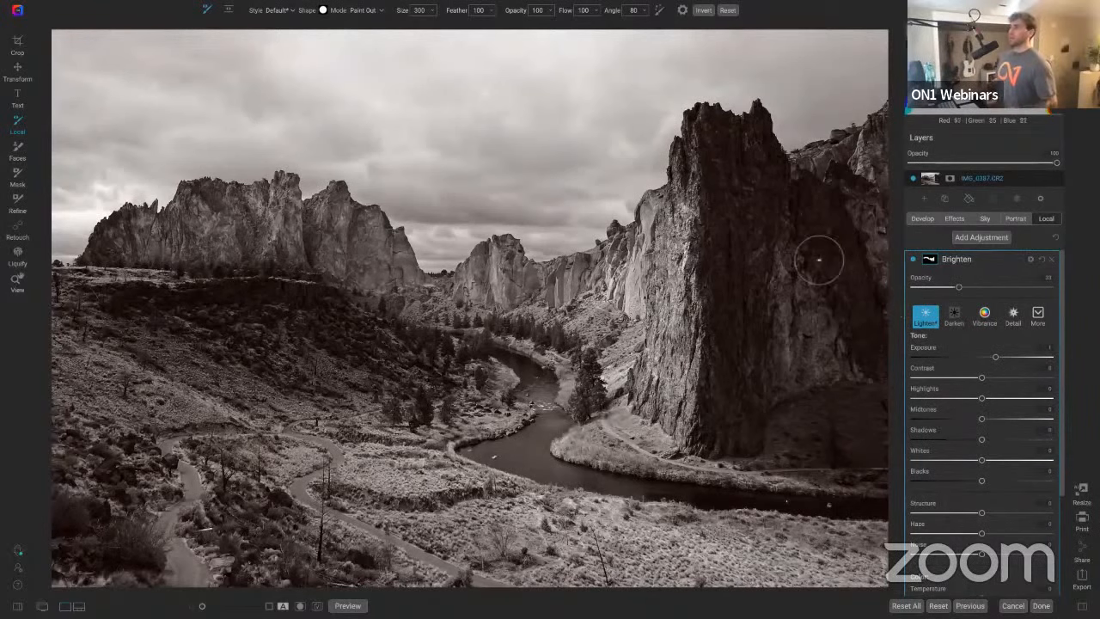
# Step: Brighten the sunlit left edge of the tall right-hand cliff with Paint In strokes
pyautogui.press('x')
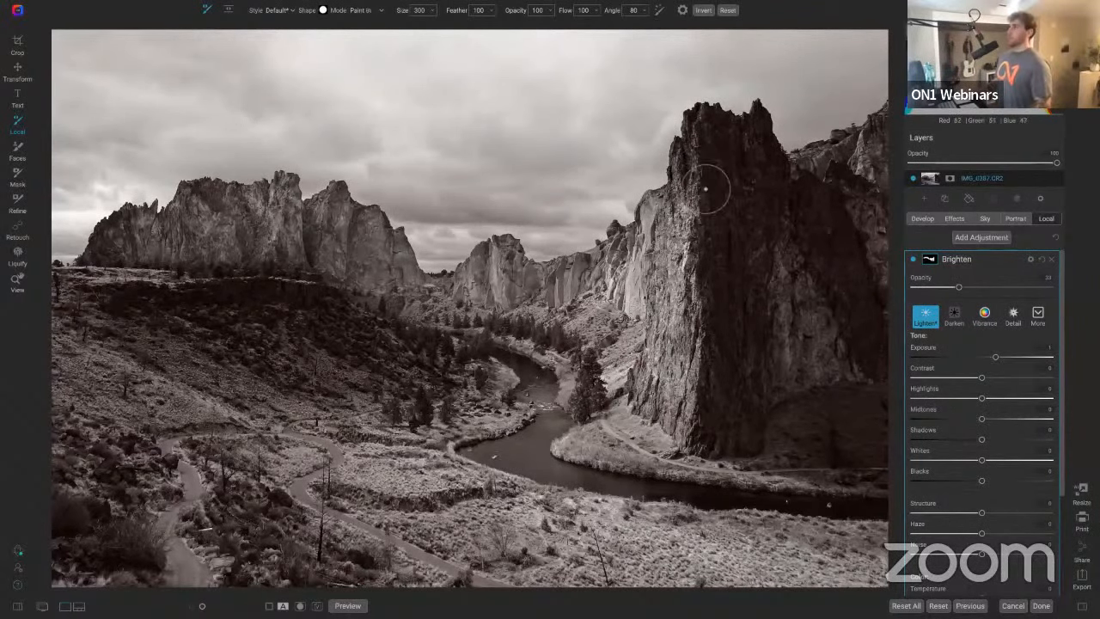
pyautogui.press('super+equal')
pyautogui.moveTo(886, 134)
pyautogui.mouseDown()
pyautogui.moveTo(656, 224)
pyautogui.moveTo(713, 194)
pyautogui.mouseUp()
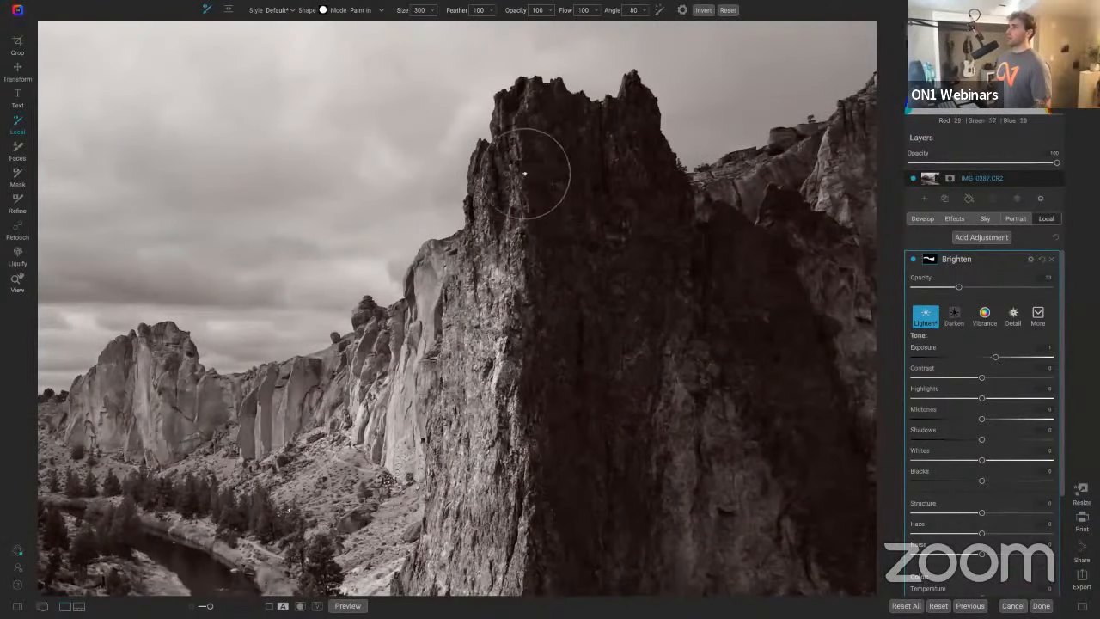
pyautogui.moveTo(524, 173)
pyautogui.mouseDown()
pyautogui.moveTo(537, 228)
pyautogui.moveTo(520, 258)
pyautogui.moveTo(535, 115)
pyautogui.moveTo(509, 164)
pyautogui.moveTo(503, 276)
pyautogui.mouseUp()
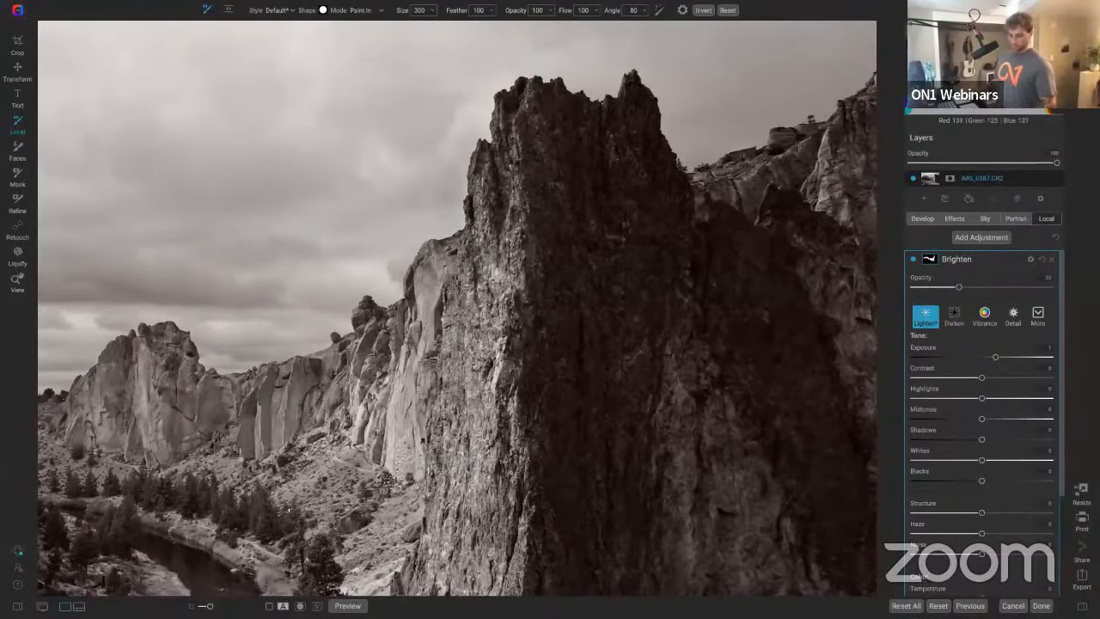
# Step: Fit the canyon image in view and toggle the Brighten adjustment and the whole preview to compare before and after
pyautogui.click(17, 283)
pyautogui.click(744, 365)
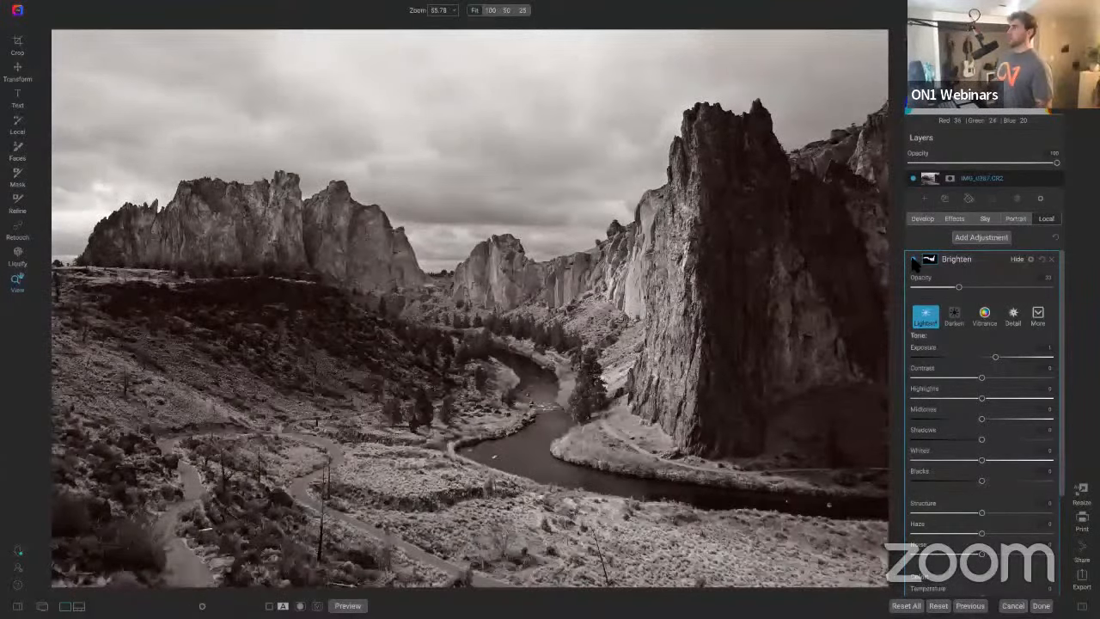
pyautogui.click(915, 260)
pyautogui.click(915, 260)
pyautogui.click(915, 260)
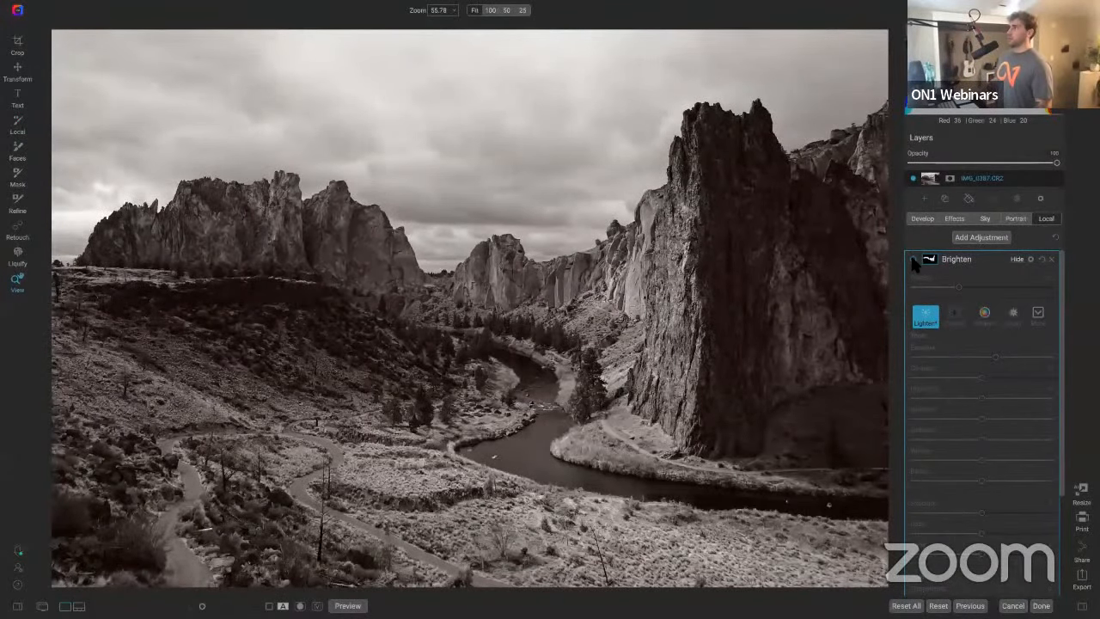
pyautogui.click(914, 261)
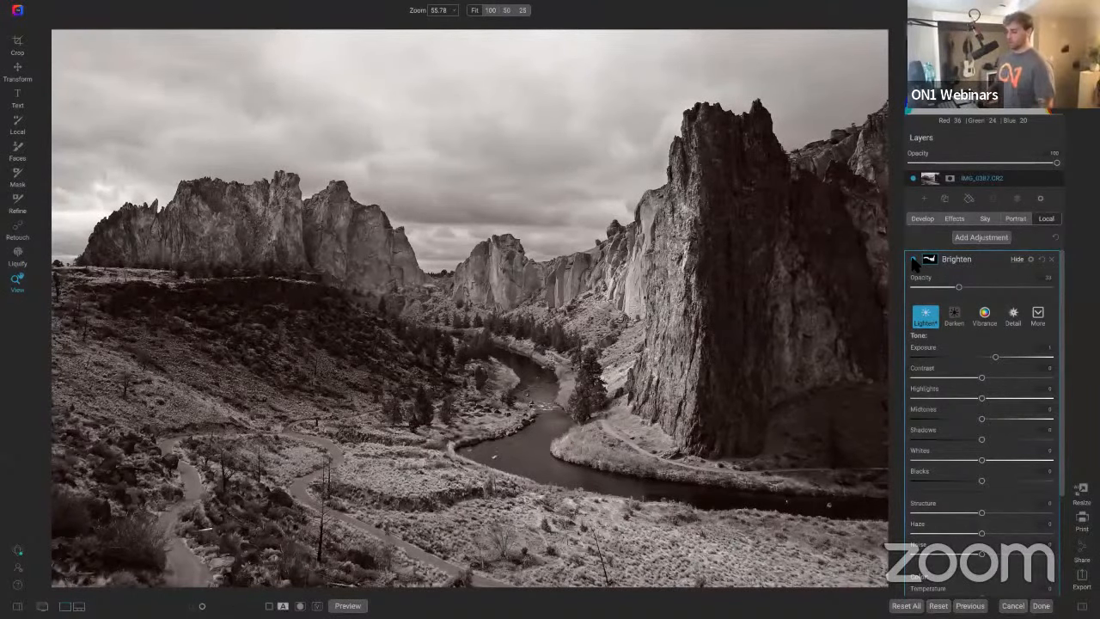
pyautogui.press('\\')
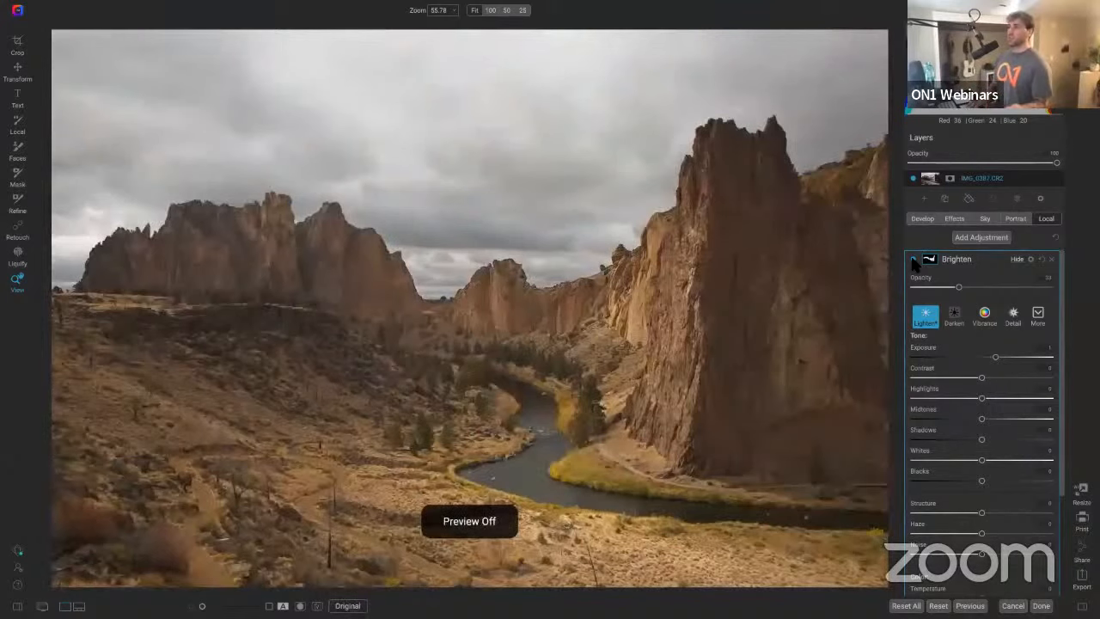
pyautogui.press('\\')
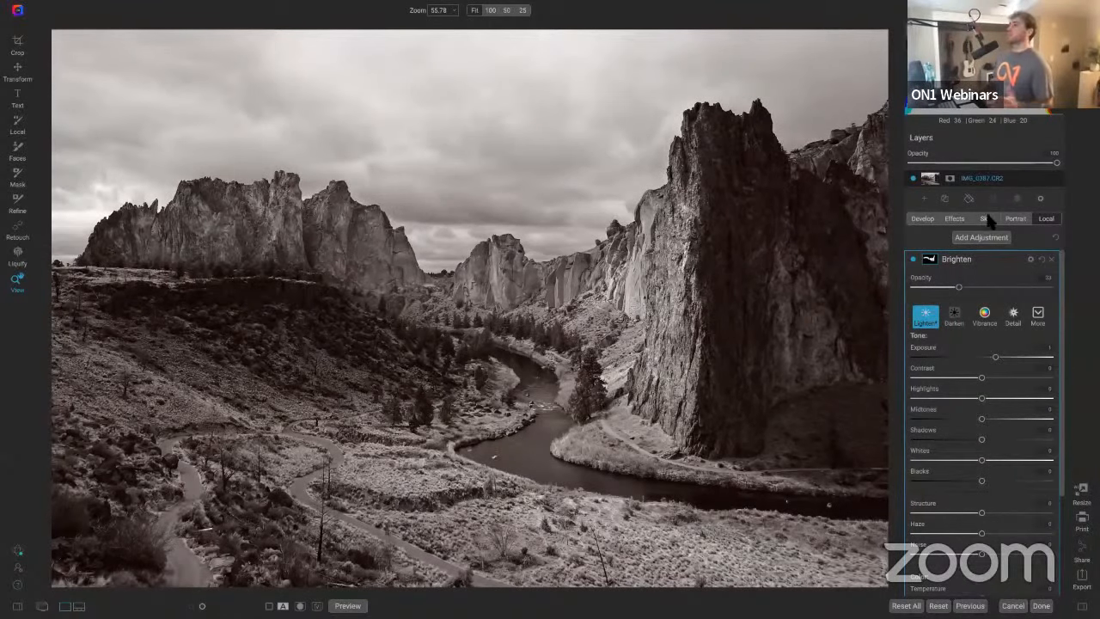
# Step: Add a Grunge filter in Effects and toggle its visibility to compare
pyautogui.click(954, 220)
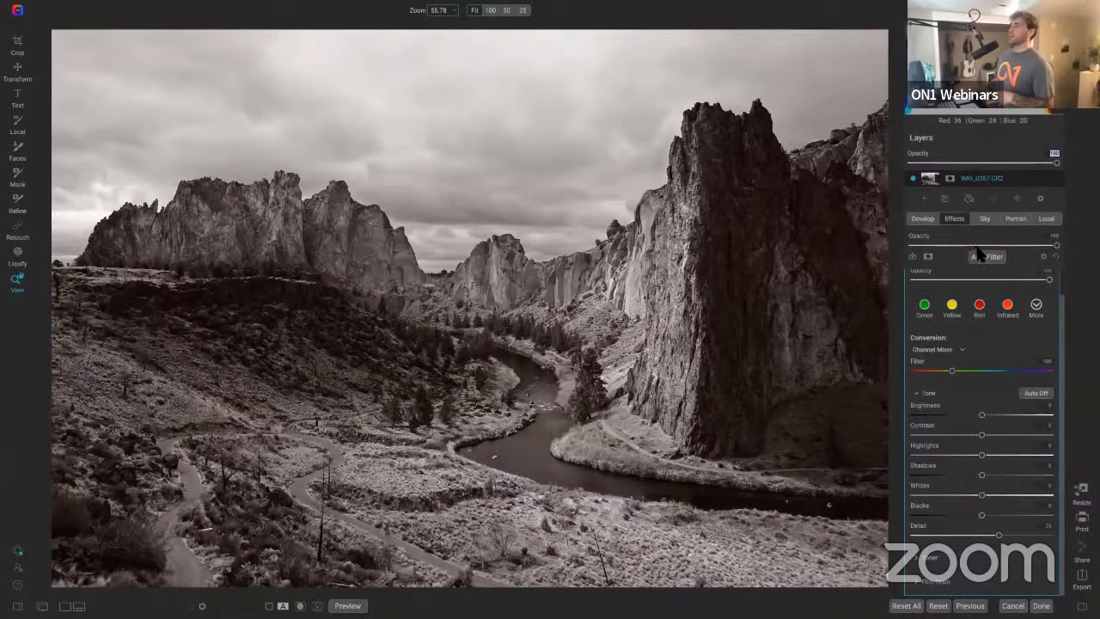
pyautogui.click(987, 256)
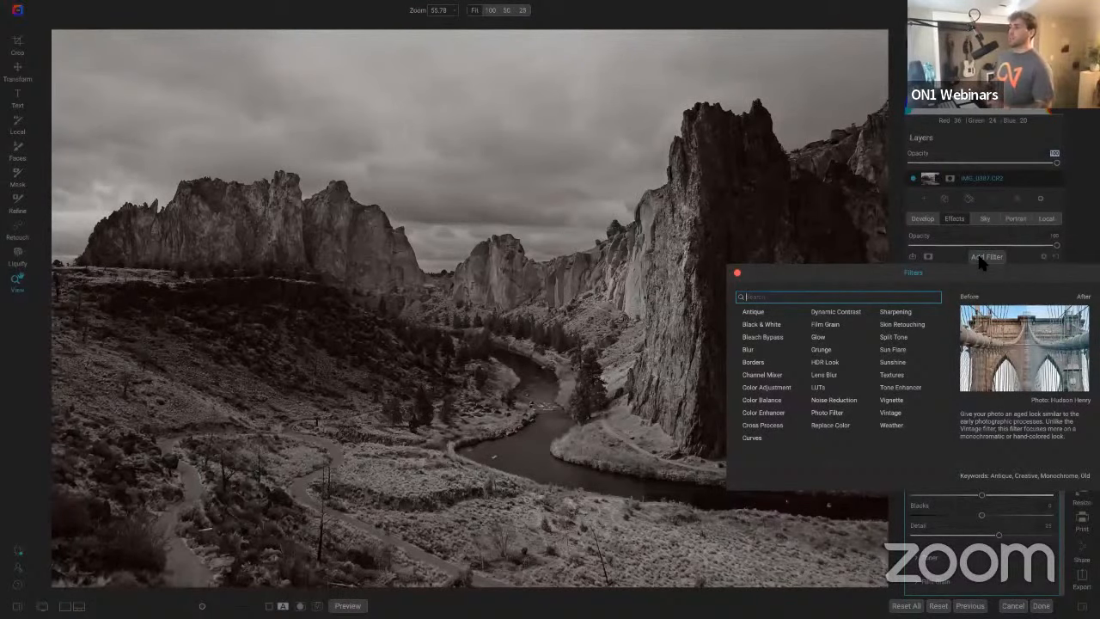
pyautogui.click(822, 351)
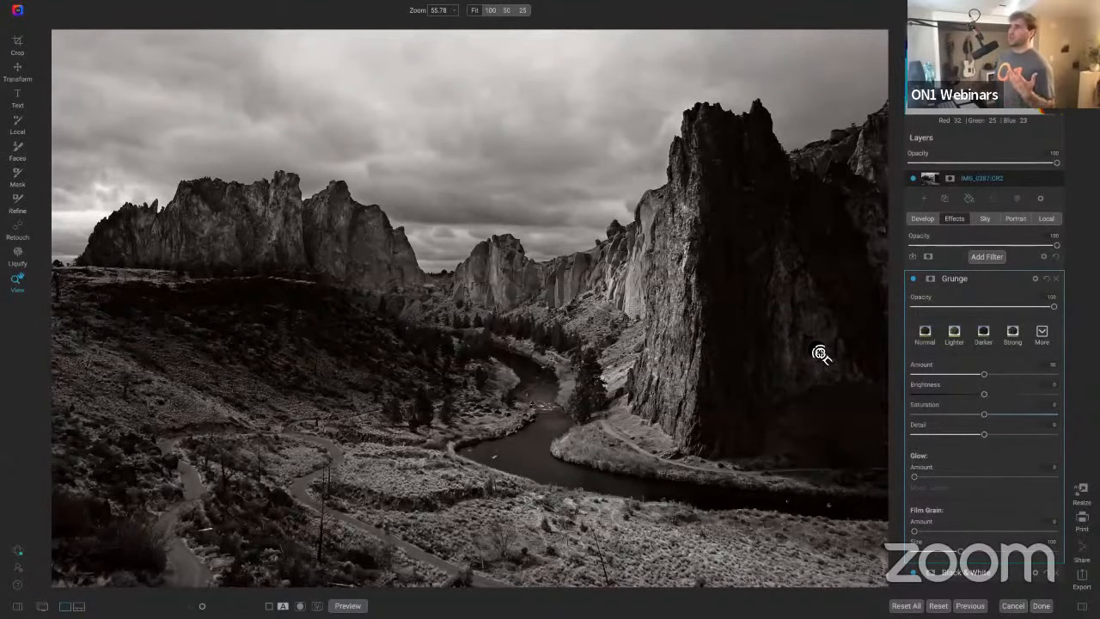
pyautogui.click(913, 278)
pyautogui.click(912, 278)
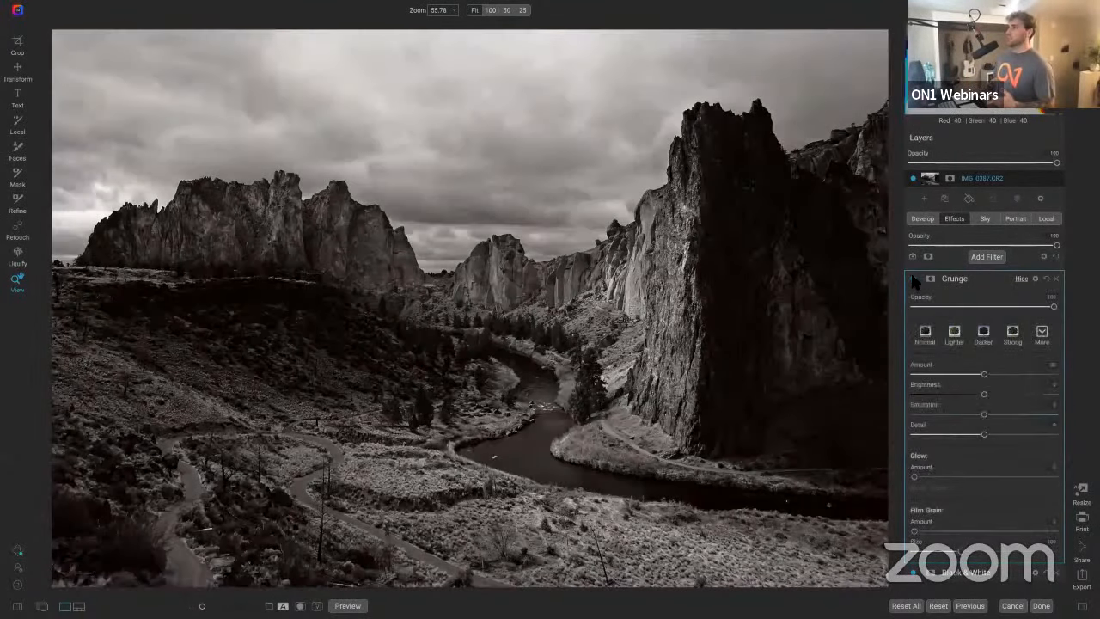
pyautogui.click(912, 279)
pyautogui.click(912, 278)
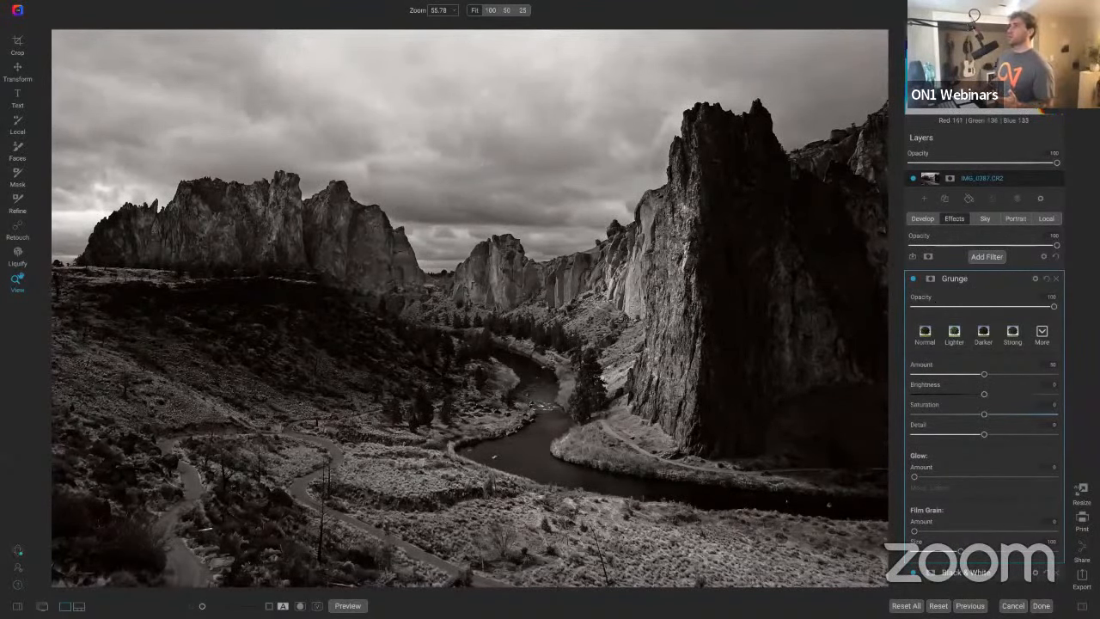
# Step: Mask the Grunge filter to the sky, compare it on and off, and set its opacity to 74
pyautogui.click(245, 7)
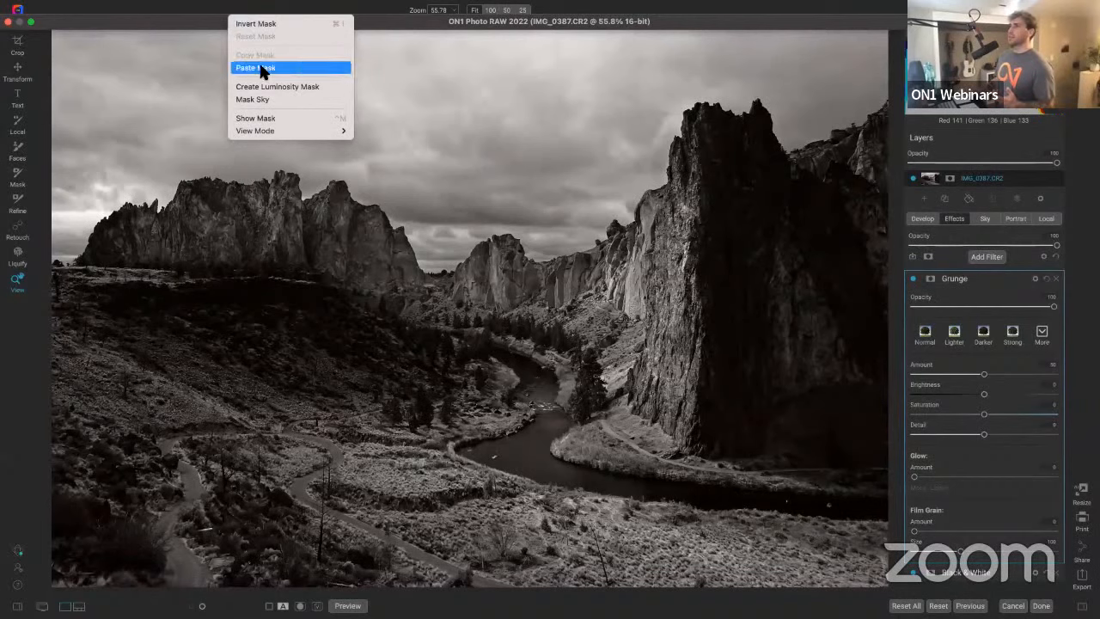
pyautogui.click(270, 100)
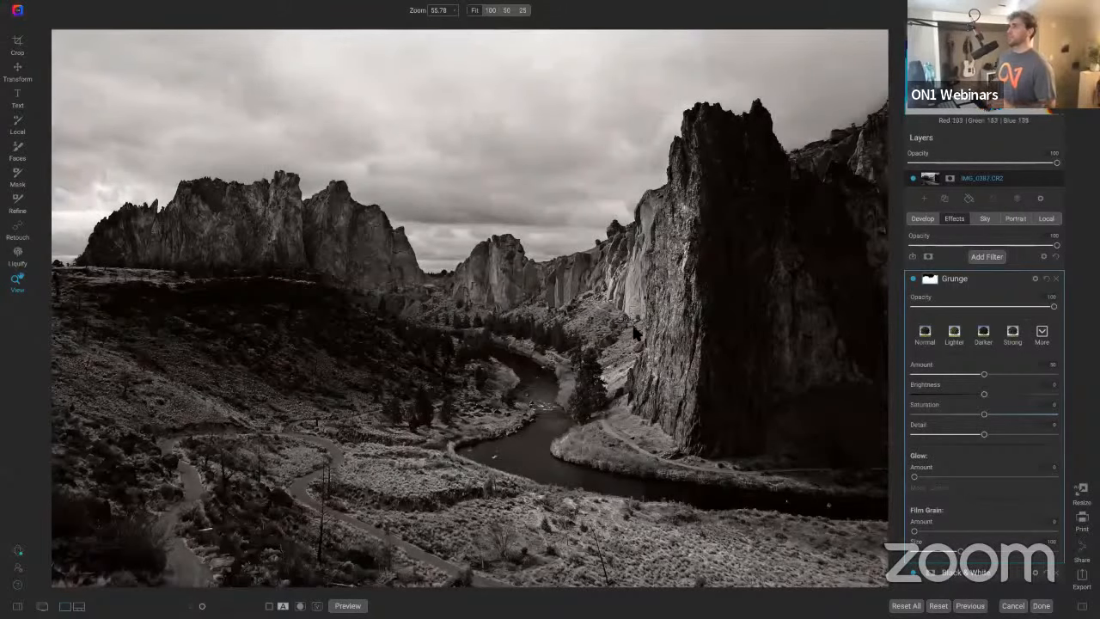
pyautogui.click(913, 282)
pyautogui.click(914, 282)
pyautogui.click(914, 282)
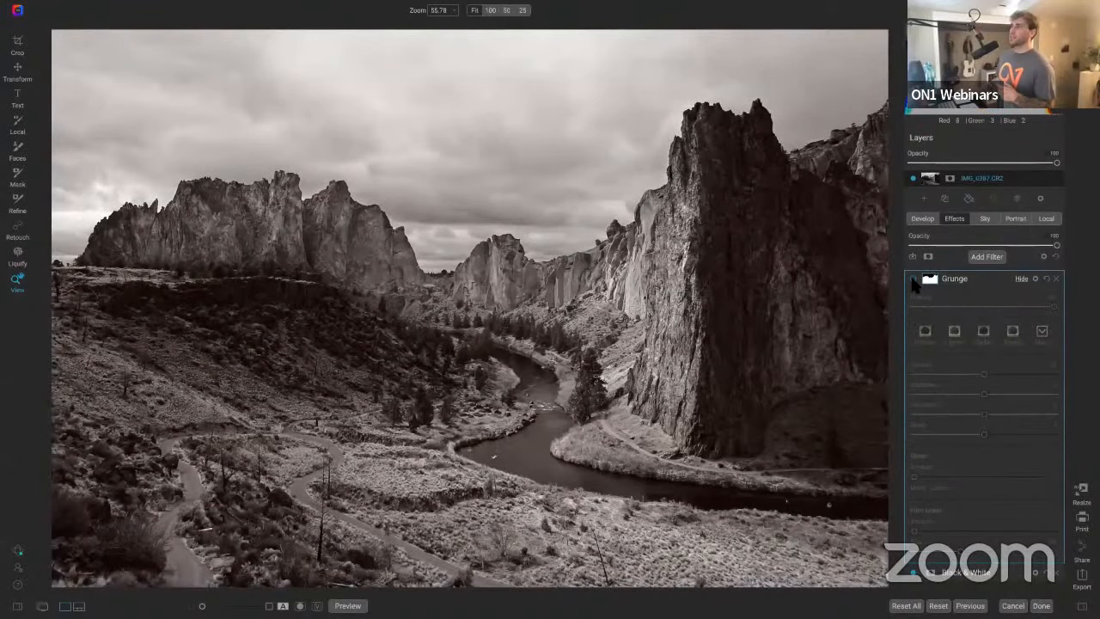
pyautogui.click(913, 282)
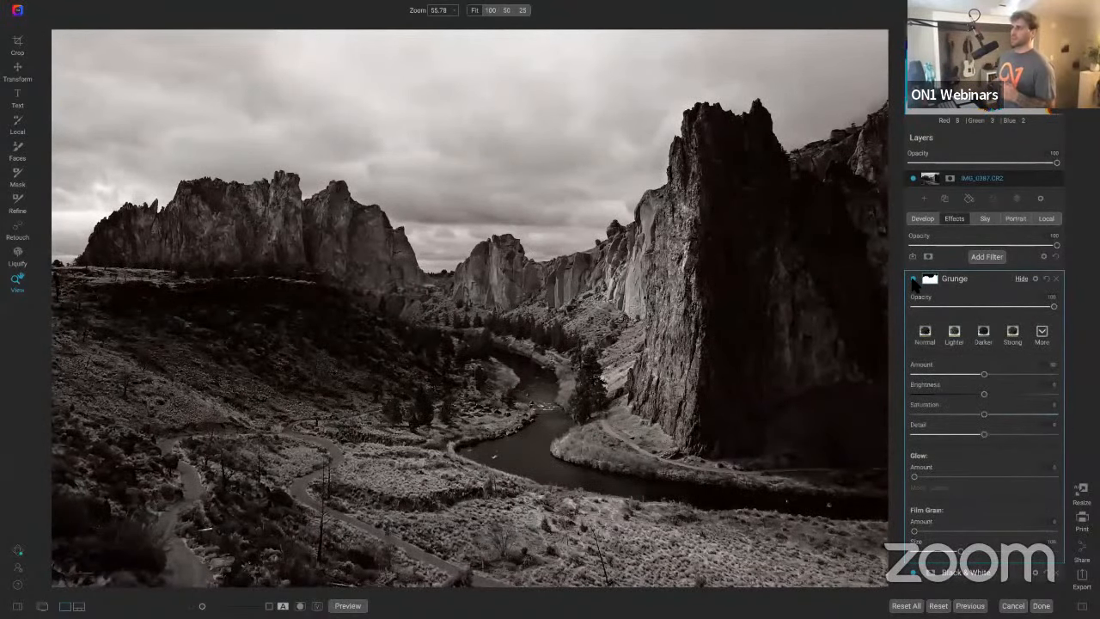
pyautogui.click(914, 282)
pyautogui.click(913, 282)
pyautogui.click(913, 282)
pyautogui.click(914, 282)
pyautogui.moveTo(1053, 306); pyautogui.dragTo(1016, 306)
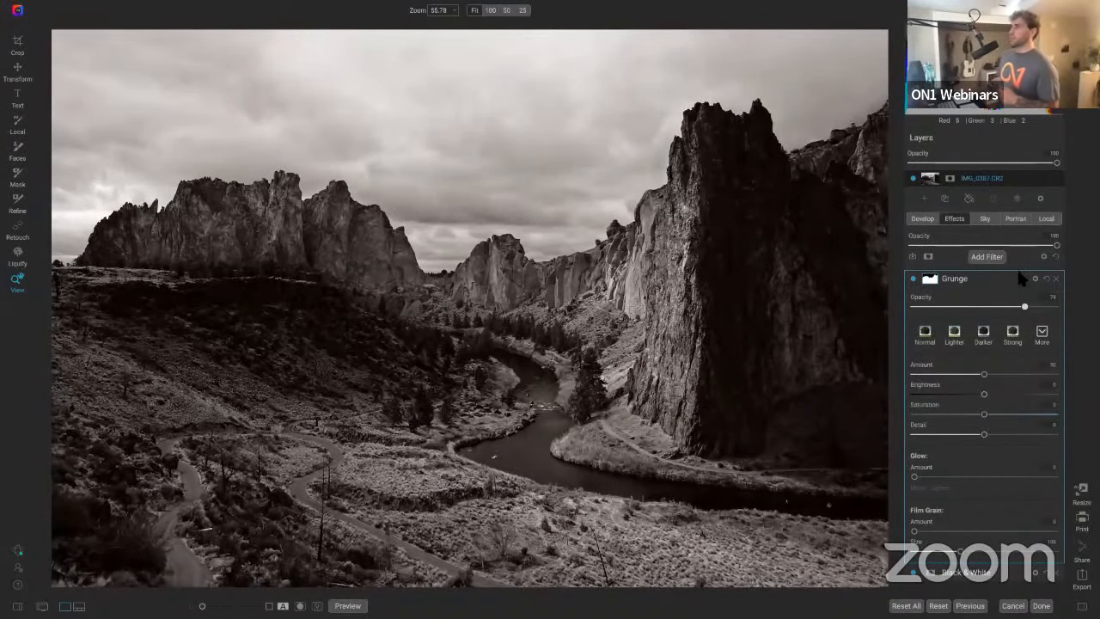
# Step: Copy the Grunge sky mask into a new Local adjustment and invert it to cover the landscape
pyautogui.click(935, 281)
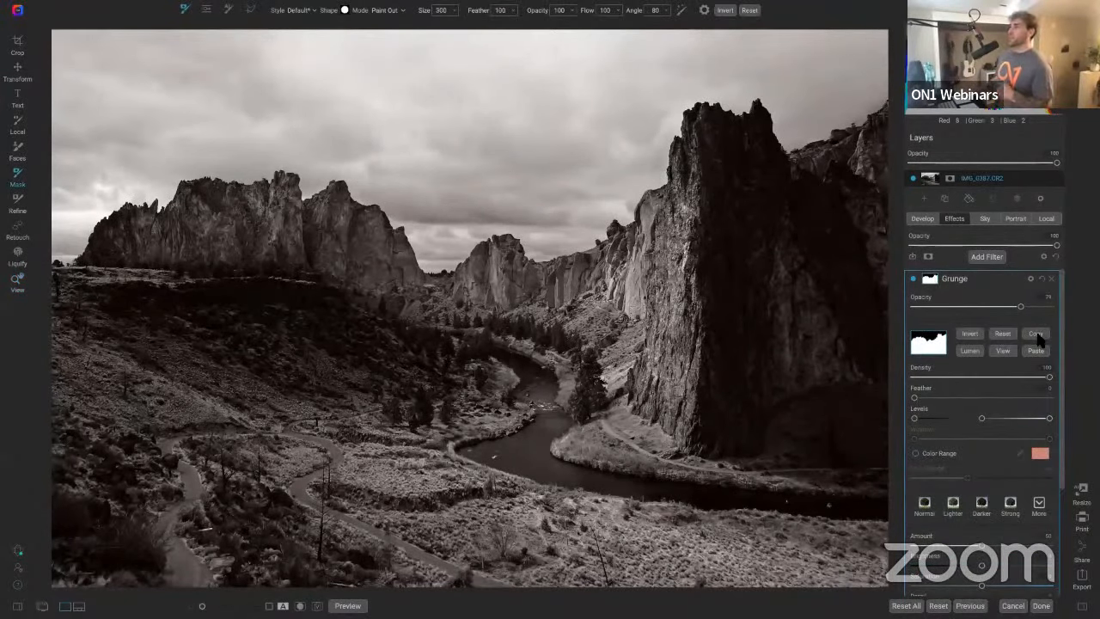
pyautogui.click(1047, 219)
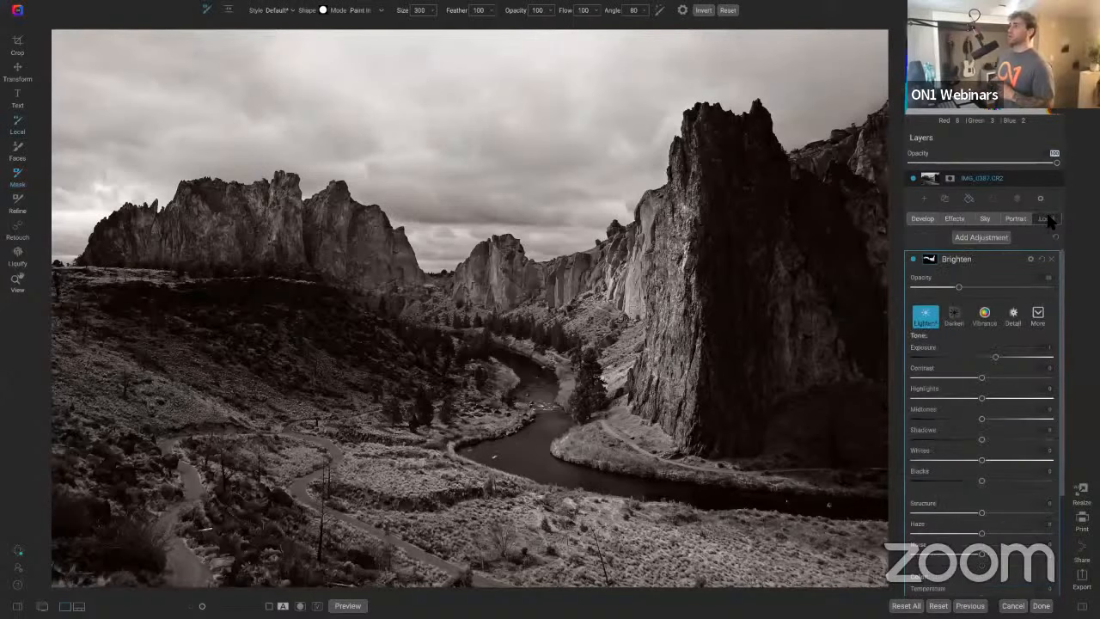
pyautogui.click(994, 238)
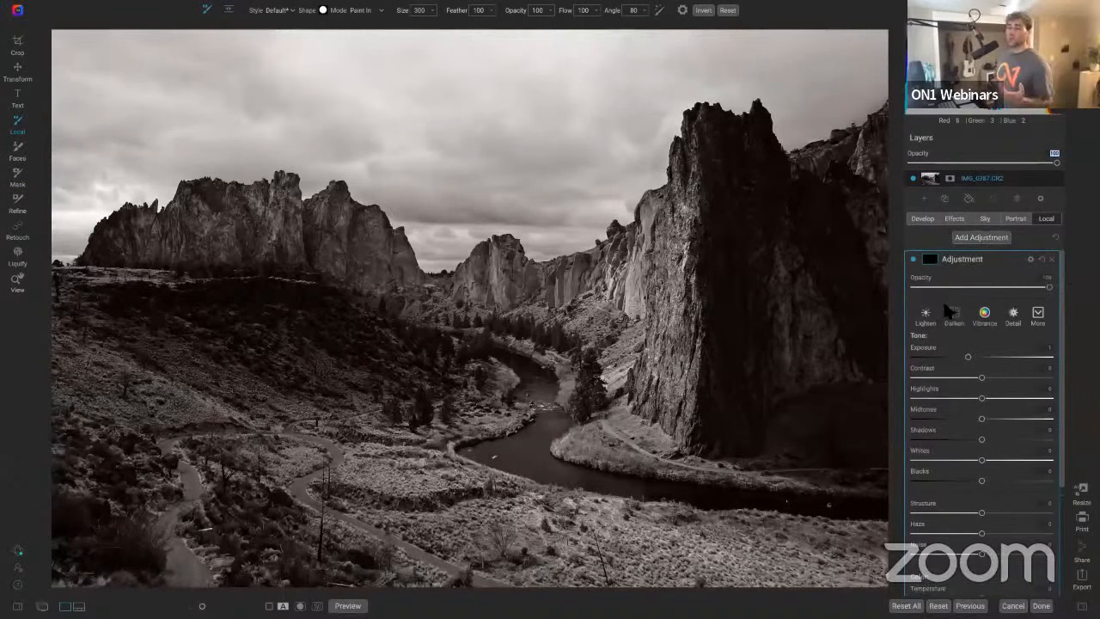
pyautogui.click(931, 262)
pyautogui.click(1035, 331)
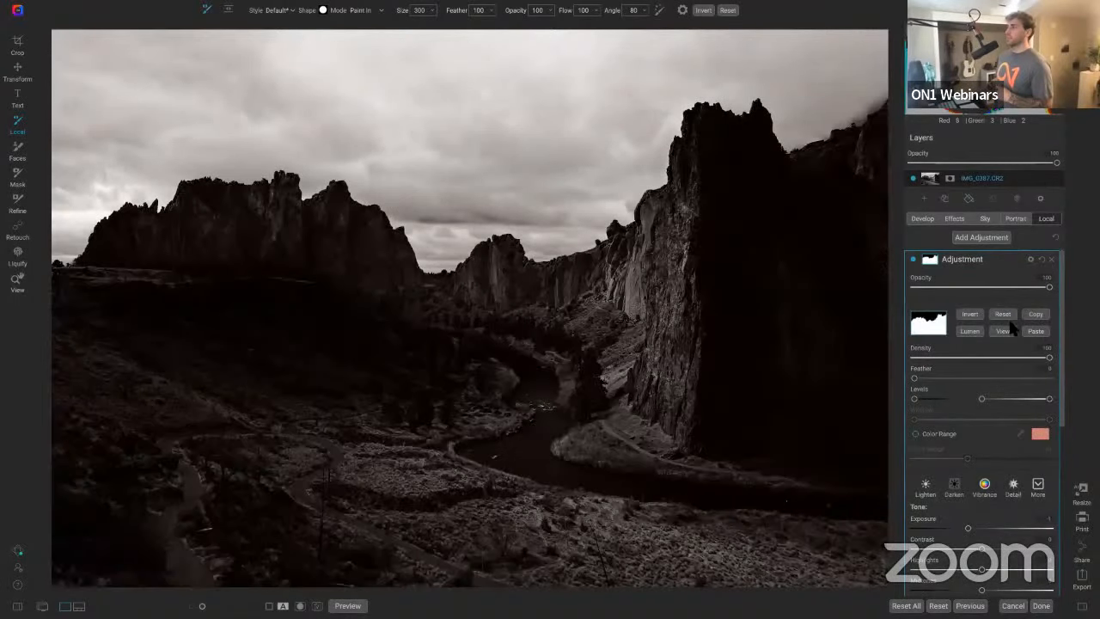
pyautogui.click(969, 314)
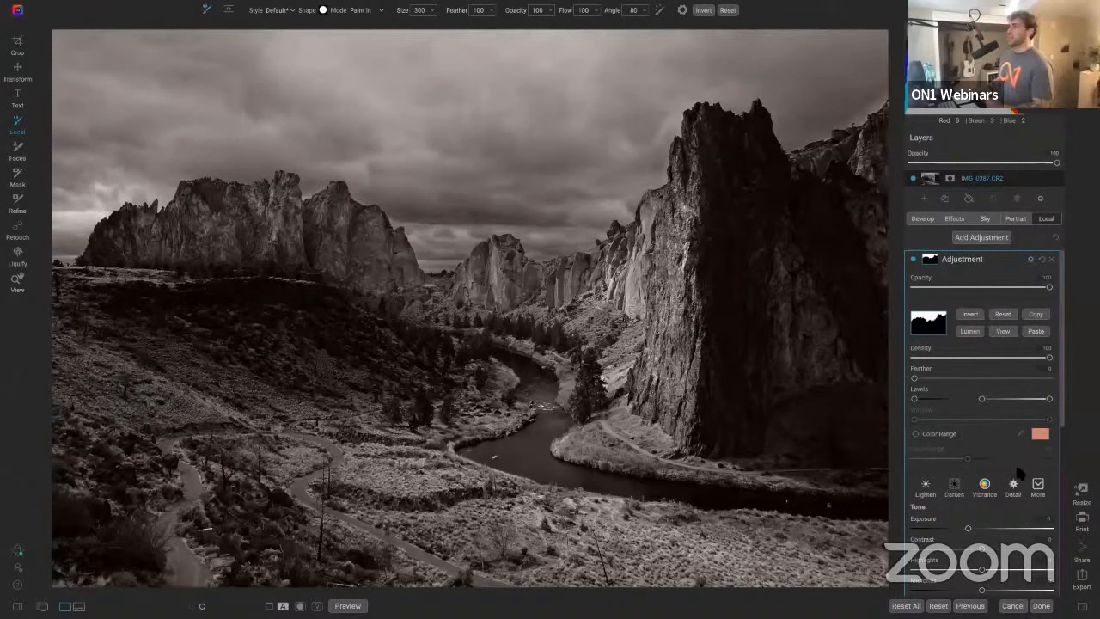
# Step: Set the new adjustment's Exposure to -0.6 and raise its Whites to about 32
pyautogui.doubleClick(917, 519)
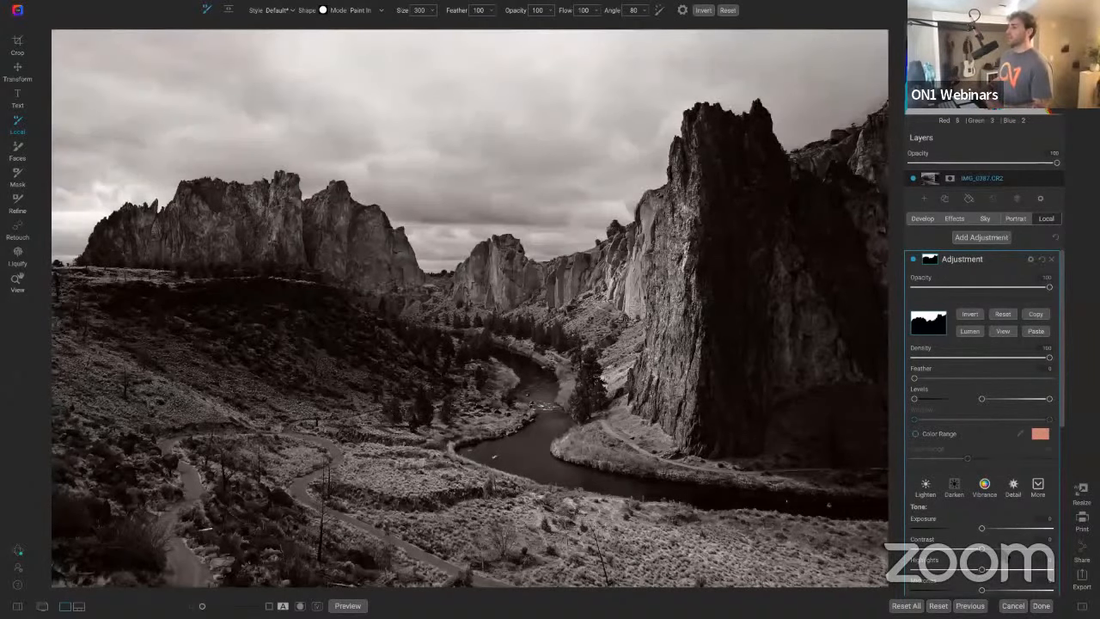
pyautogui.moveTo(982, 549); pyautogui.dragTo(969, 529)
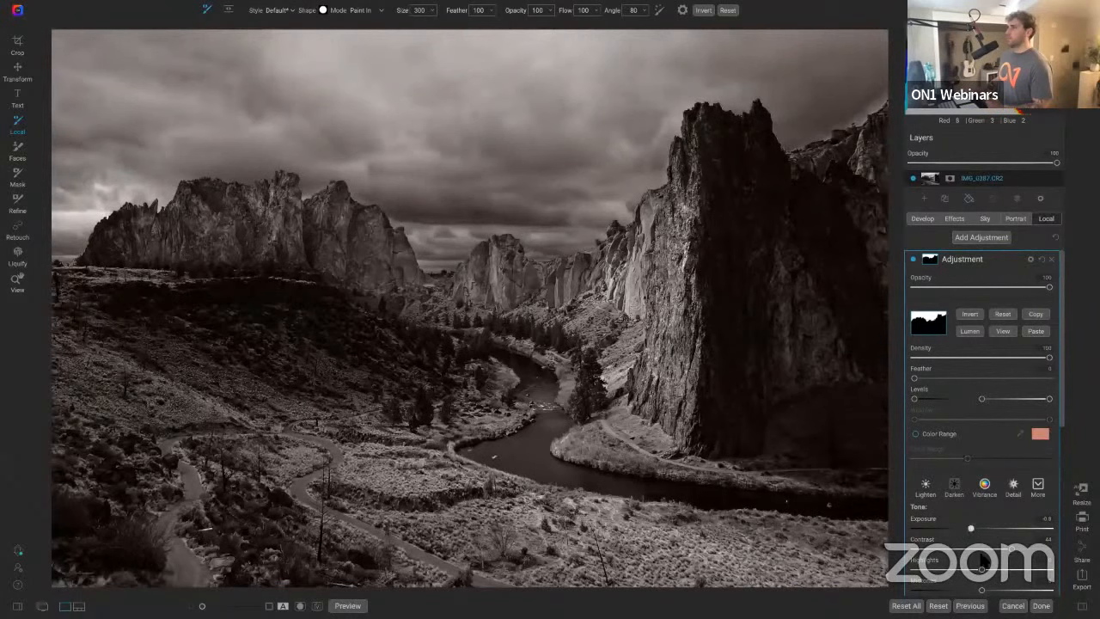
pyautogui.scroll(-2, 985, 581)
pyautogui.scroll(-2, 985, 581)
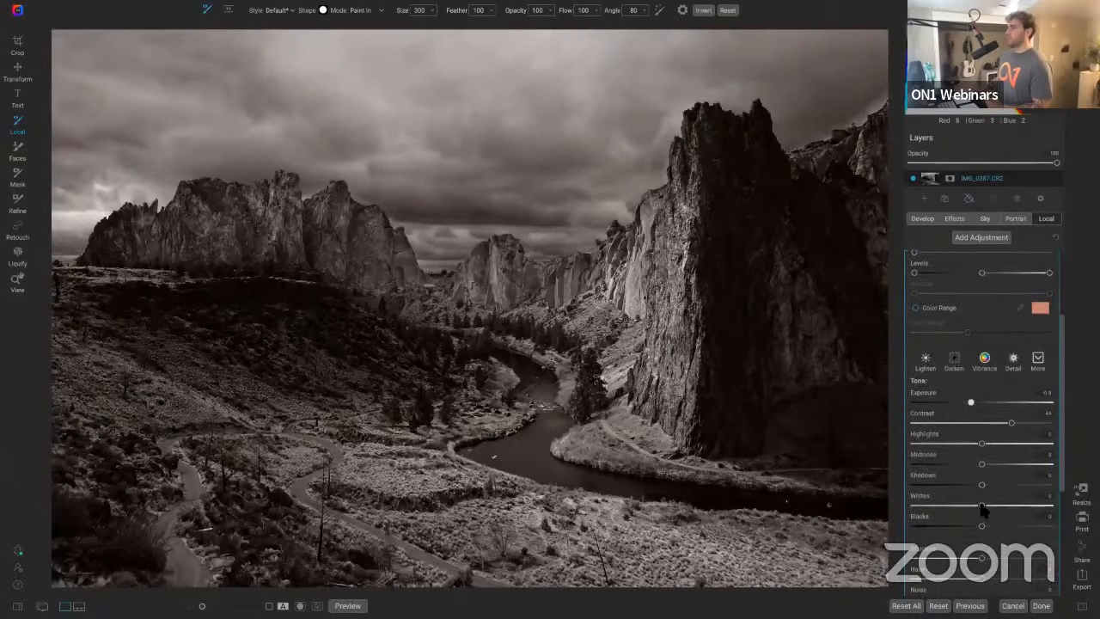
pyautogui.moveTo(981, 506); pyautogui.dragTo(1008, 508)
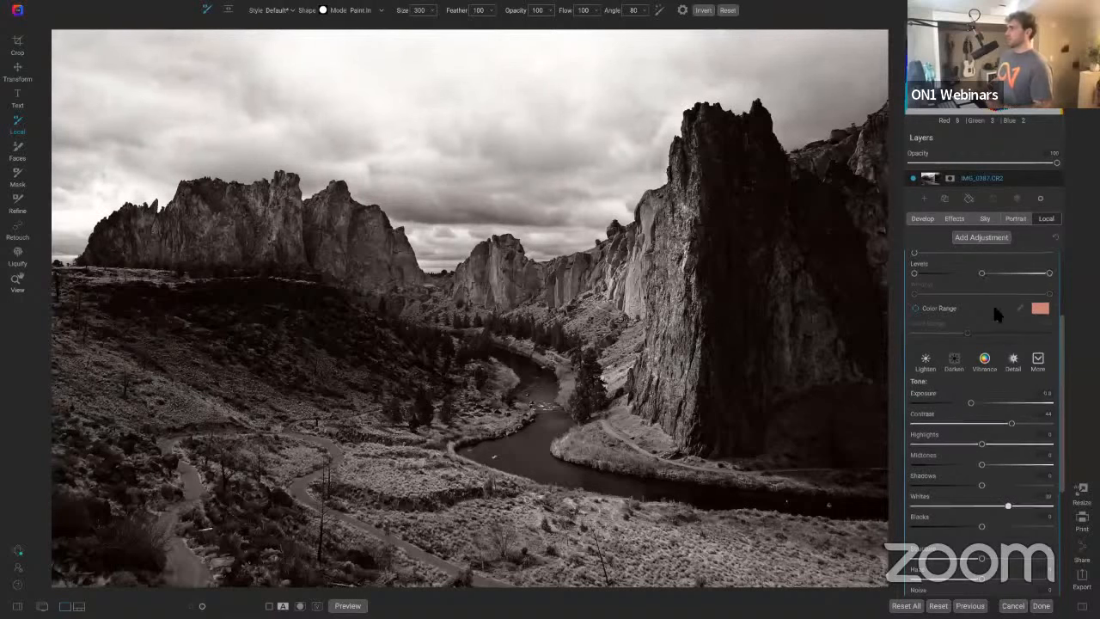
# Step: Toggle the new local adjustment off and on to compare its effect
pyautogui.scroll(4, 992, 303)
pyautogui.click(912, 259)
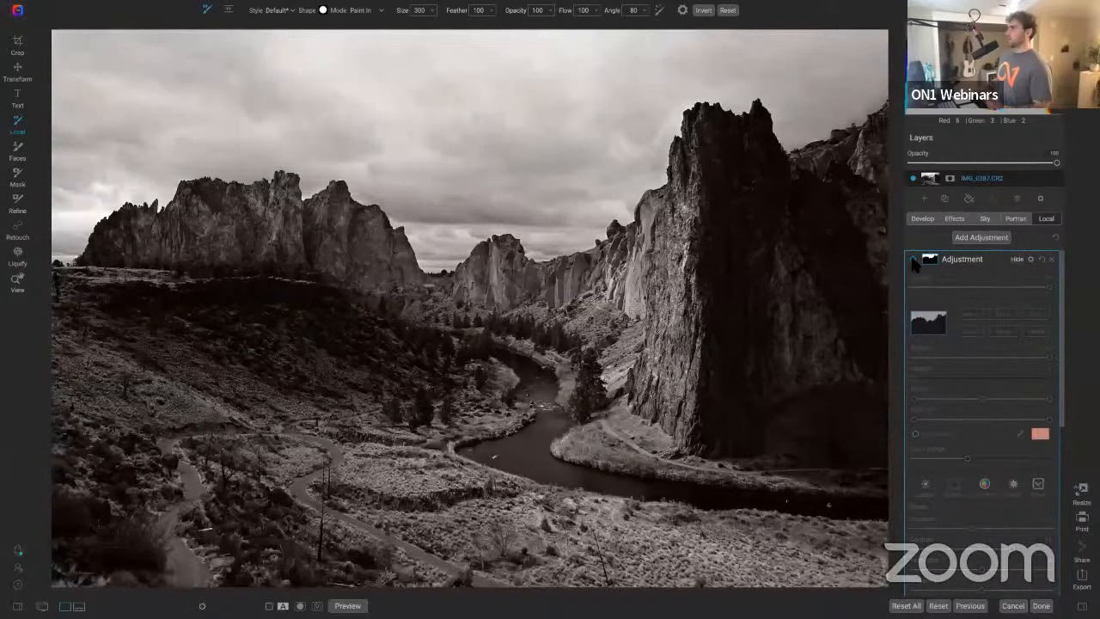
pyautogui.click(913, 260)
pyautogui.click(913, 260)
pyautogui.click(913, 260)
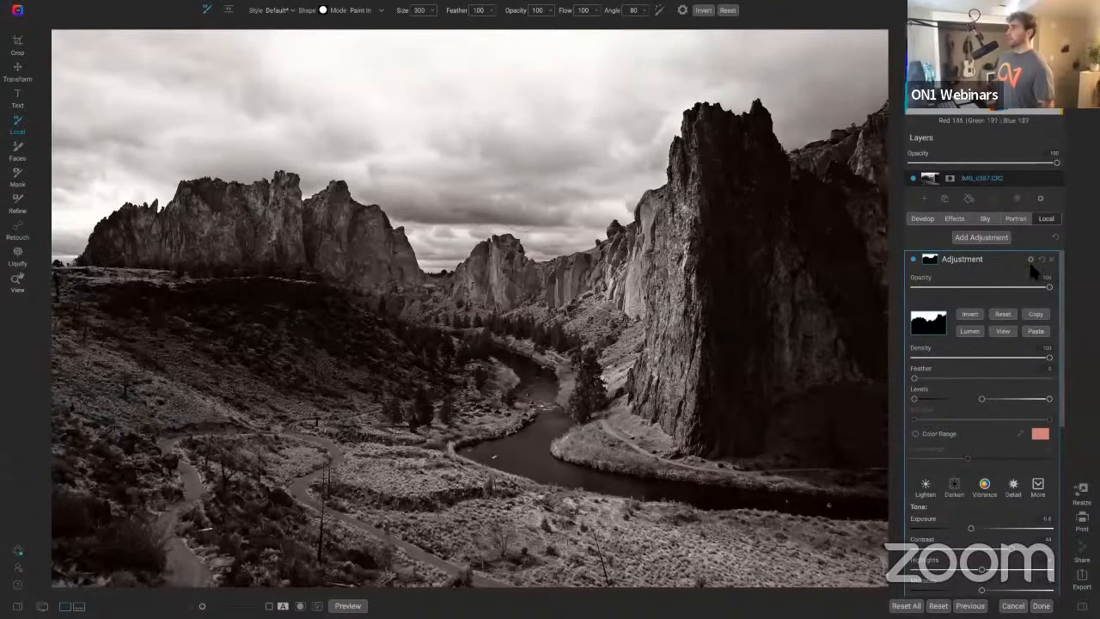
# Step: Zoom in and pan across the rock ridges and sky to inspect the mask edges
pyautogui.press('z')
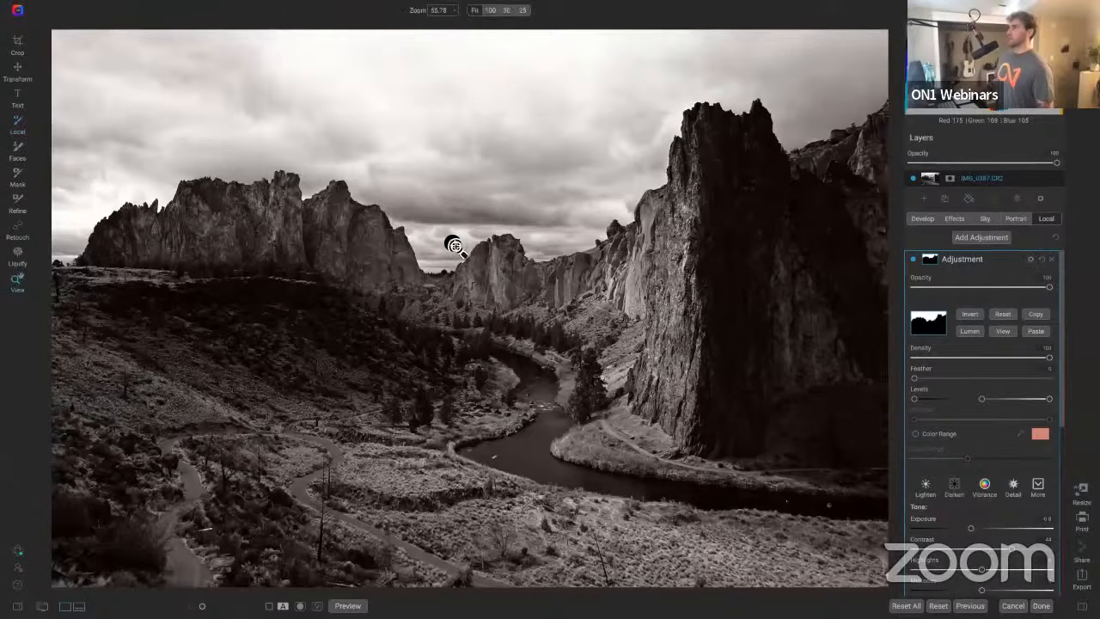
pyautogui.click(391, 250)
pyautogui.scroll(4, 391, 249)
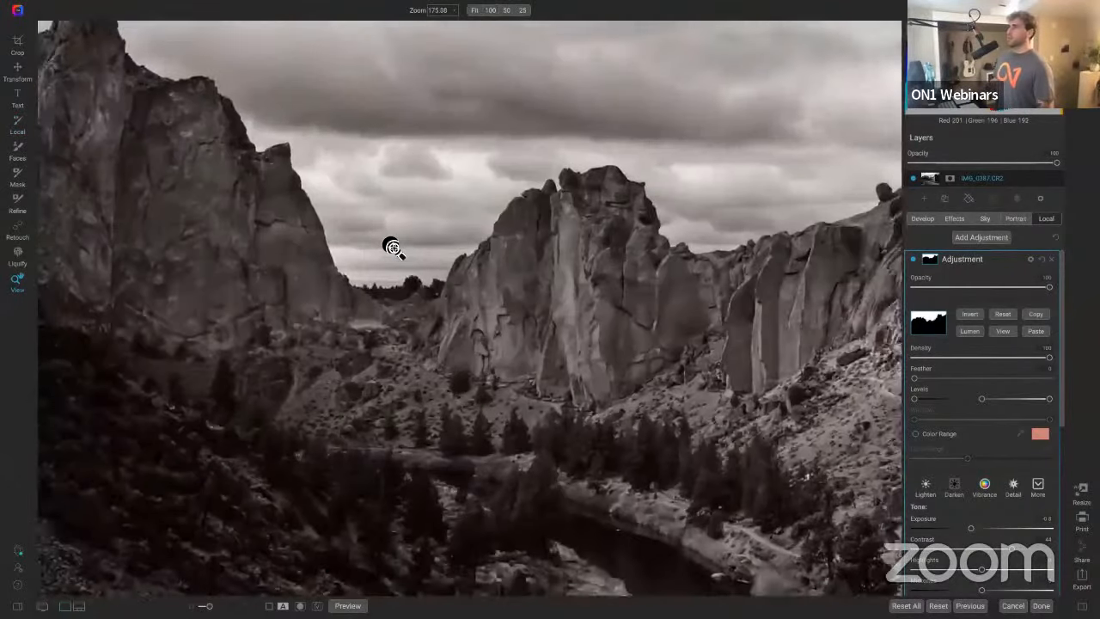
pyautogui.hscroll(-4, 393, 249)
pyautogui.scroll(2, 394, 248)
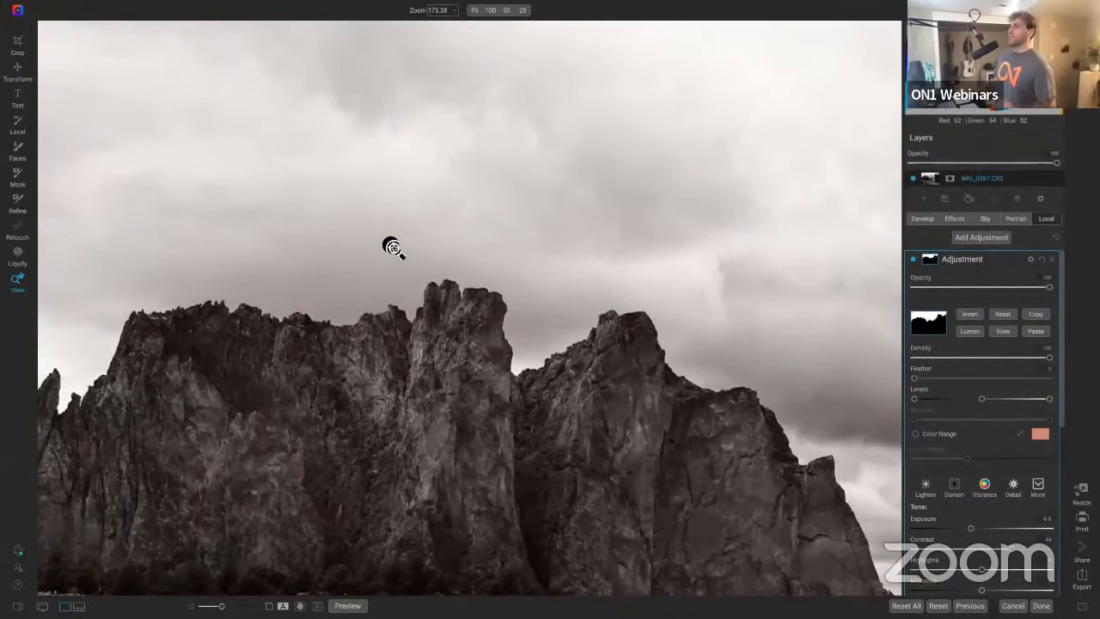
pyautogui.scroll(-8, 391, 248)
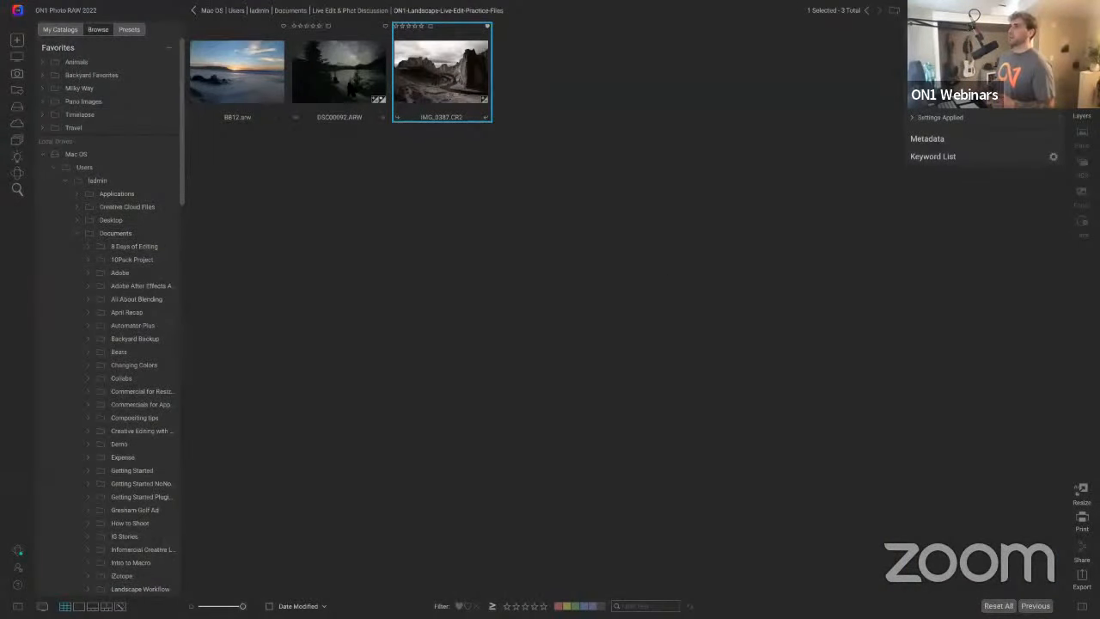
# Step: Create a version of the canyon image in the browser and open it for editing
pyautogui.rightClick(419, 89)
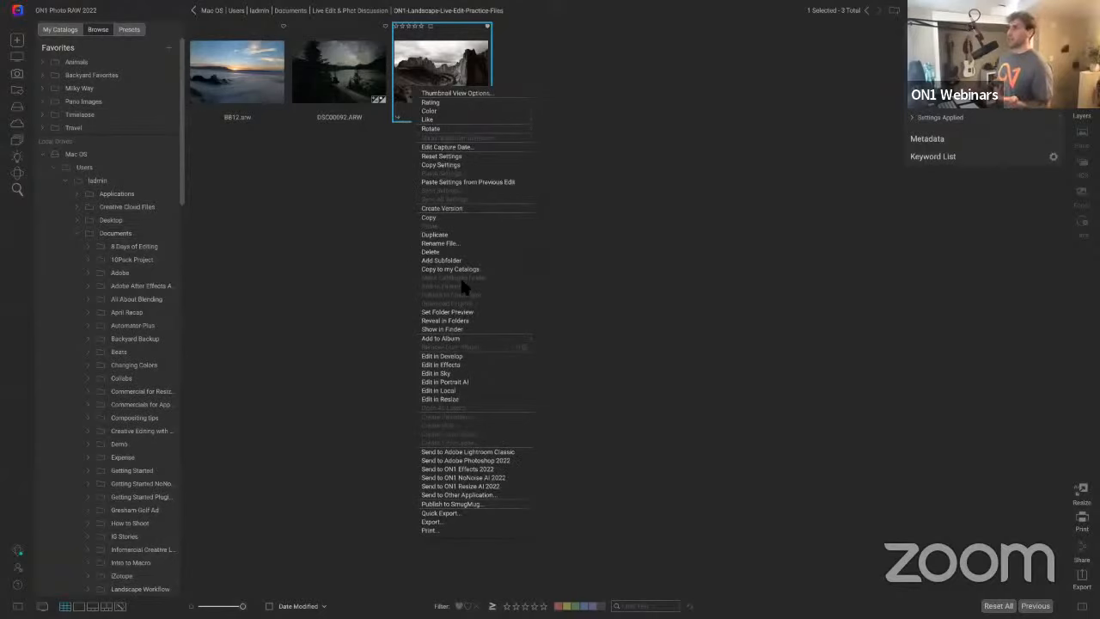
pyautogui.click(588, 157)
pyautogui.click(444, 89)
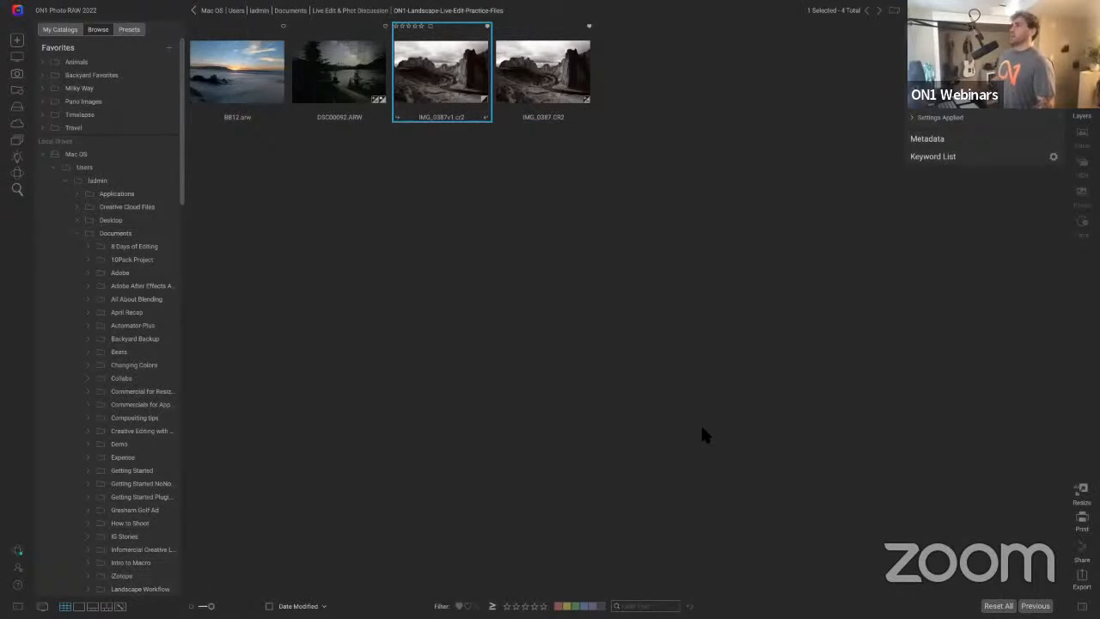
pyautogui.press('d')
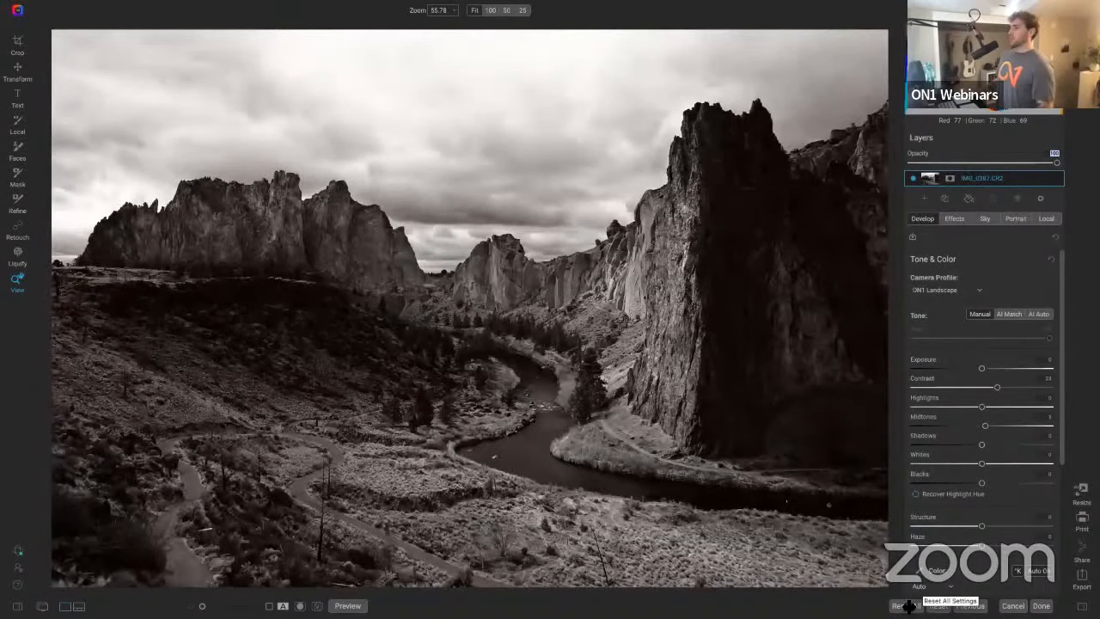
# Step: Darken the version's local landscape adjustment further by lowering its Exposure
pyautogui.click(1046, 219)
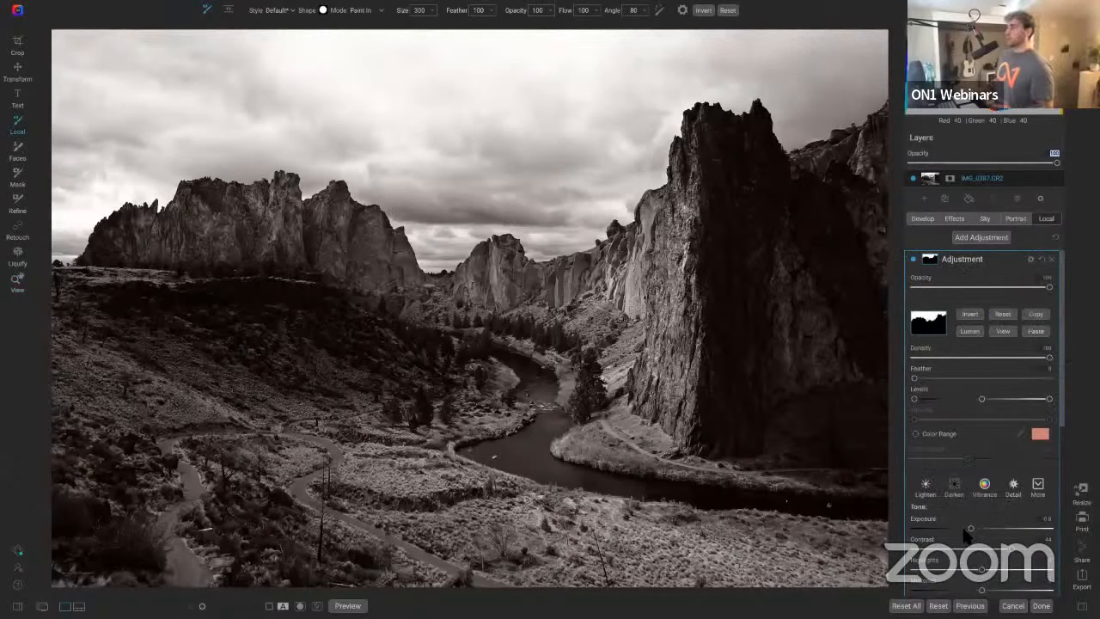
pyautogui.moveTo(969, 531); pyautogui.dragTo(940, 528)
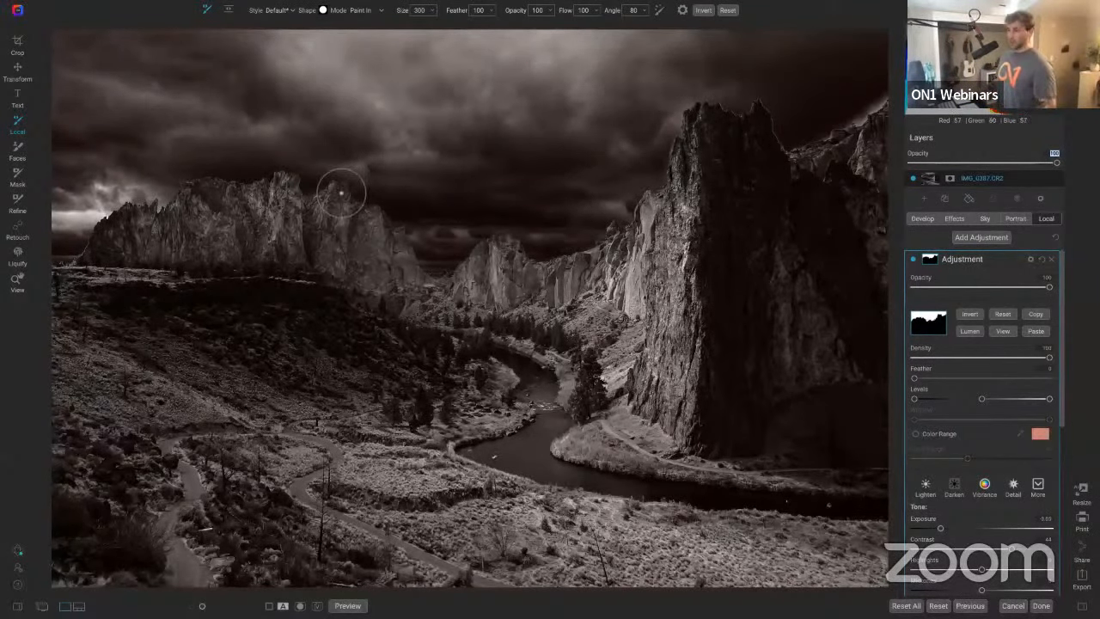
# Step: Zoom in on the left rock formation to inspect the darkened sky edge
pyautogui.press('z')
pyautogui.click(318, 181)
pyautogui.click(319, 181)
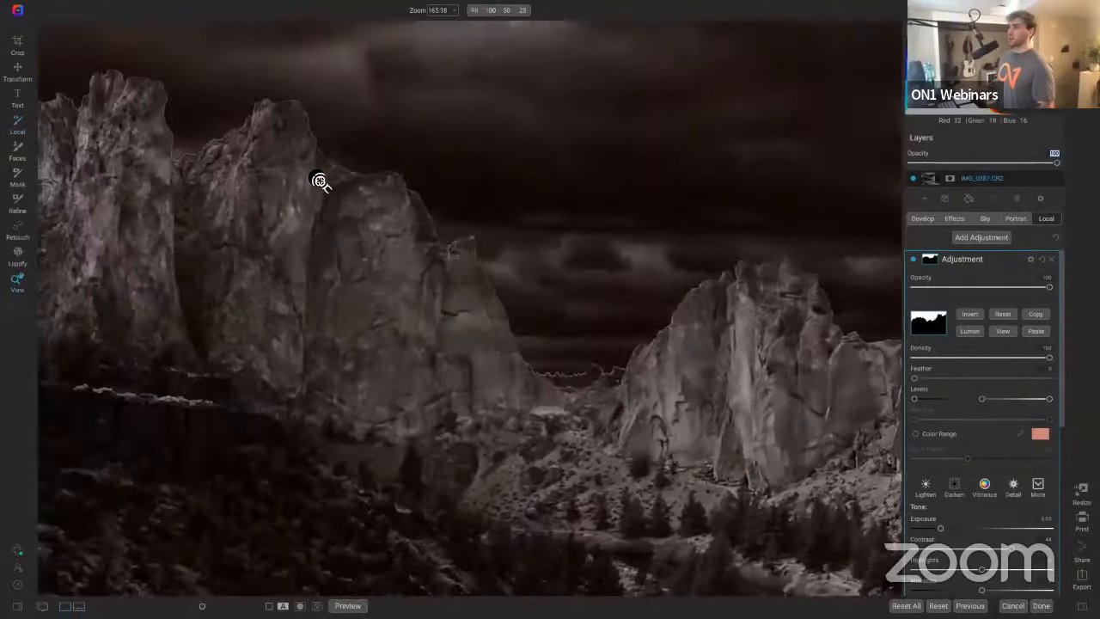
# Step: Lower the Grunge effect's Brightness to -14
pyautogui.click(319, 180)
pyautogui.moveTo(318, 181); pyautogui.dragTo(394, 233)
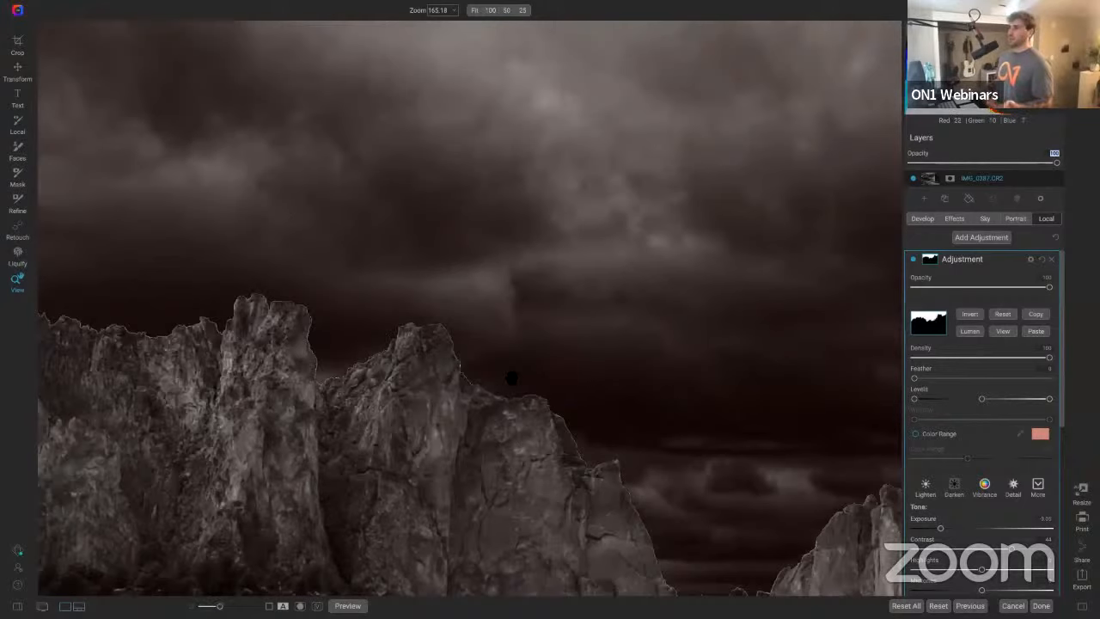
pyautogui.hotkey('ctrl', '0')
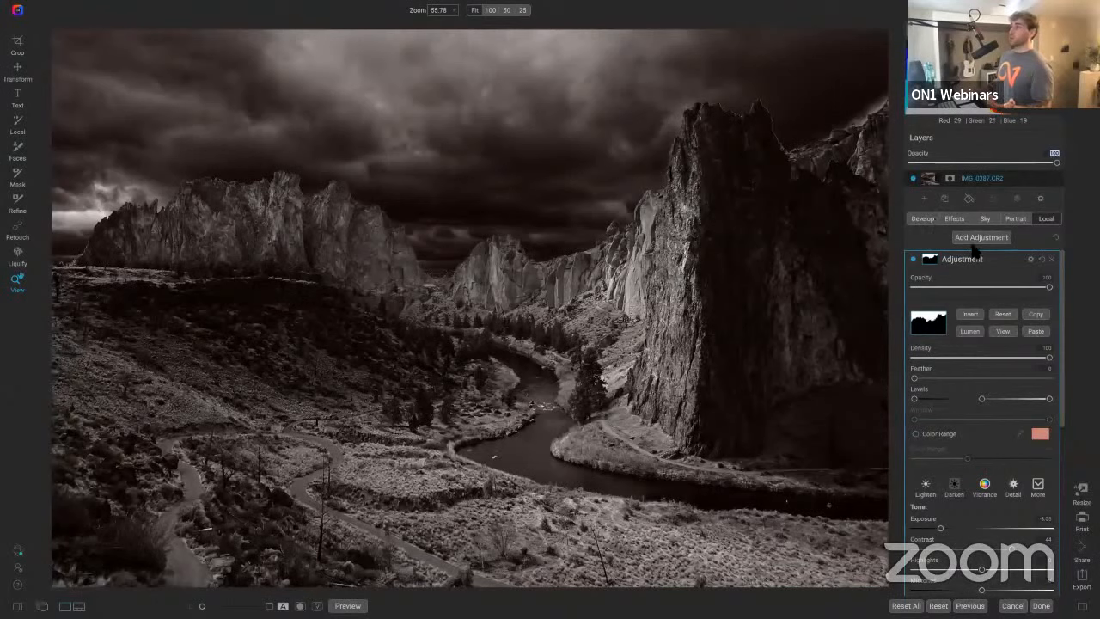
pyautogui.click(954, 219)
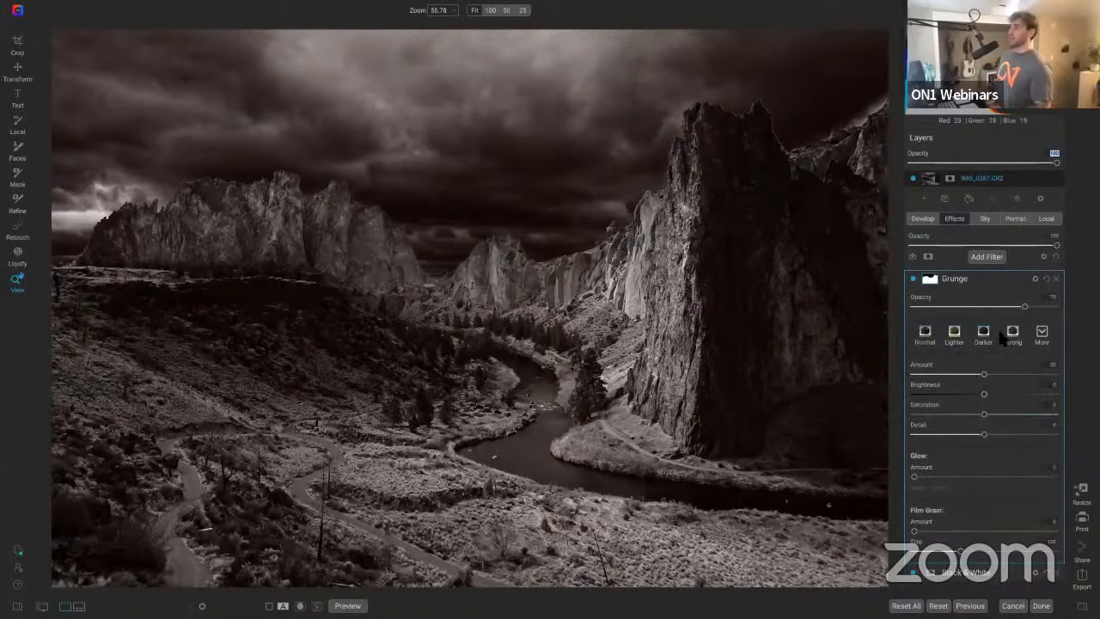
pyautogui.moveTo(982, 396)
pyautogui.mouseDown()
pyautogui.moveTo(911, 395)
pyautogui.moveTo(964, 397)
pyautogui.mouseUp()
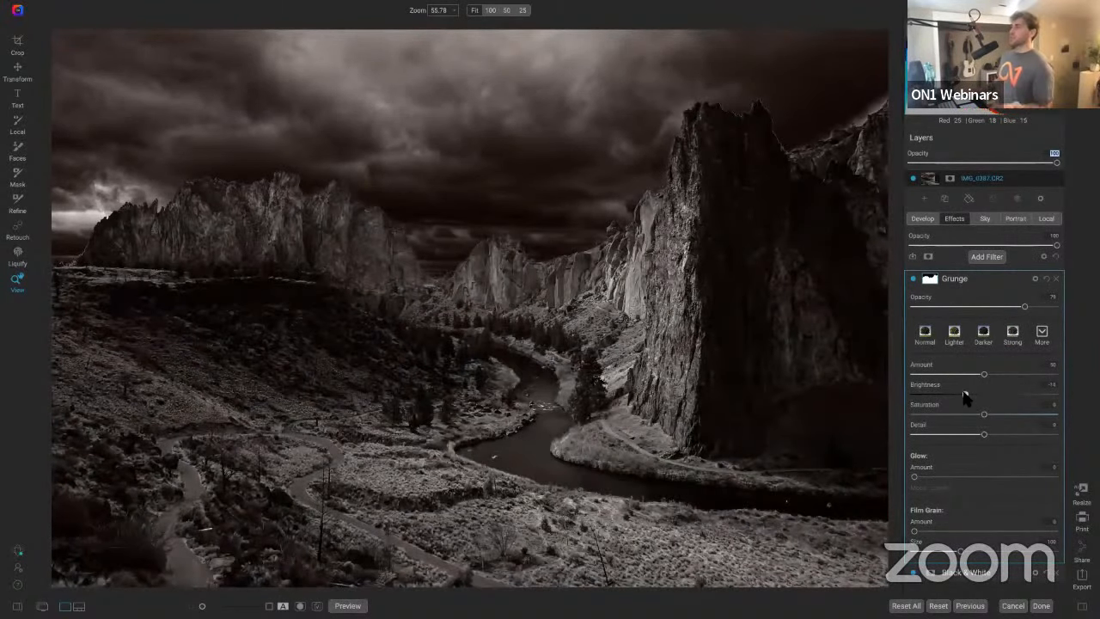
pyautogui.doubleClick(930, 386)
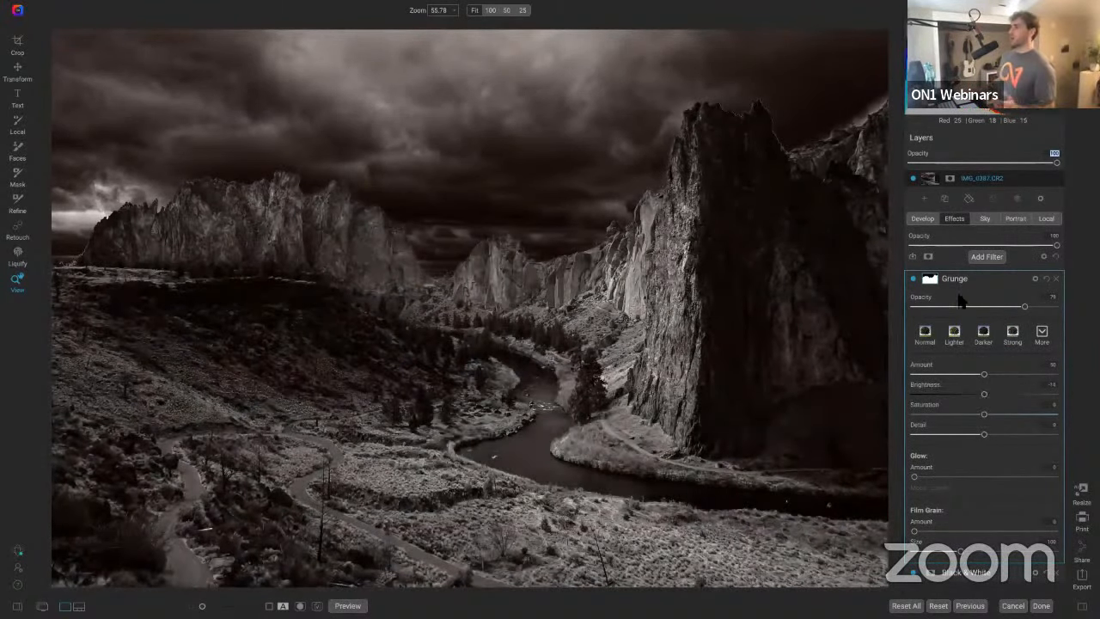
# Step: Reset the local landscape adjustment's Exposure, then lower it again to about -0.53 while checking the left rock edges
pyautogui.click(1054, 219)
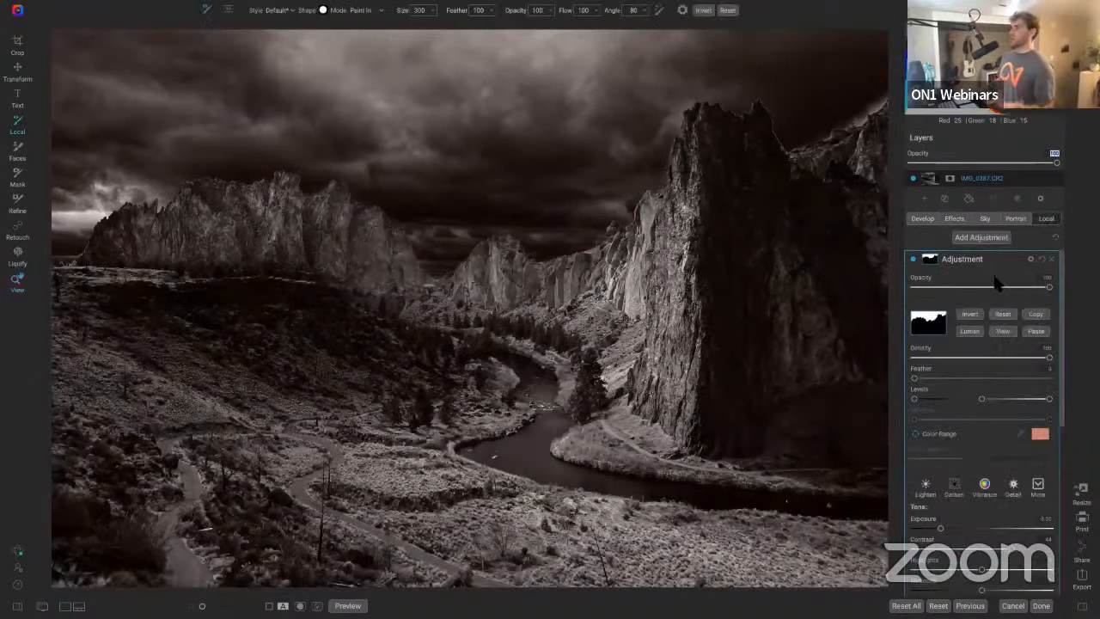
pyautogui.doubleClick(928, 520)
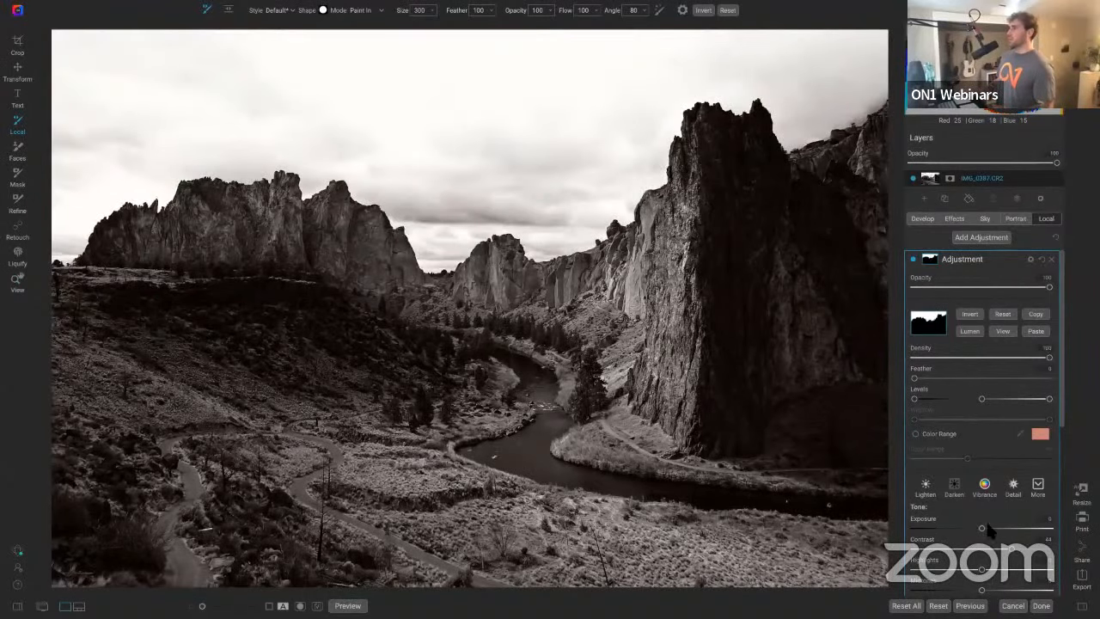
pyautogui.moveTo(987, 526)
pyautogui.mouseDown()
pyautogui.moveTo(960, 527)
pyautogui.moveTo(972, 529)
pyautogui.mouseUp()
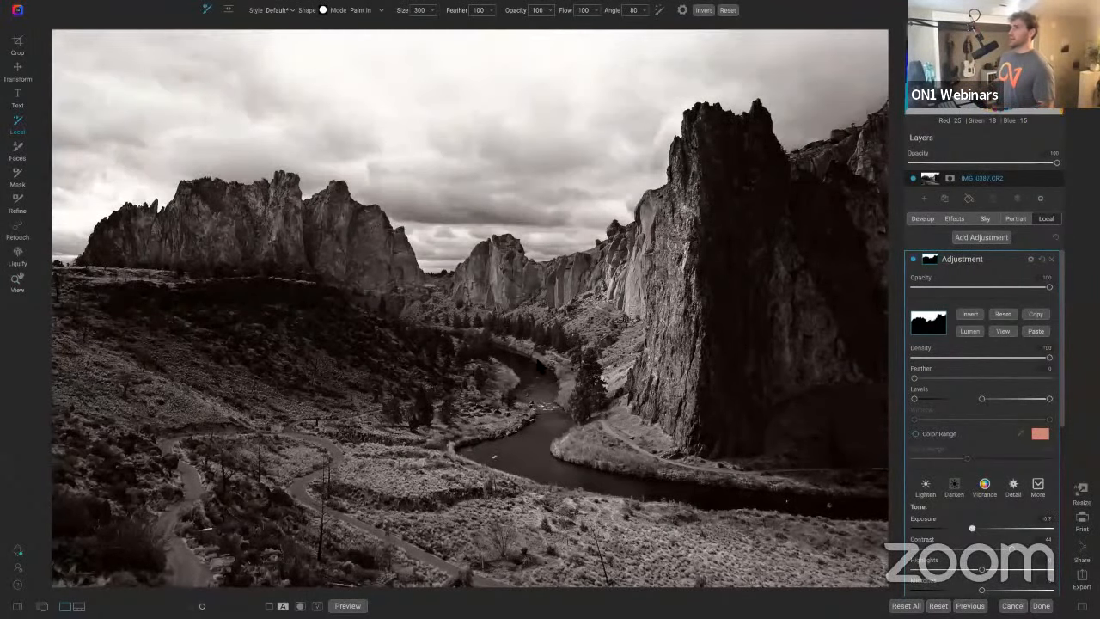
pyautogui.press('z')
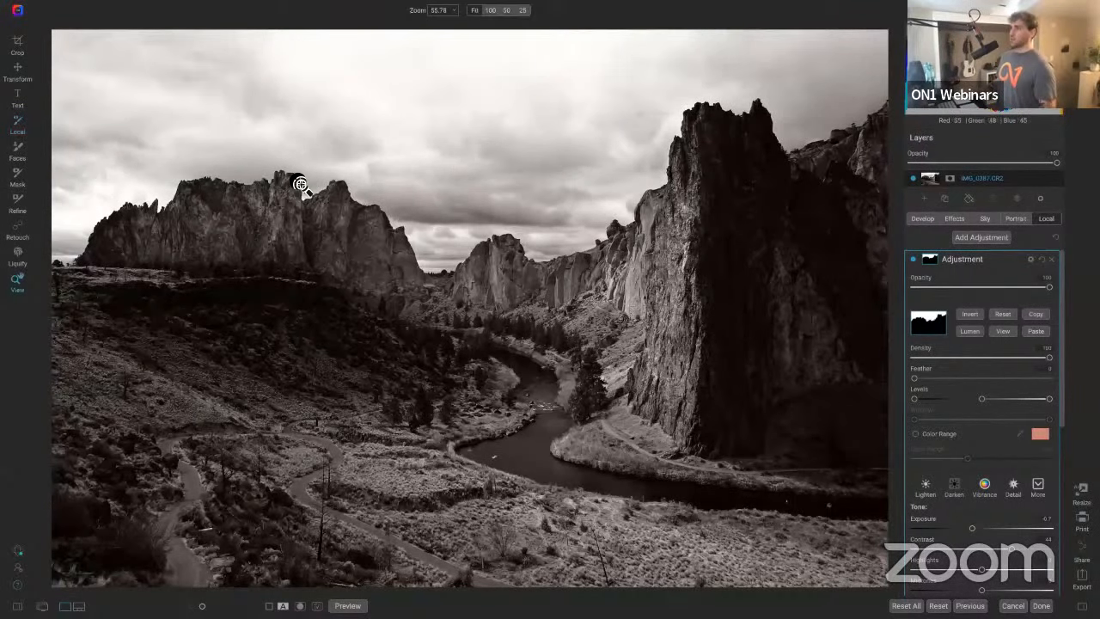
pyautogui.click(300, 184)
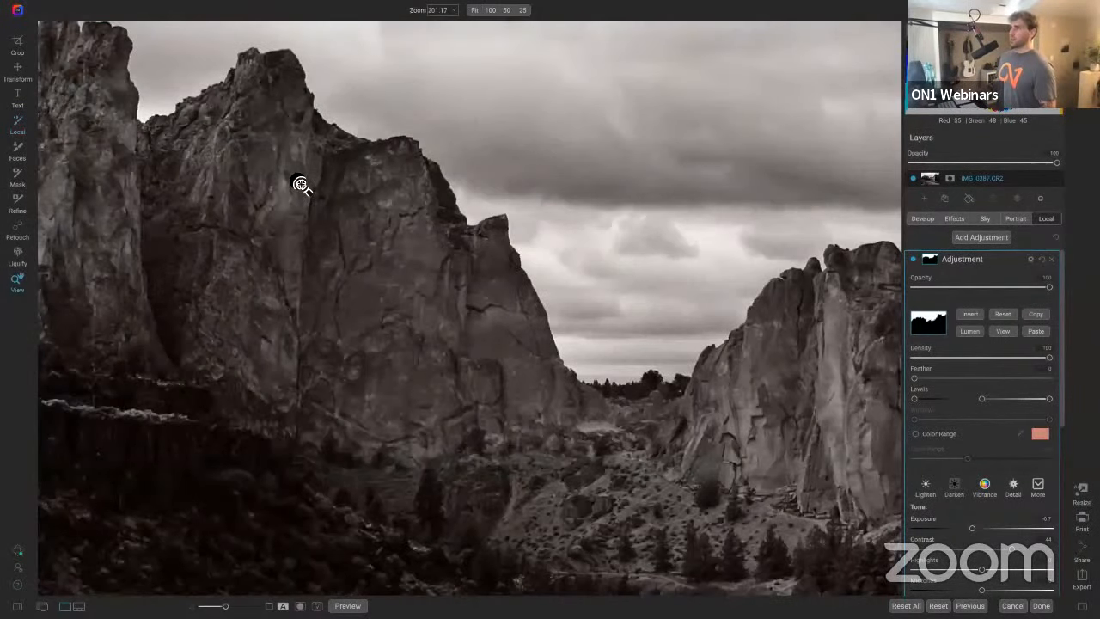
pyautogui.moveTo(300, 184); pyautogui.dragTo(476, 296)
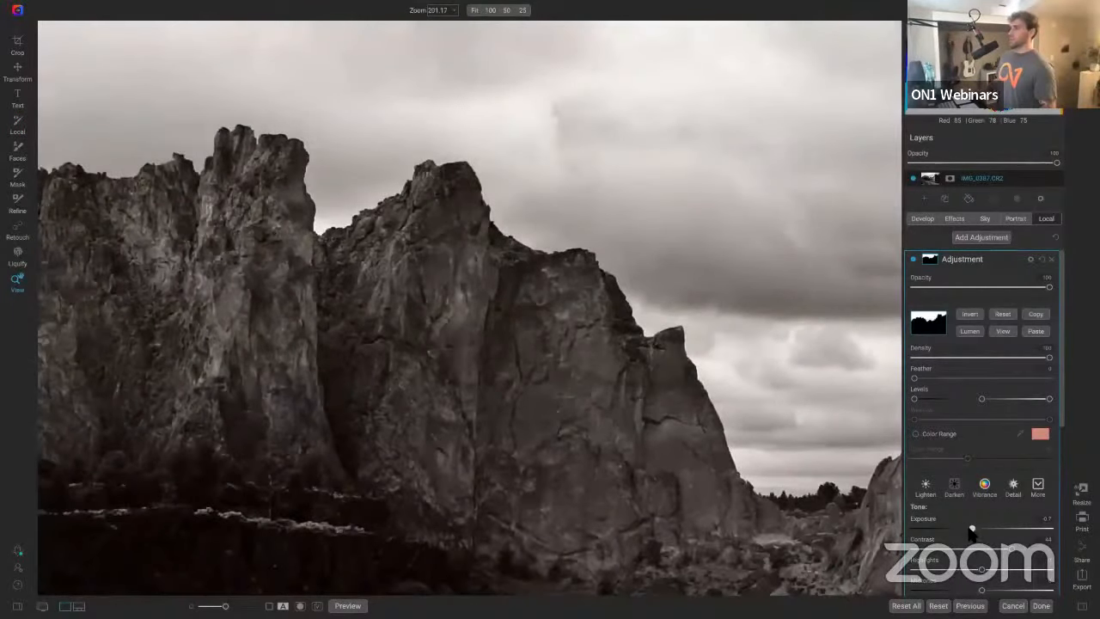
pyautogui.moveTo(971, 531)
pyautogui.mouseDown()
pyautogui.moveTo(959, 533)
pyautogui.moveTo(973, 531)
pyautogui.mouseUp()
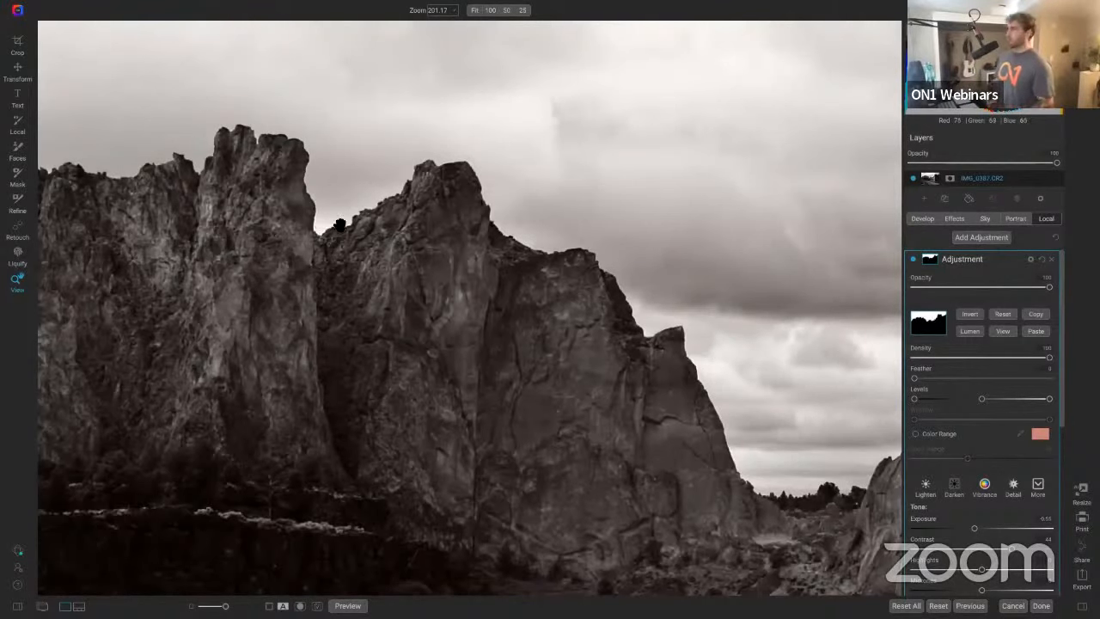
# Step: Toggle the local adjustment layer's visibility off and on to compare the rocks with and without it
pyautogui.scroll(-5, 999, 447)
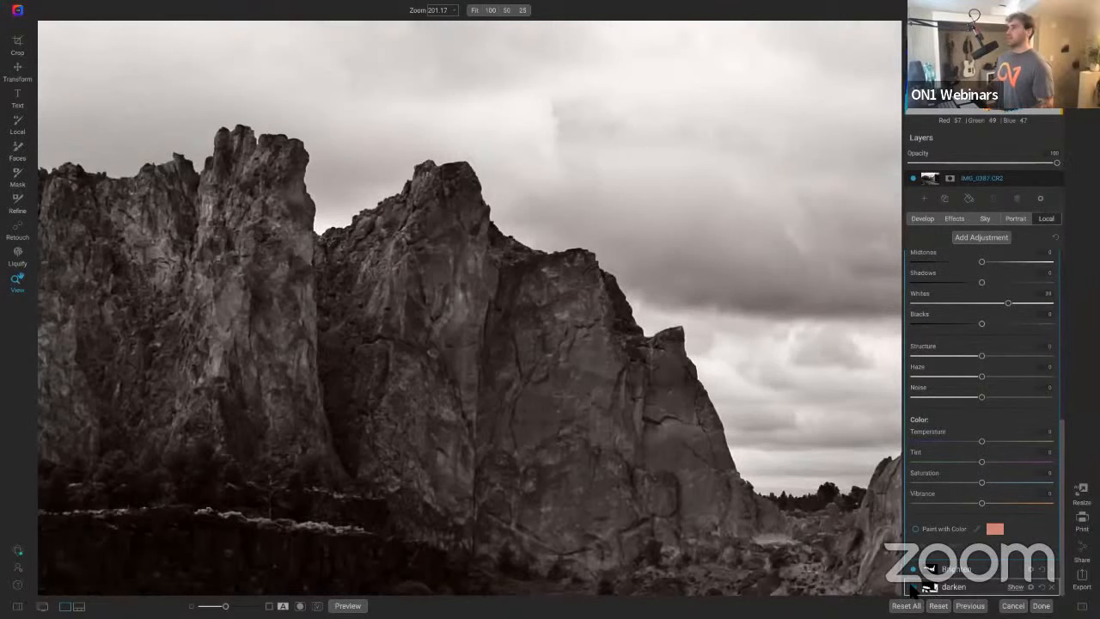
pyautogui.click(913, 570)
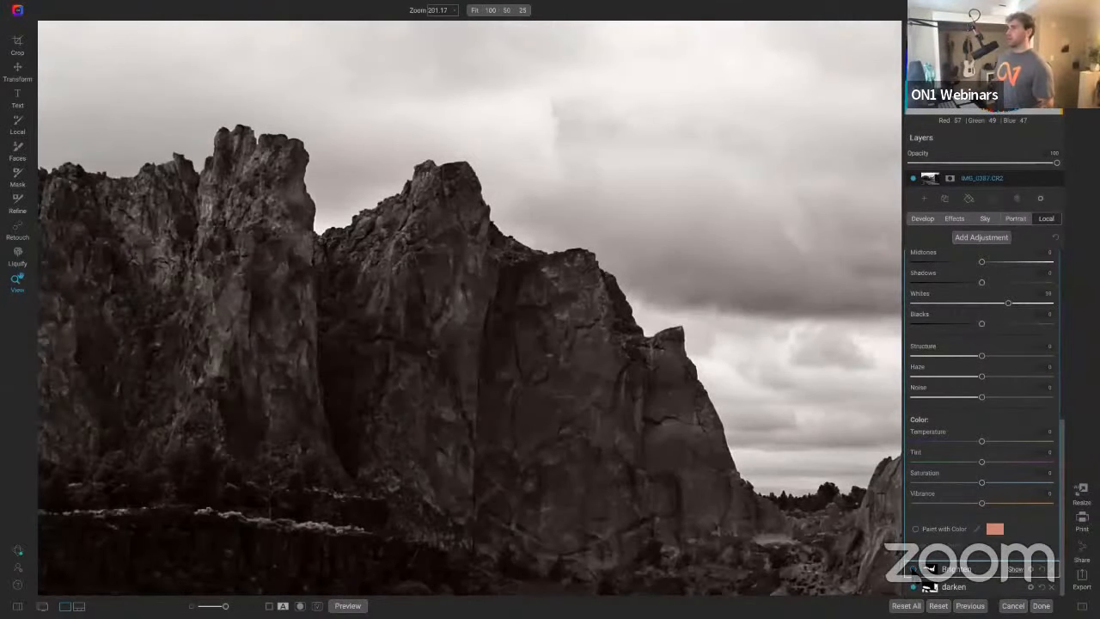
pyautogui.click(913, 569)
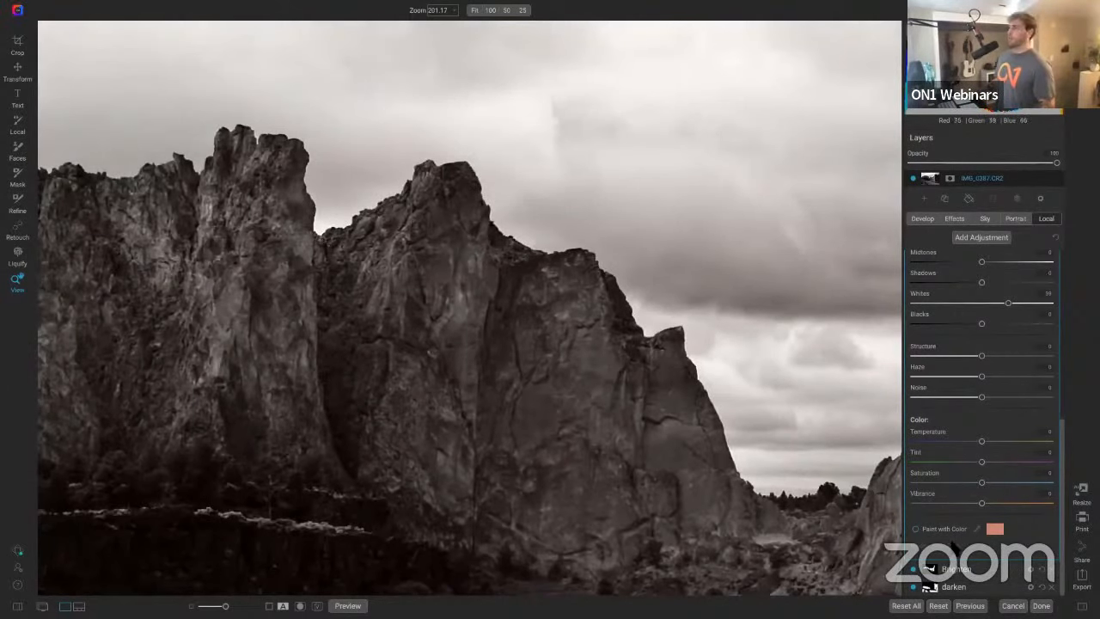
pyautogui.click(914, 569)
pyautogui.click(915, 569)
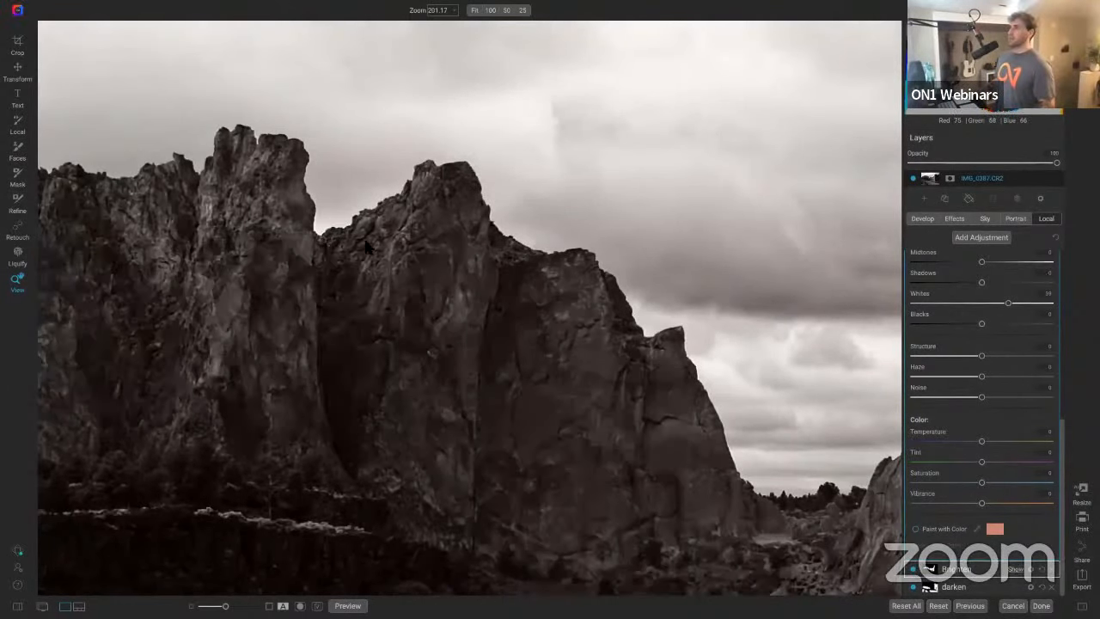
pyautogui.moveTo(380, 273); pyautogui.dragTo(400, 292)
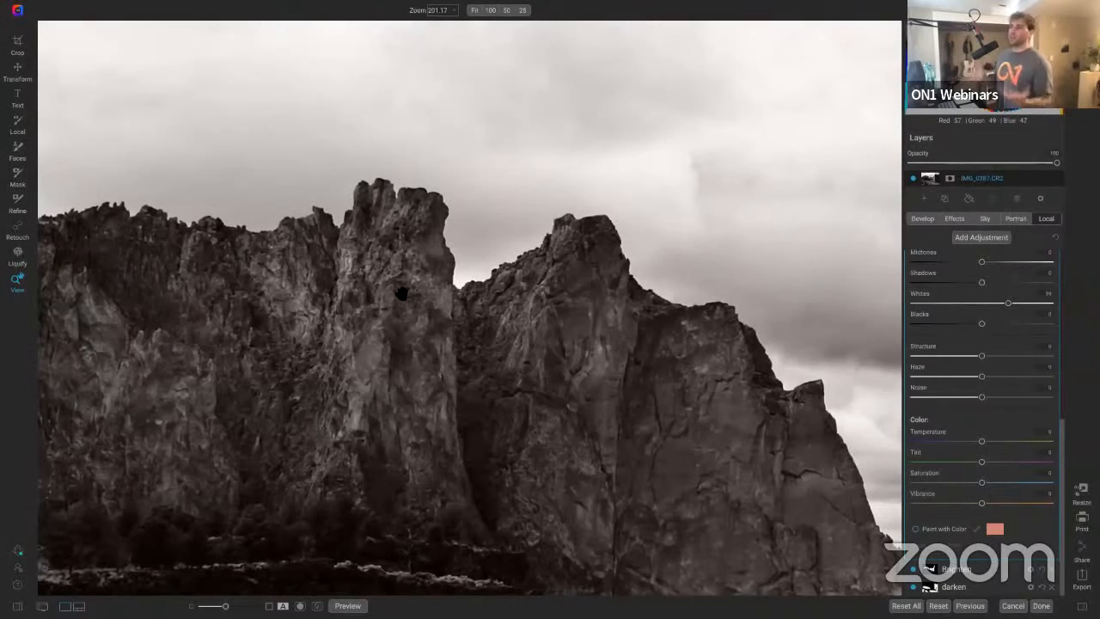
pyautogui.scroll(-8, 522, 268)
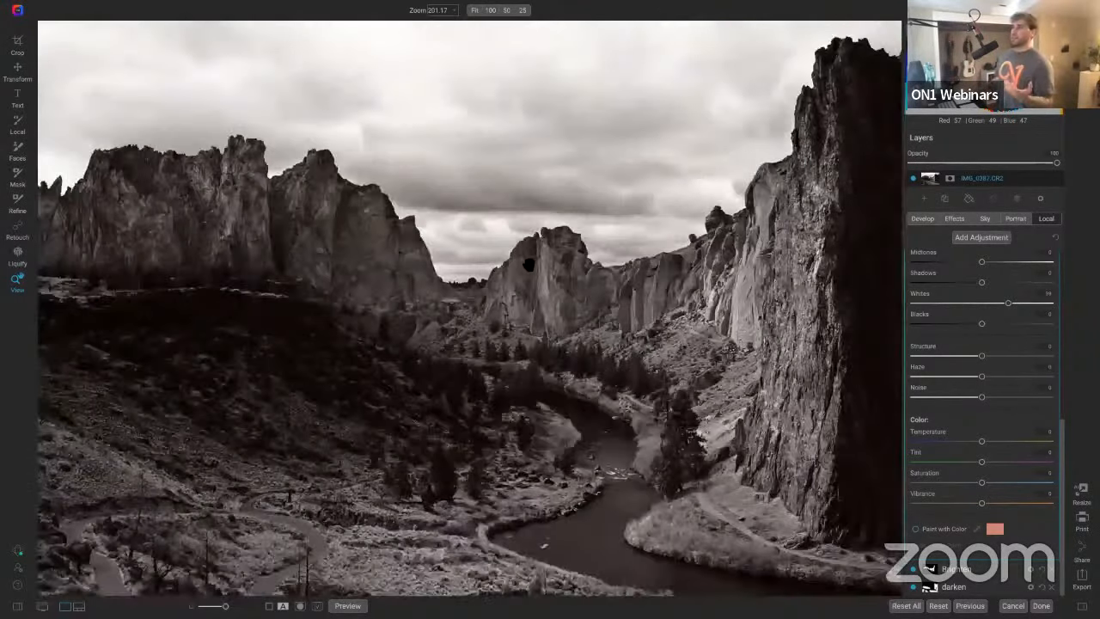